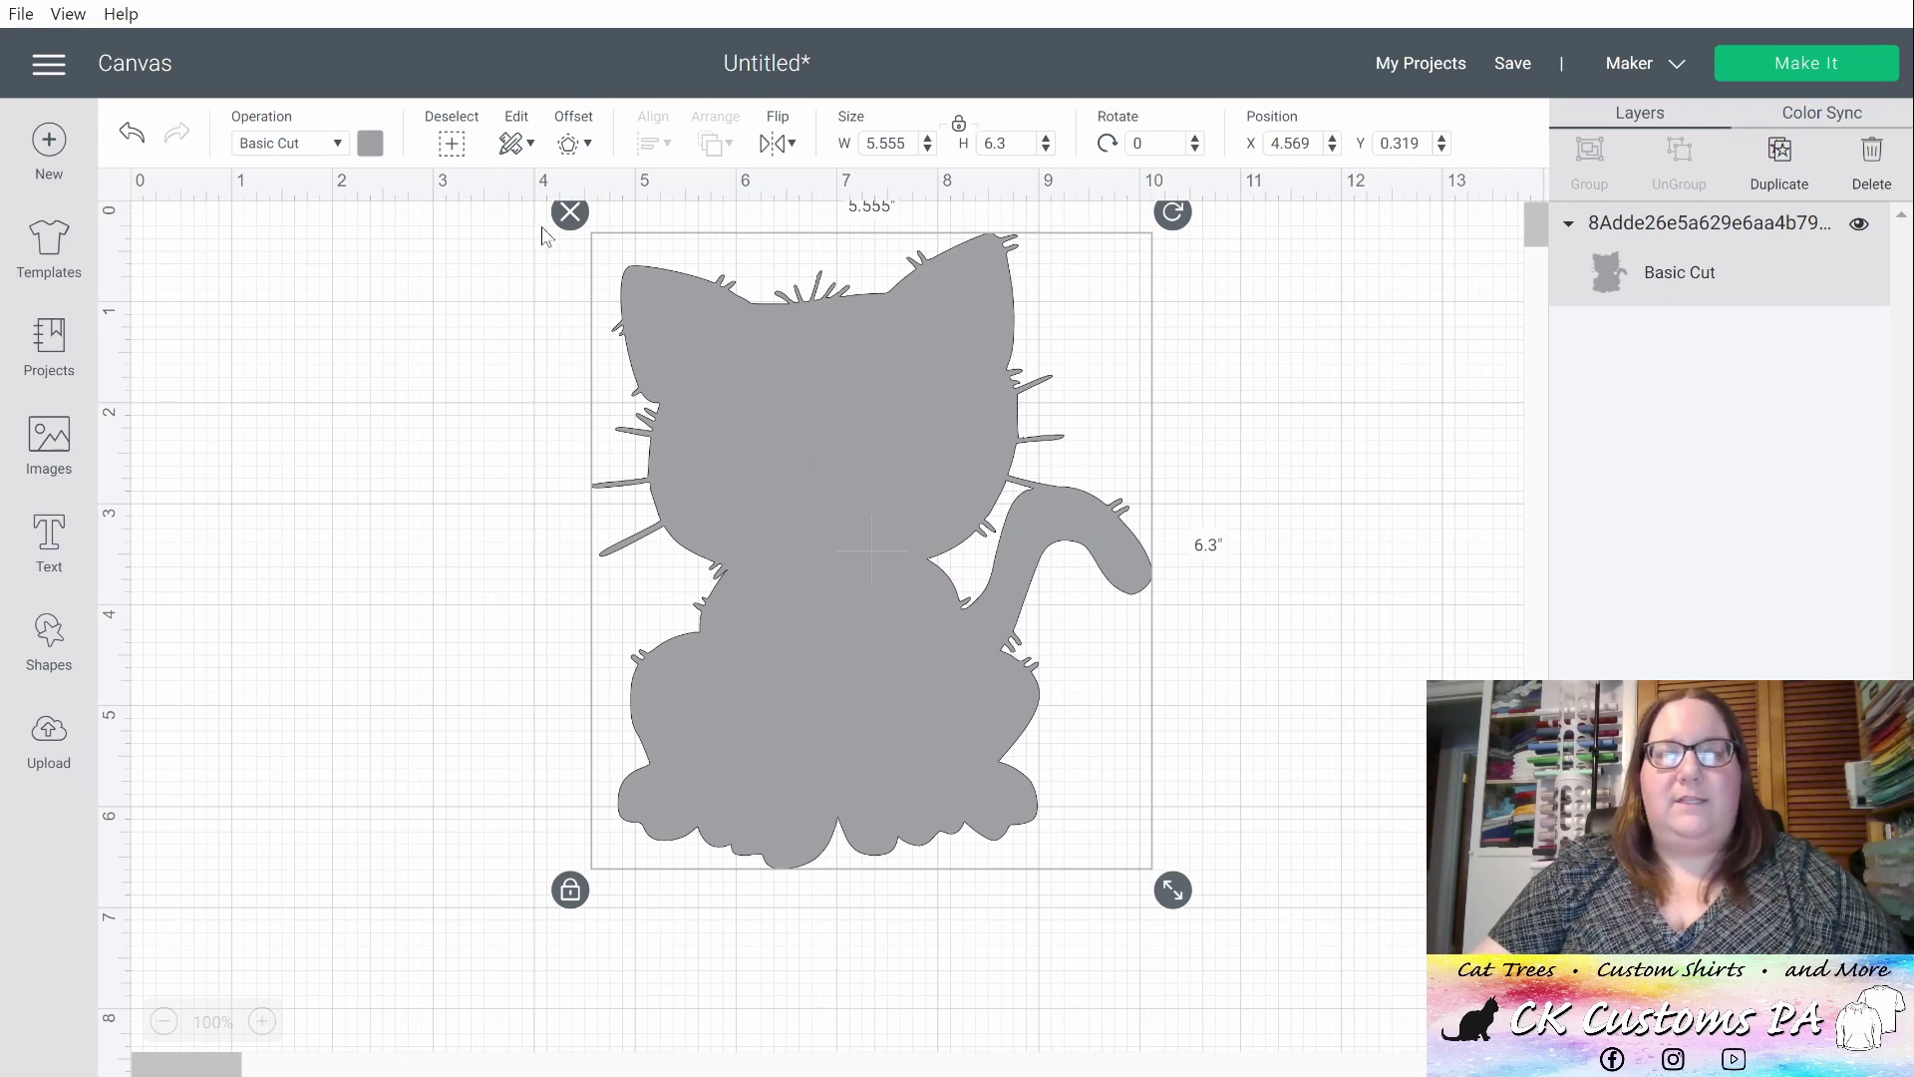
- Remove the gray cat silhouette from the canvas and upload the orange cat image with the Complex image type
{"action": "left_click", "coordinate": [570, 212]}
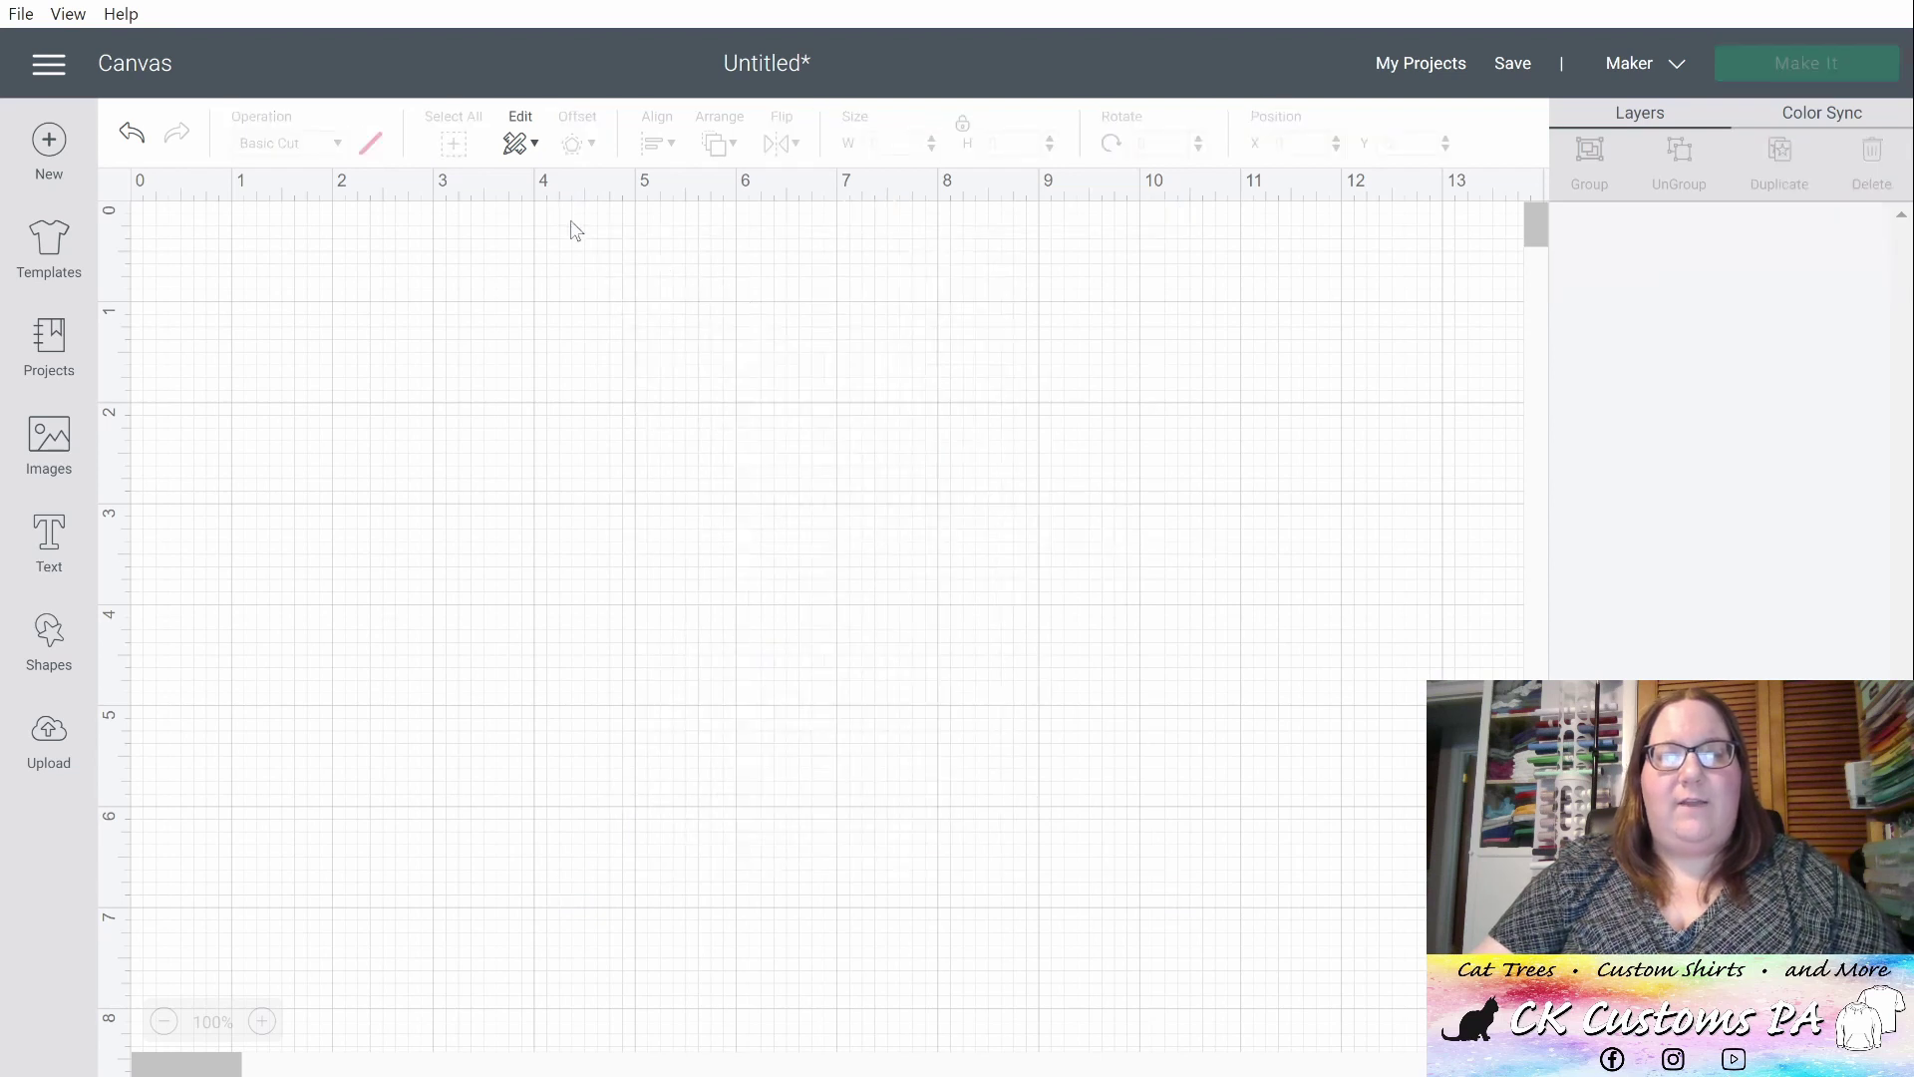
{"action": "left_click", "coordinate": [50, 737]}
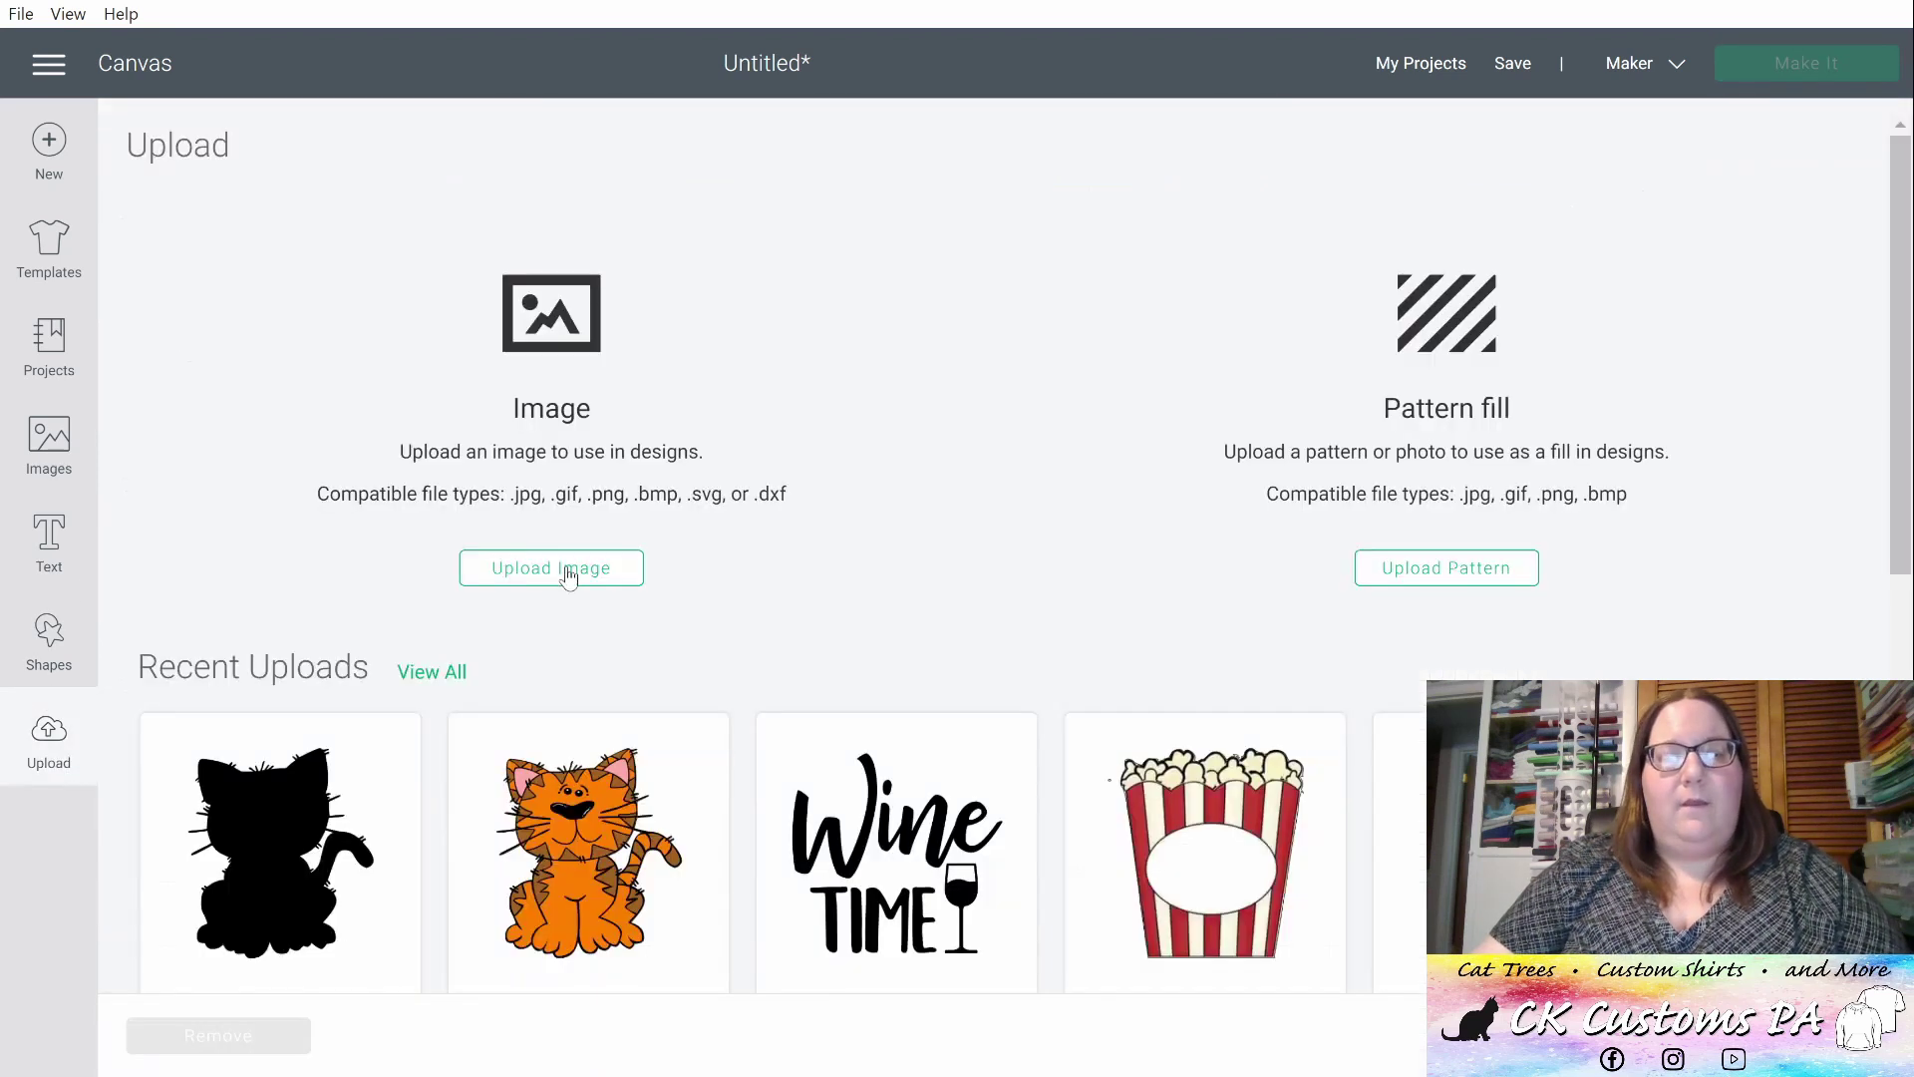
{"action": "left_click", "coordinate": [569, 576]}
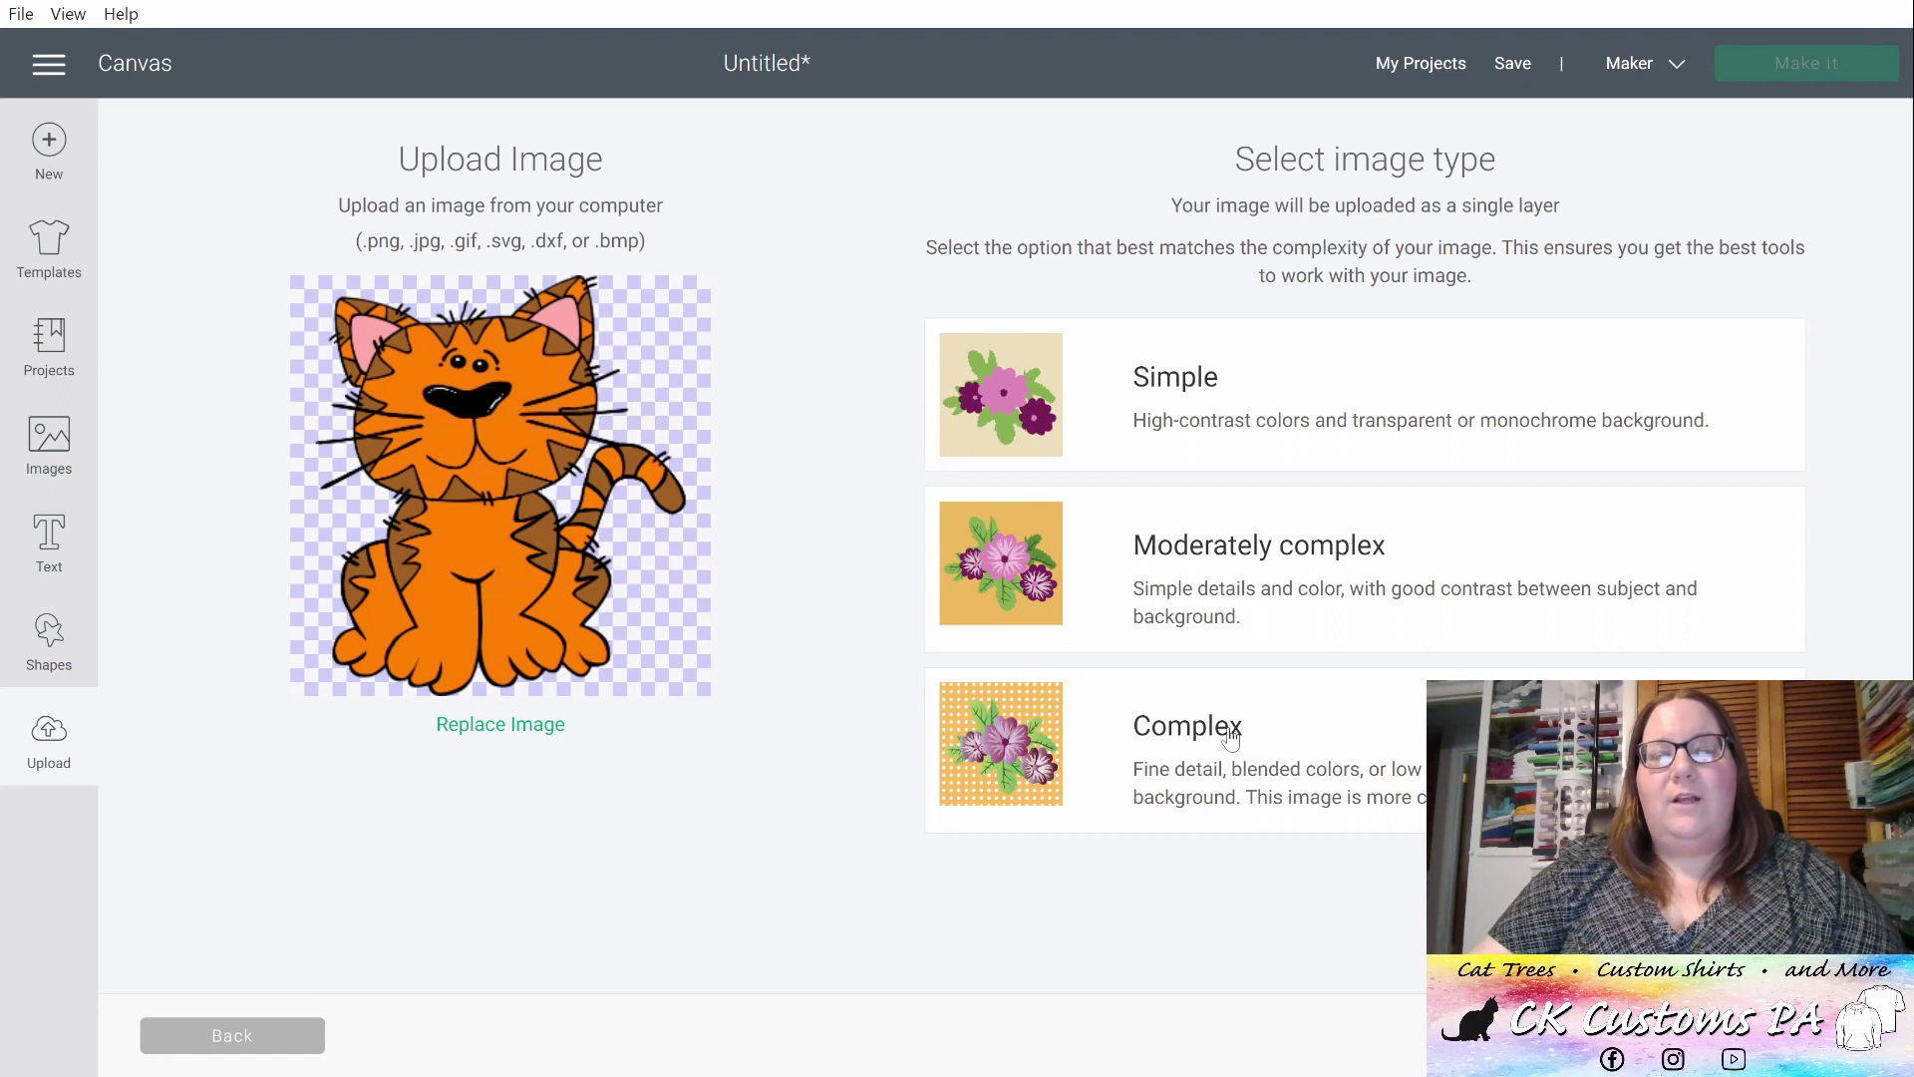
{"action": "left_click", "coordinate": [1289, 764]}
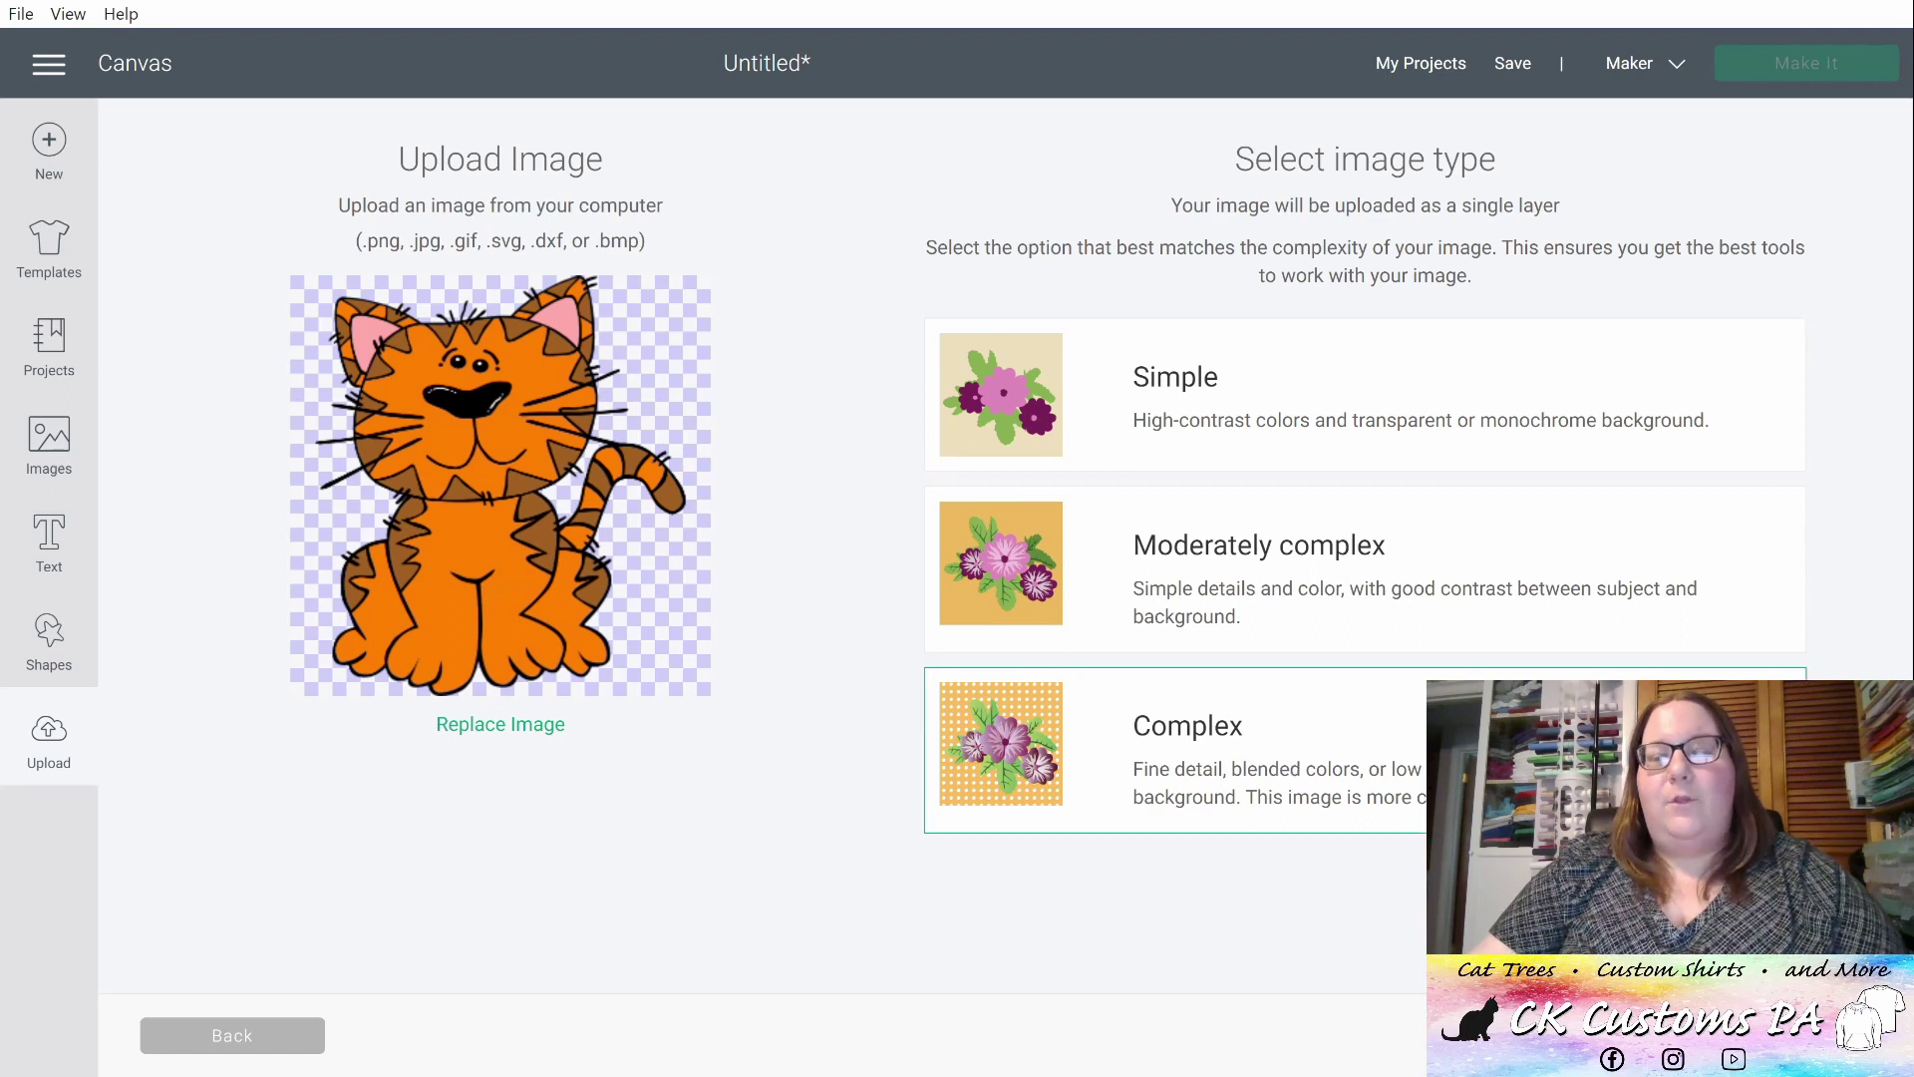
{"action": "left_click", "coordinate": [1780, 1035]}
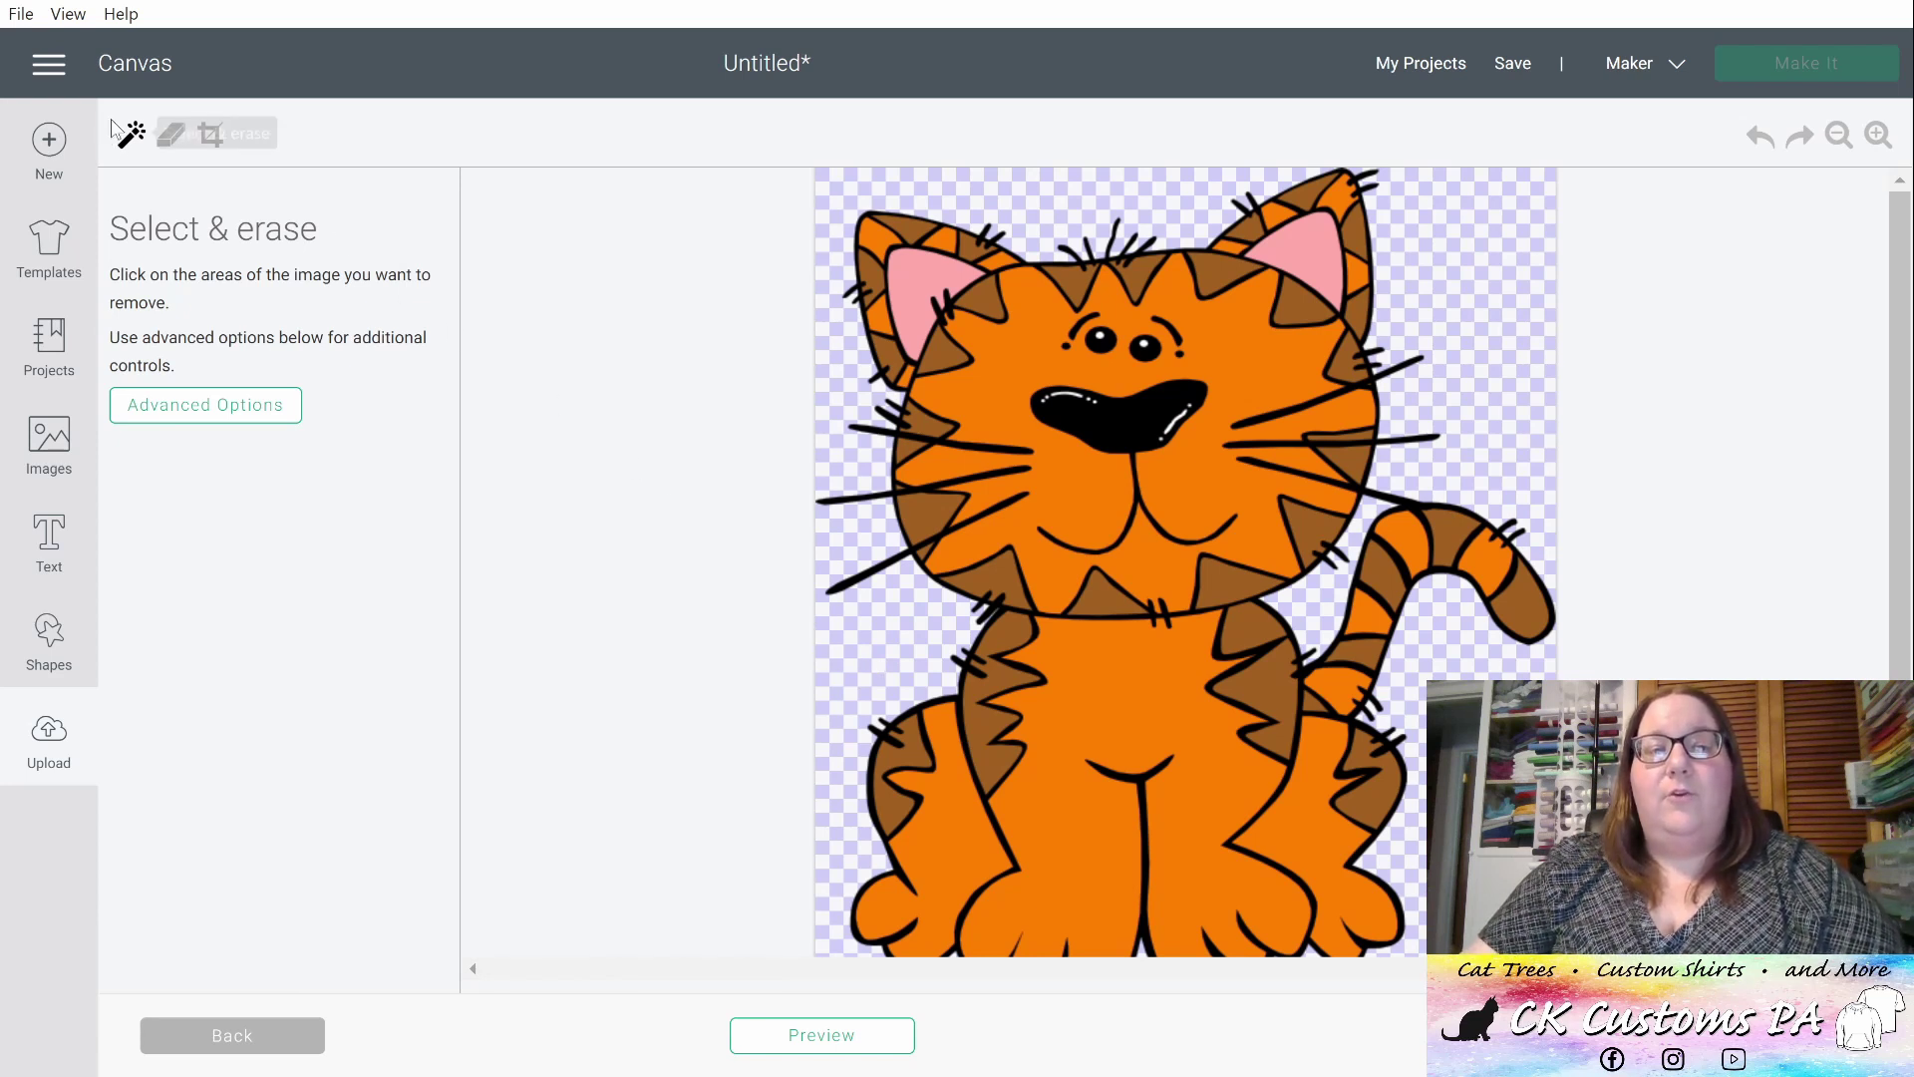
- Set the color tolerance to 80 and erase the pink areas inside both of the cat's ears
{"action": "left_click", "coordinate": [190, 425]}
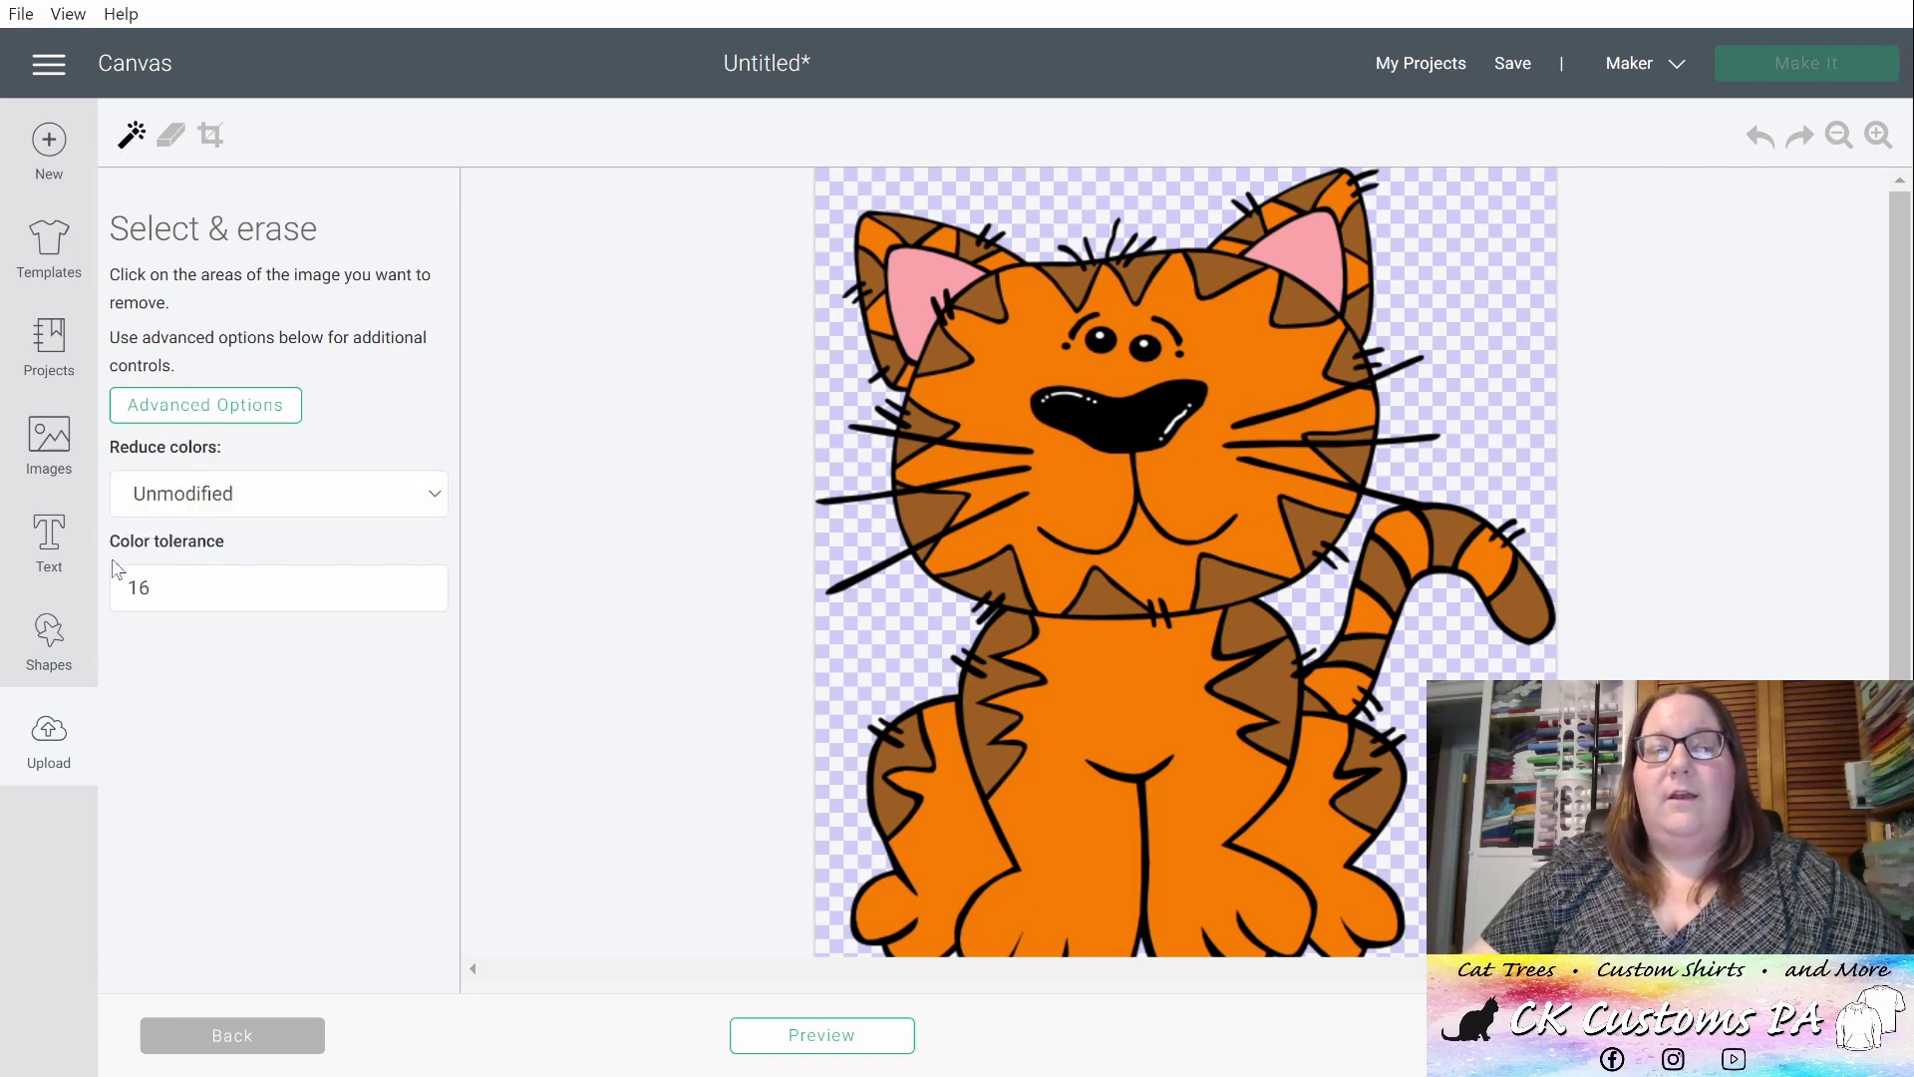
{"action": "left_click_drag", "start_coordinate": [152, 587], "coordinate": [100, 596]}
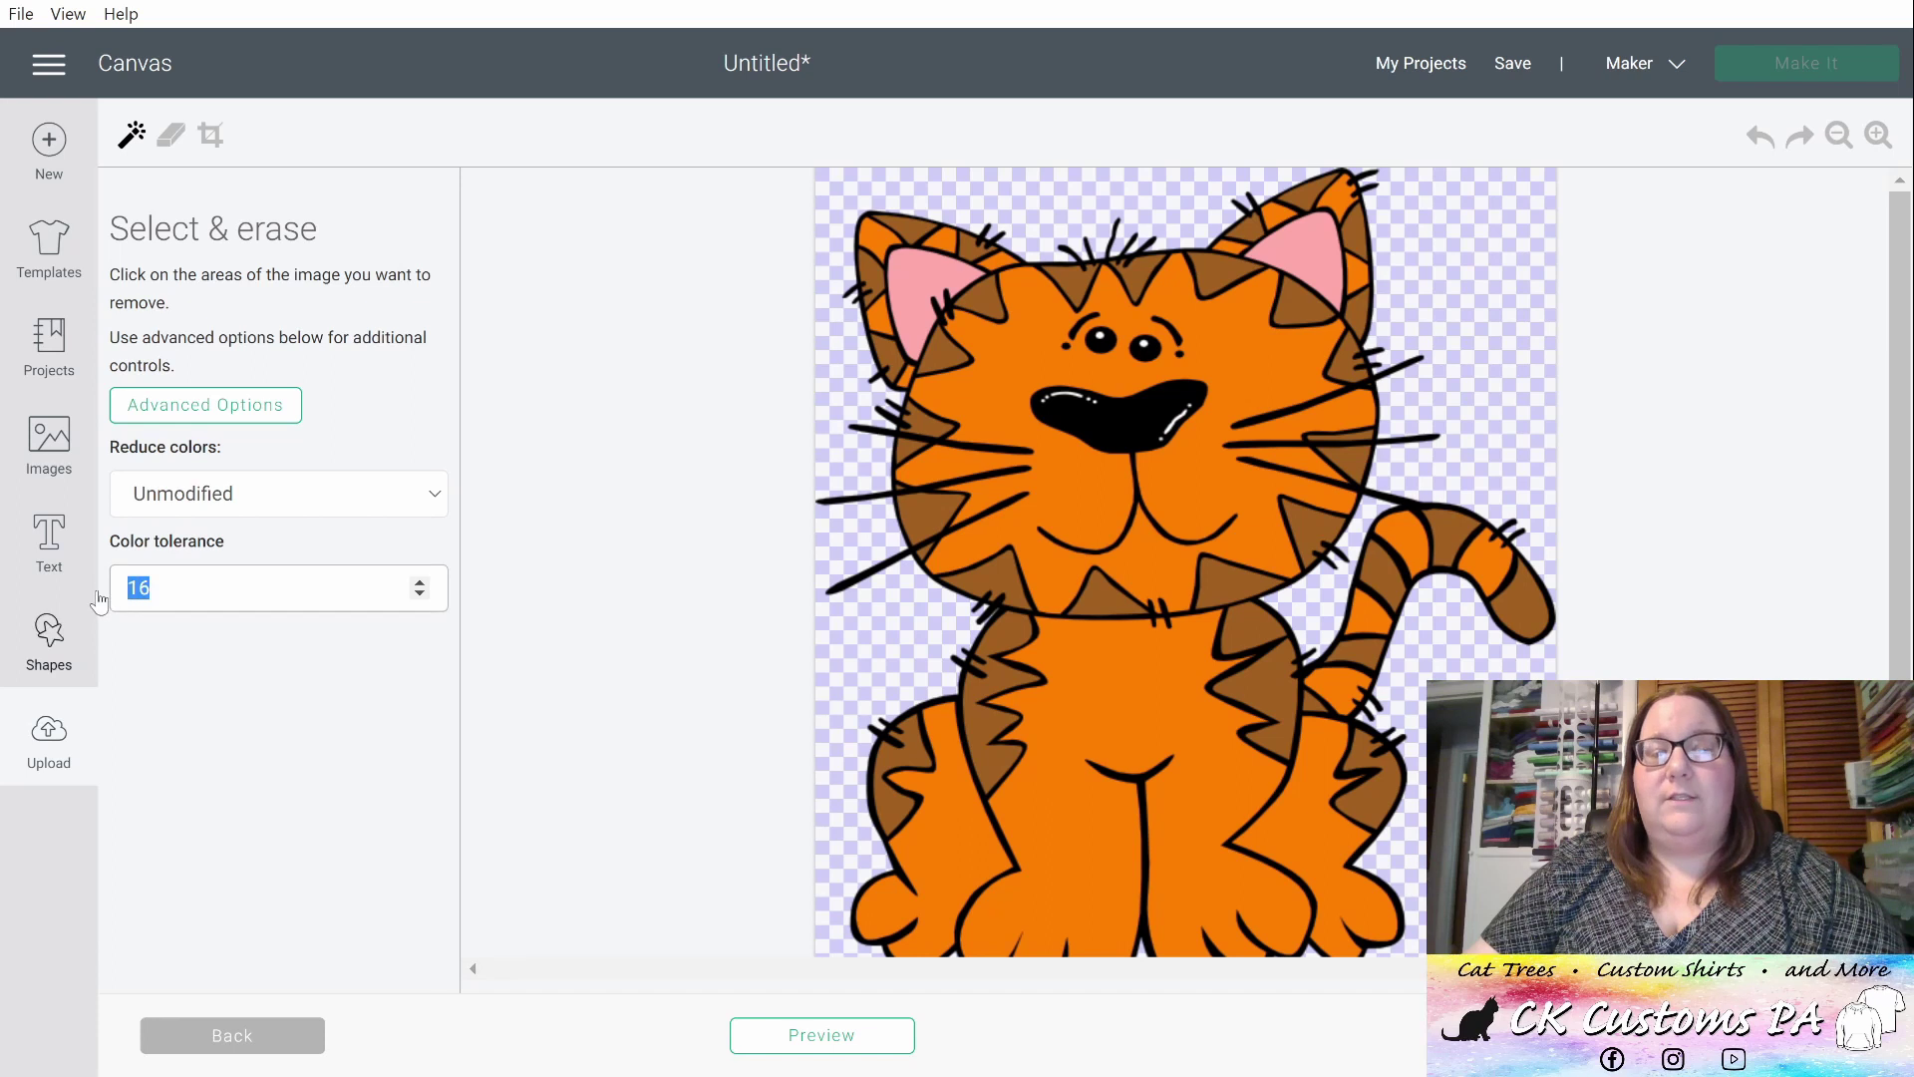
{"action": "type", "text": "80"}
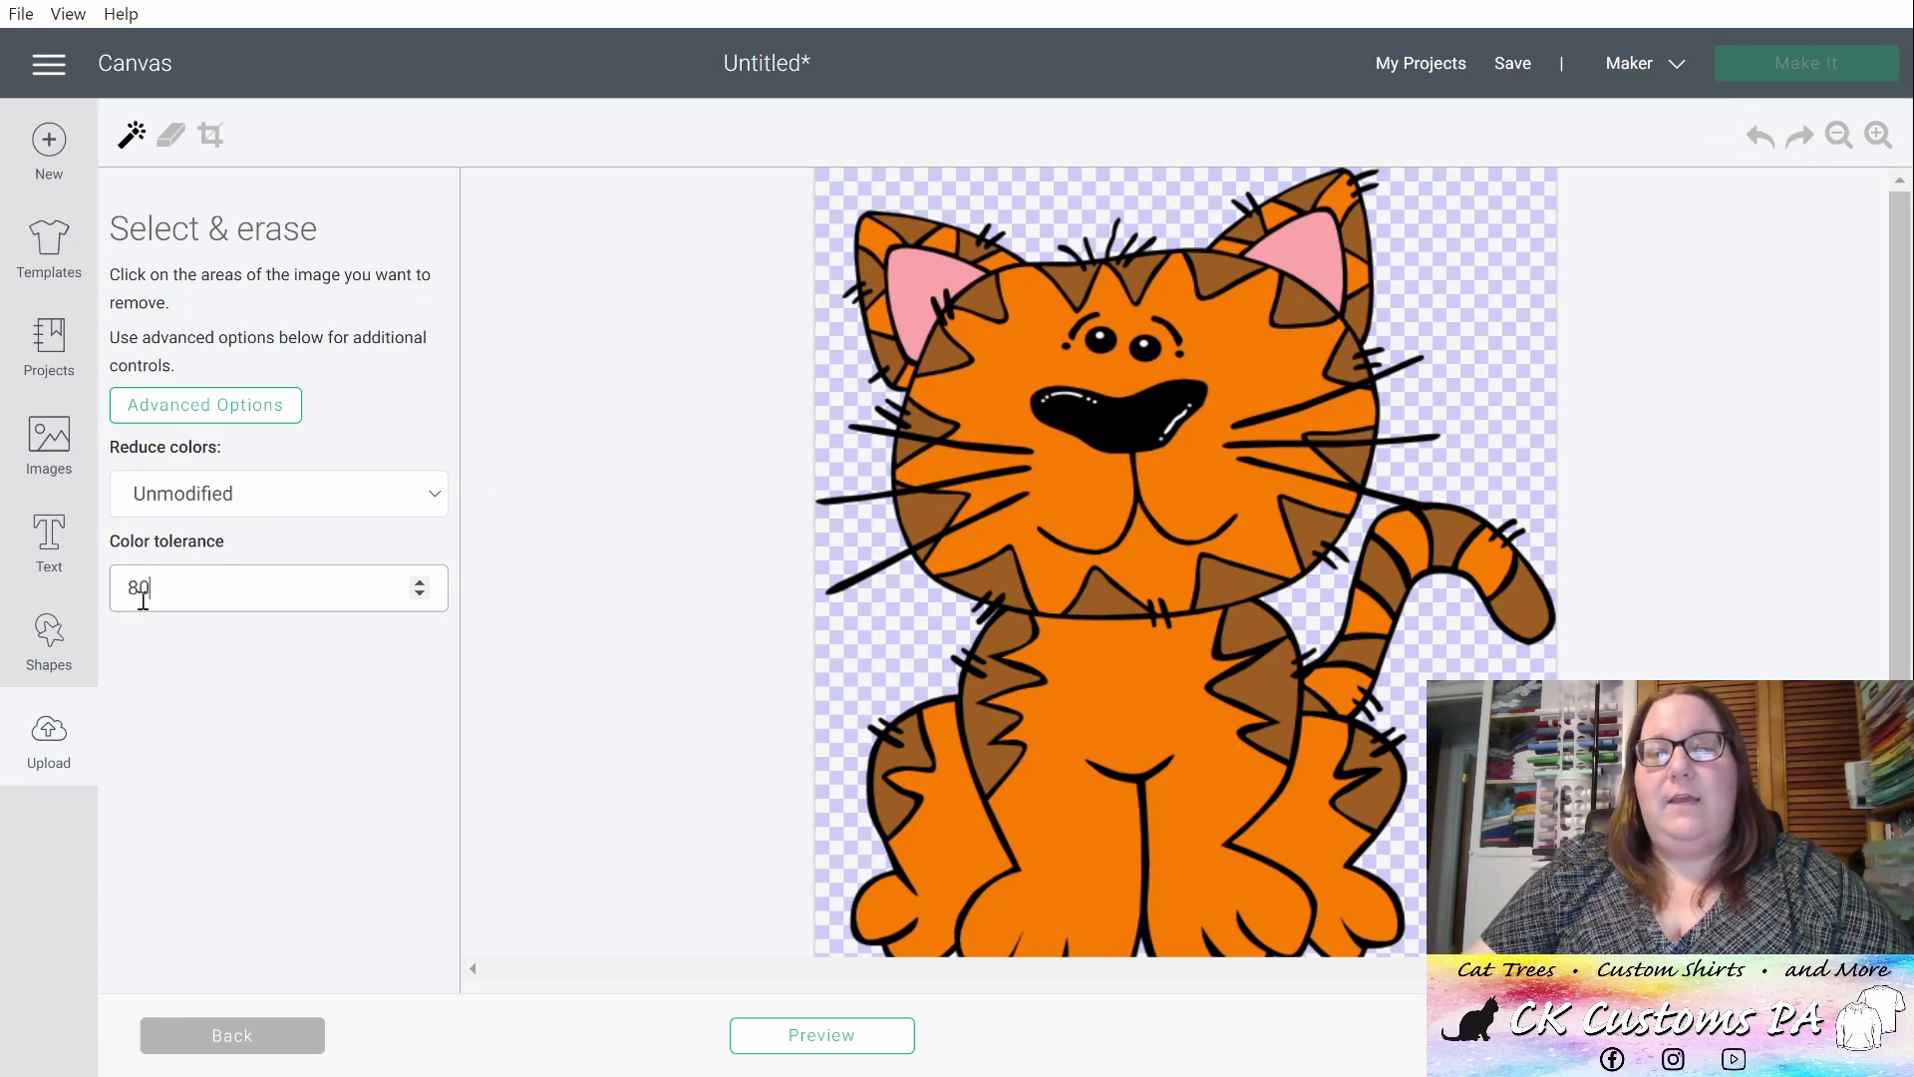
{"action": "left_click", "coordinate": [925, 269]}
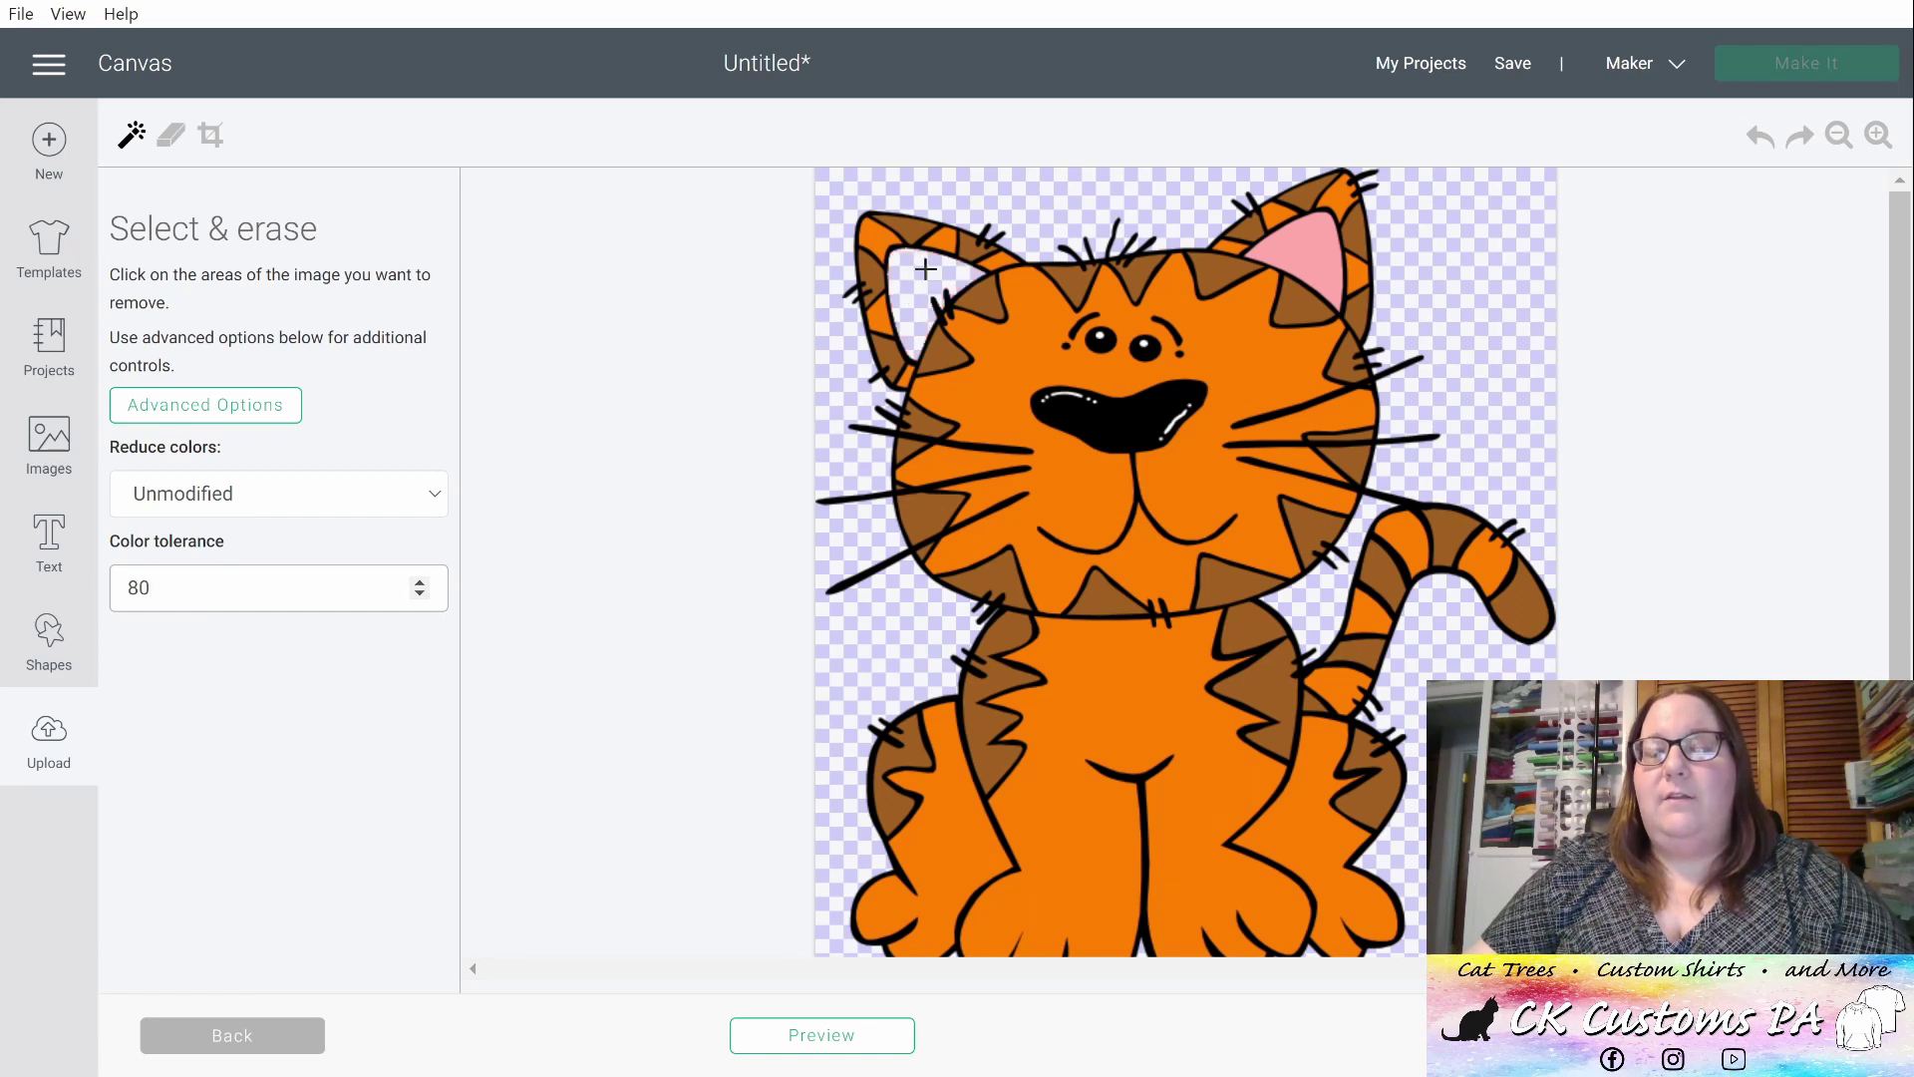
{"action": "left_click", "coordinate": [1300, 248]}
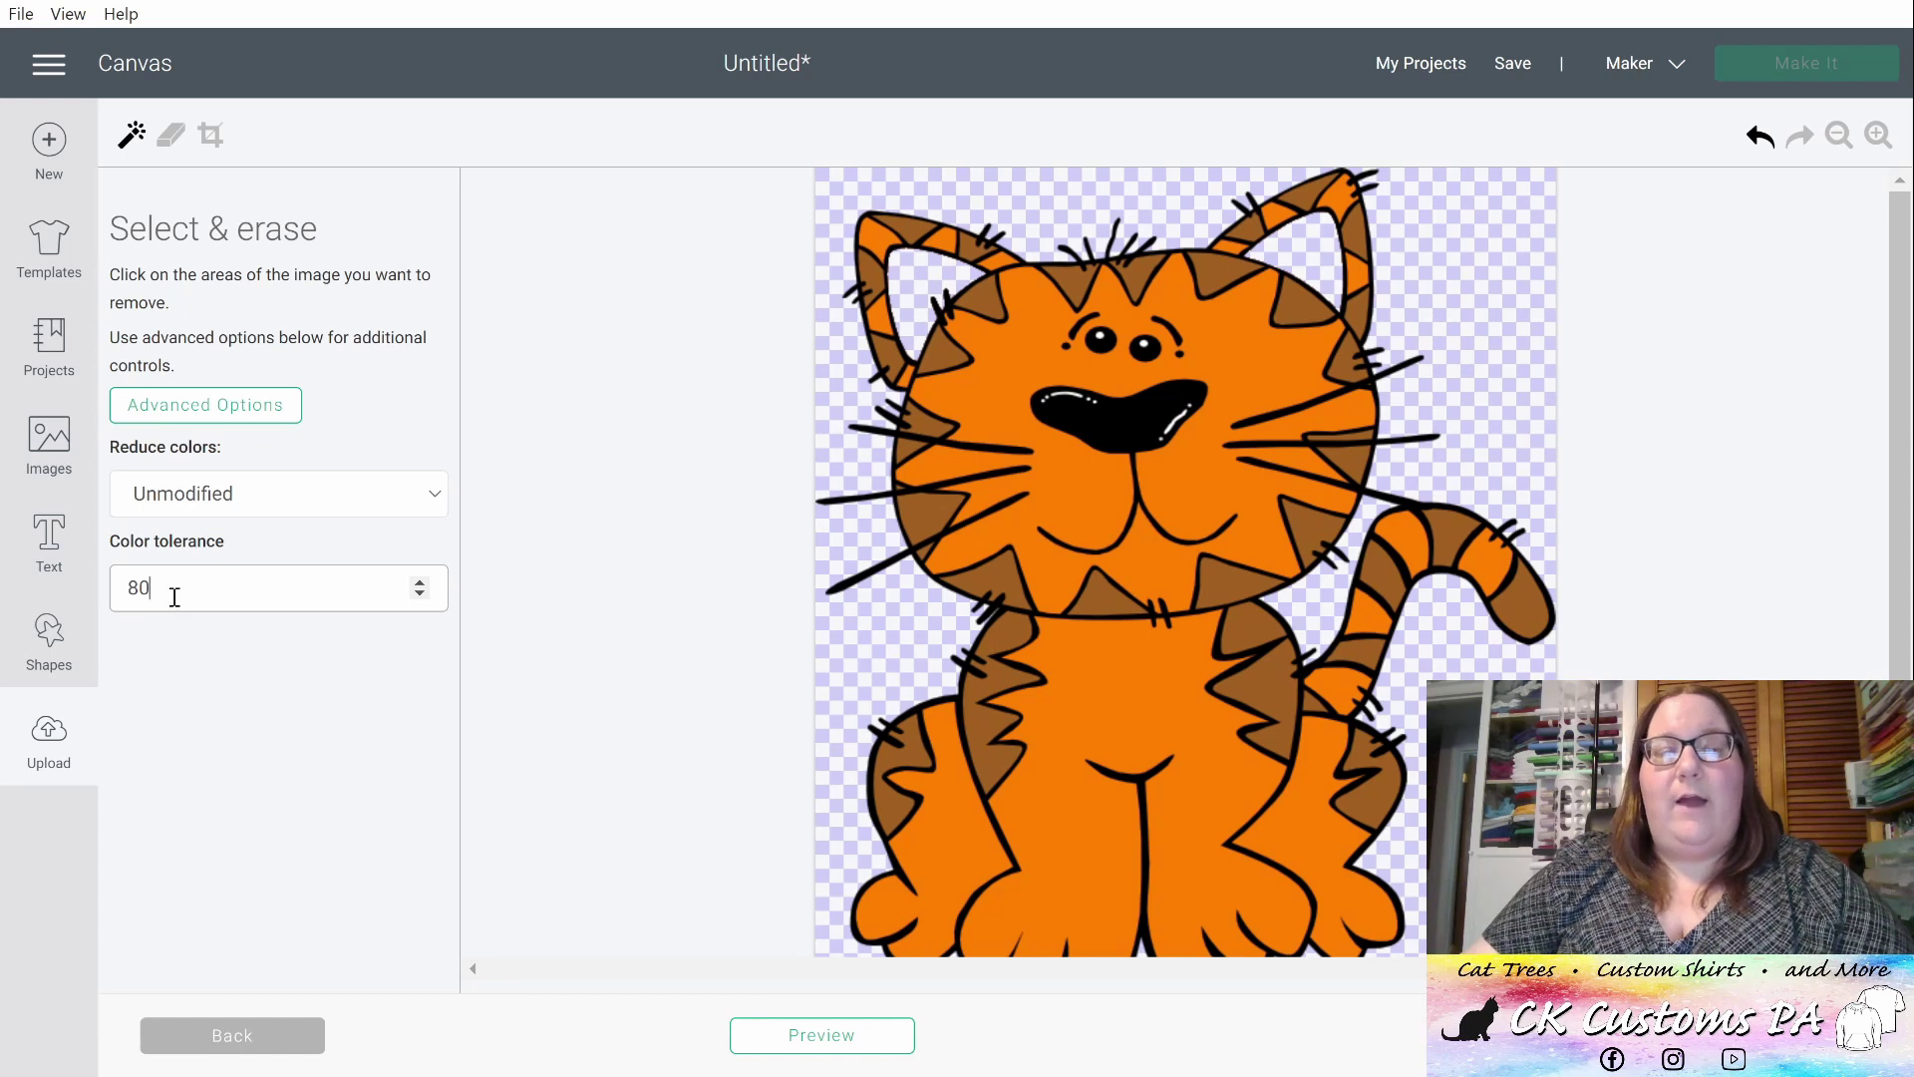
- Try erasing the brown stripe beside the cat's left ear with a color tolerance of 150, and undo the erase
{"action": "left_click_drag", "start_coordinate": [175, 596], "coordinate": [112, 583]}
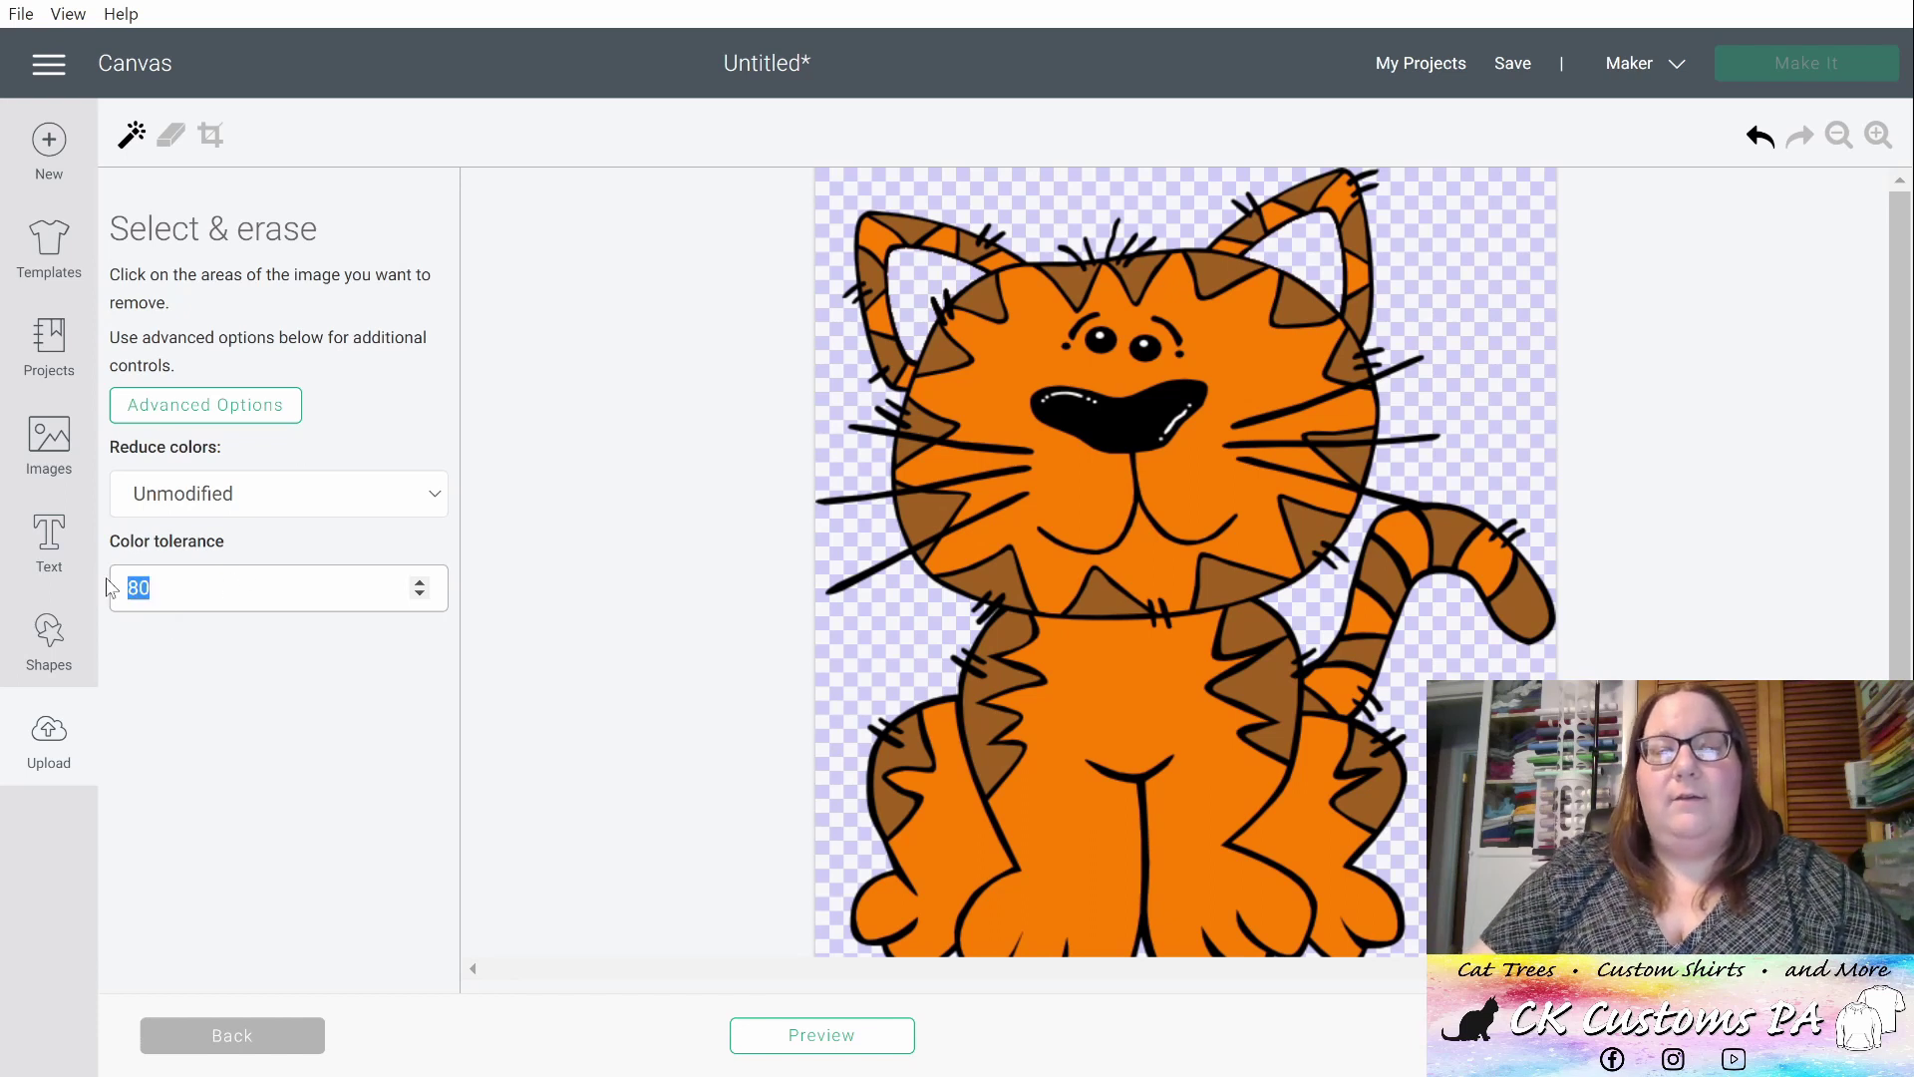
{"action": "type", "text": "150"}
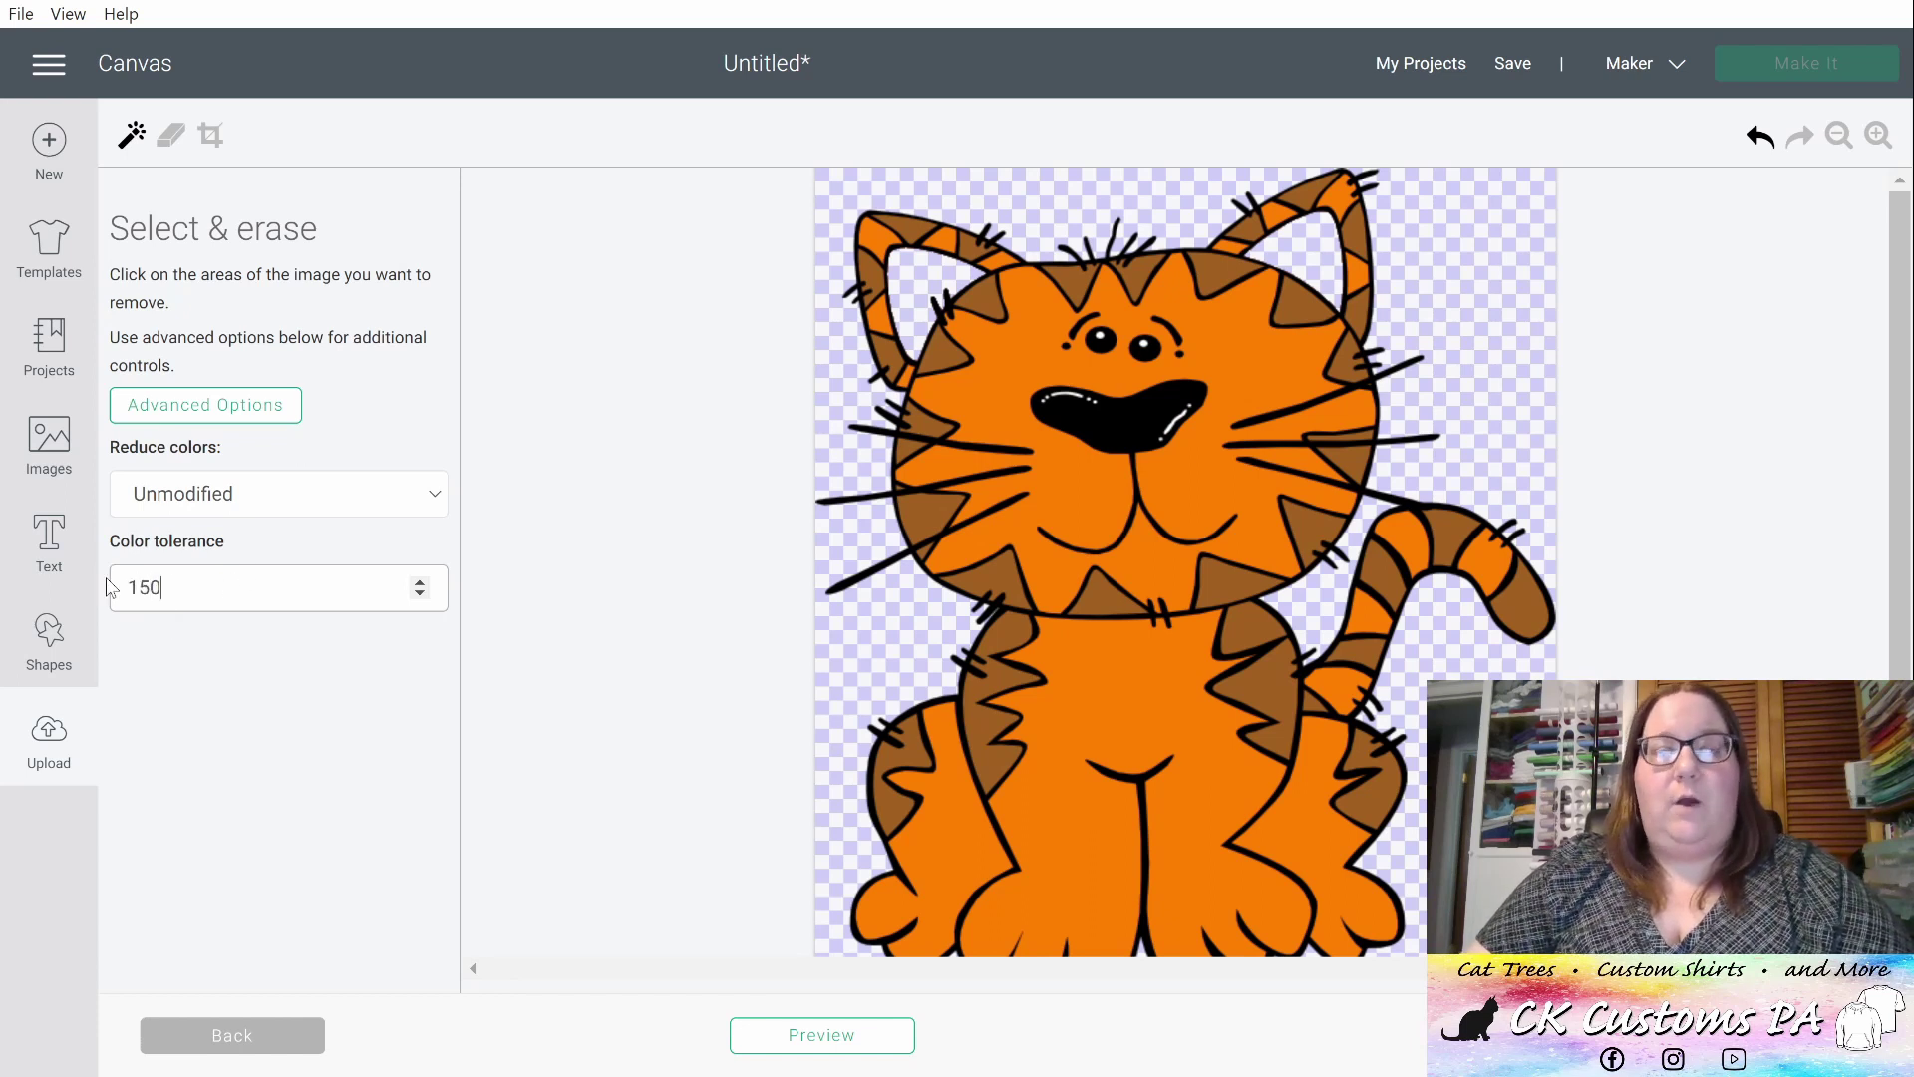
{"action": "left_click", "coordinate": [985, 294]}
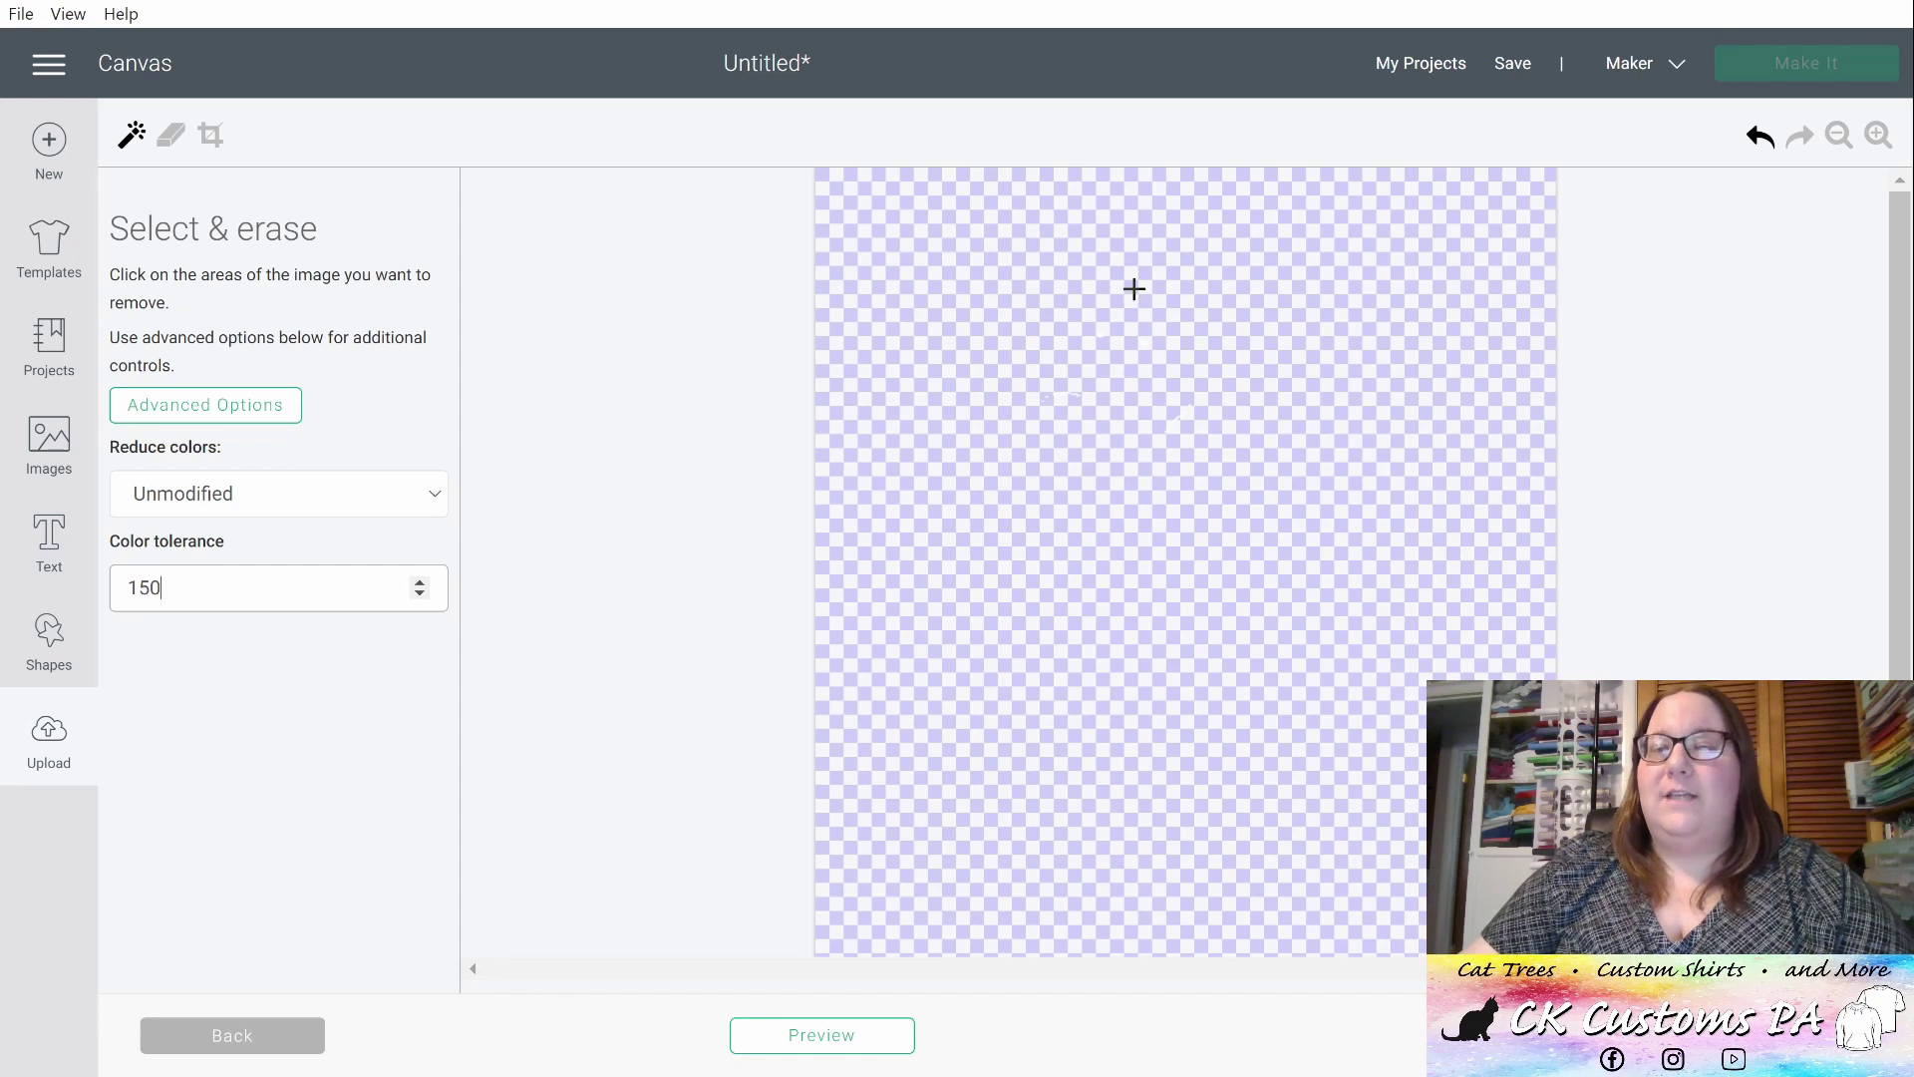
{"action": "left_click", "coordinate": [1760, 139]}
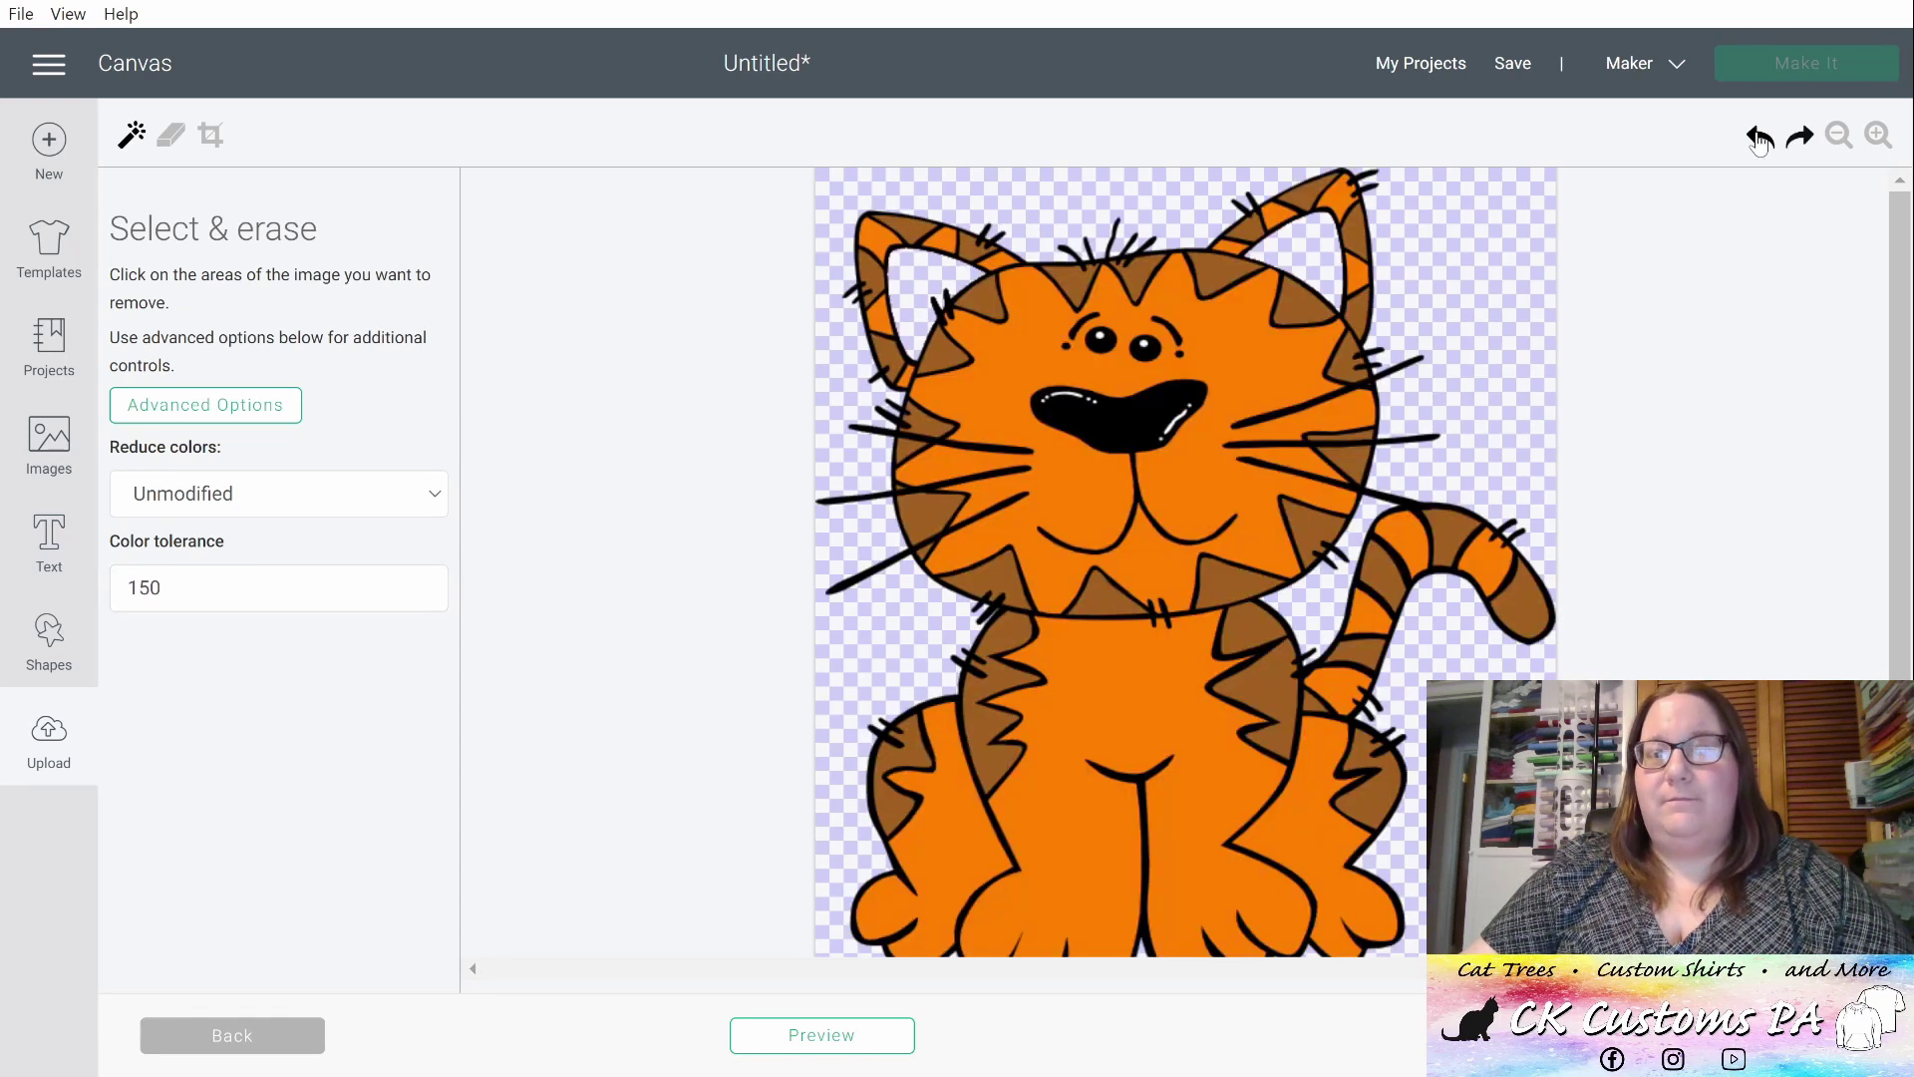
- Try erasing the brown stripe beside the cat's left ear with a color tolerance of 10, and undo the erase
{"action": "double_click", "coordinate": [187, 590]}
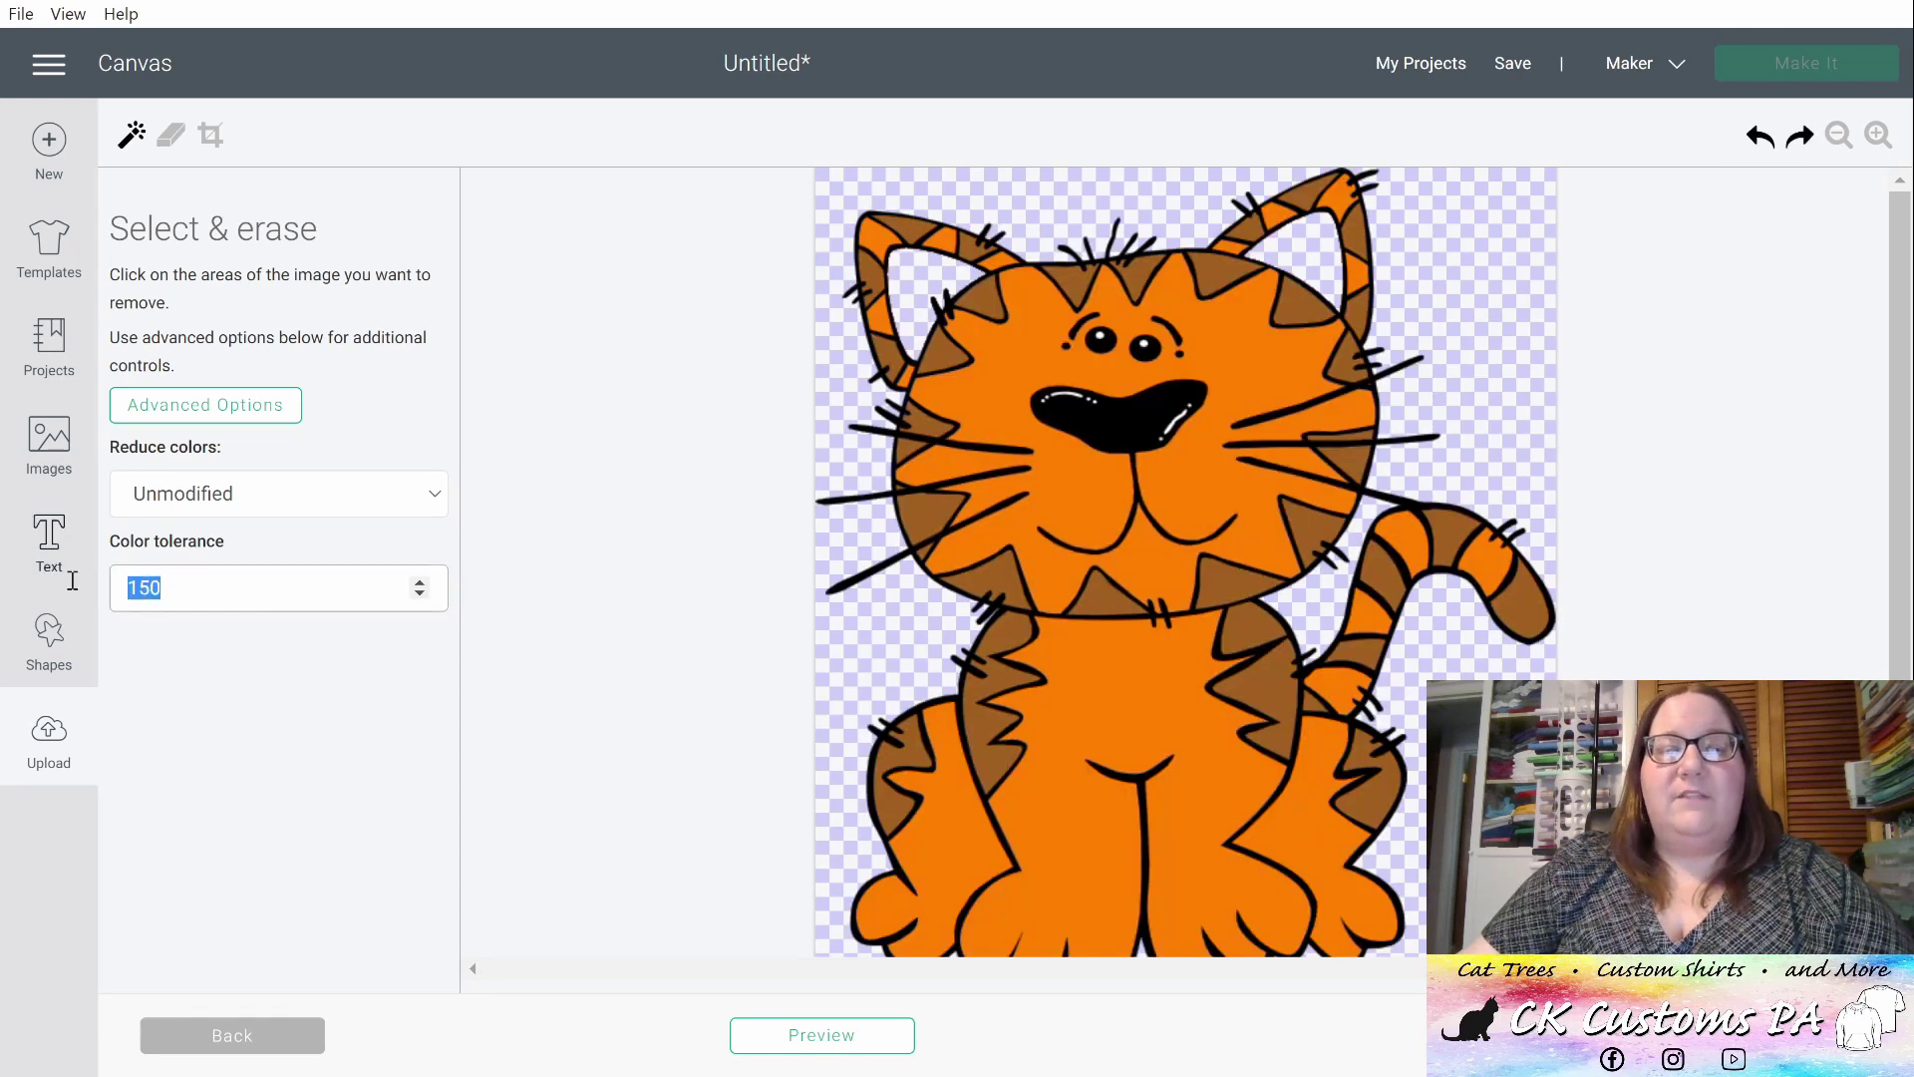
{"action": "type", "text": "10"}
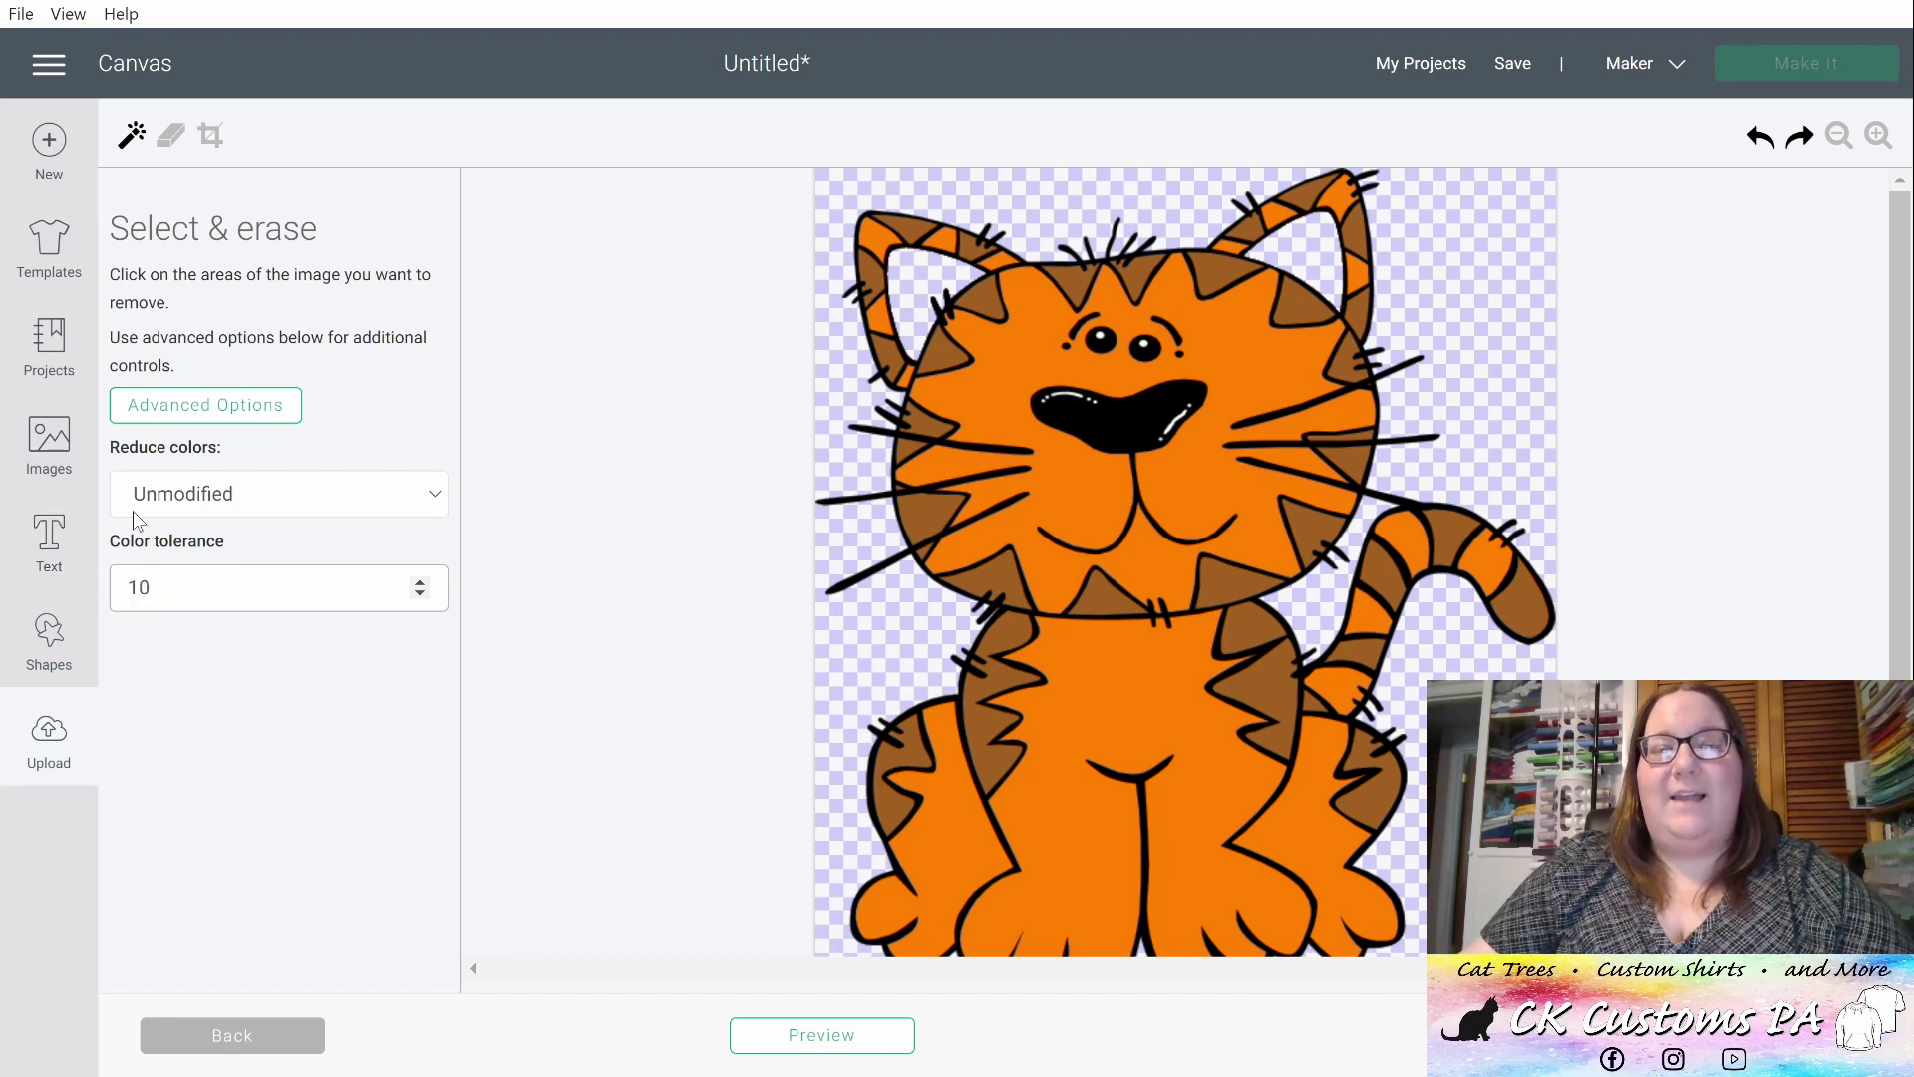
{"action": "left_click", "coordinate": [985, 299]}
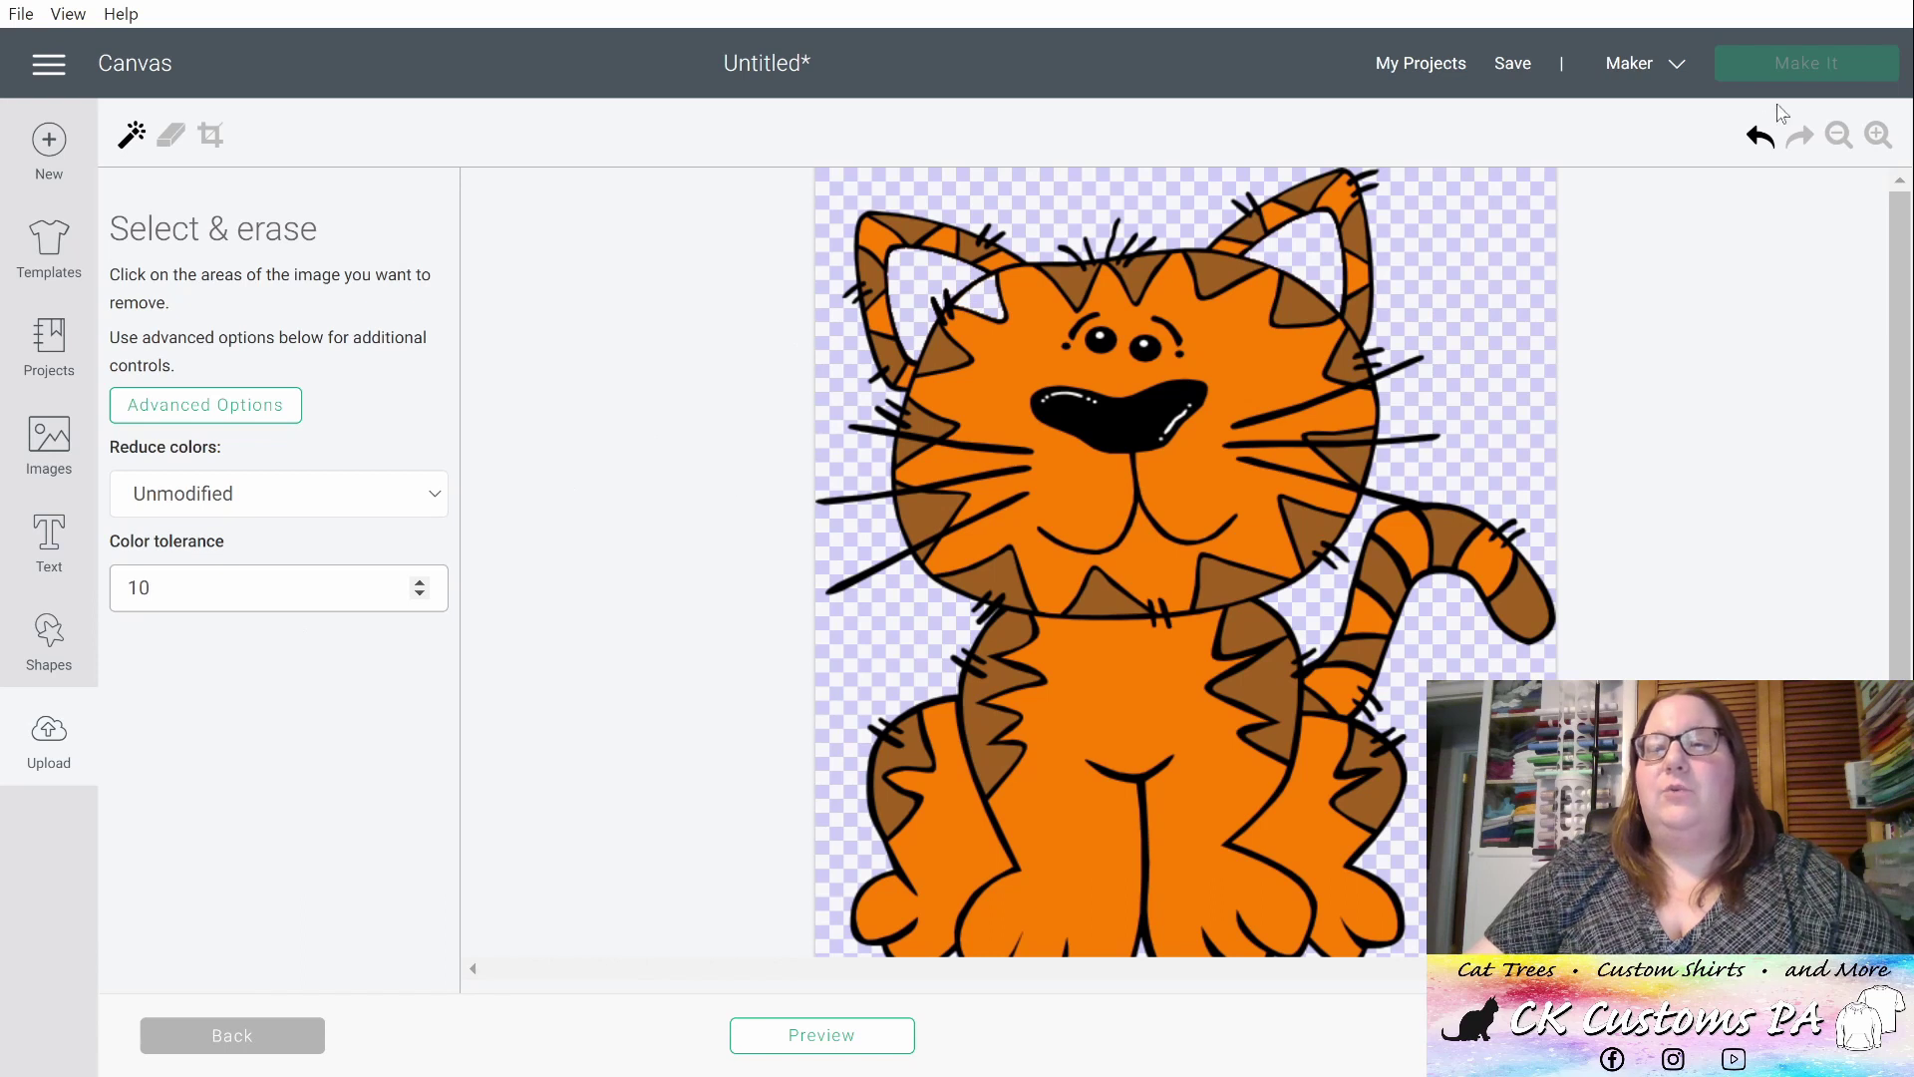
{"action": "left_click", "coordinate": [1758, 138]}
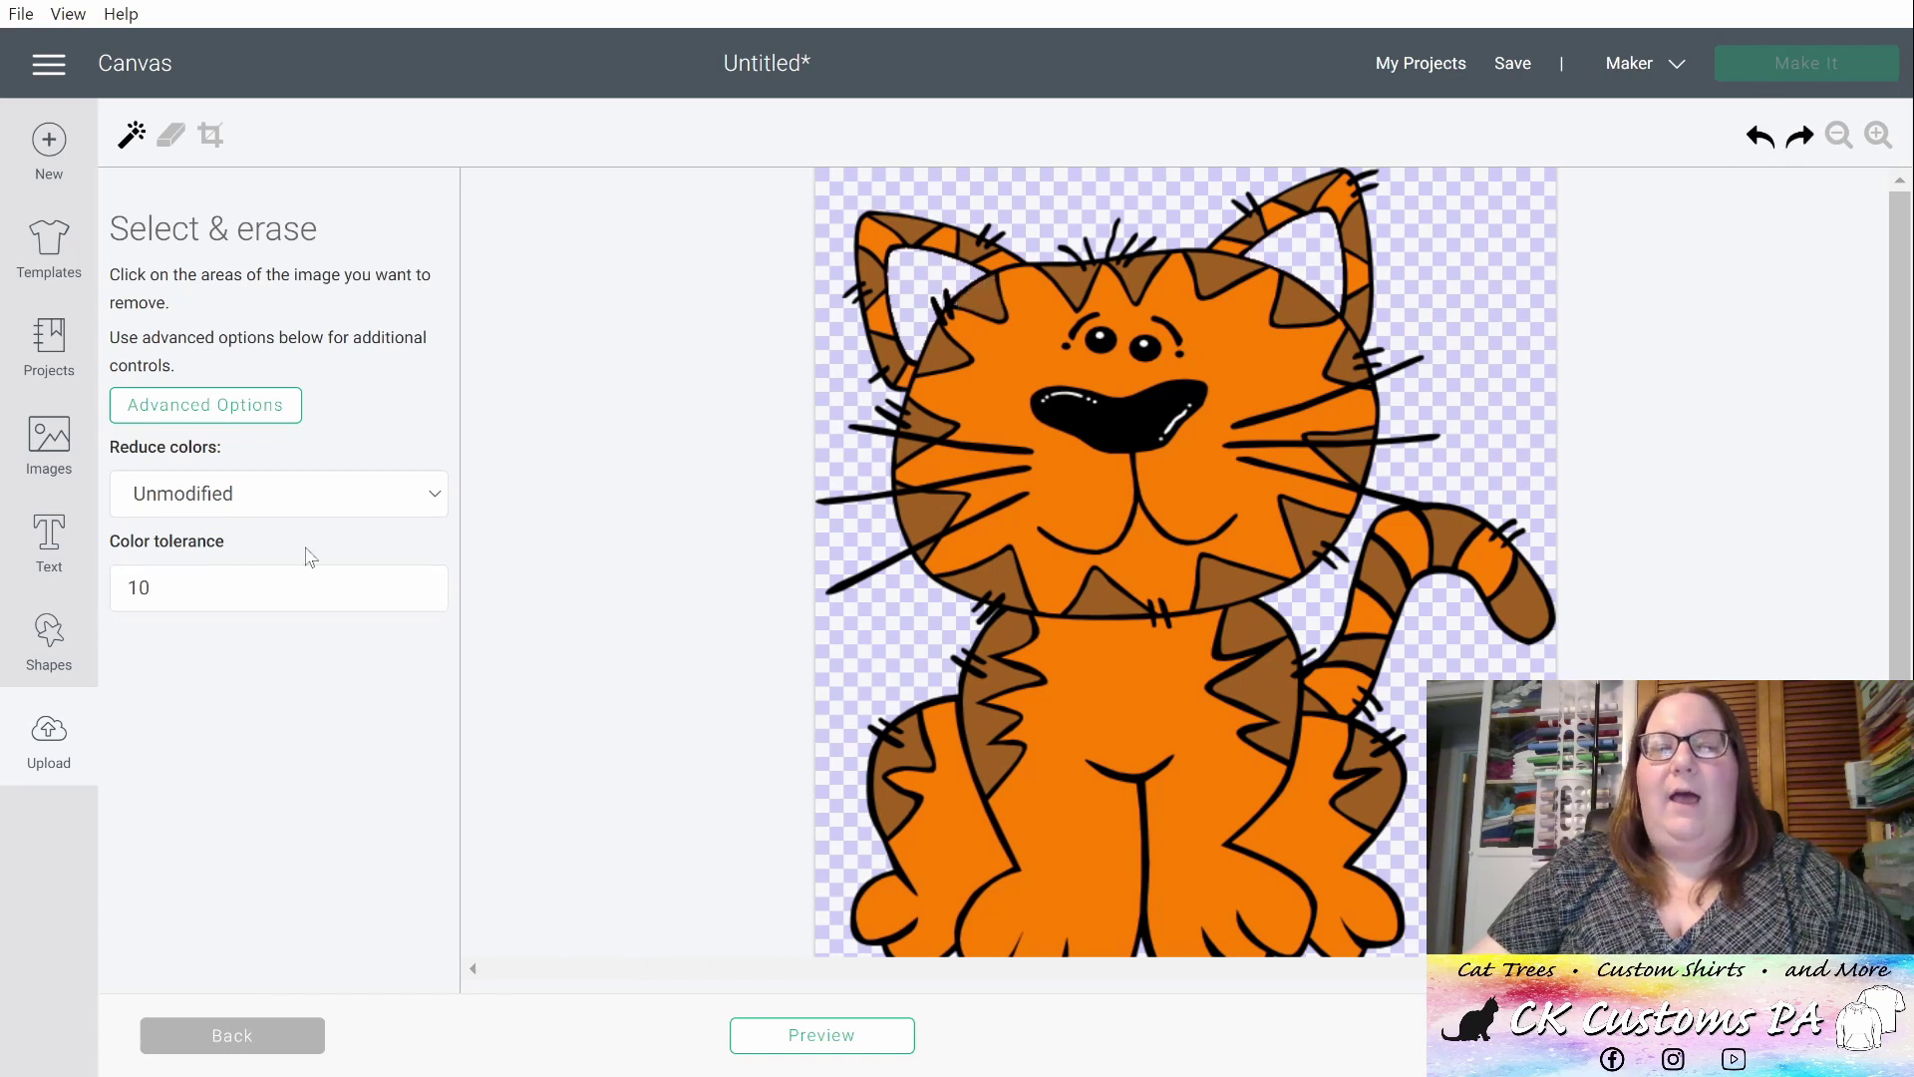
- Set the color tolerance to 80 and erase the brown forehead and left-ear stripes, undoing any erase that removes the black outline
{"action": "double_click", "coordinate": [166, 587]}
{"action": "type", "text": "80"}
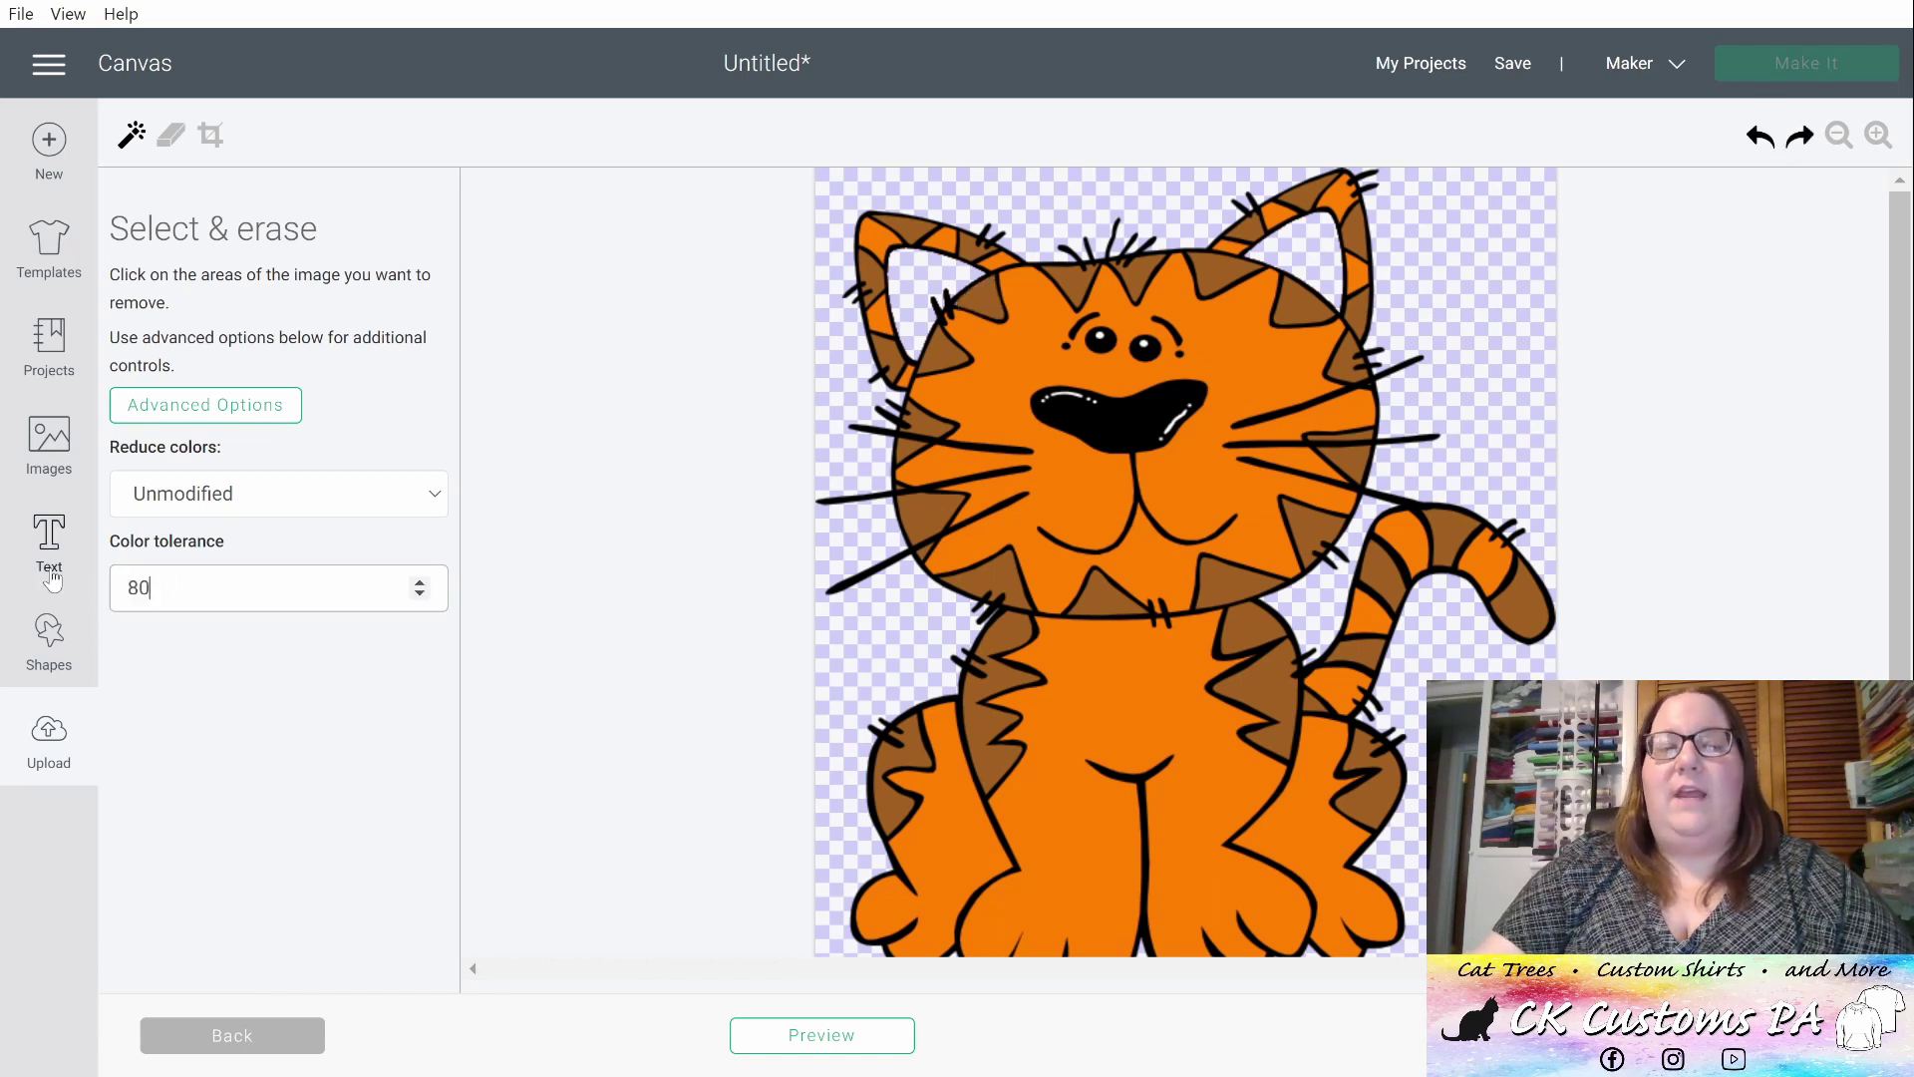
{"action": "left_click", "coordinate": [945, 357]}
{"action": "left_click", "coordinate": [979, 297]}
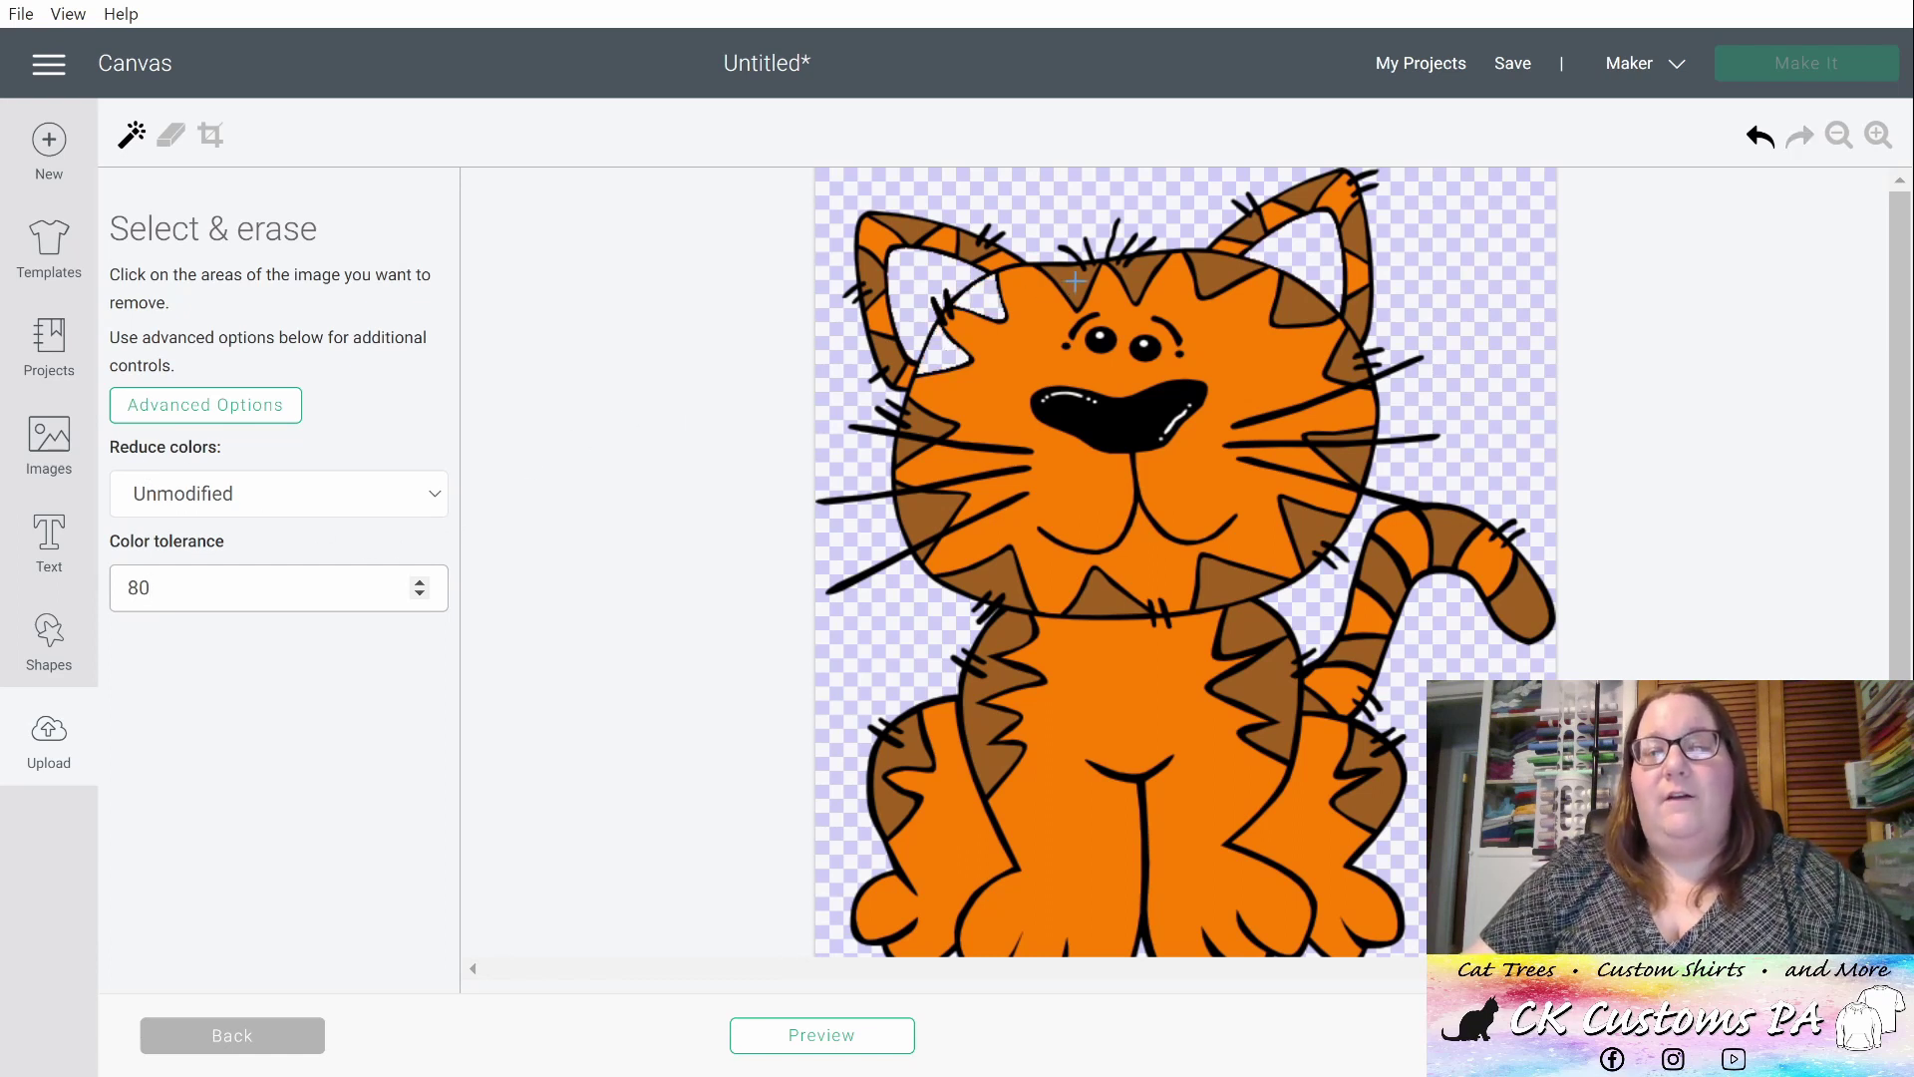
{"action": "left_click", "coordinate": [1082, 282]}
{"action": "left_click", "coordinate": [1238, 272]}
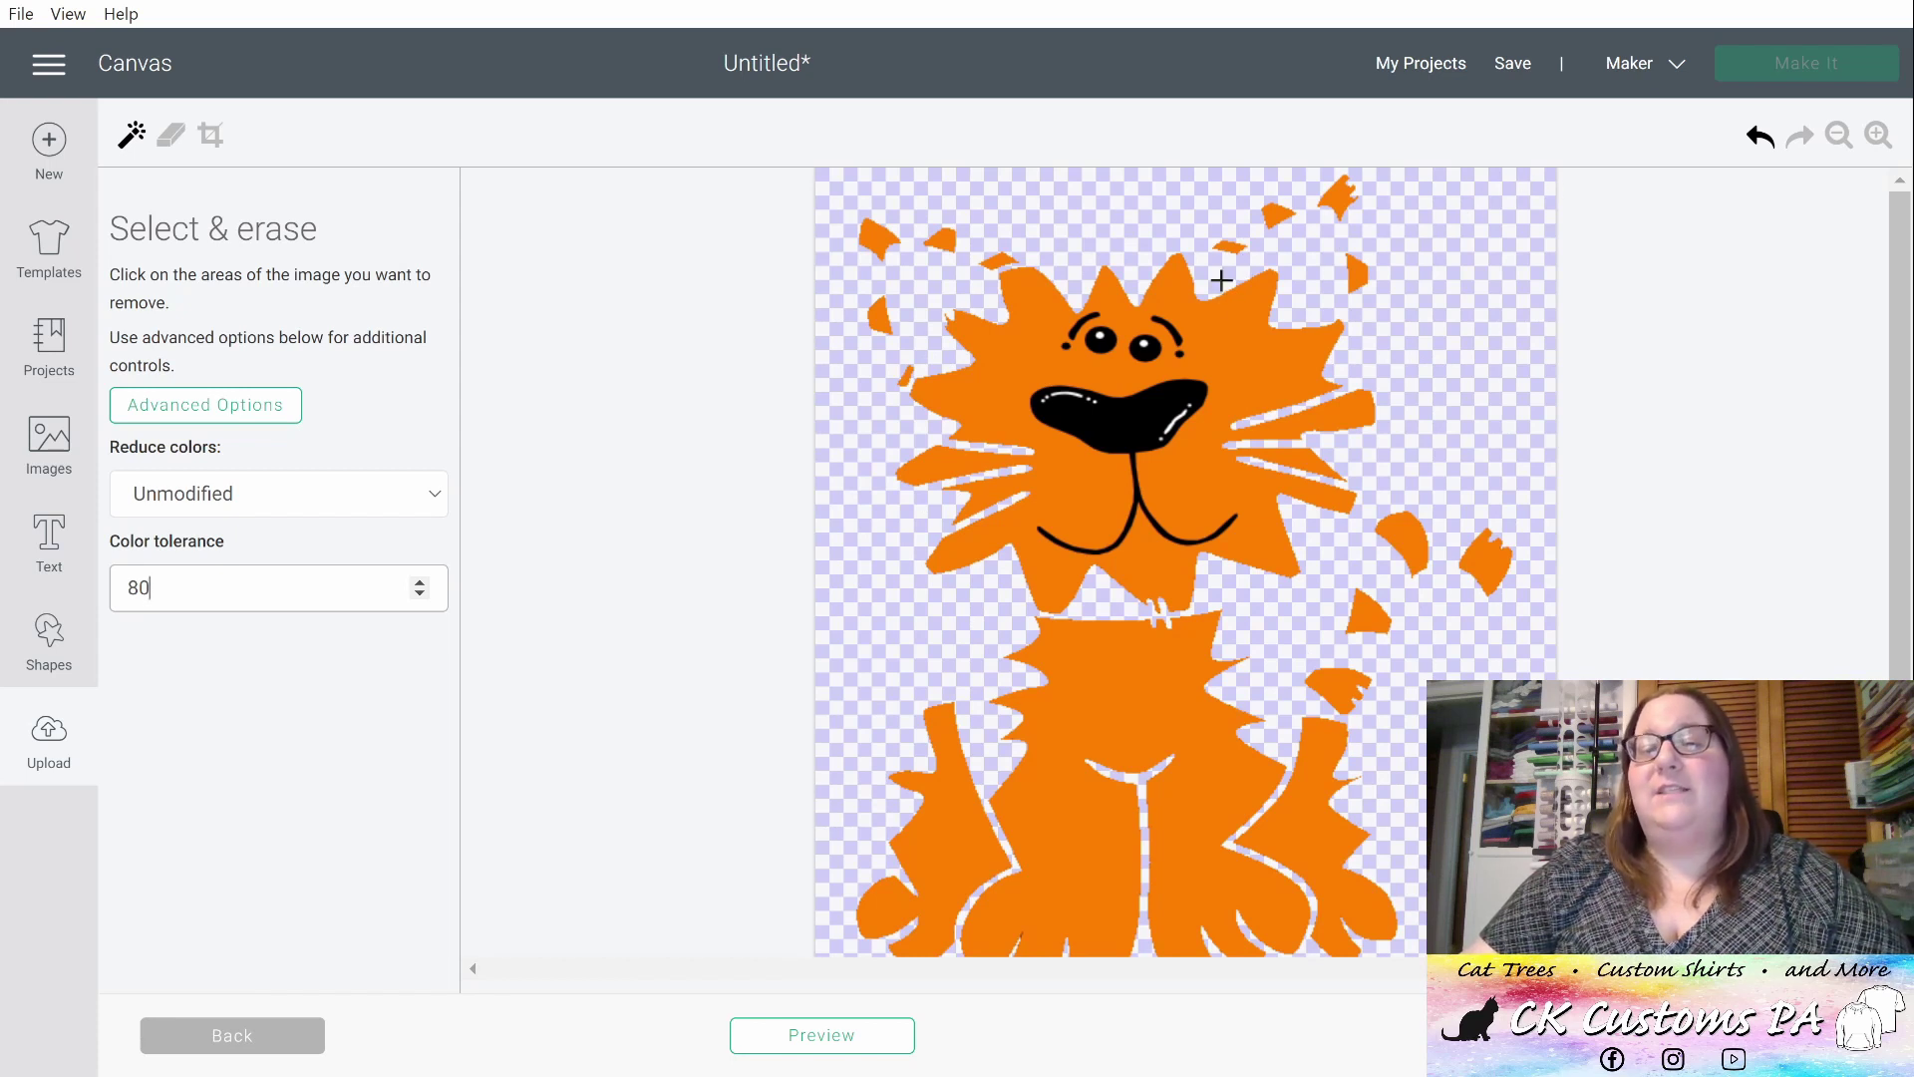
{"action": "left_click", "coordinate": [1761, 138]}
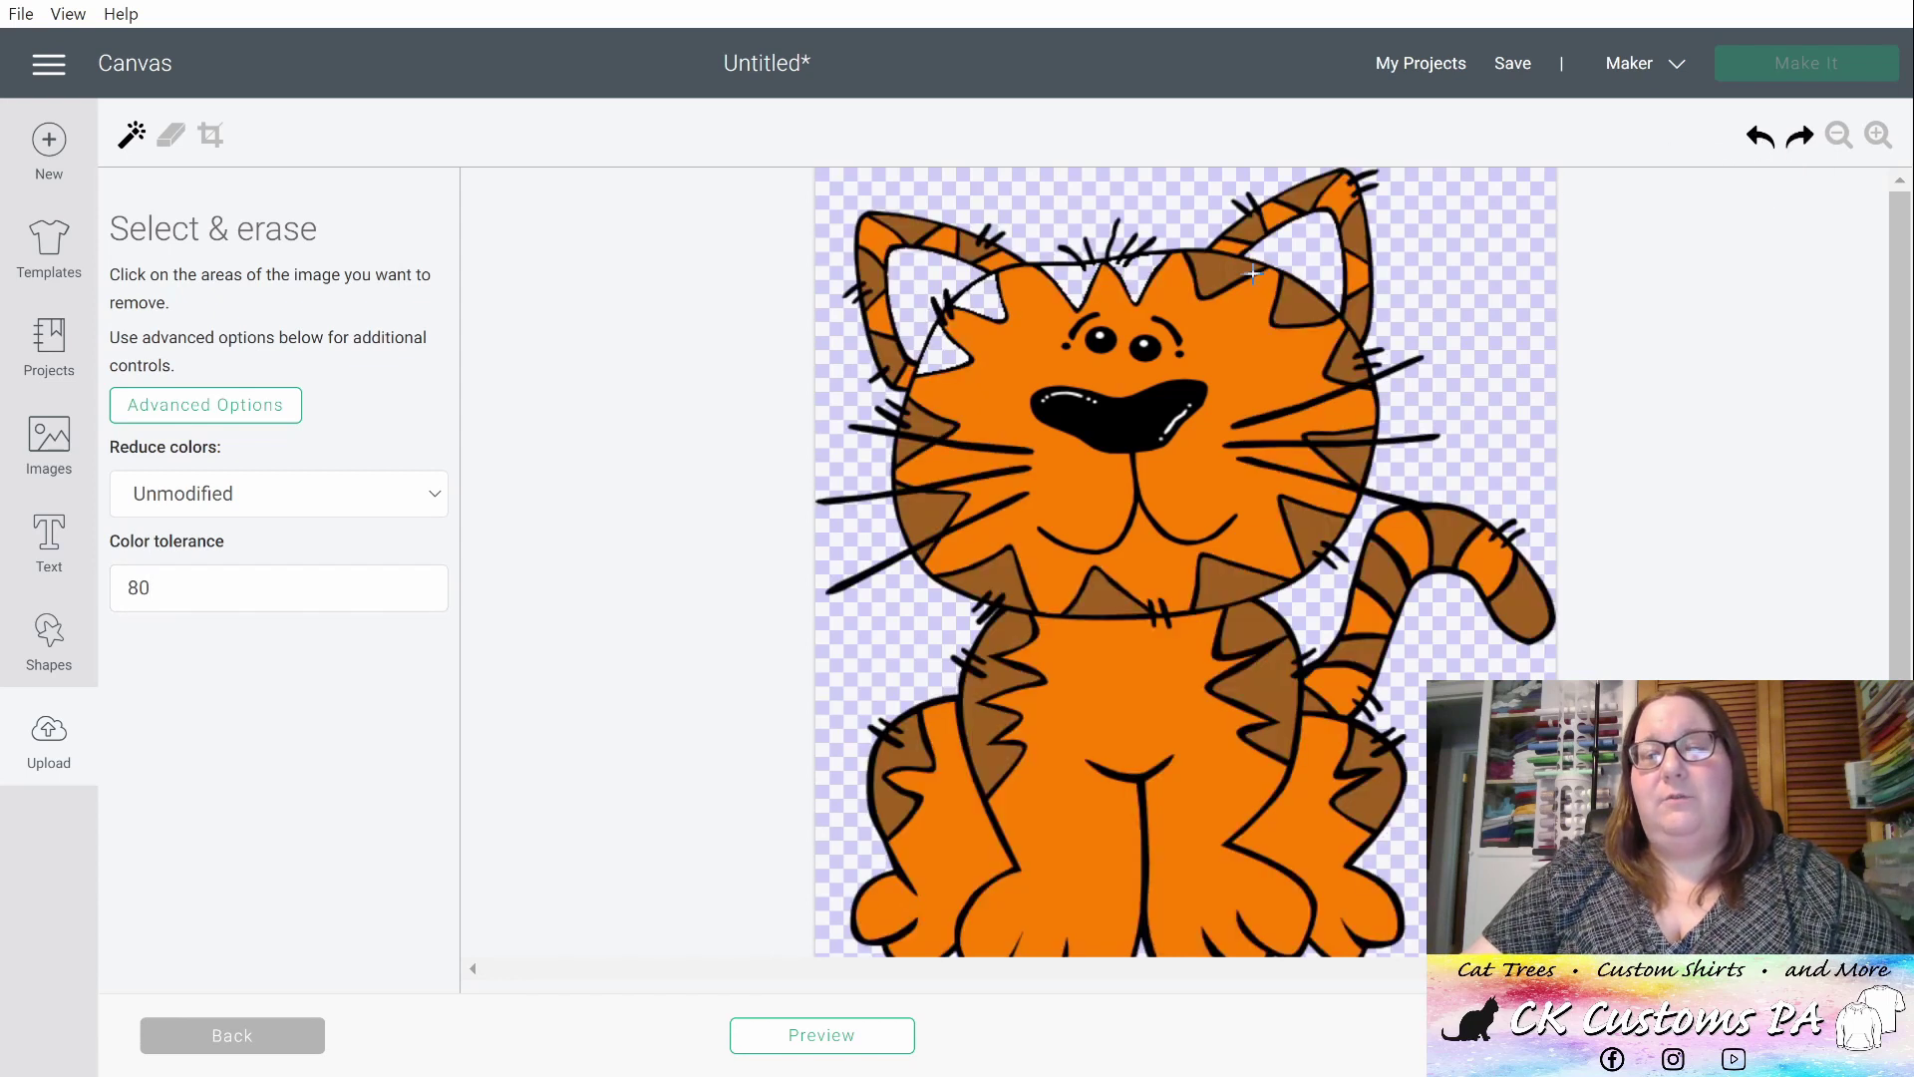
- Erase the orange face and the remaining brown stripes around the cat's head, keeping the black outline
{"action": "left_click", "coordinate": [1341, 377]}
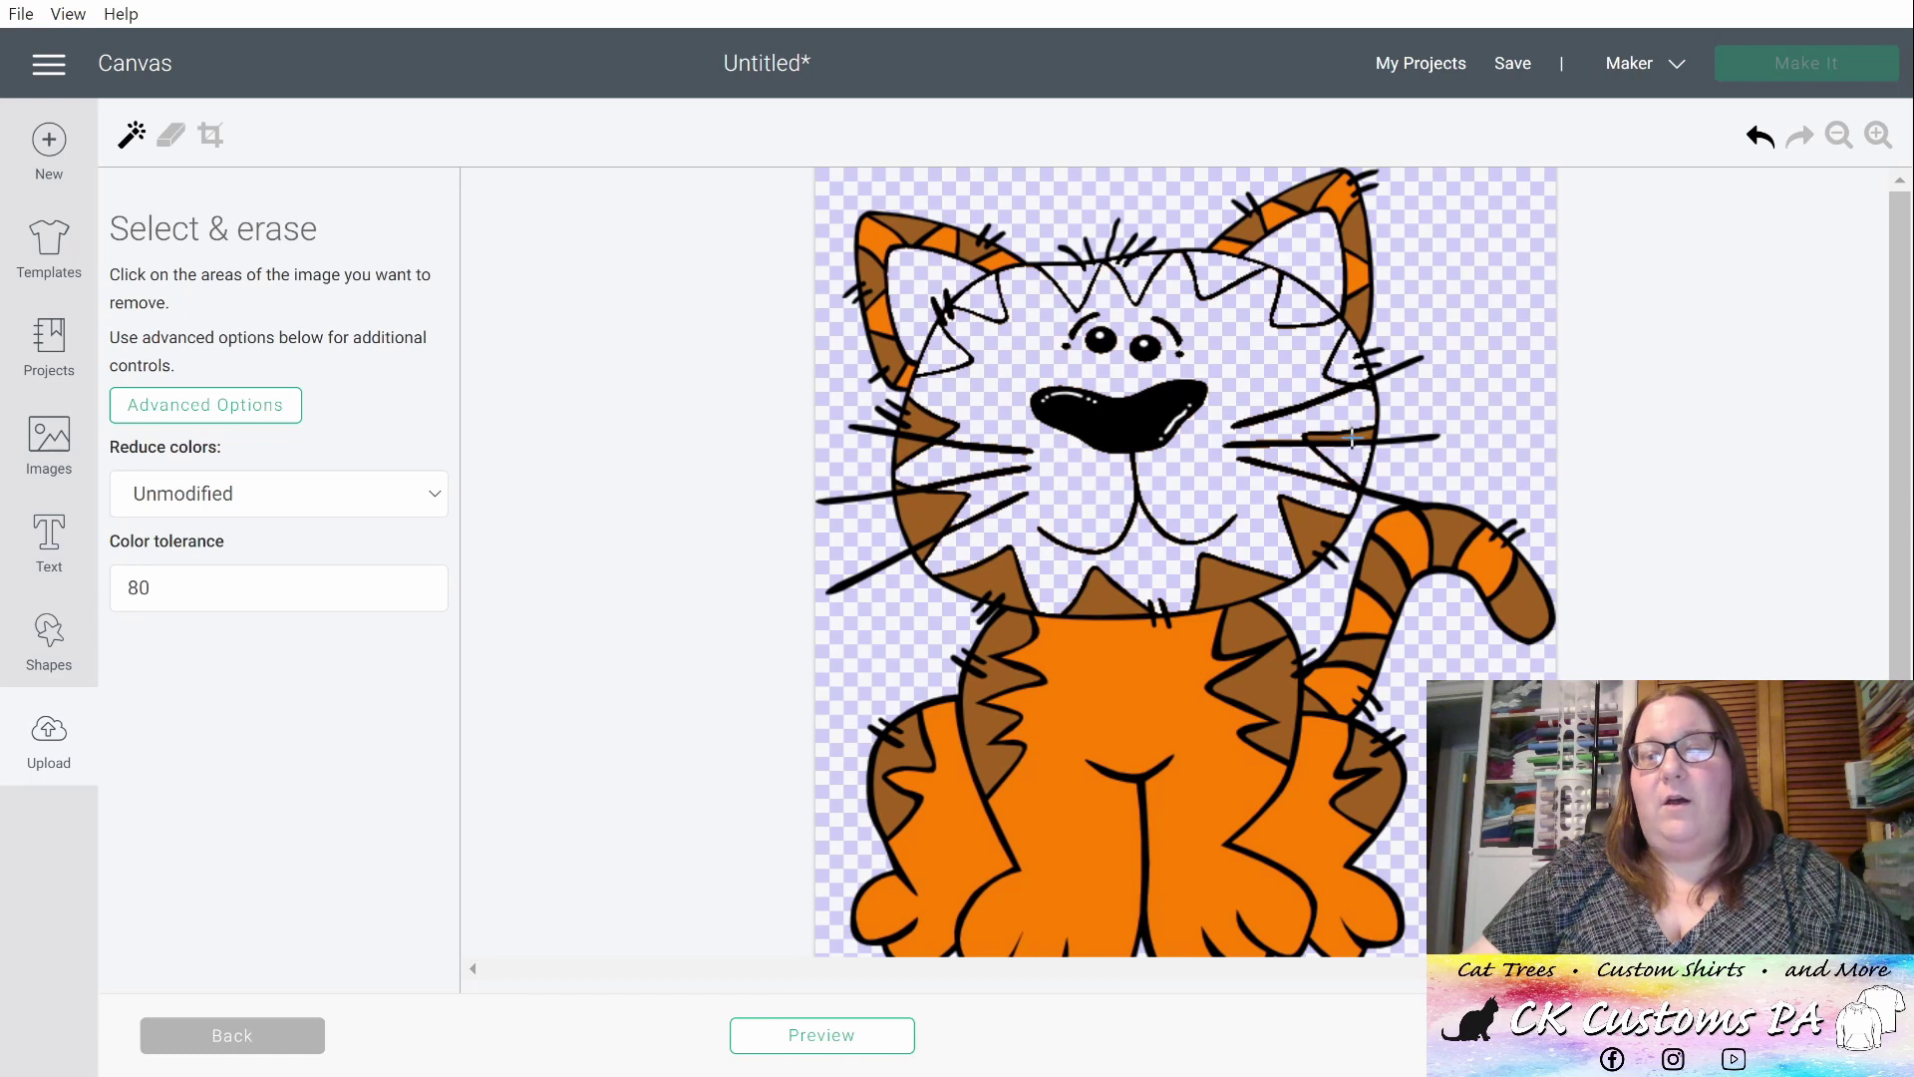
{"action": "left_click", "coordinate": [1352, 436]}
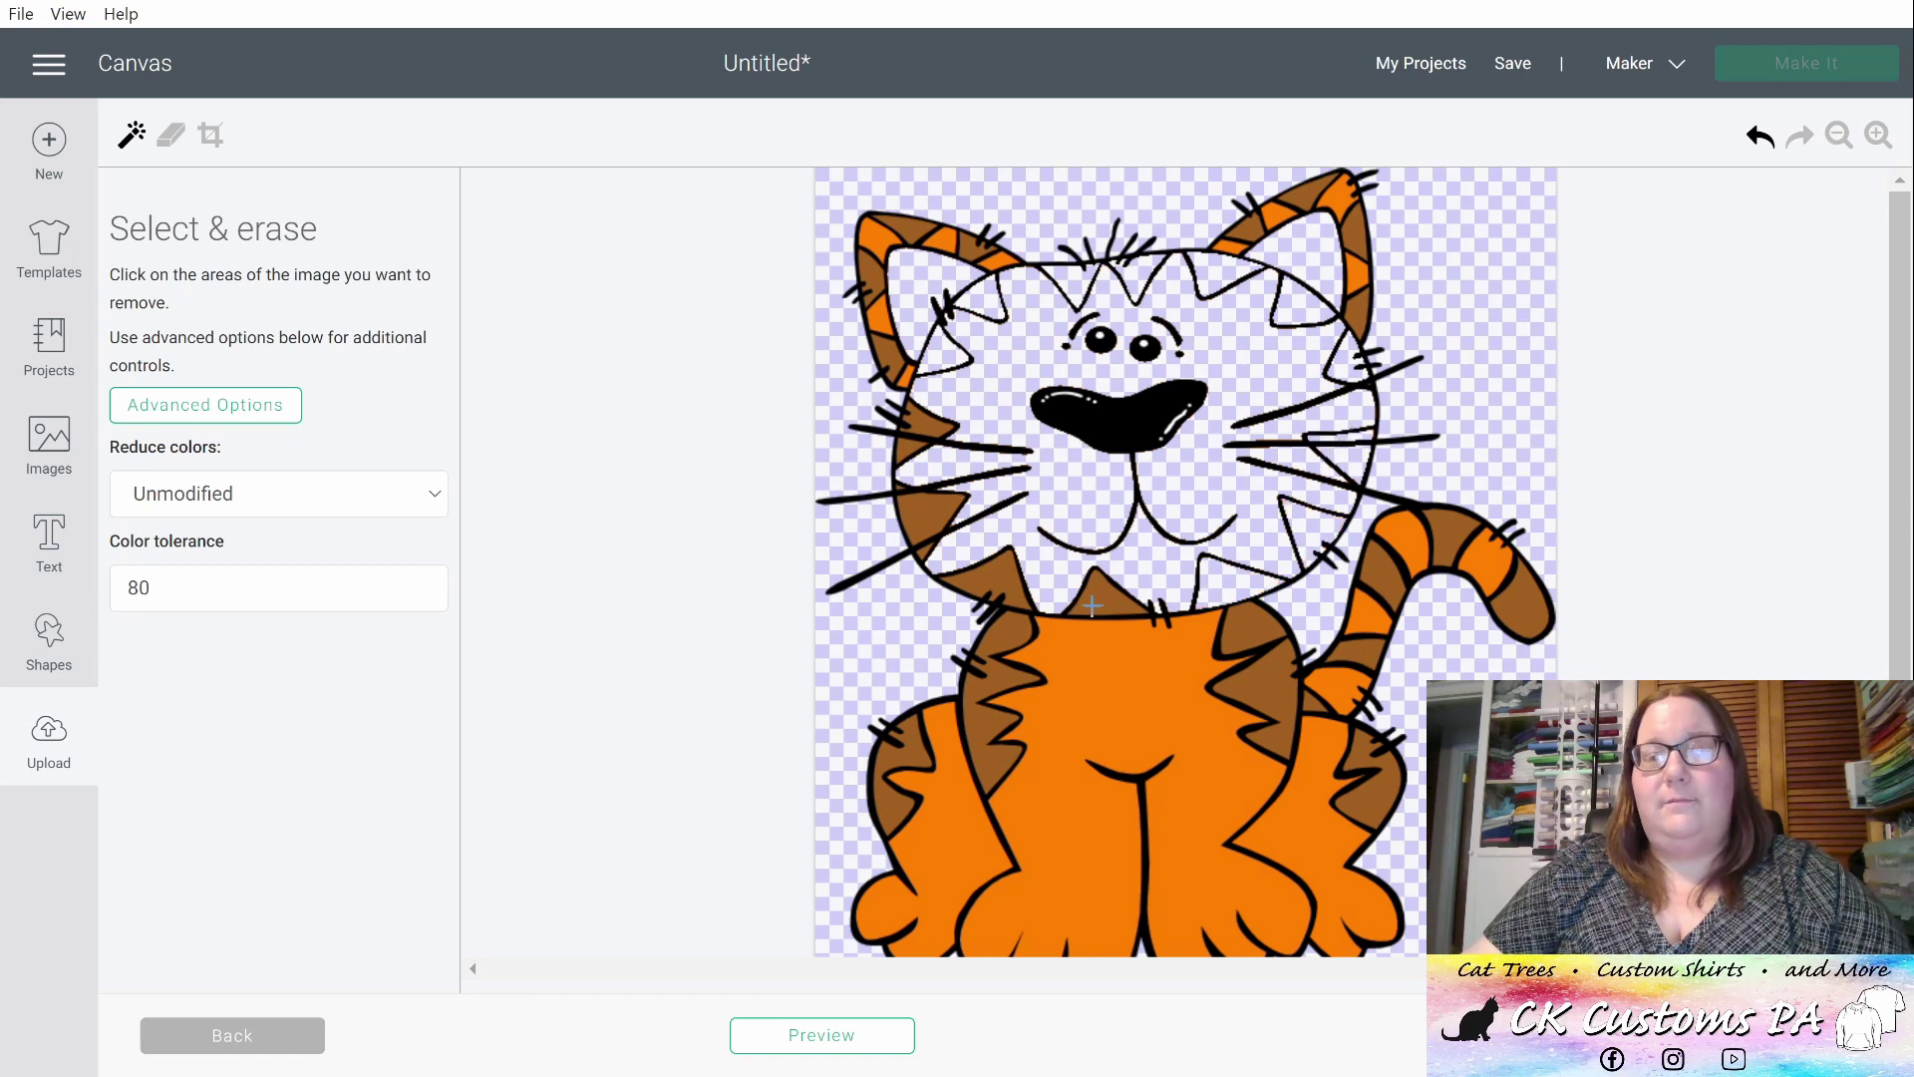
{"action": "left_click", "coordinate": [1878, 137]}
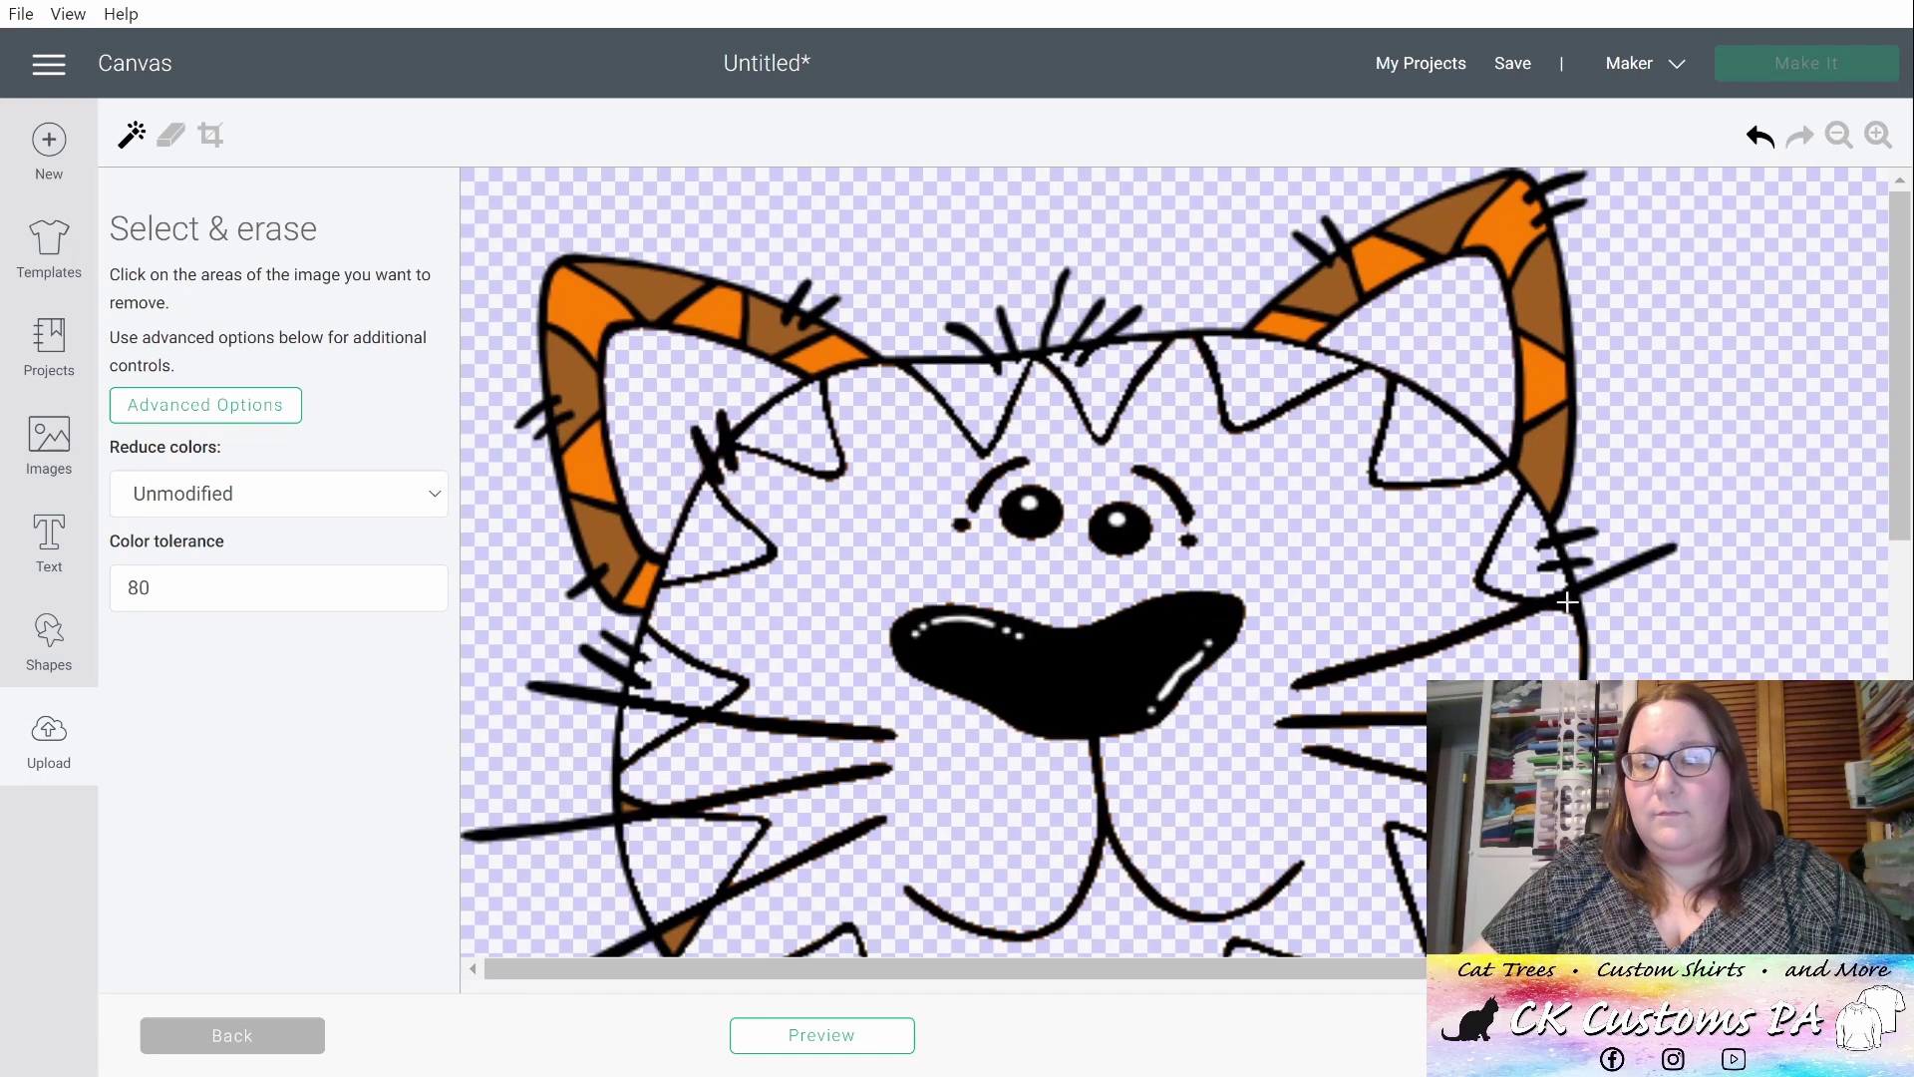
{"action": "left_click", "coordinate": [1759, 137]}
{"action": "left_click", "coordinate": [688, 800]}
- Erase the orange and brown areas of the cat's body, legs and tail, keeping the black outline
{"action": "scroll", "coordinate": [1402, 675], "scroll_direction": "down", "scroll_amount": 10}
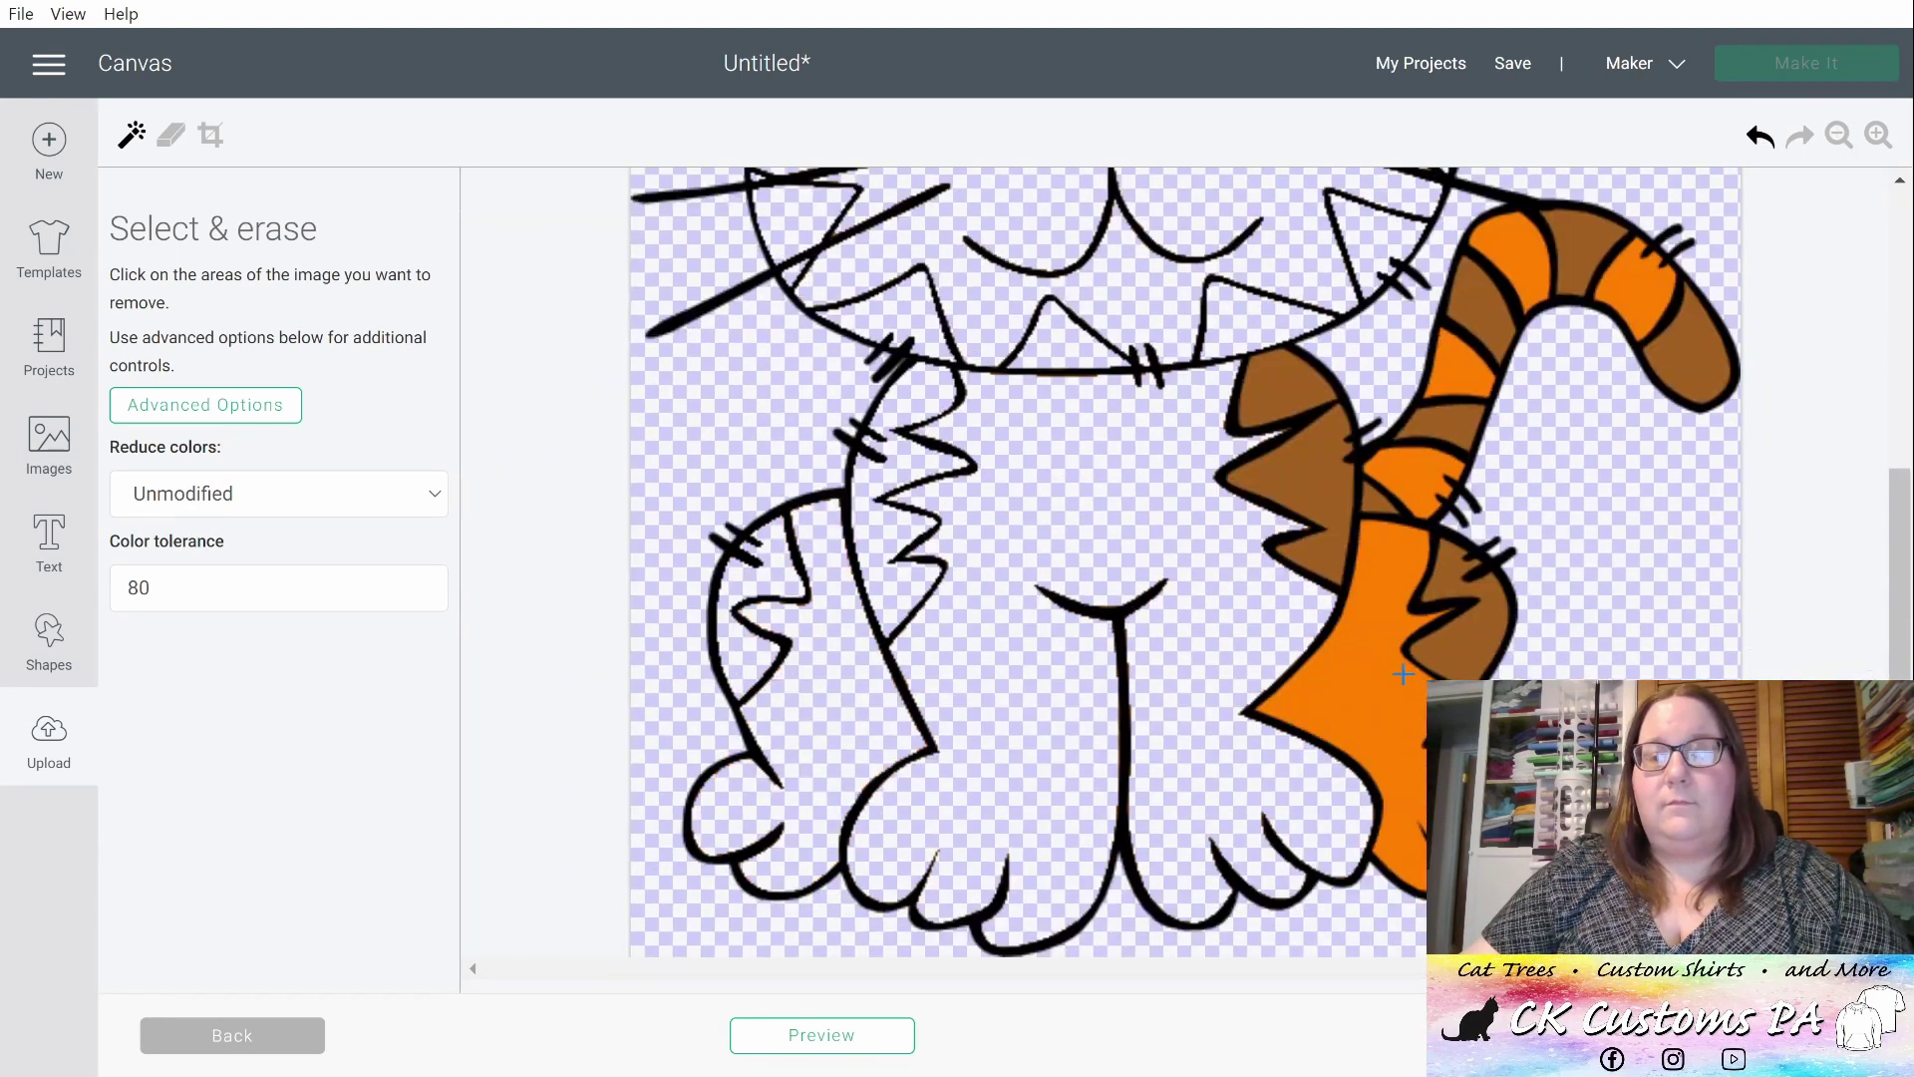
{"action": "left_click", "coordinate": [1403, 675]}
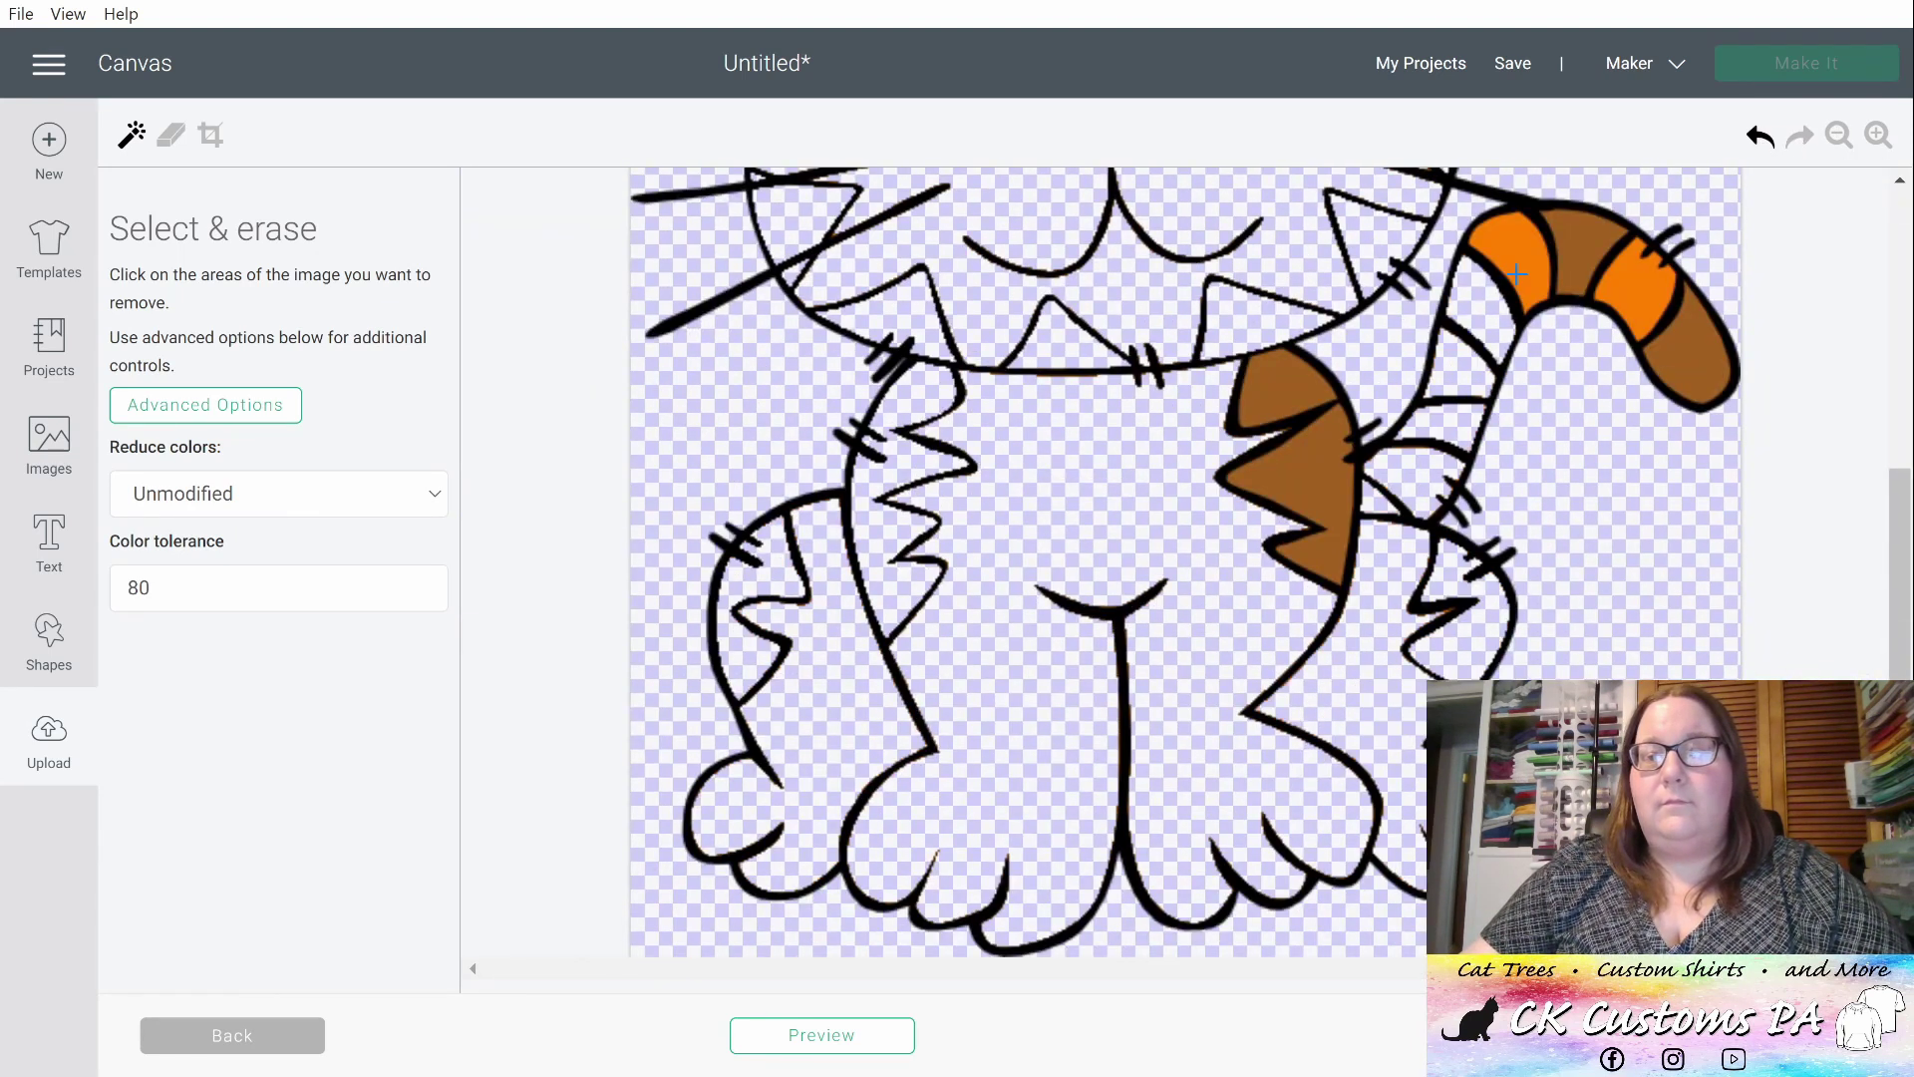
{"action": "left_click", "coordinate": [1272, 490]}
- Erase the orange and brown bands around both of the cat's ears, keeping the black outline
{"action": "scroll", "coordinate": [1272, 490], "scroll_direction": "up", "scroll_amount": 5}
{"action": "scroll", "coordinate": [1272, 491], "scroll_direction": "up", "scroll_amount": 2}
{"action": "left_click", "coordinate": [1440, 324]}
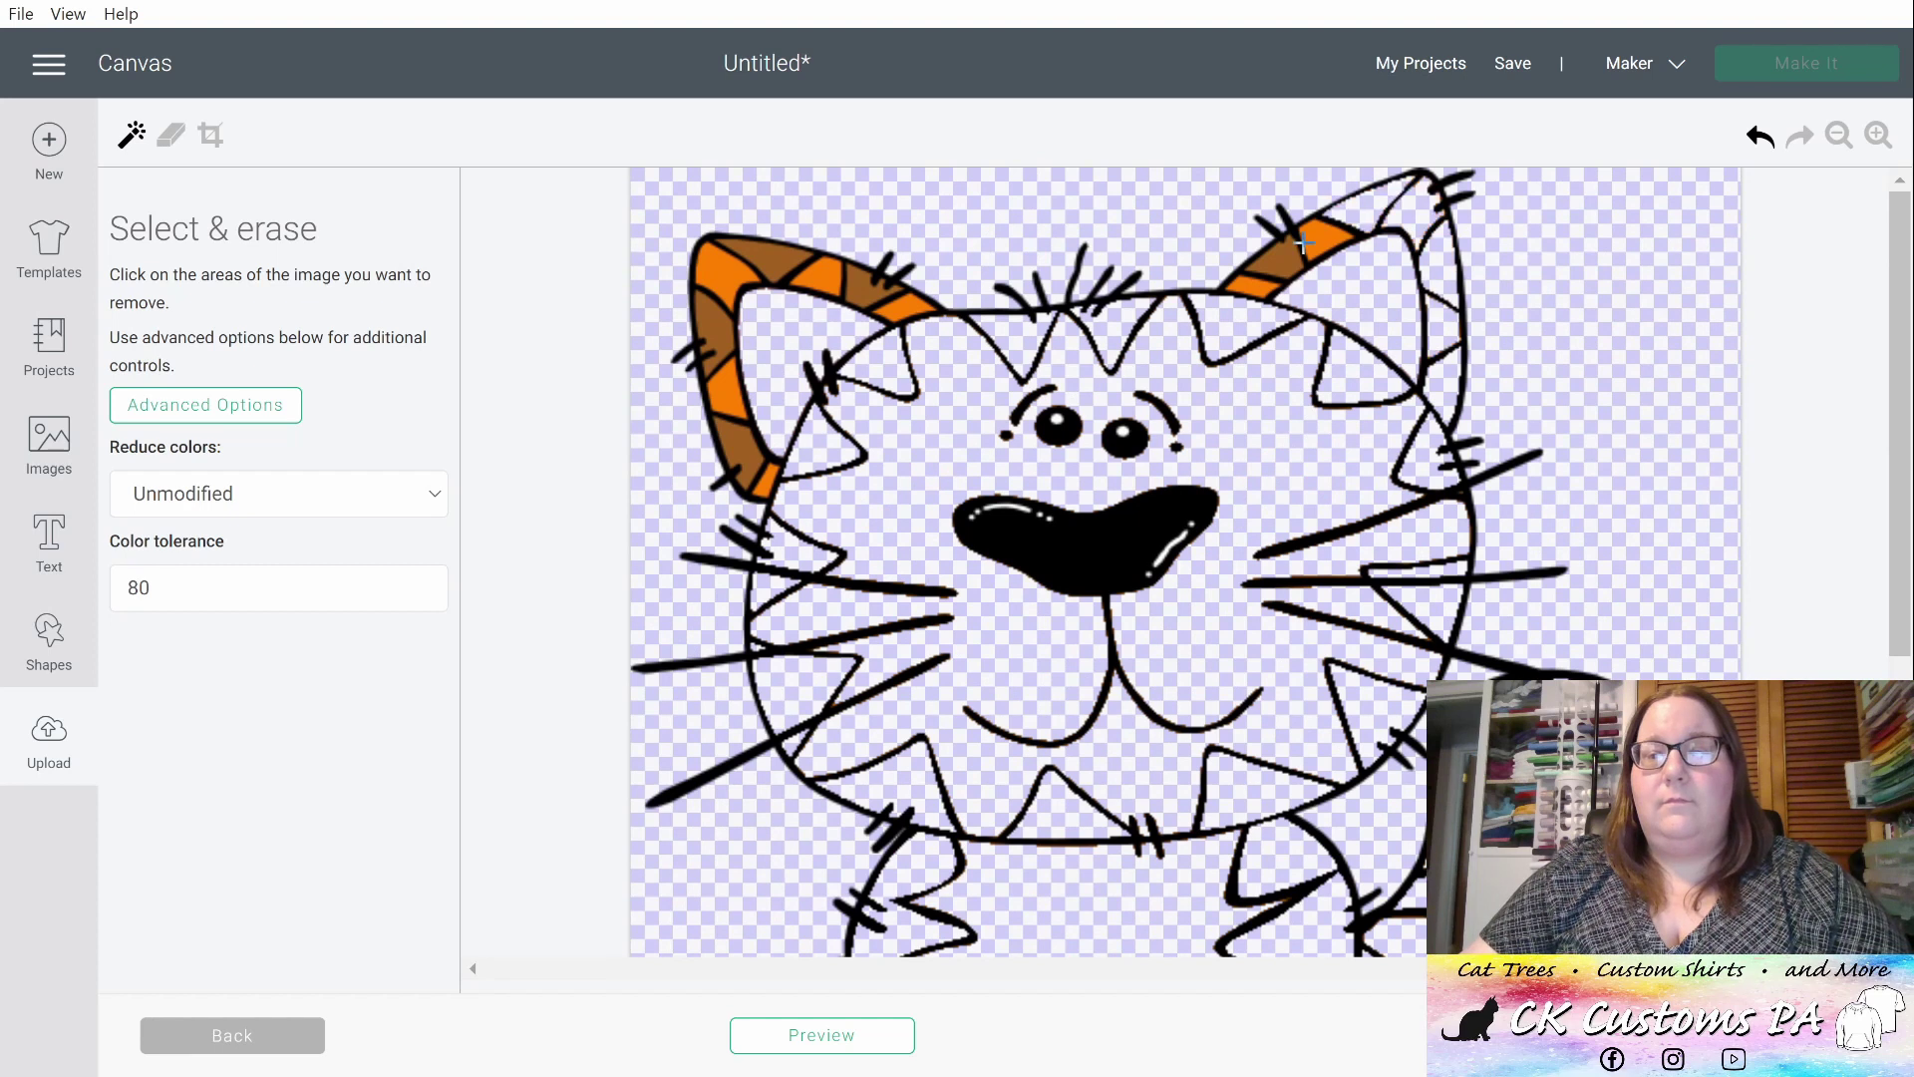
{"action": "left_click", "coordinate": [755, 251]}
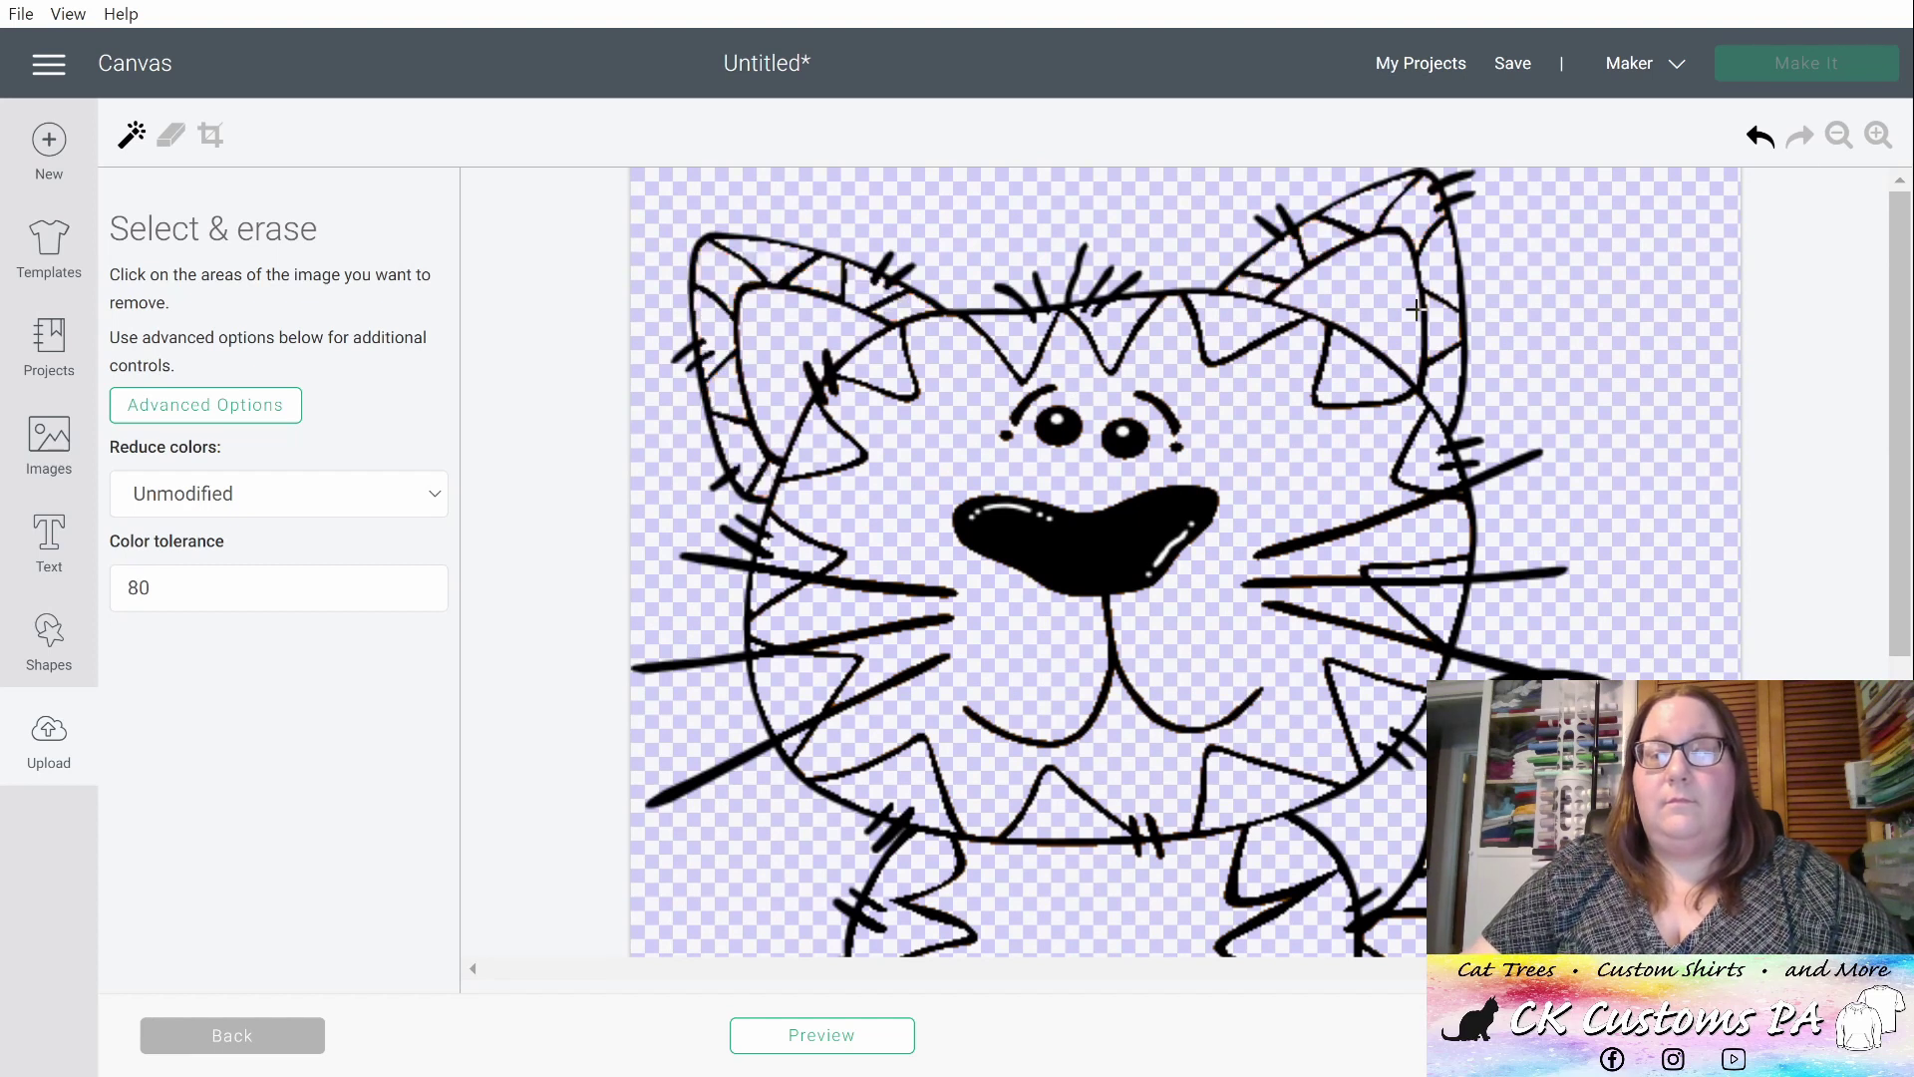
- Preview the cut version of the whole cat outline, and return to the erasing view
{"action": "left_click", "coordinate": [1840, 134]}
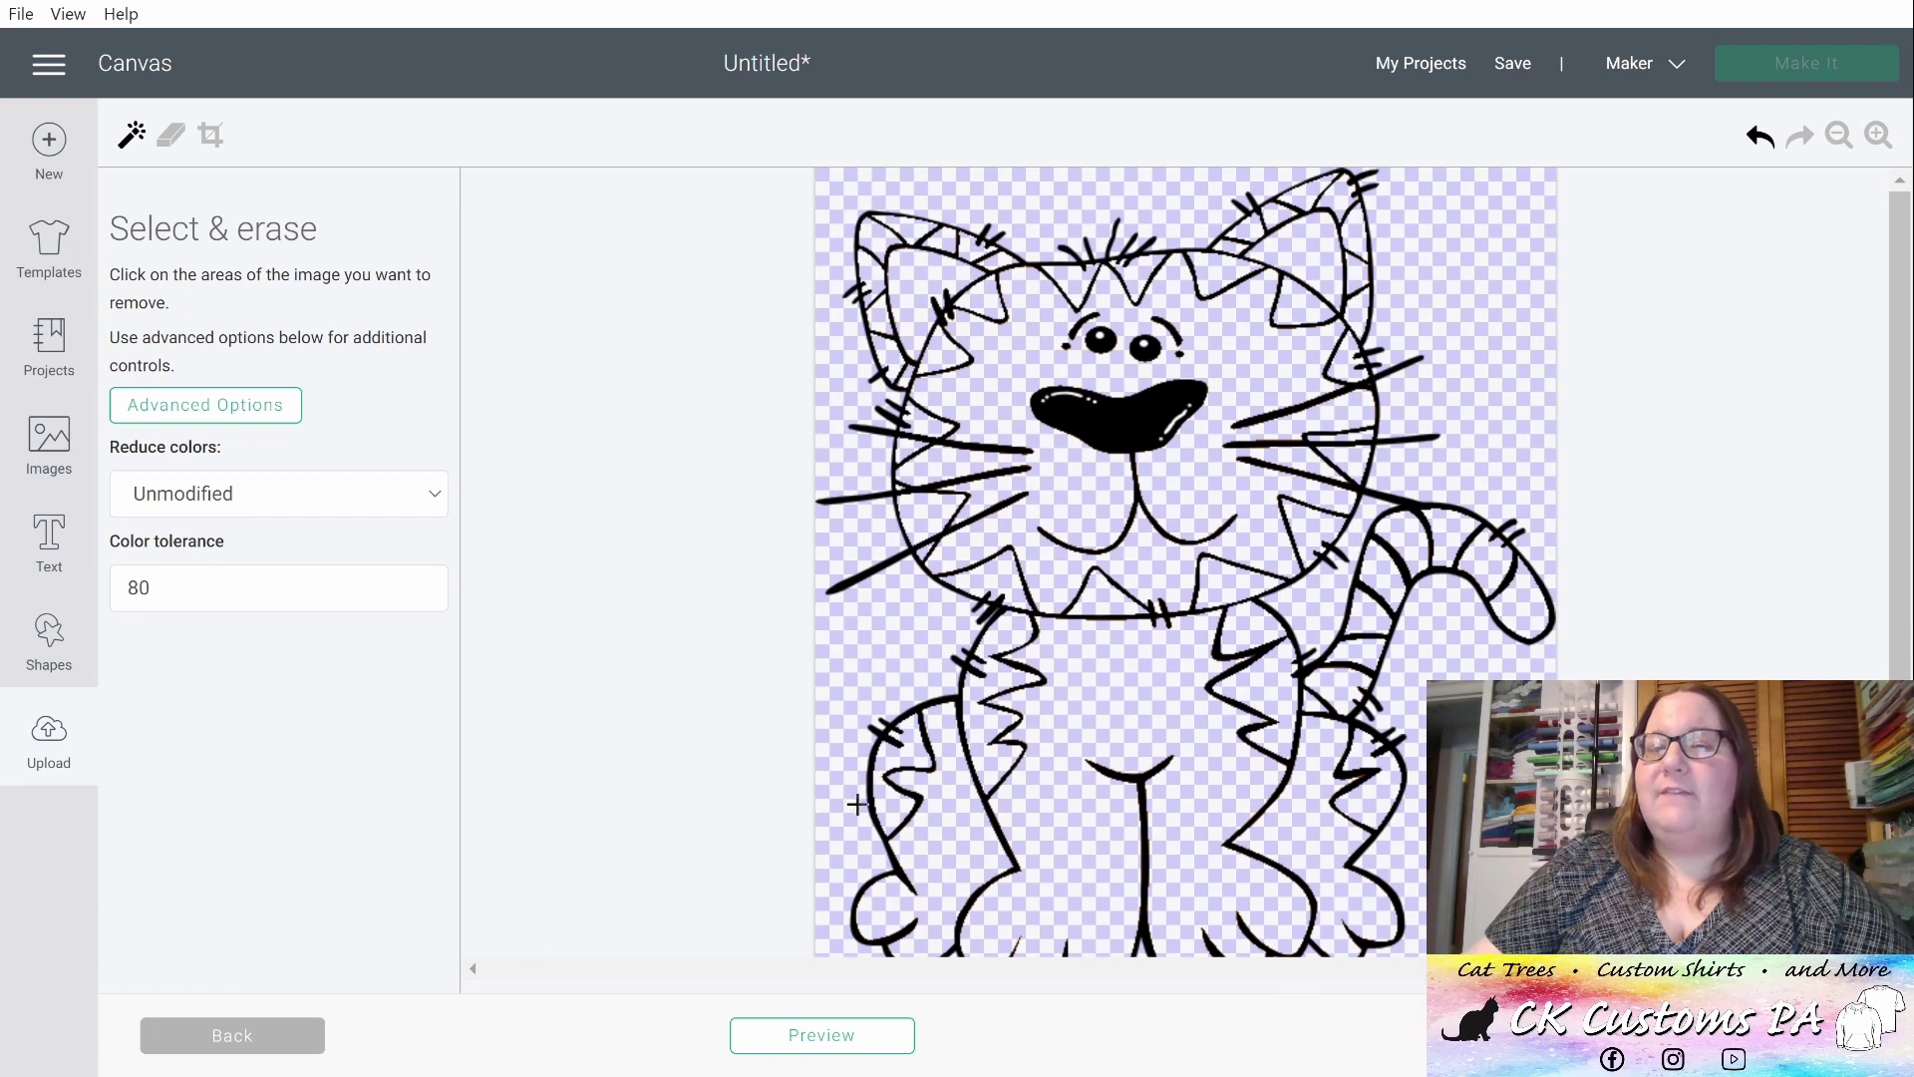
{"action": "left_click", "coordinate": [818, 1044]}
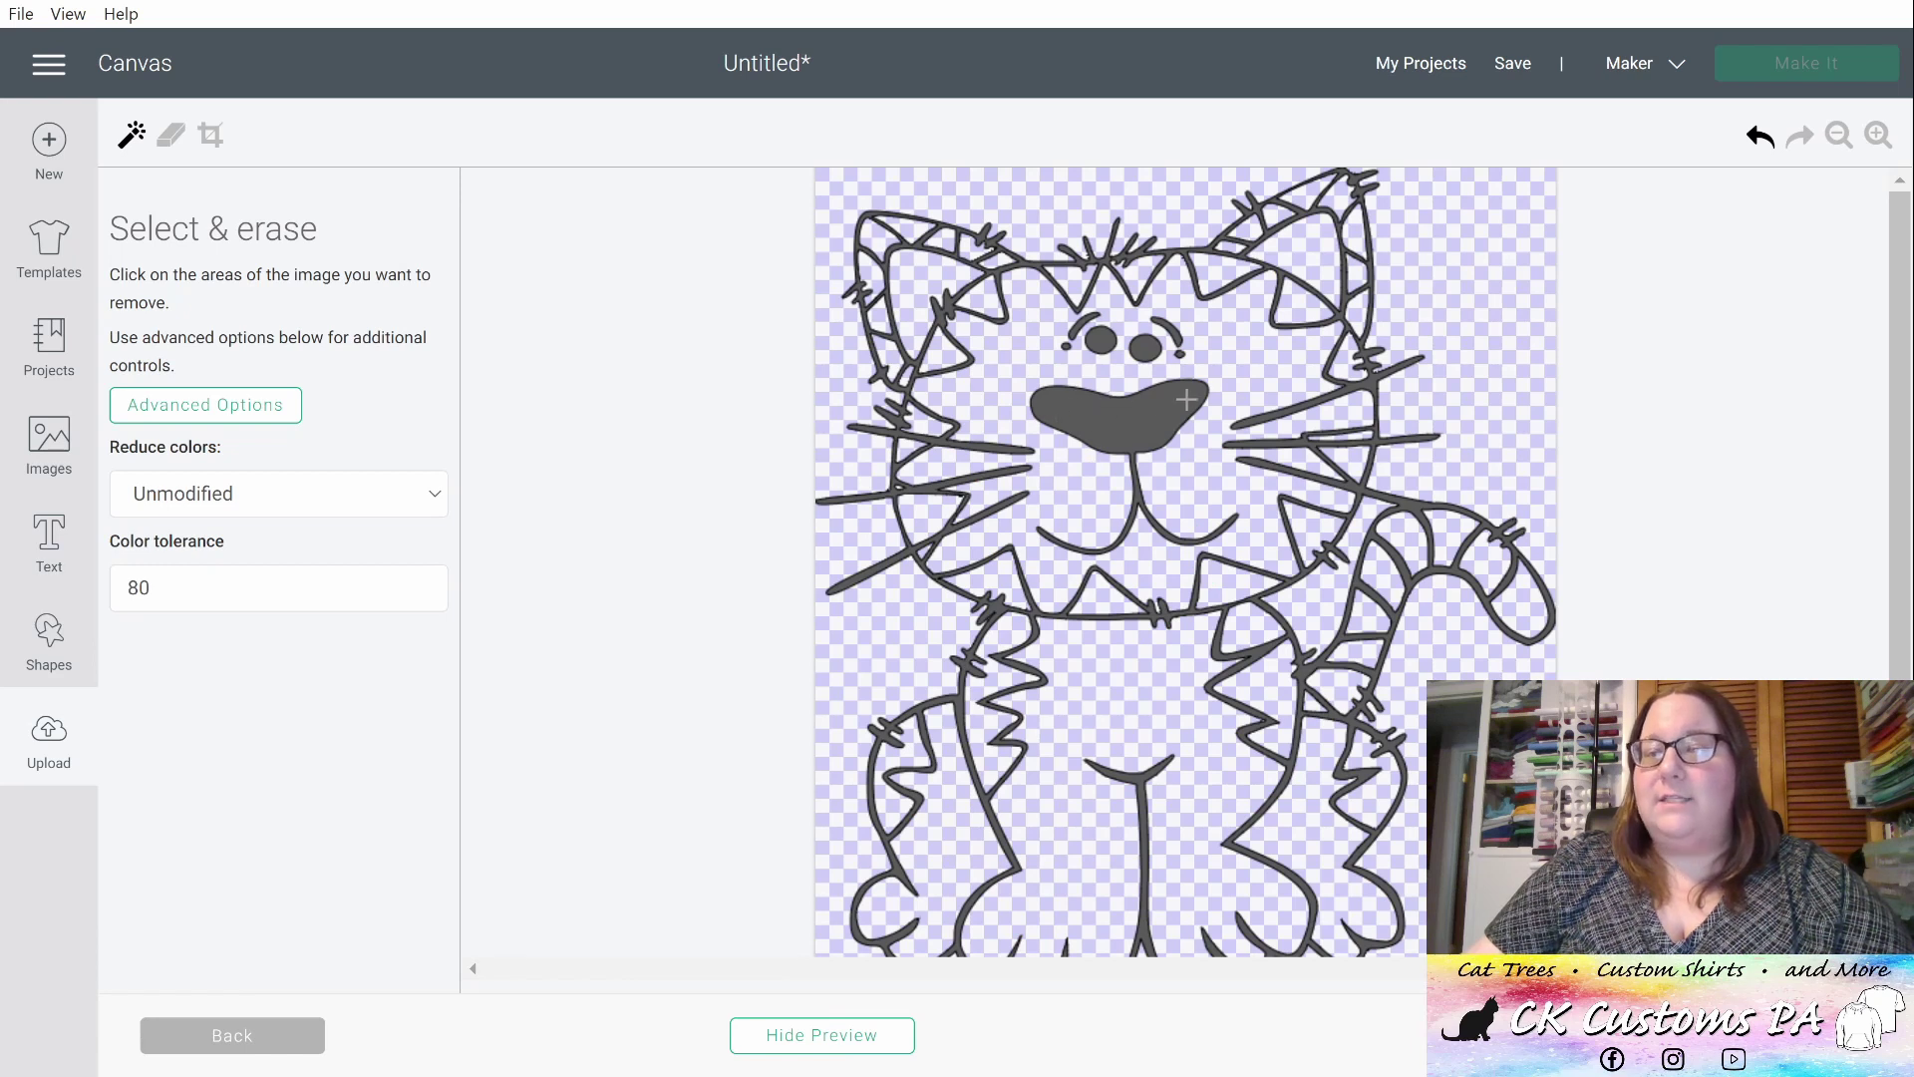
{"action": "left_click", "coordinate": [815, 1037]}
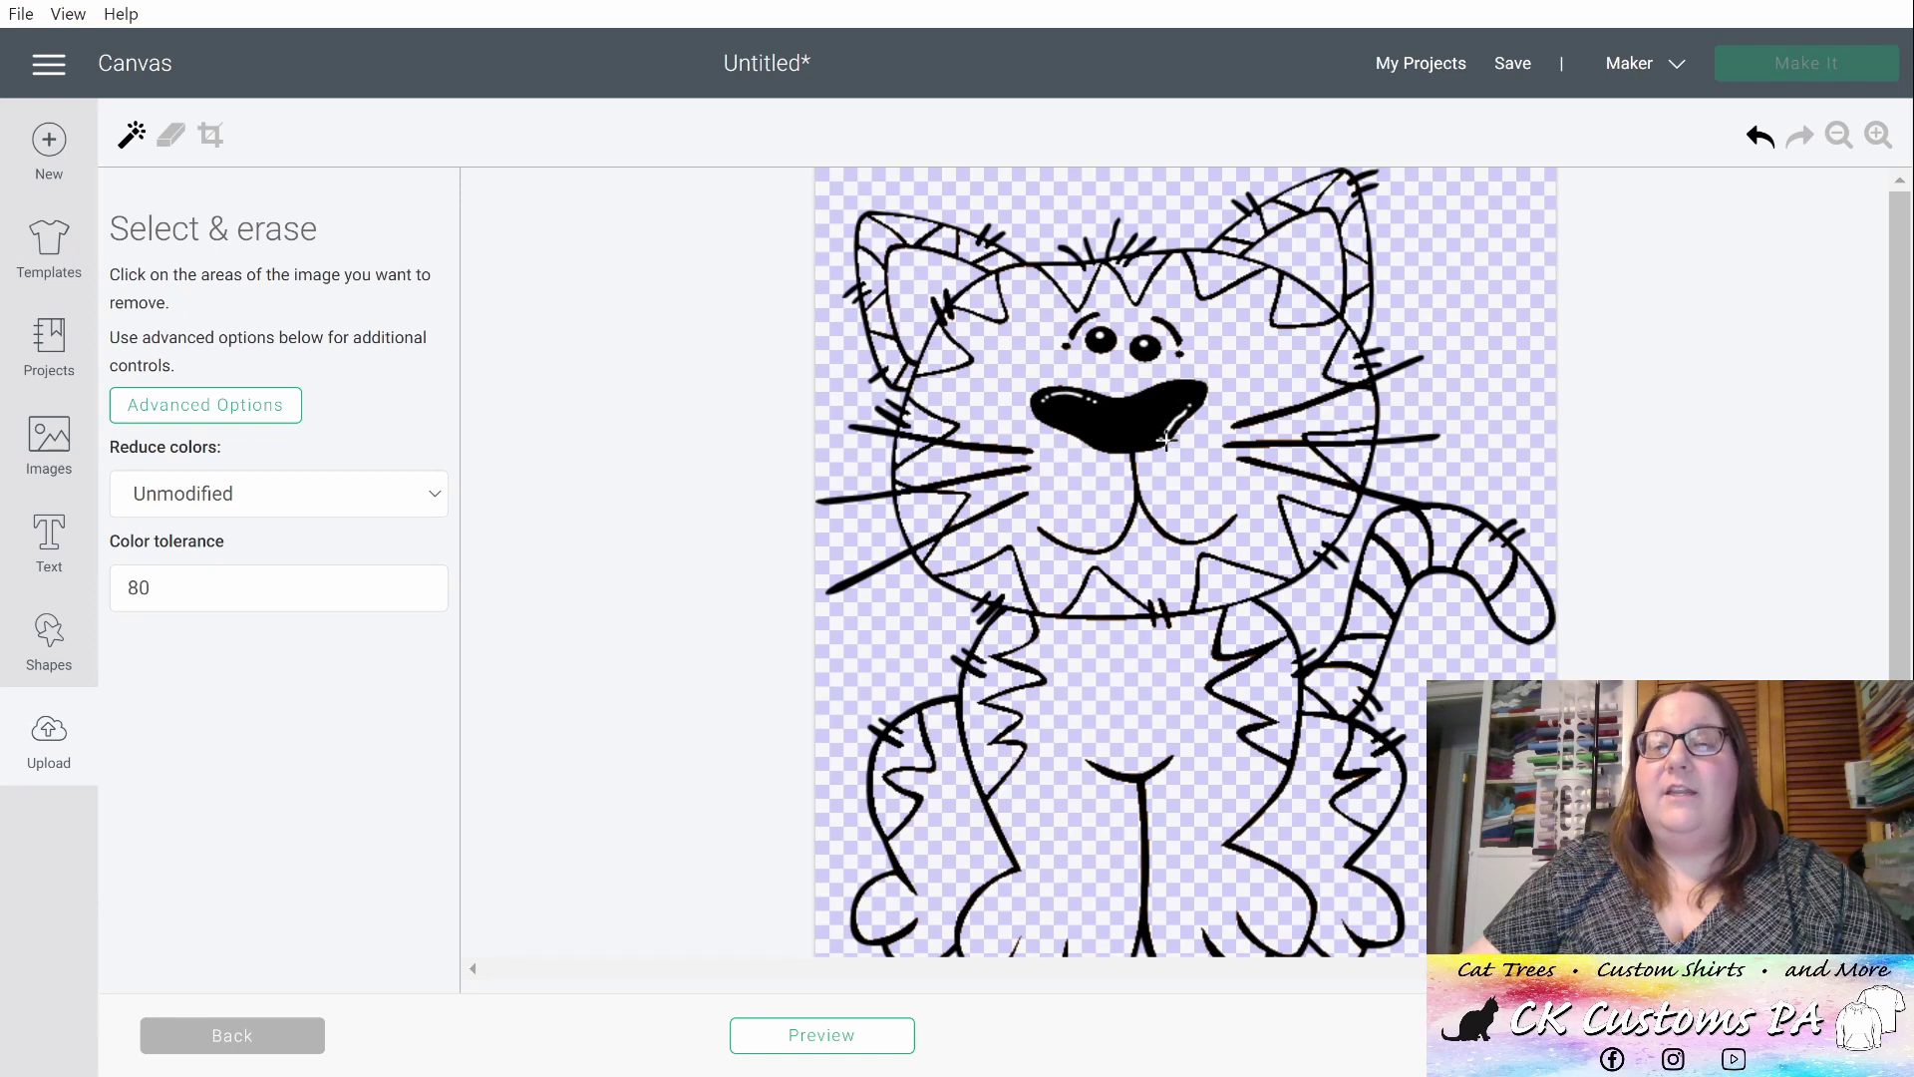
- Examine the eyes, nose highlights and surrounding outline up close, and preview the cut version of the whole cat
{"action": "left_click", "coordinate": [1878, 137]}
{"action": "left_click", "coordinate": [1878, 137]}
{"action": "left_click", "coordinate": [1877, 136]}
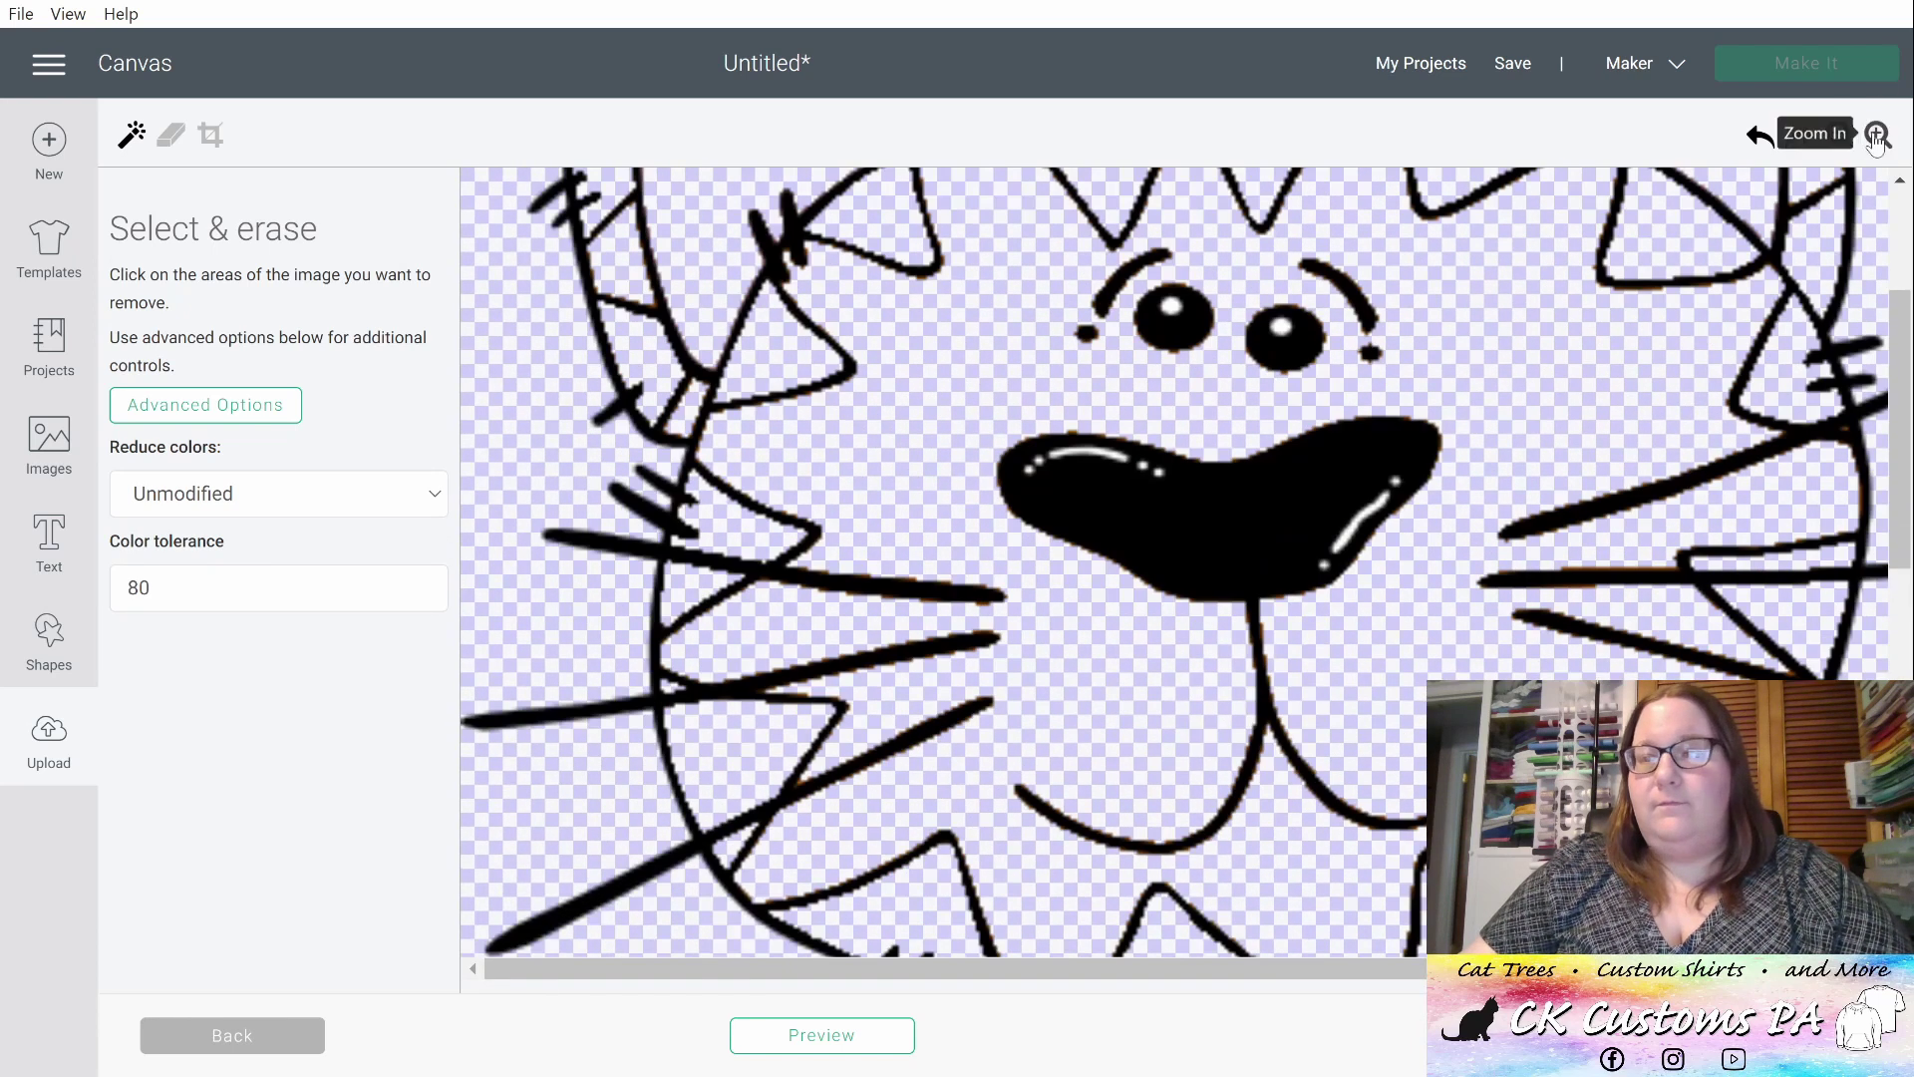
{"action": "left_click", "coordinate": [1878, 136]}
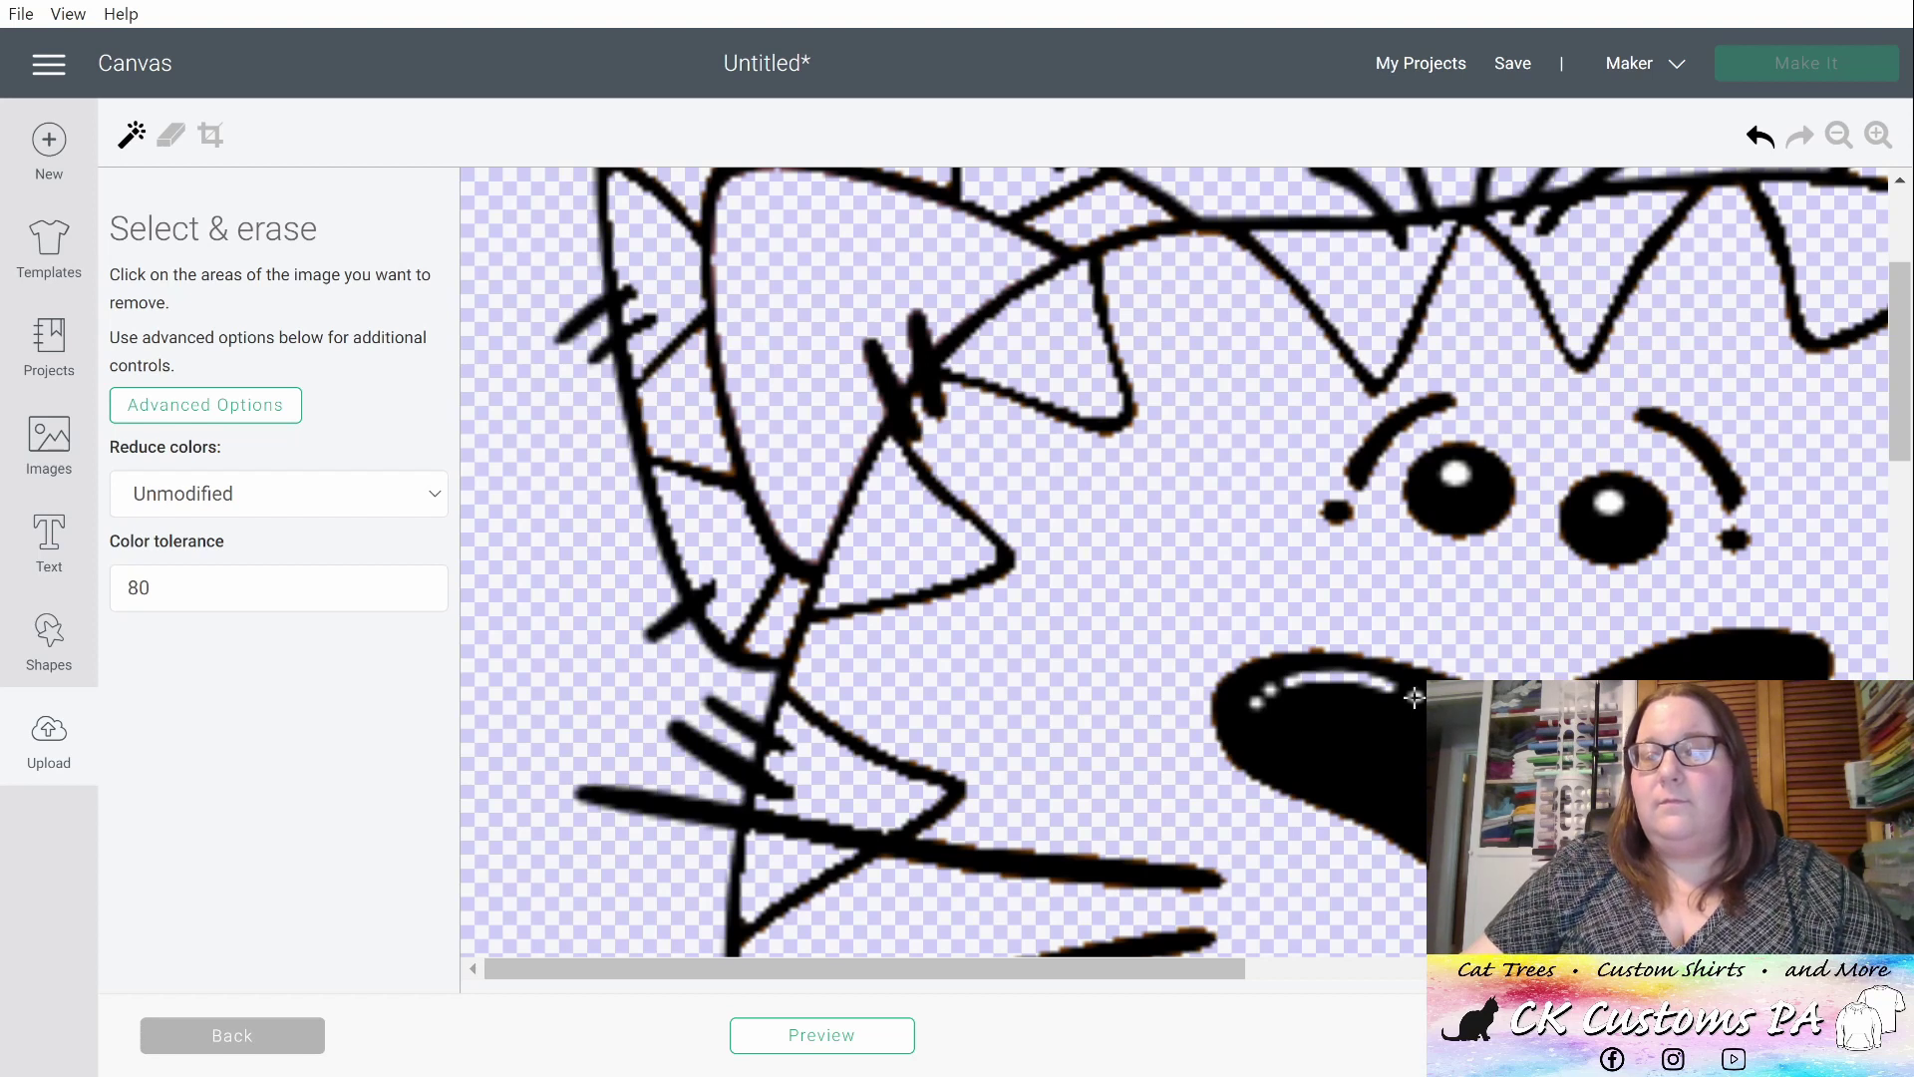
{"action": "left_click", "coordinate": [1839, 137]}
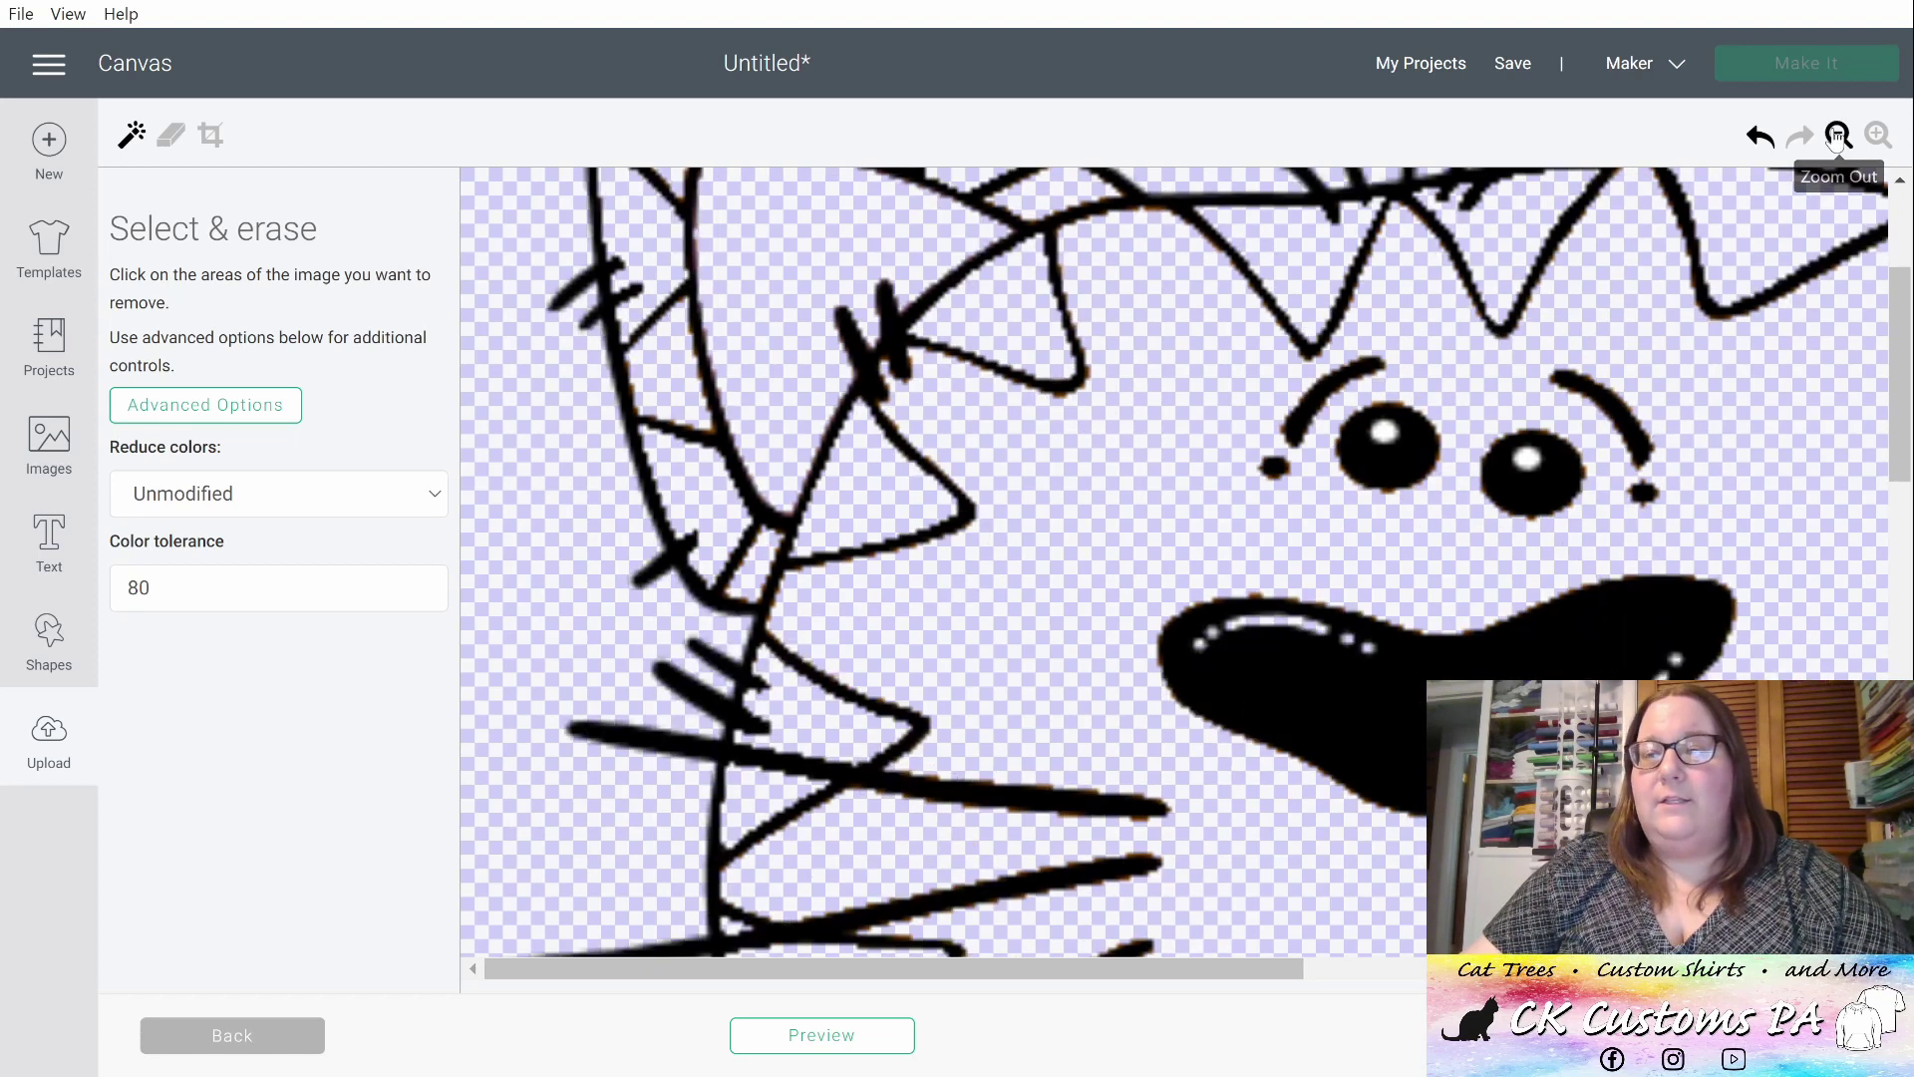
{"action": "left_click", "coordinate": [1840, 136]}
{"action": "left_click", "coordinate": [1839, 137]}
{"action": "left_click", "coordinate": [1839, 137]}
{"action": "left_click", "coordinate": [1840, 136]}
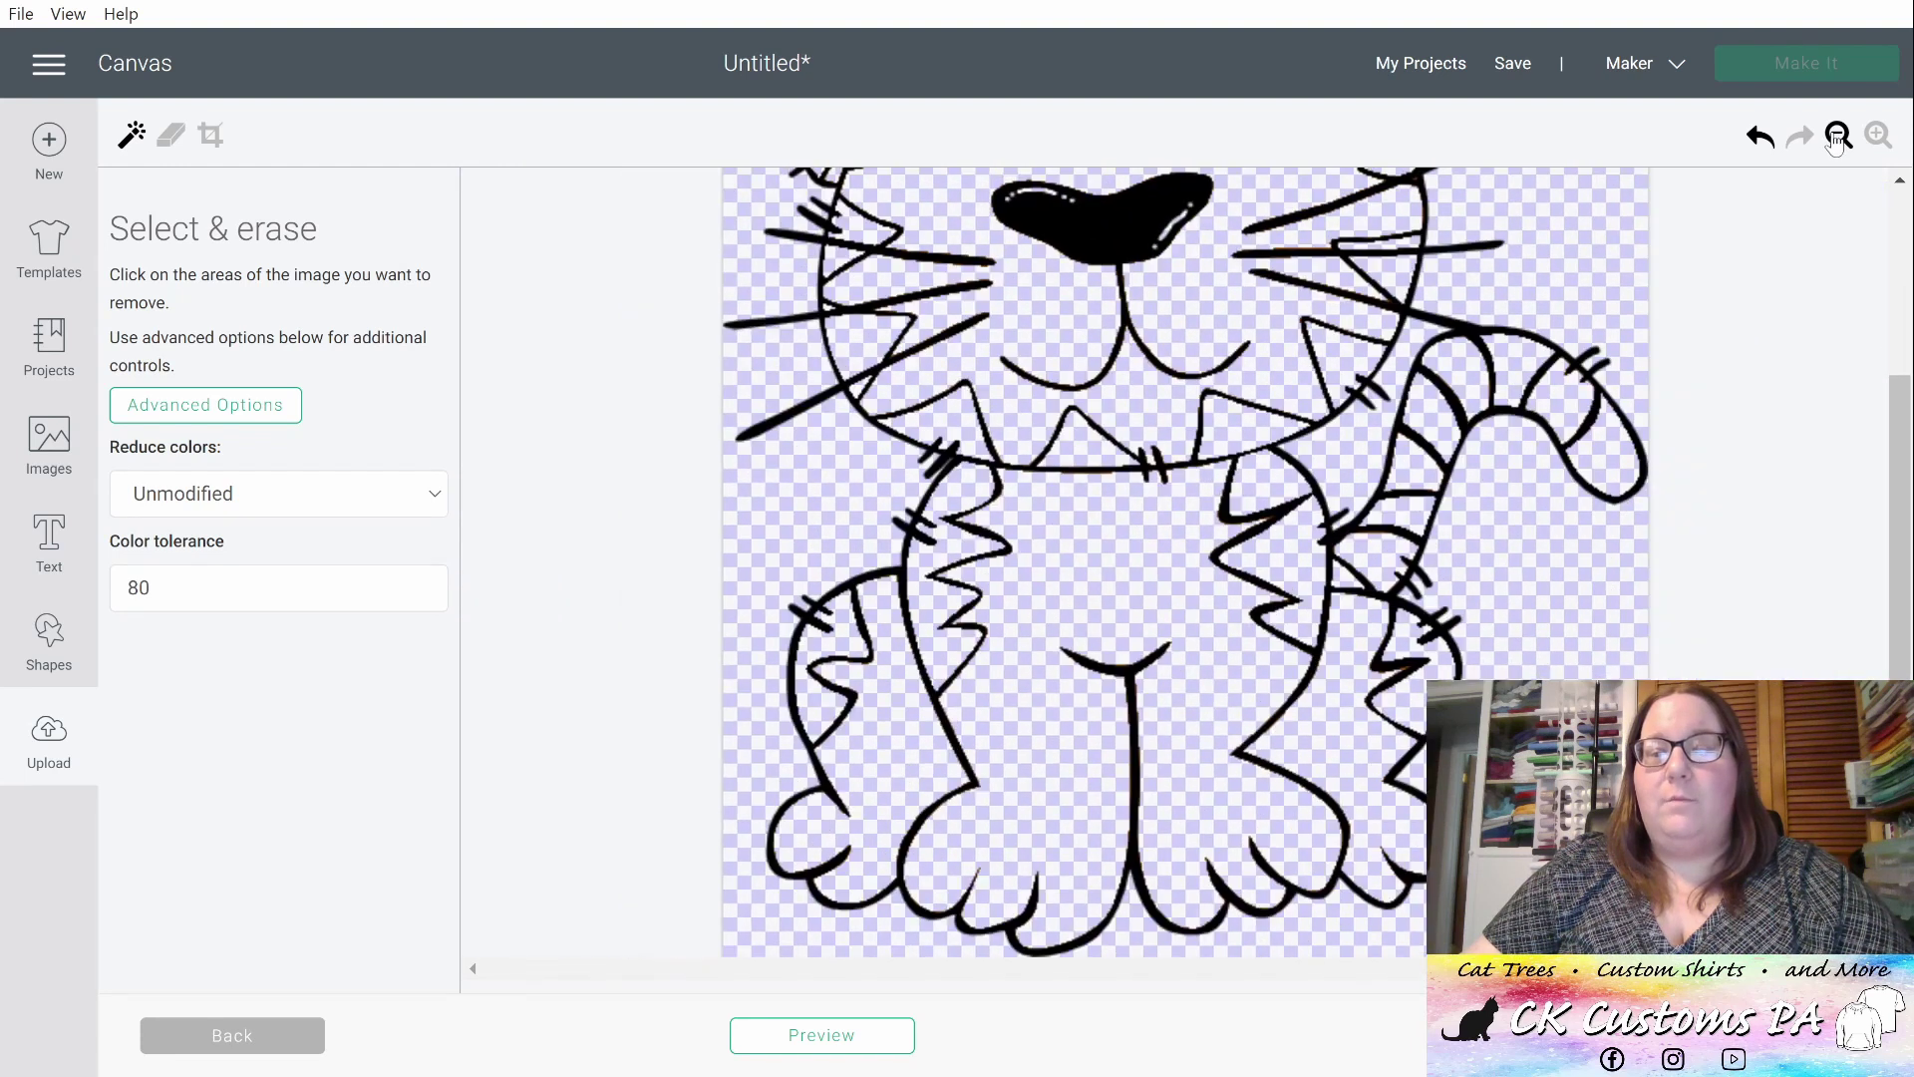
{"action": "left_click", "coordinate": [1840, 137]}
{"action": "left_click", "coordinate": [822, 1035]}
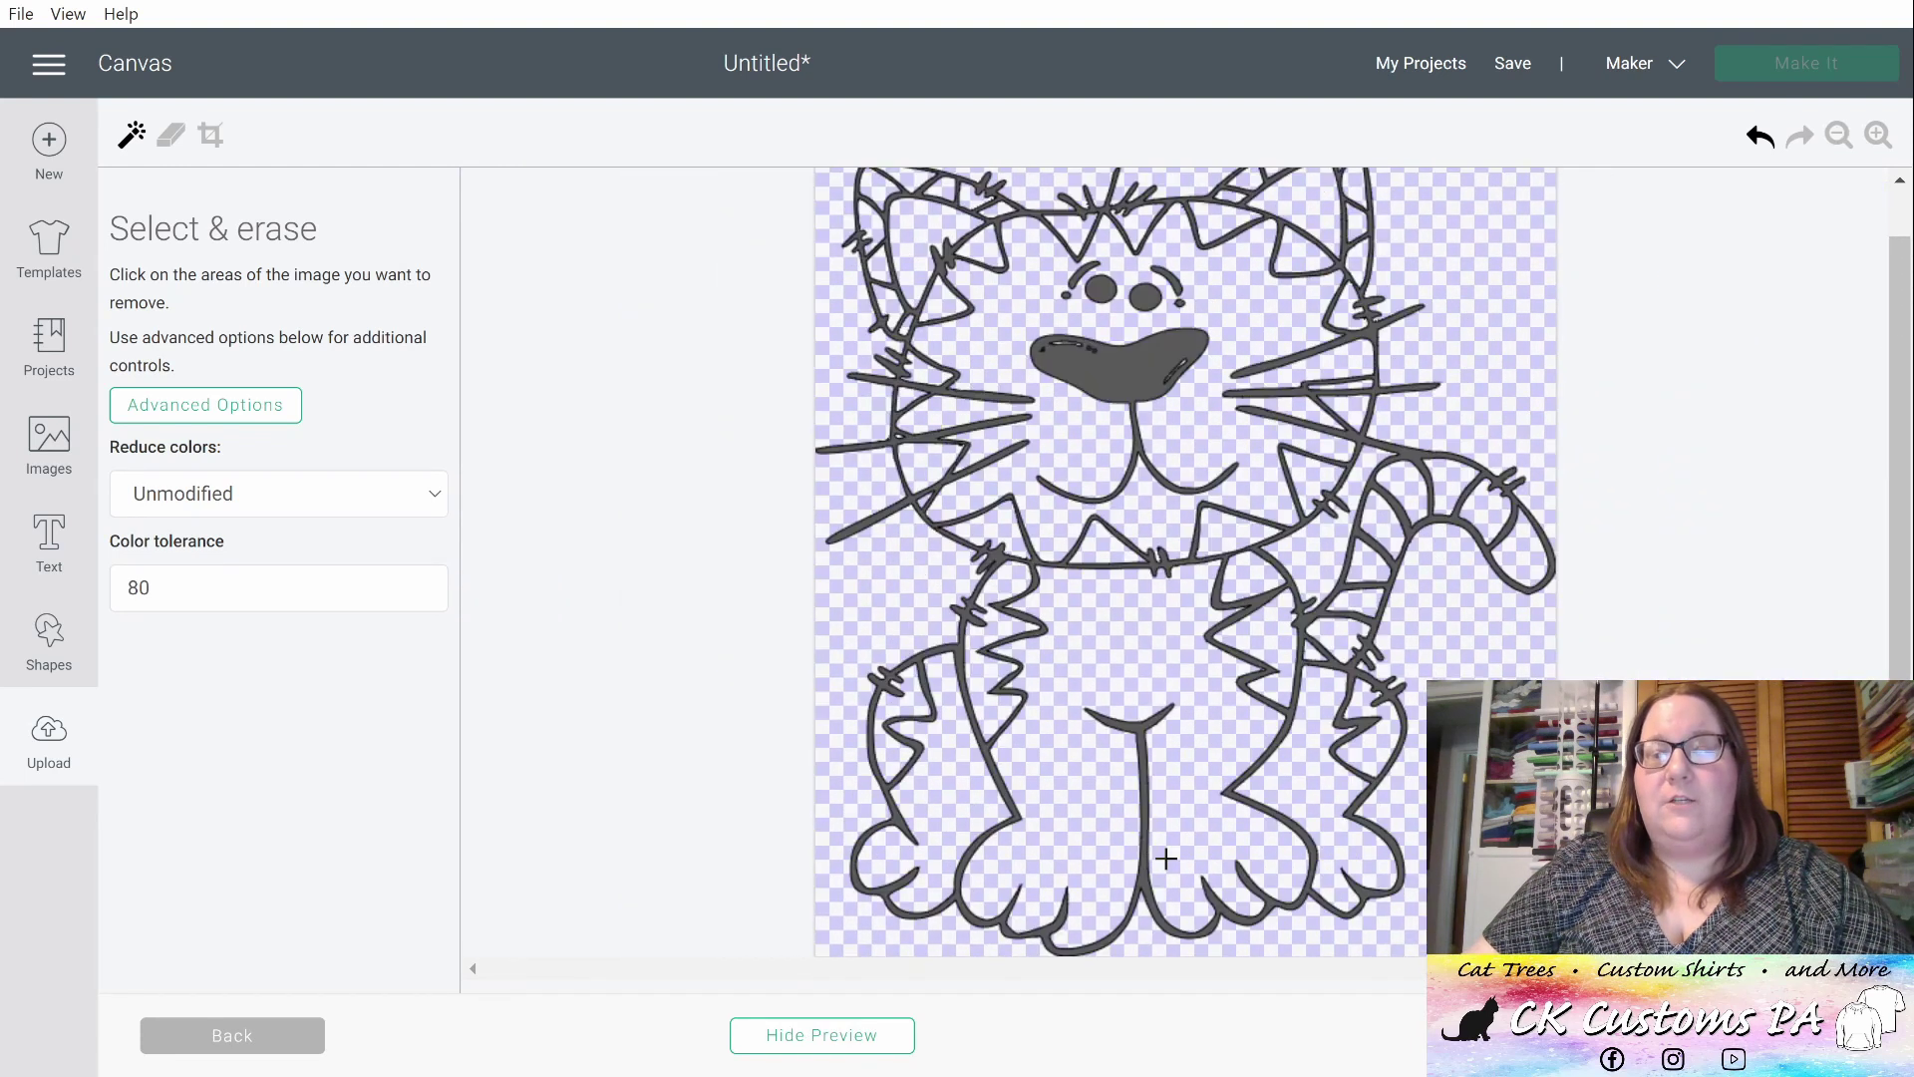
{"action": "scroll", "coordinate": [1166, 857], "scroll_direction": "up", "scroll_amount": 1}
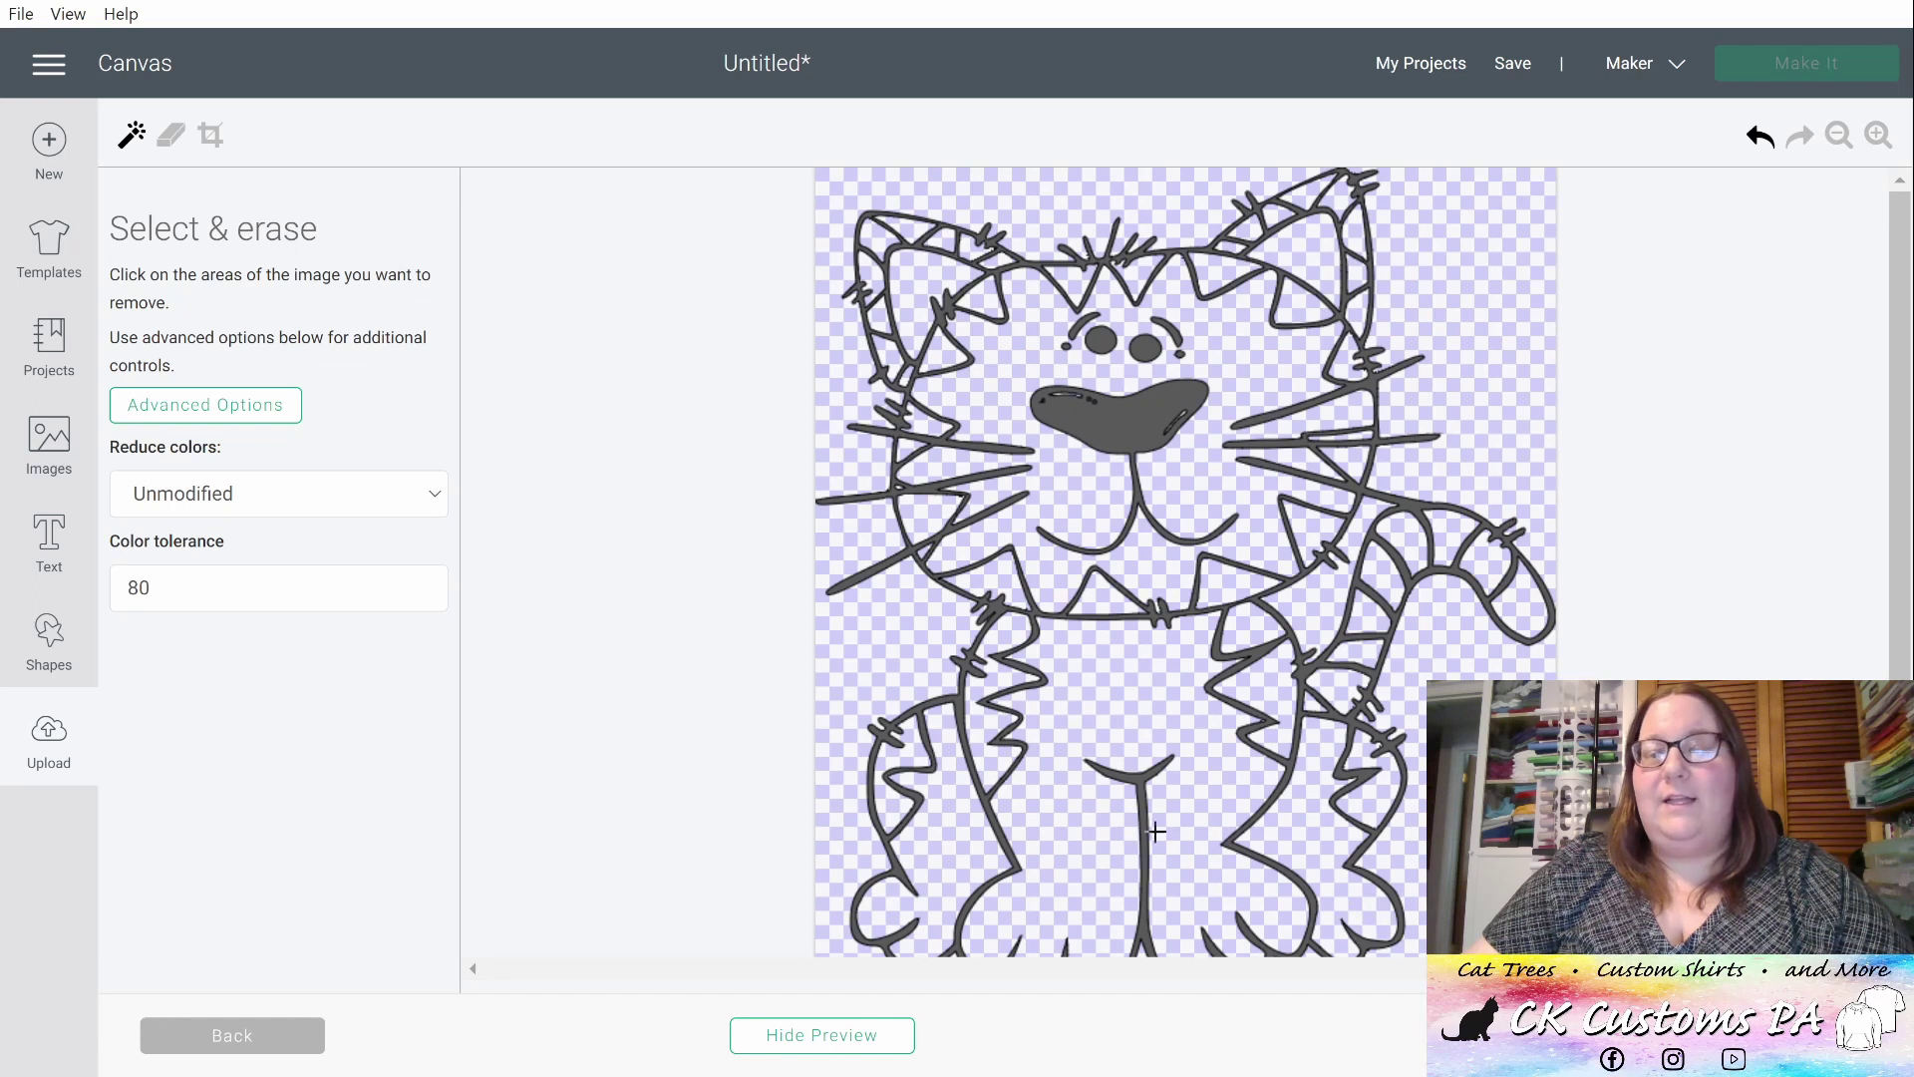
- Save the edited cat outline as a Cut Image with the image name "cat"
{"action": "left_click", "coordinate": [1785, 1035]}
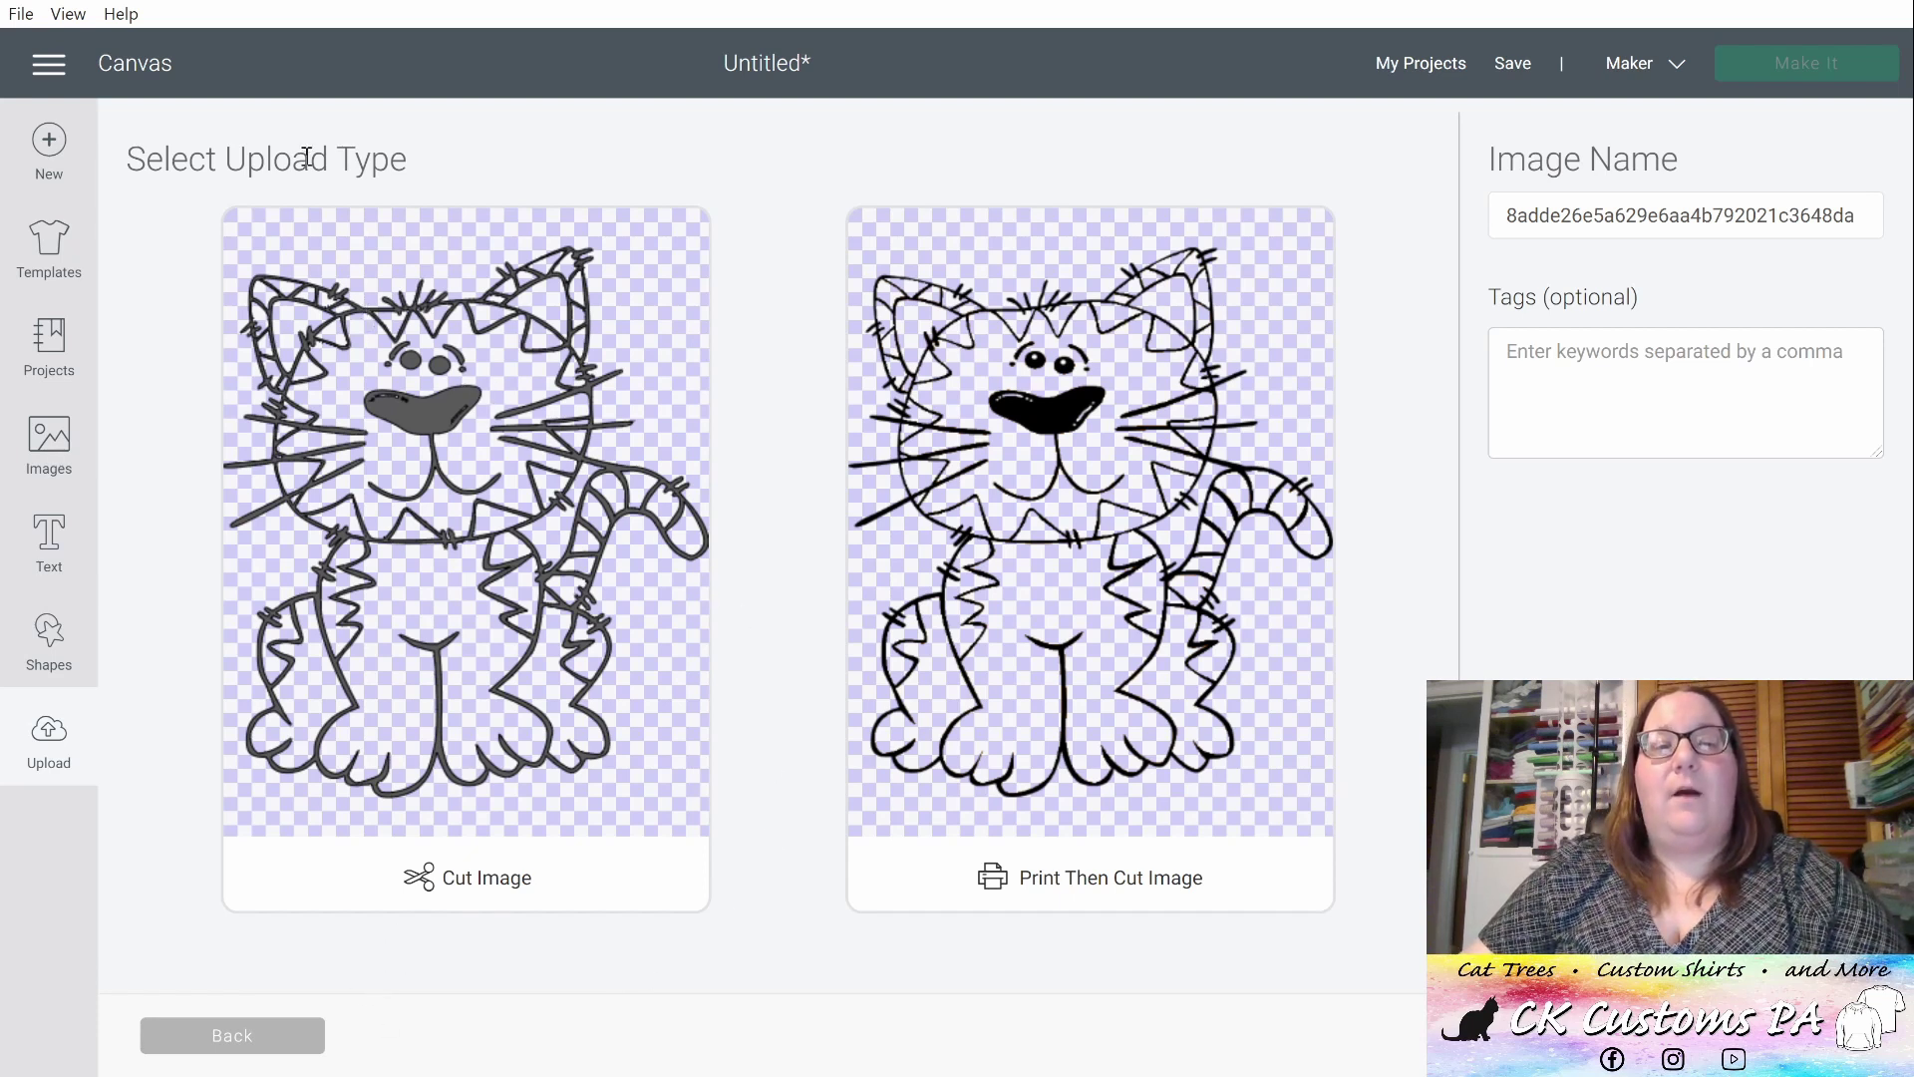
{"action": "left_click", "coordinate": [315, 611]}
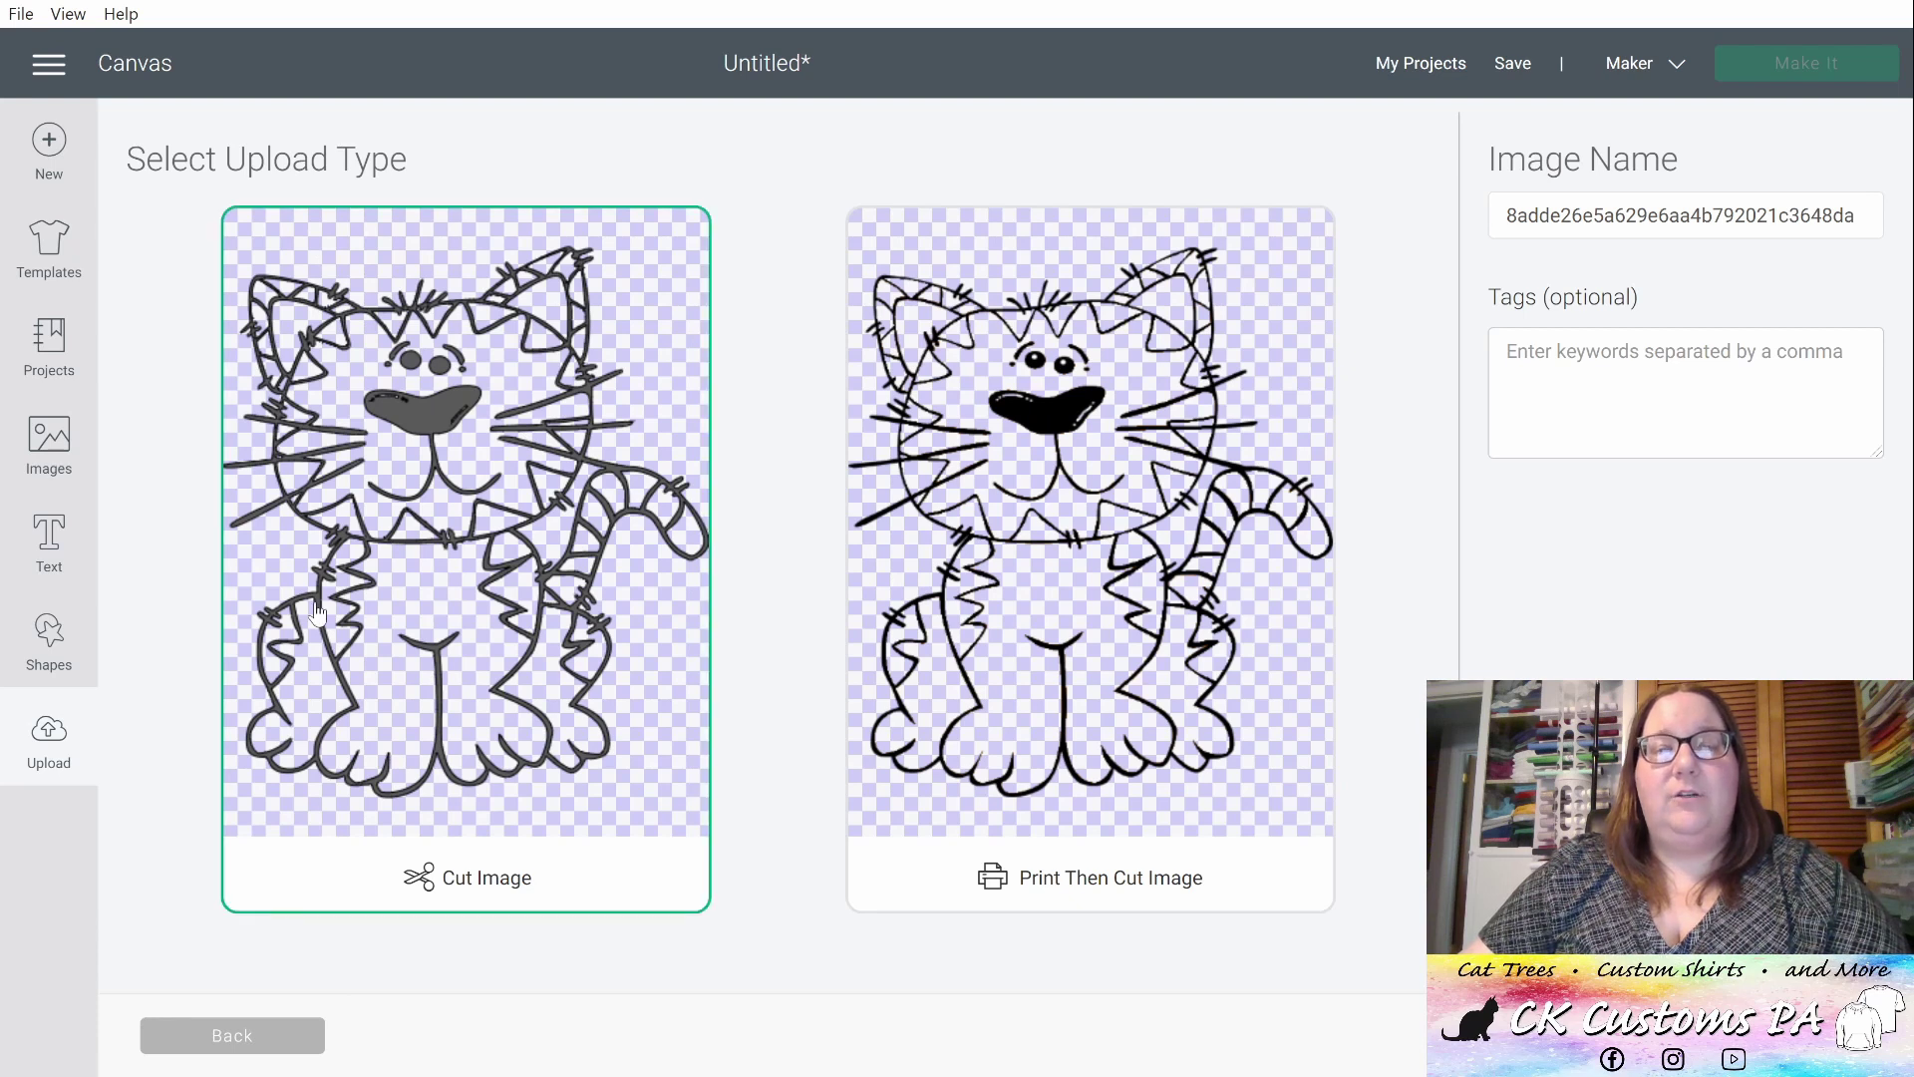
{"action": "double_click", "coordinate": [1834, 211]}
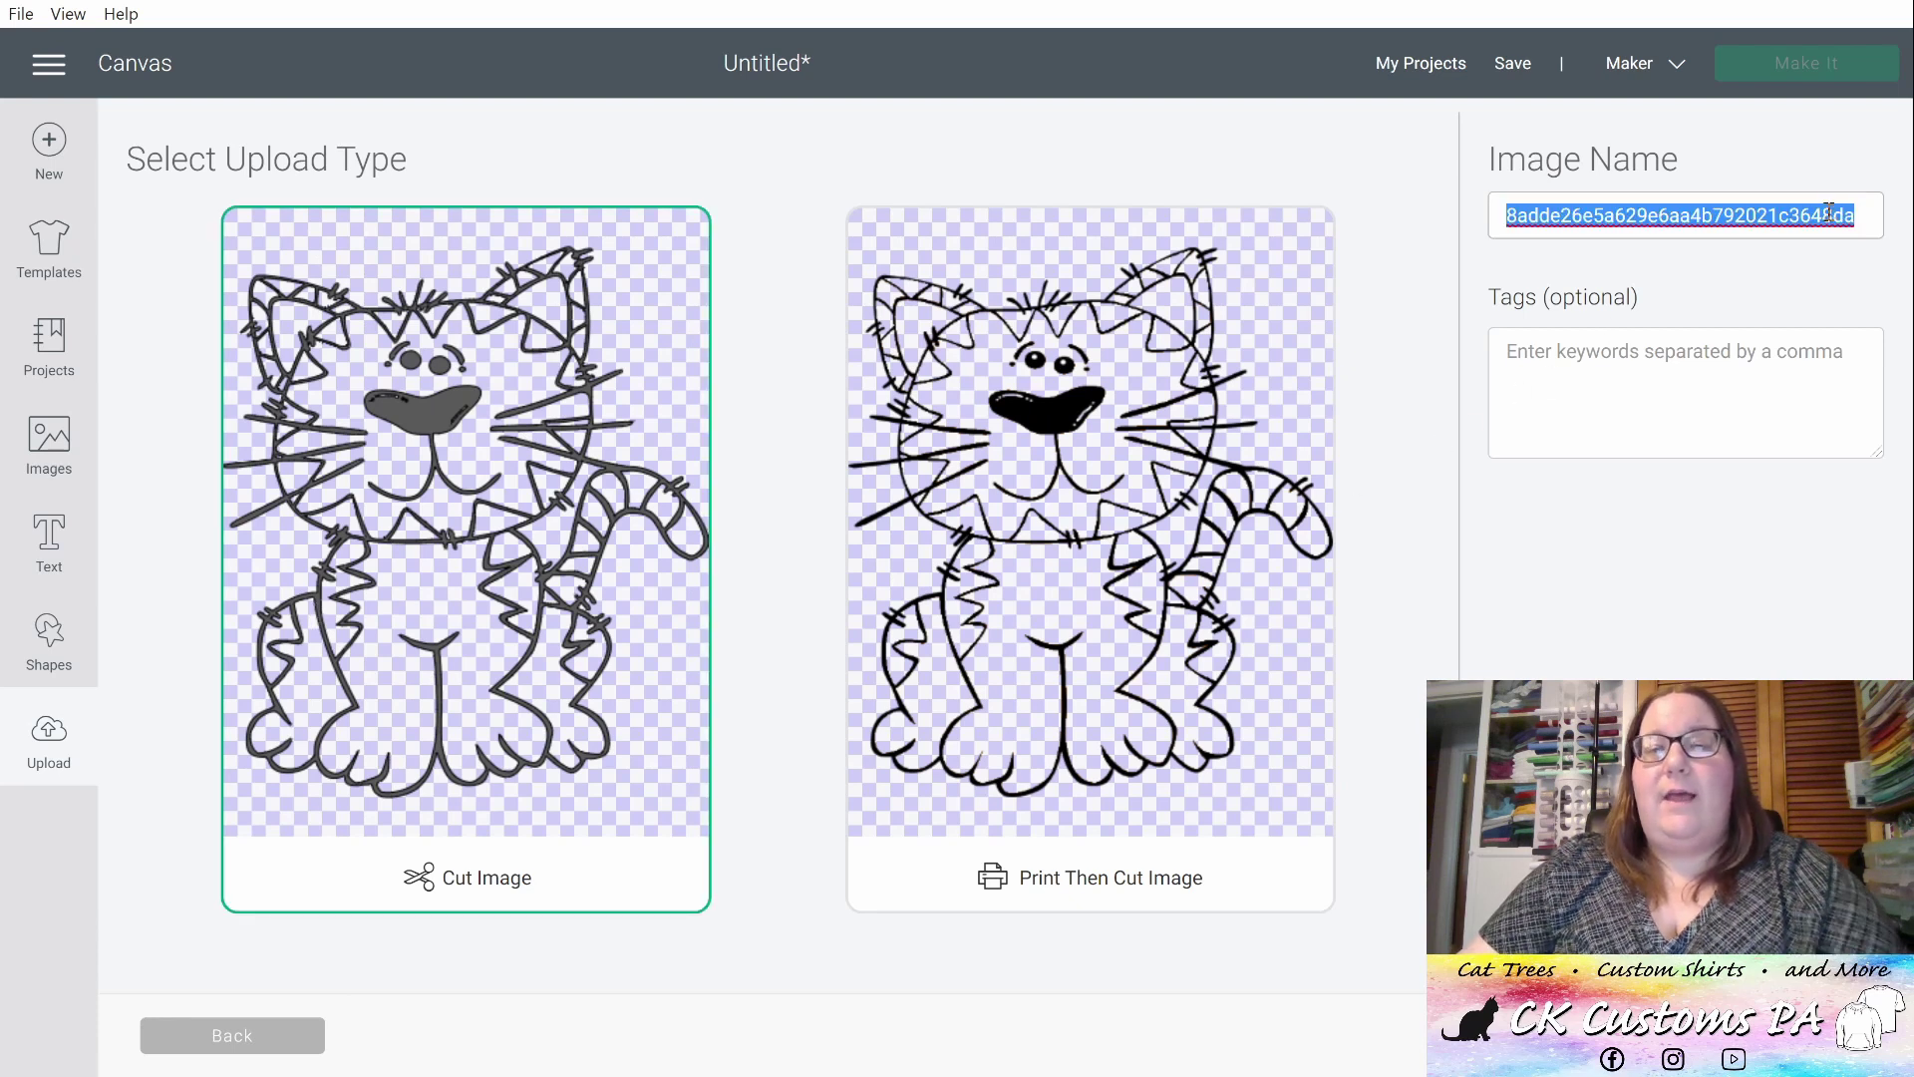
{"action": "type", "text": "cat"}
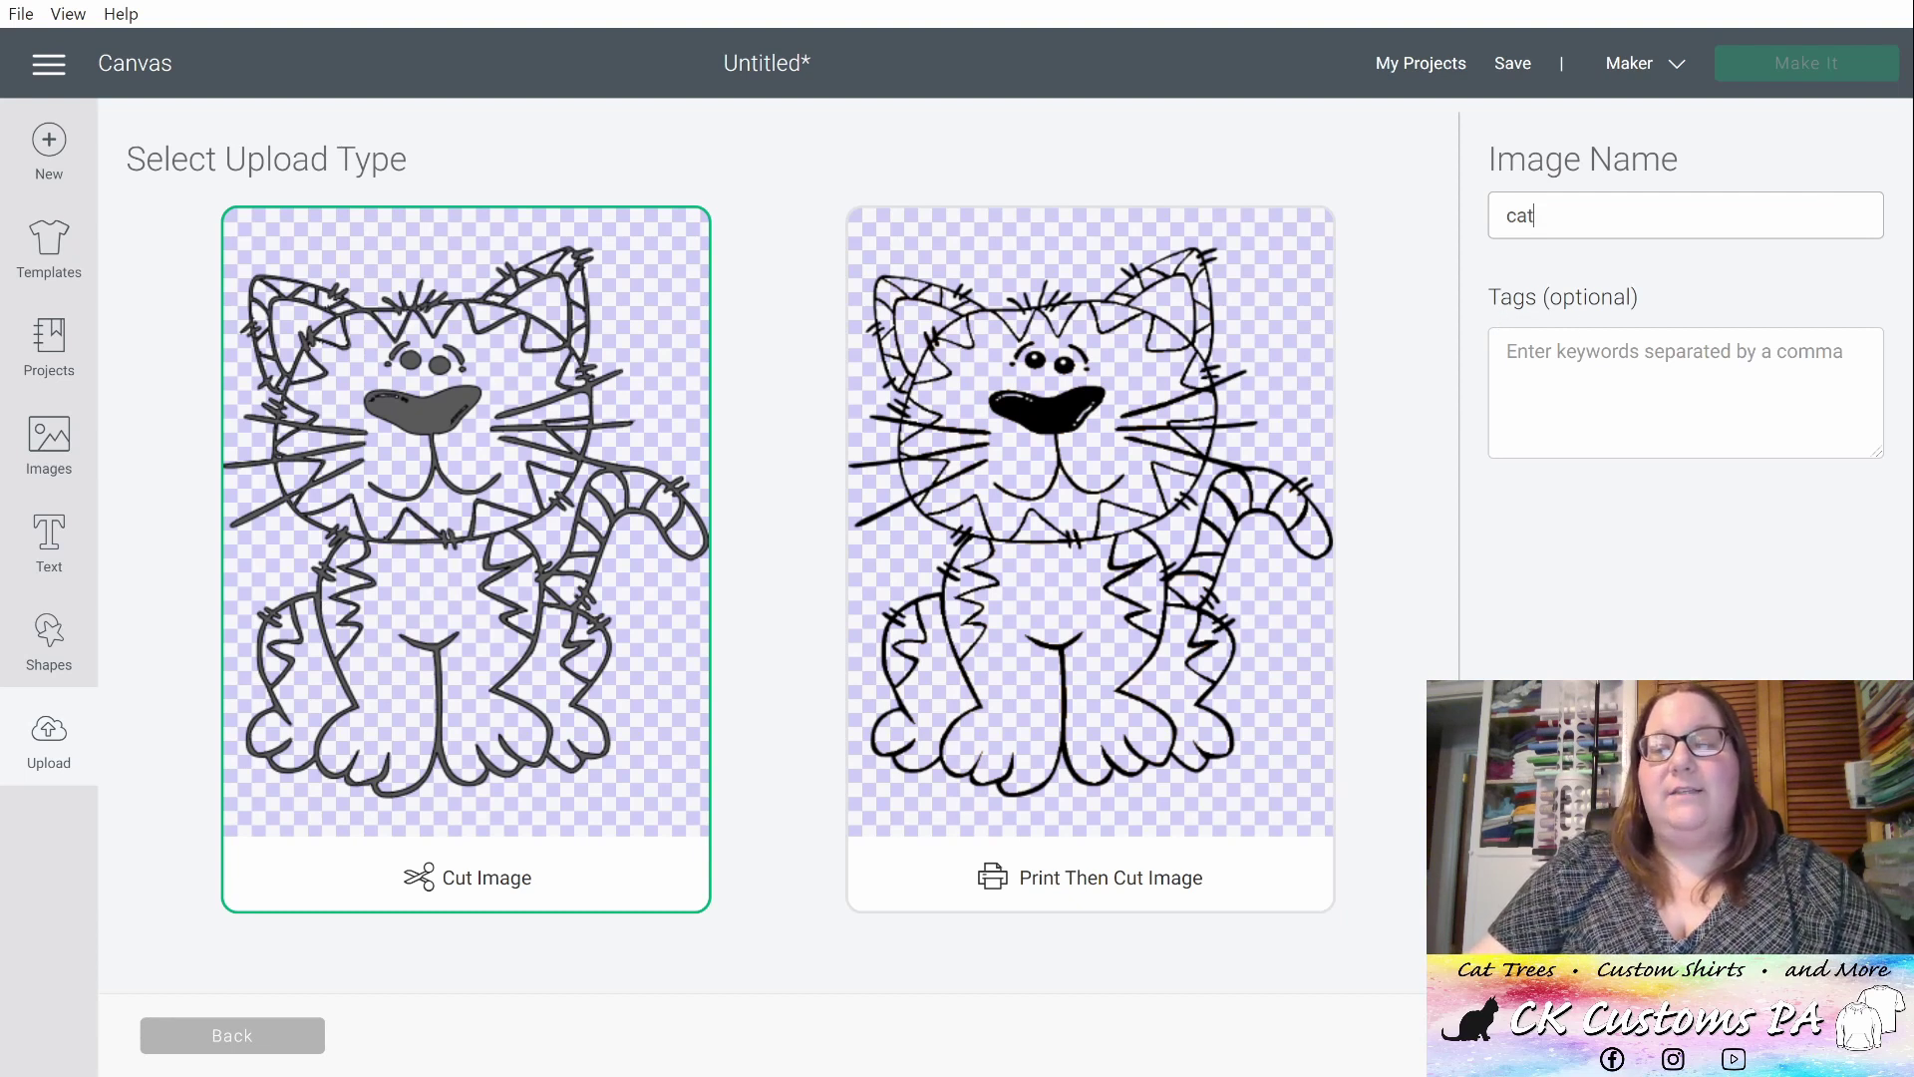
{"action": "left_click", "coordinate": [1787, 1035]}
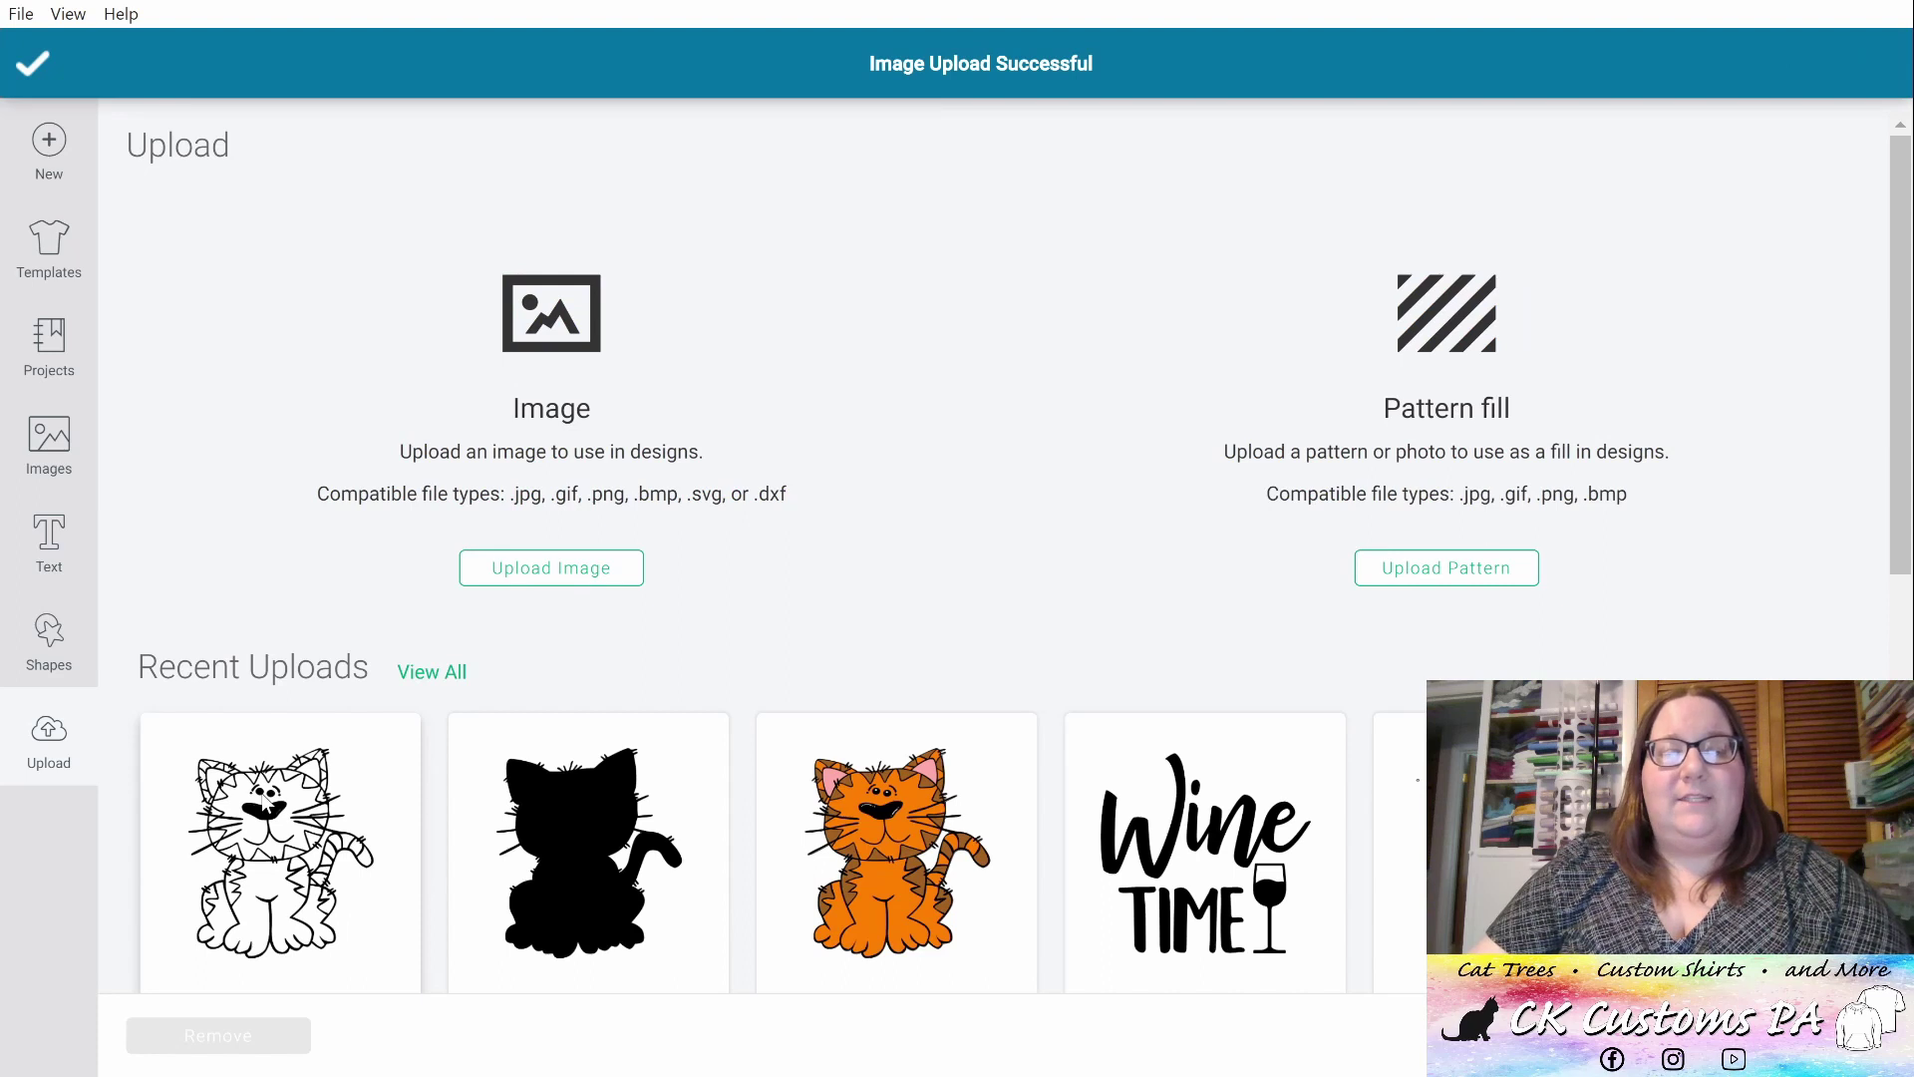
- Insert the newly uploaded outline cat onto the canvas and duplicate it four times
{"action": "left_click", "coordinate": [265, 797]}
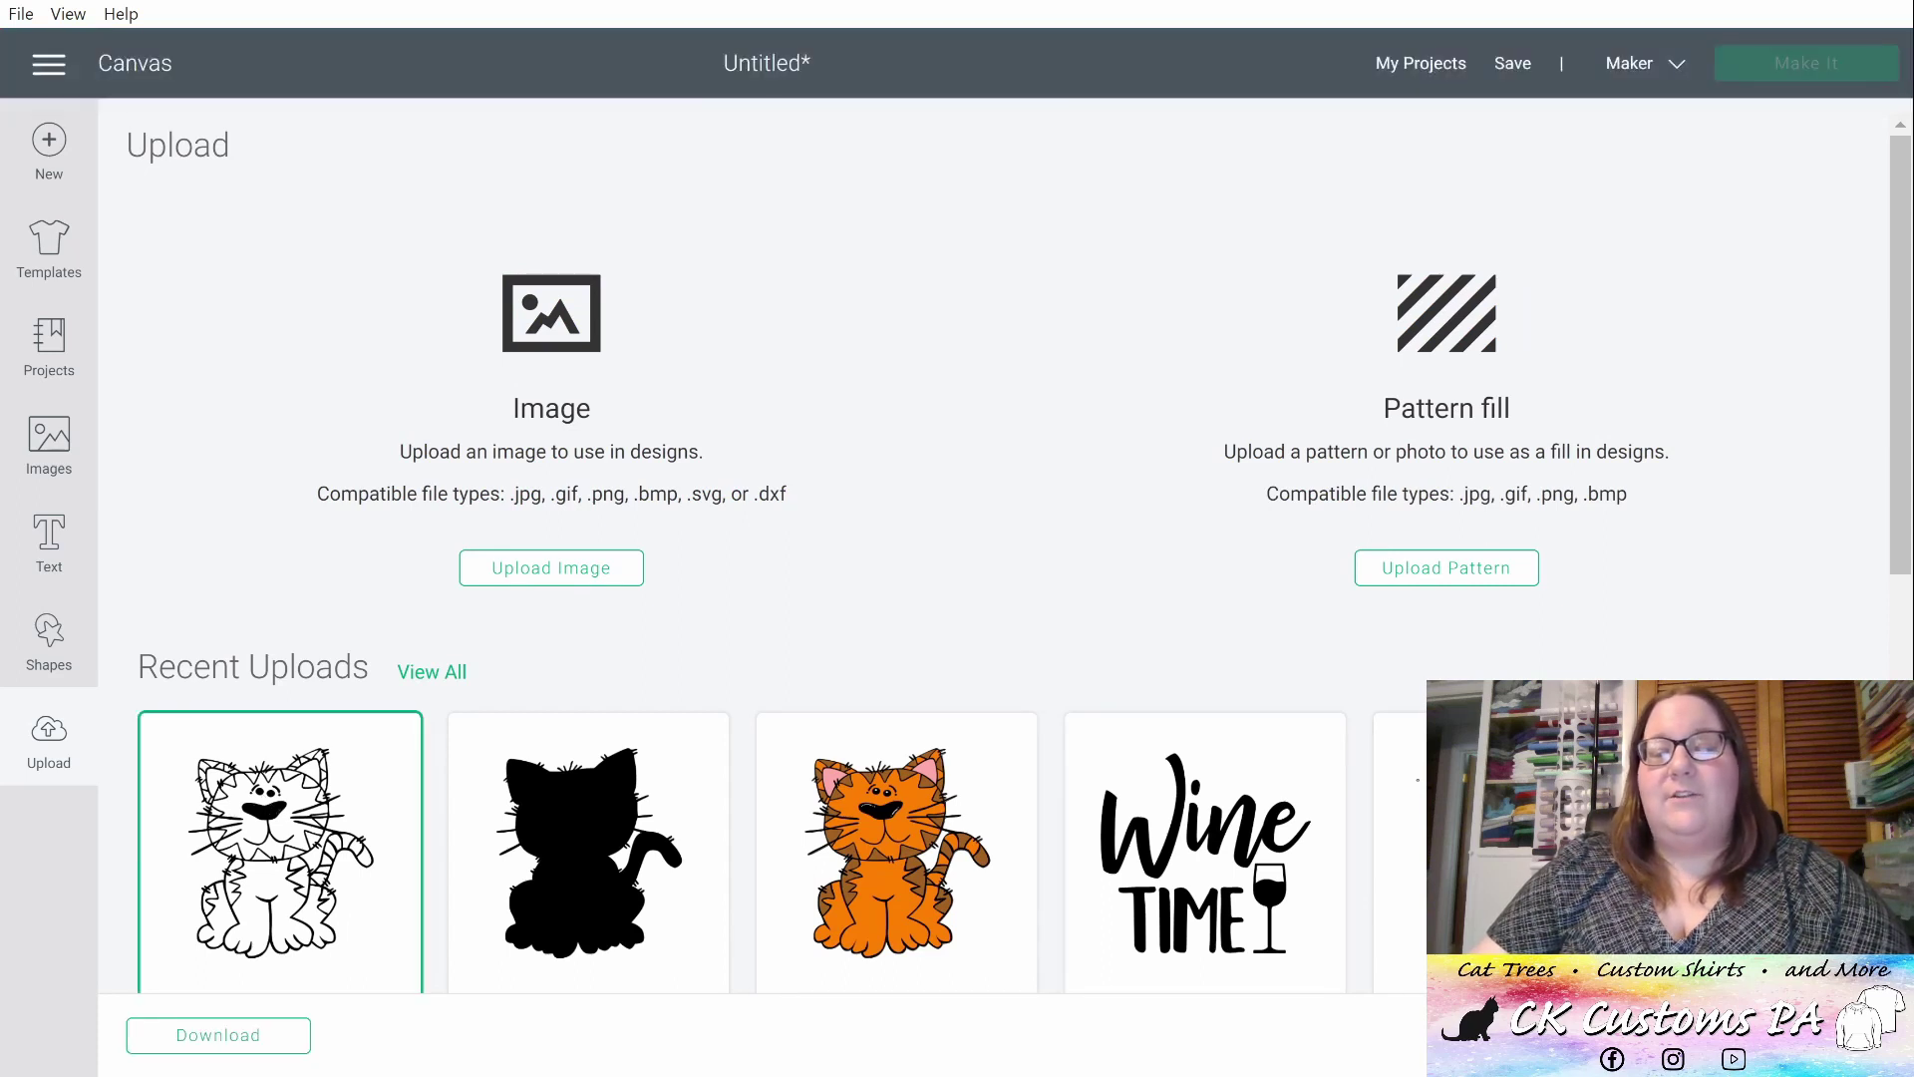
{"action": "left_click", "coordinate": [1787, 1035]}
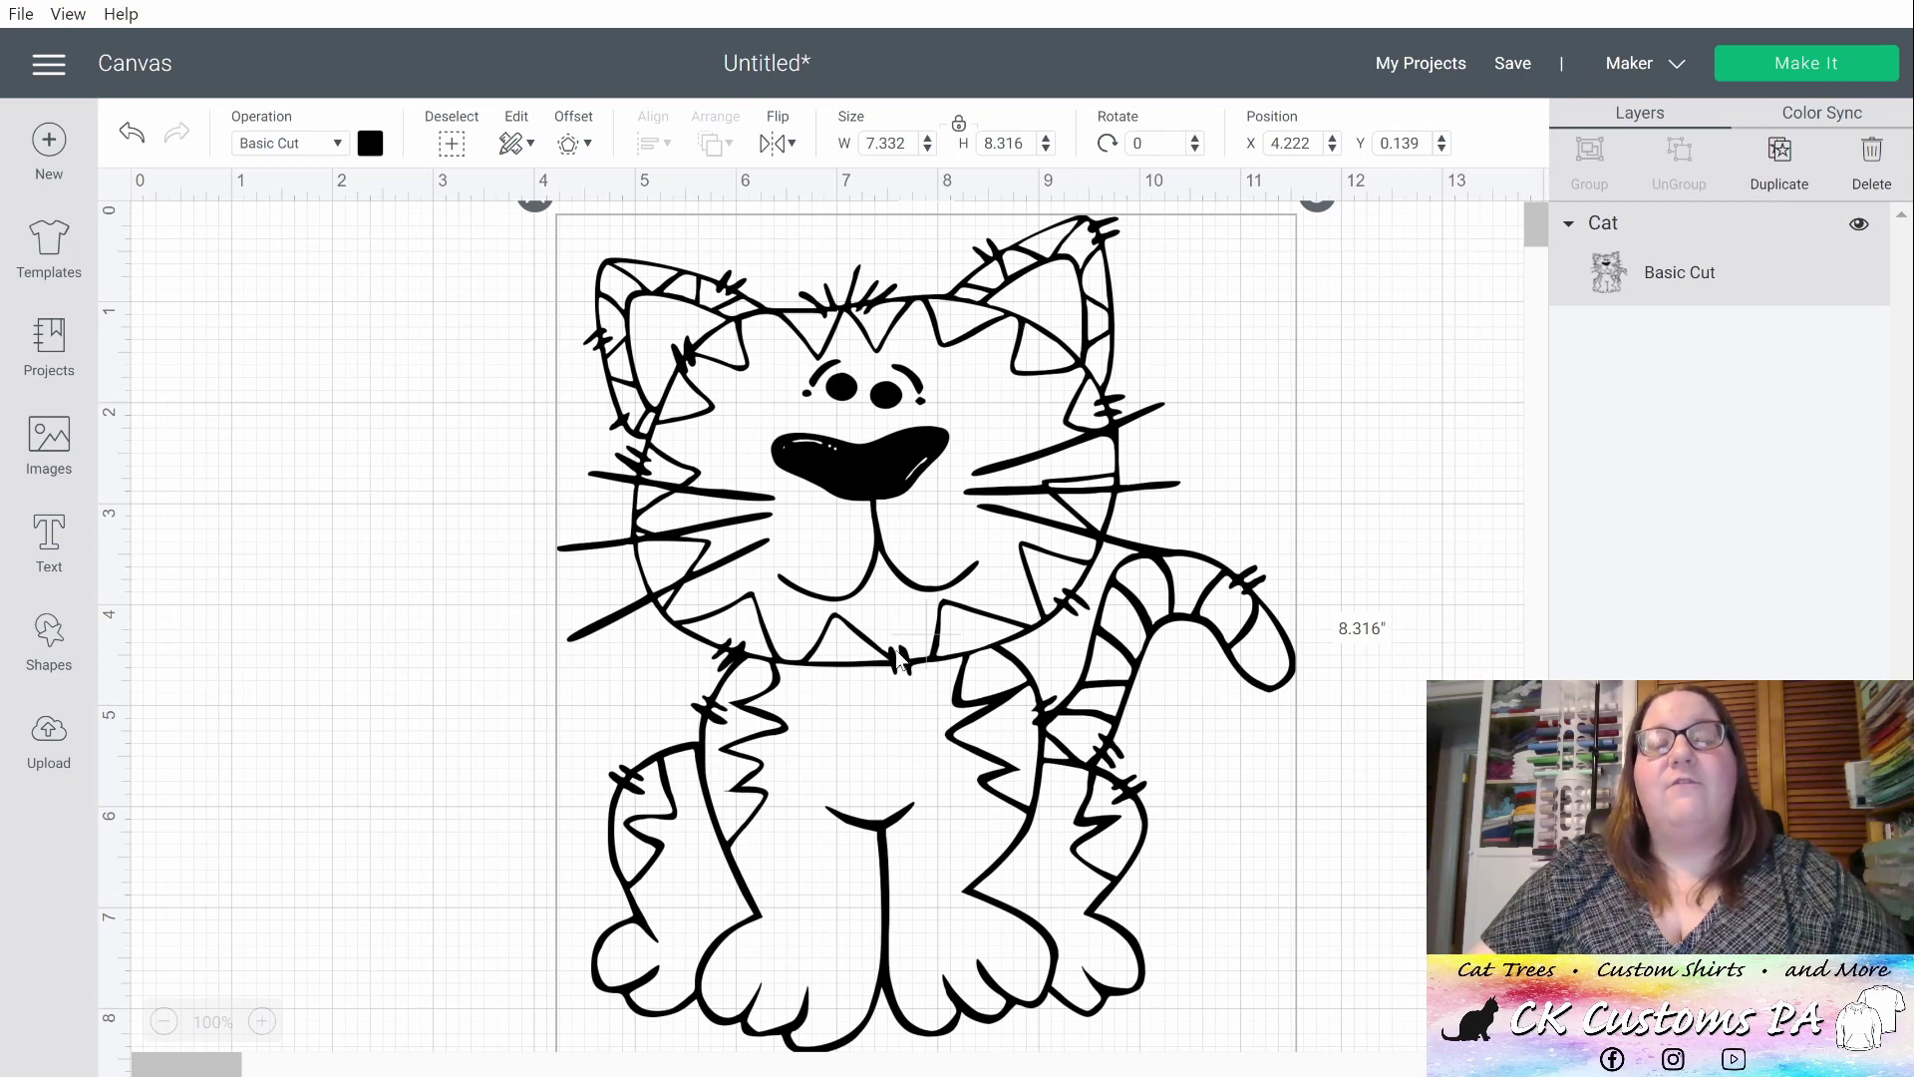
{"action": "left_click", "coordinate": [1785, 158]}
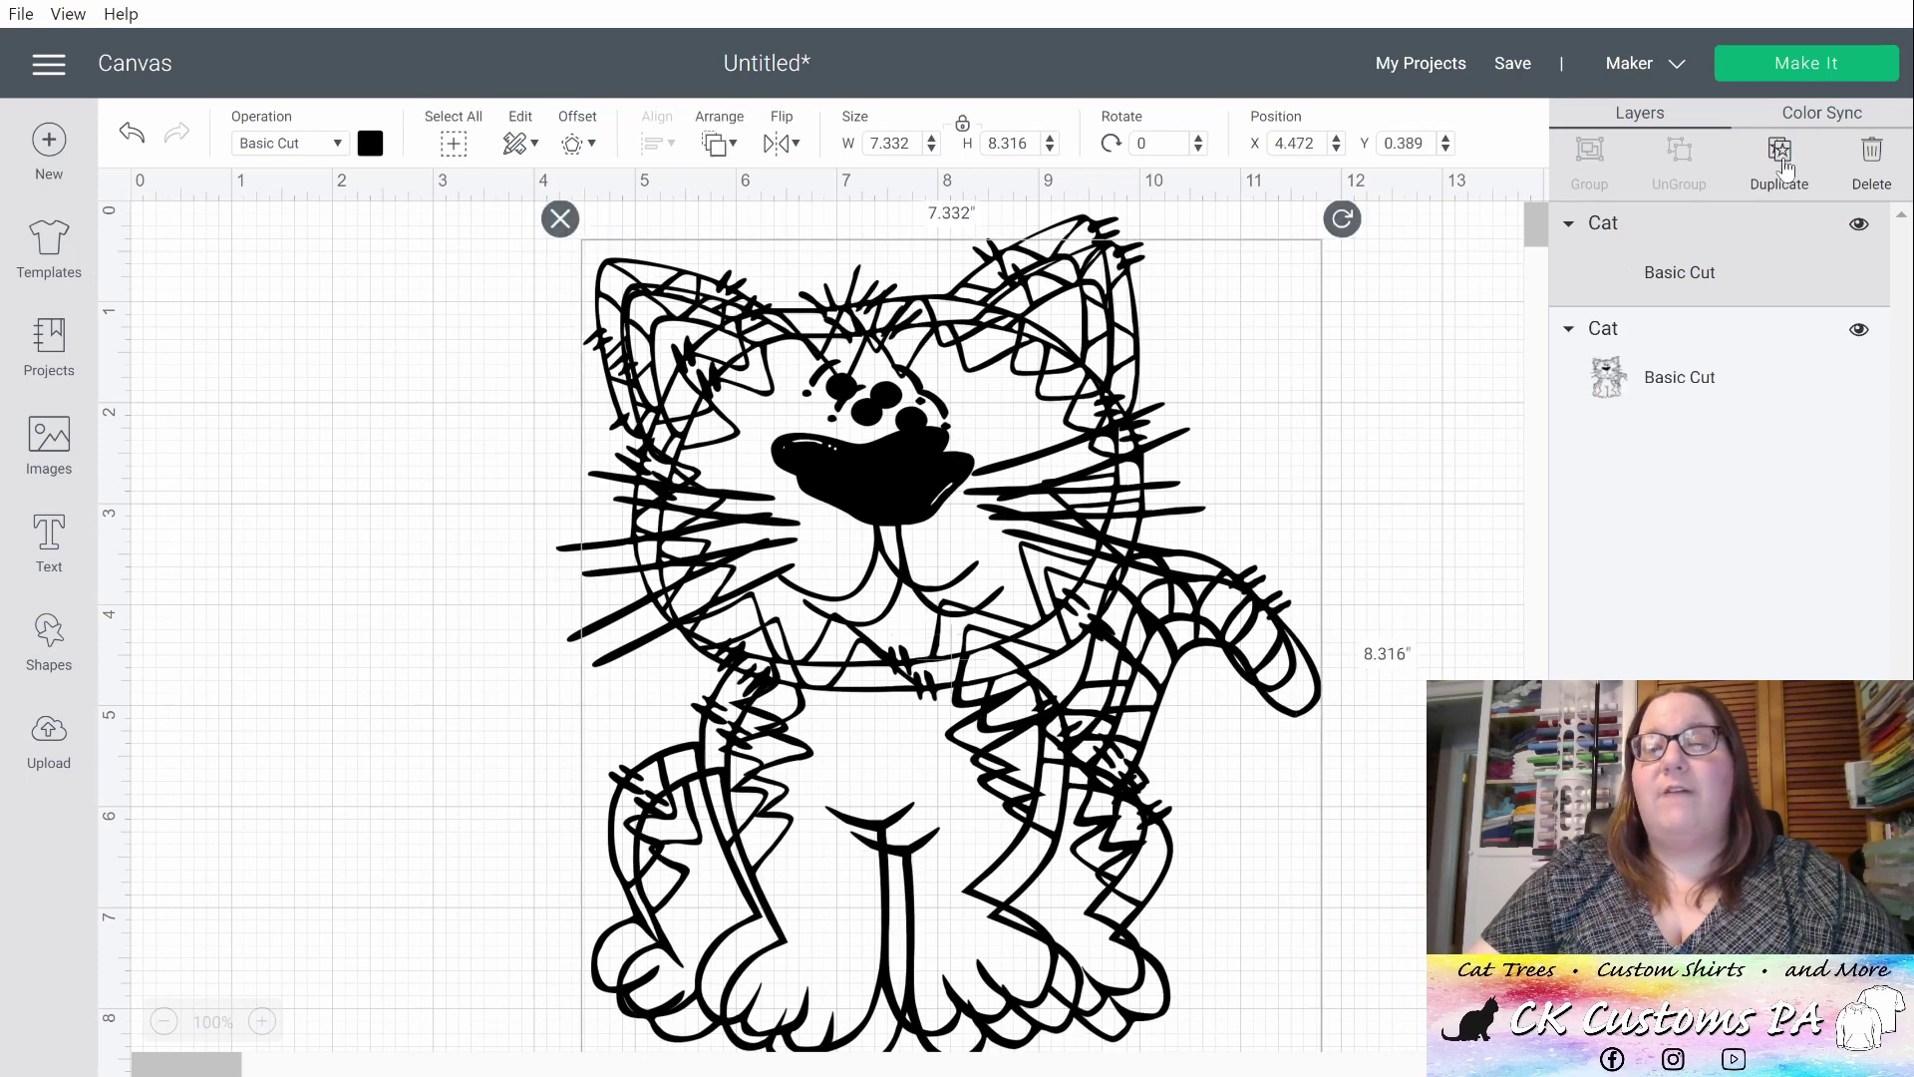
{"action": "left_click", "coordinate": [1785, 166]}
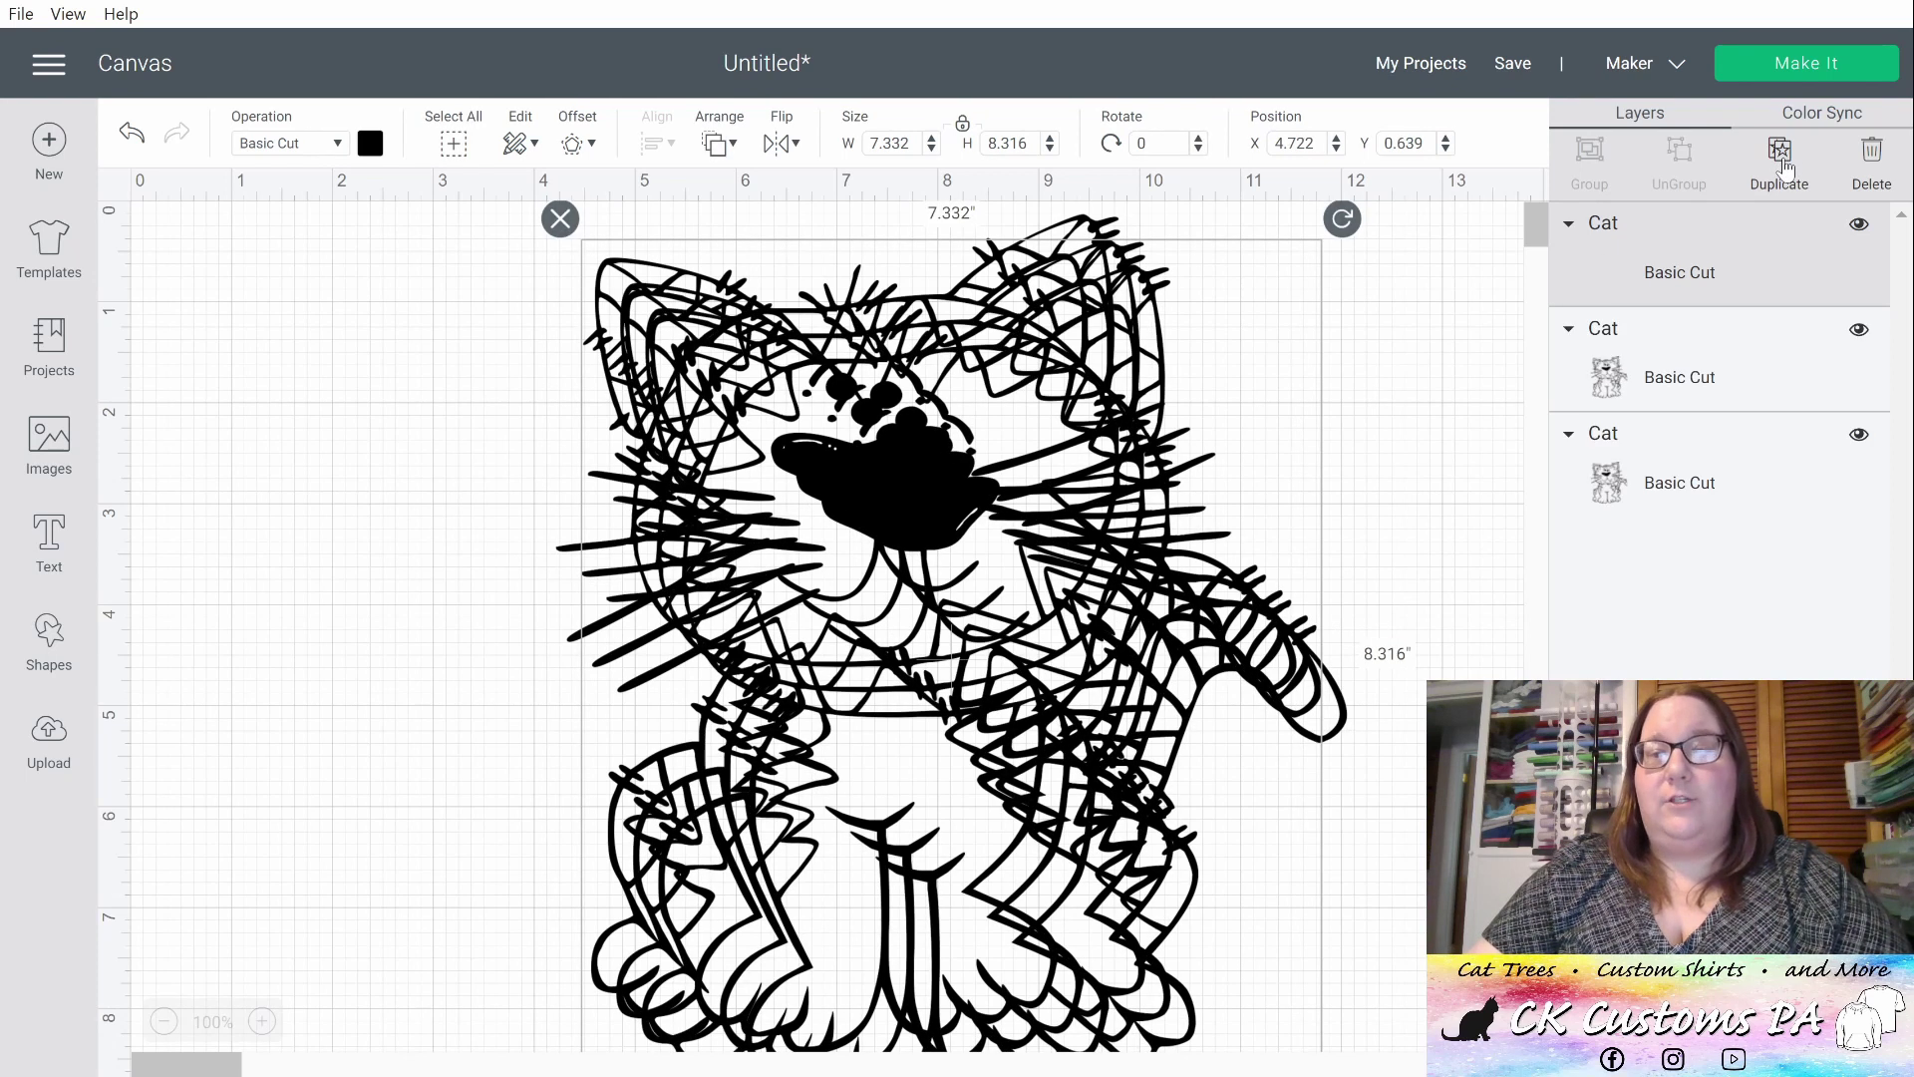
{"action": "left_click", "coordinate": [1785, 166]}
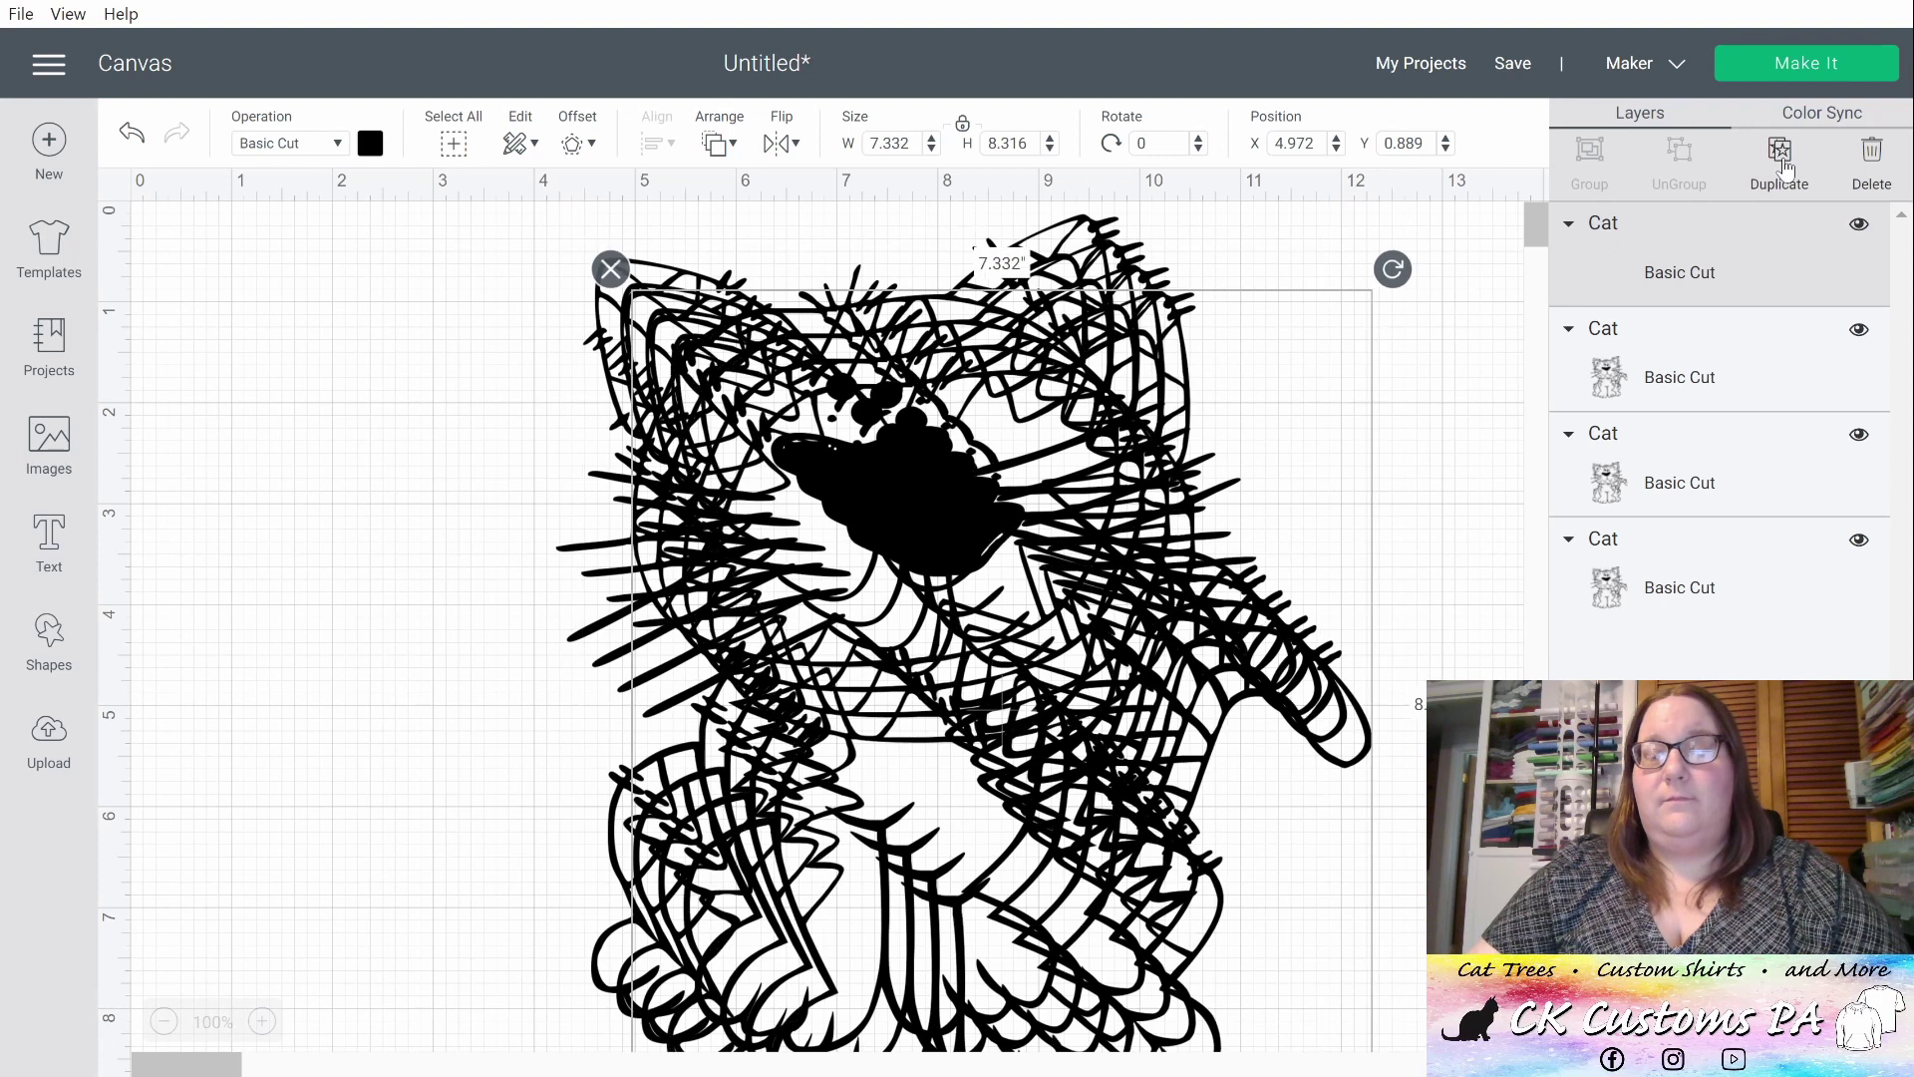
{"action": "left_click", "coordinate": [1784, 165]}
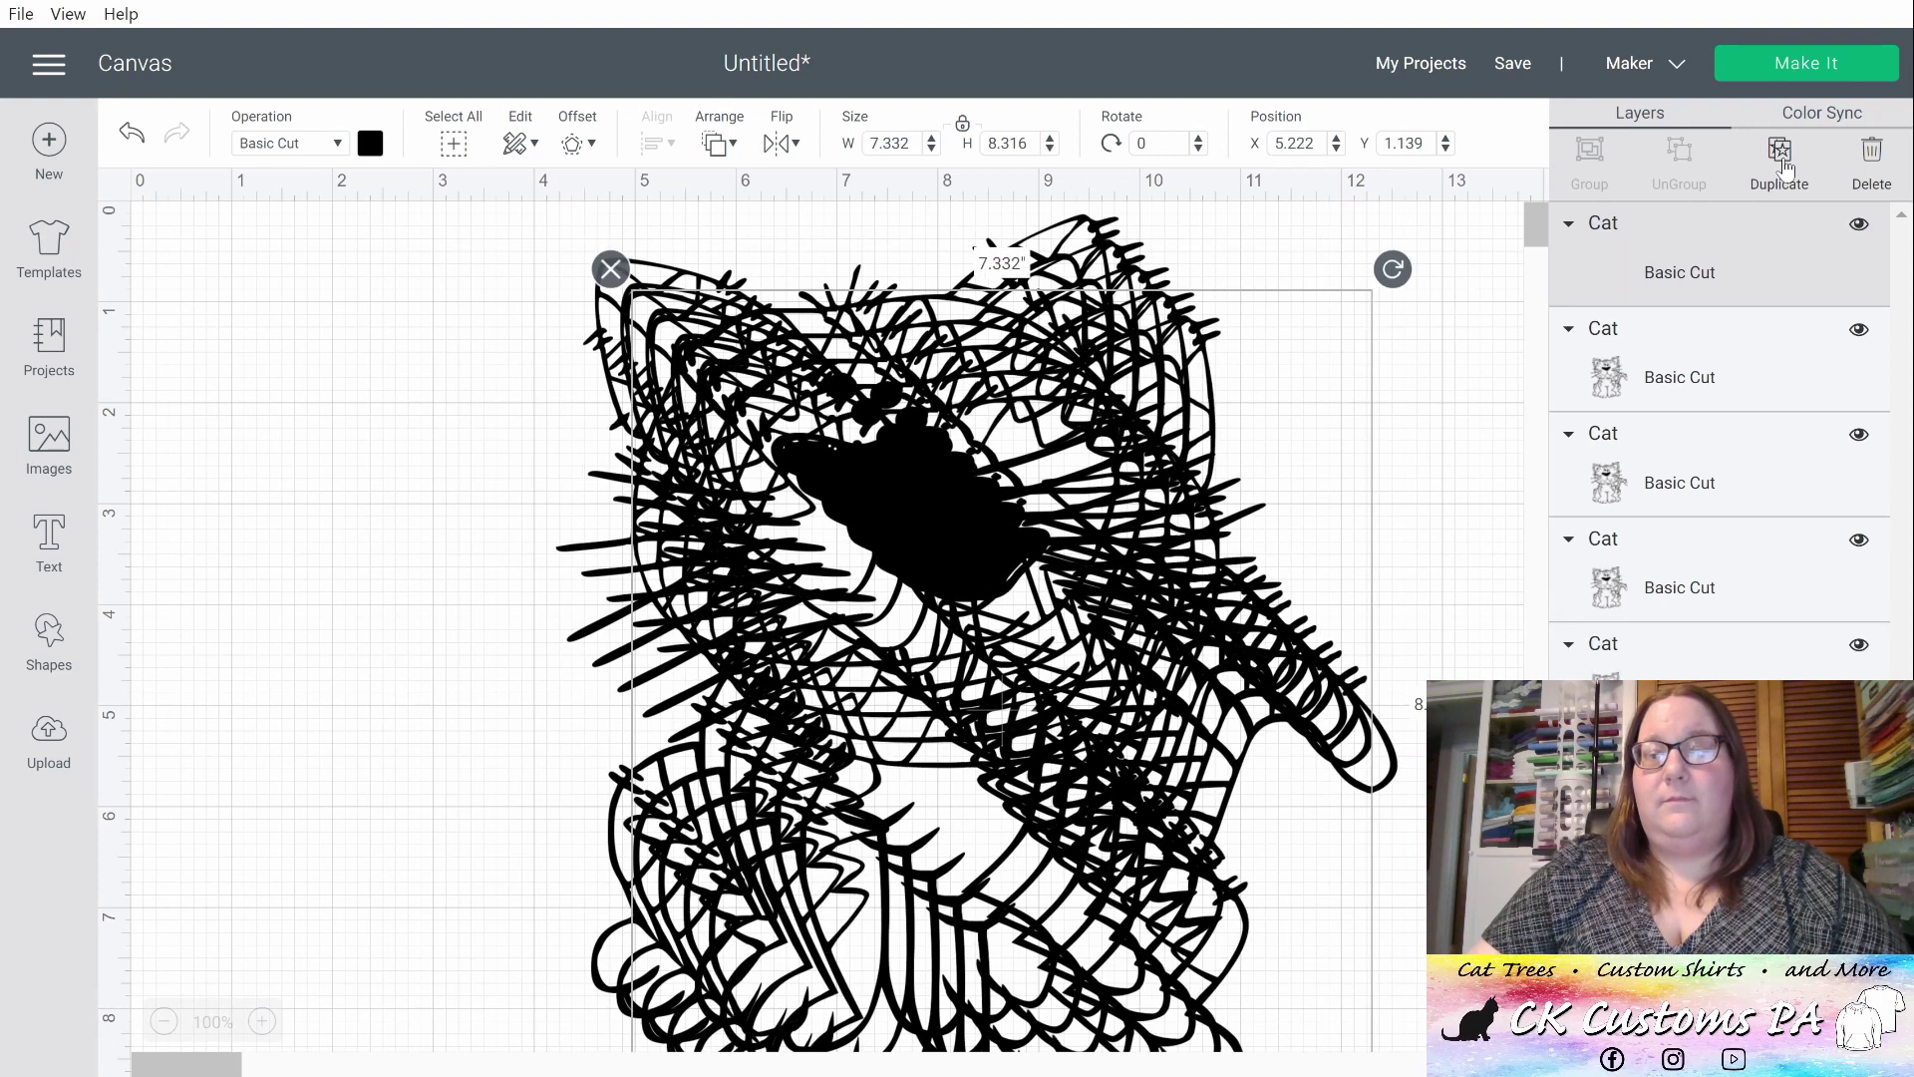
{"action": "left_click", "coordinate": [379, 546]}
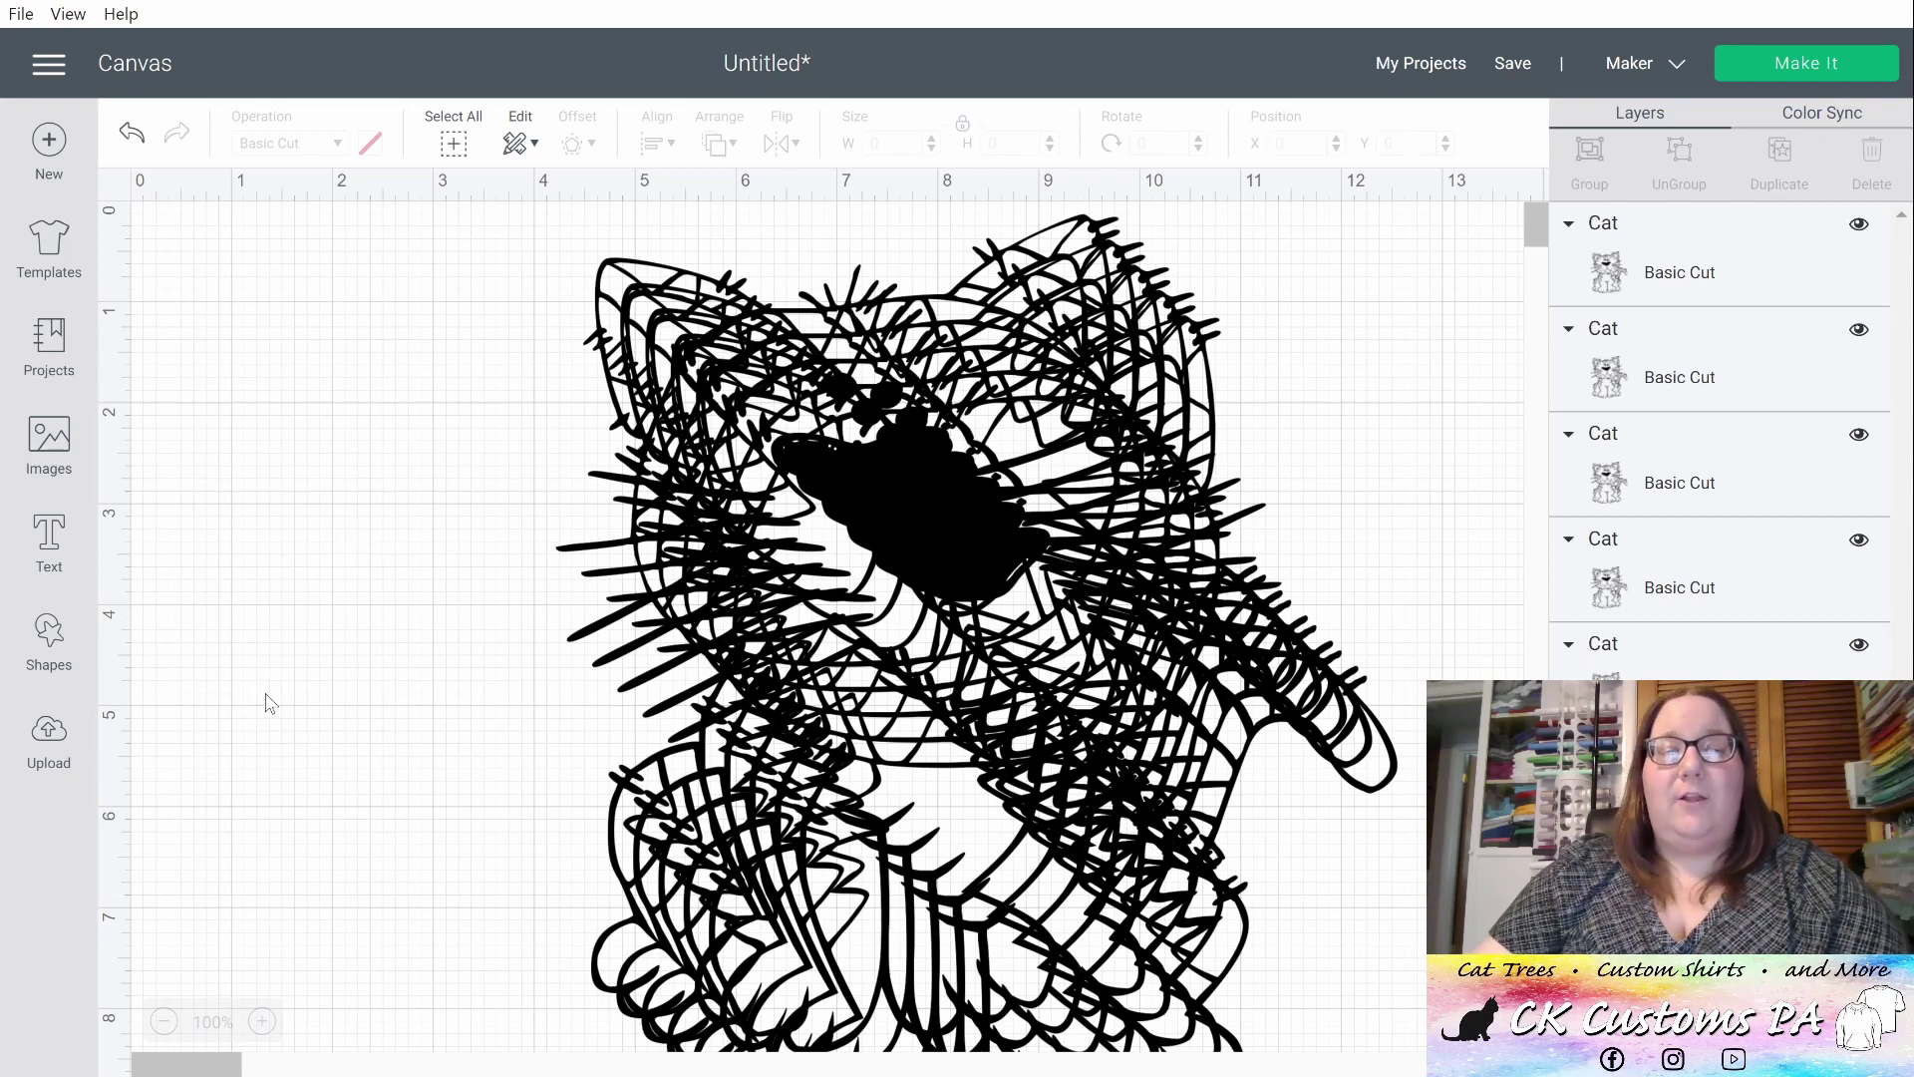
- Add the full-color orange cat from the recent uploads, shrunk to about 1.76 by 1.99 in, near the canvas's upper-left corner
{"action": "left_click", "coordinate": [44, 743]}
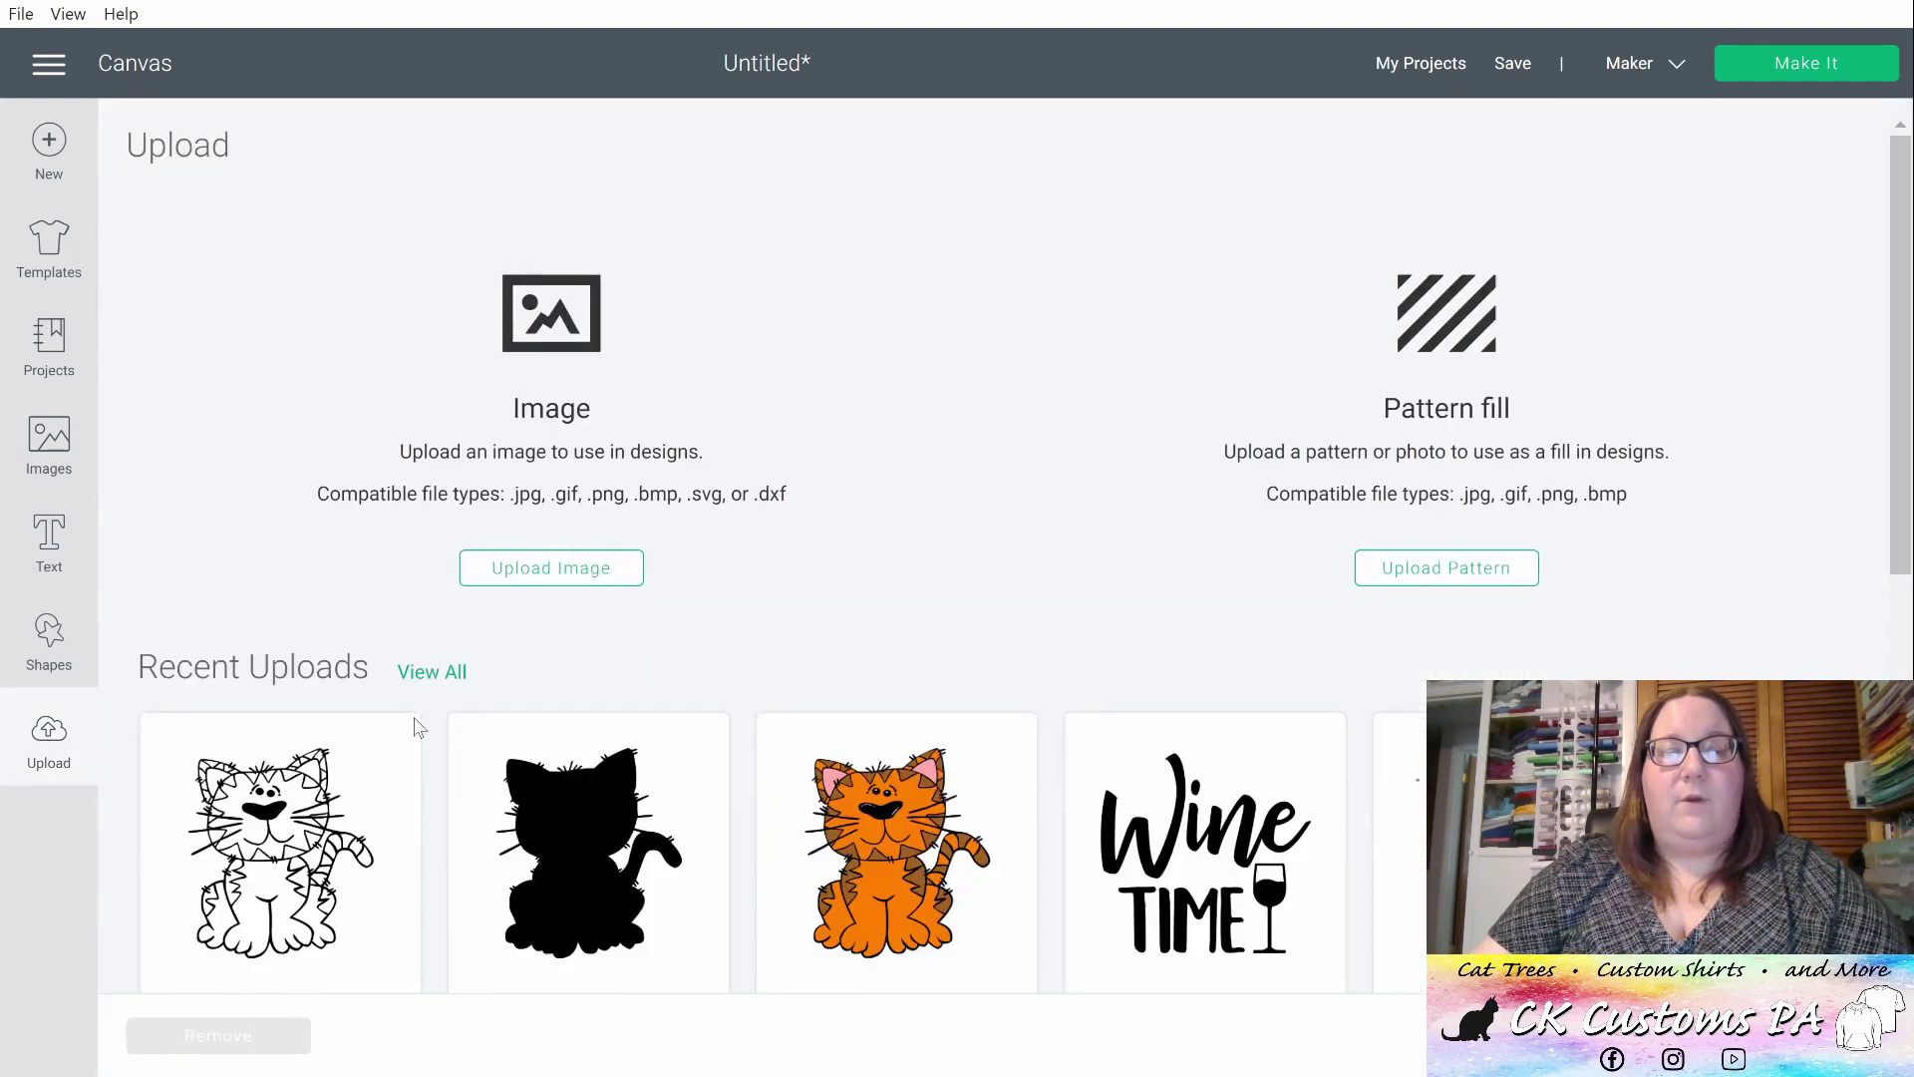
{"action": "left_click", "coordinate": [957, 857]}
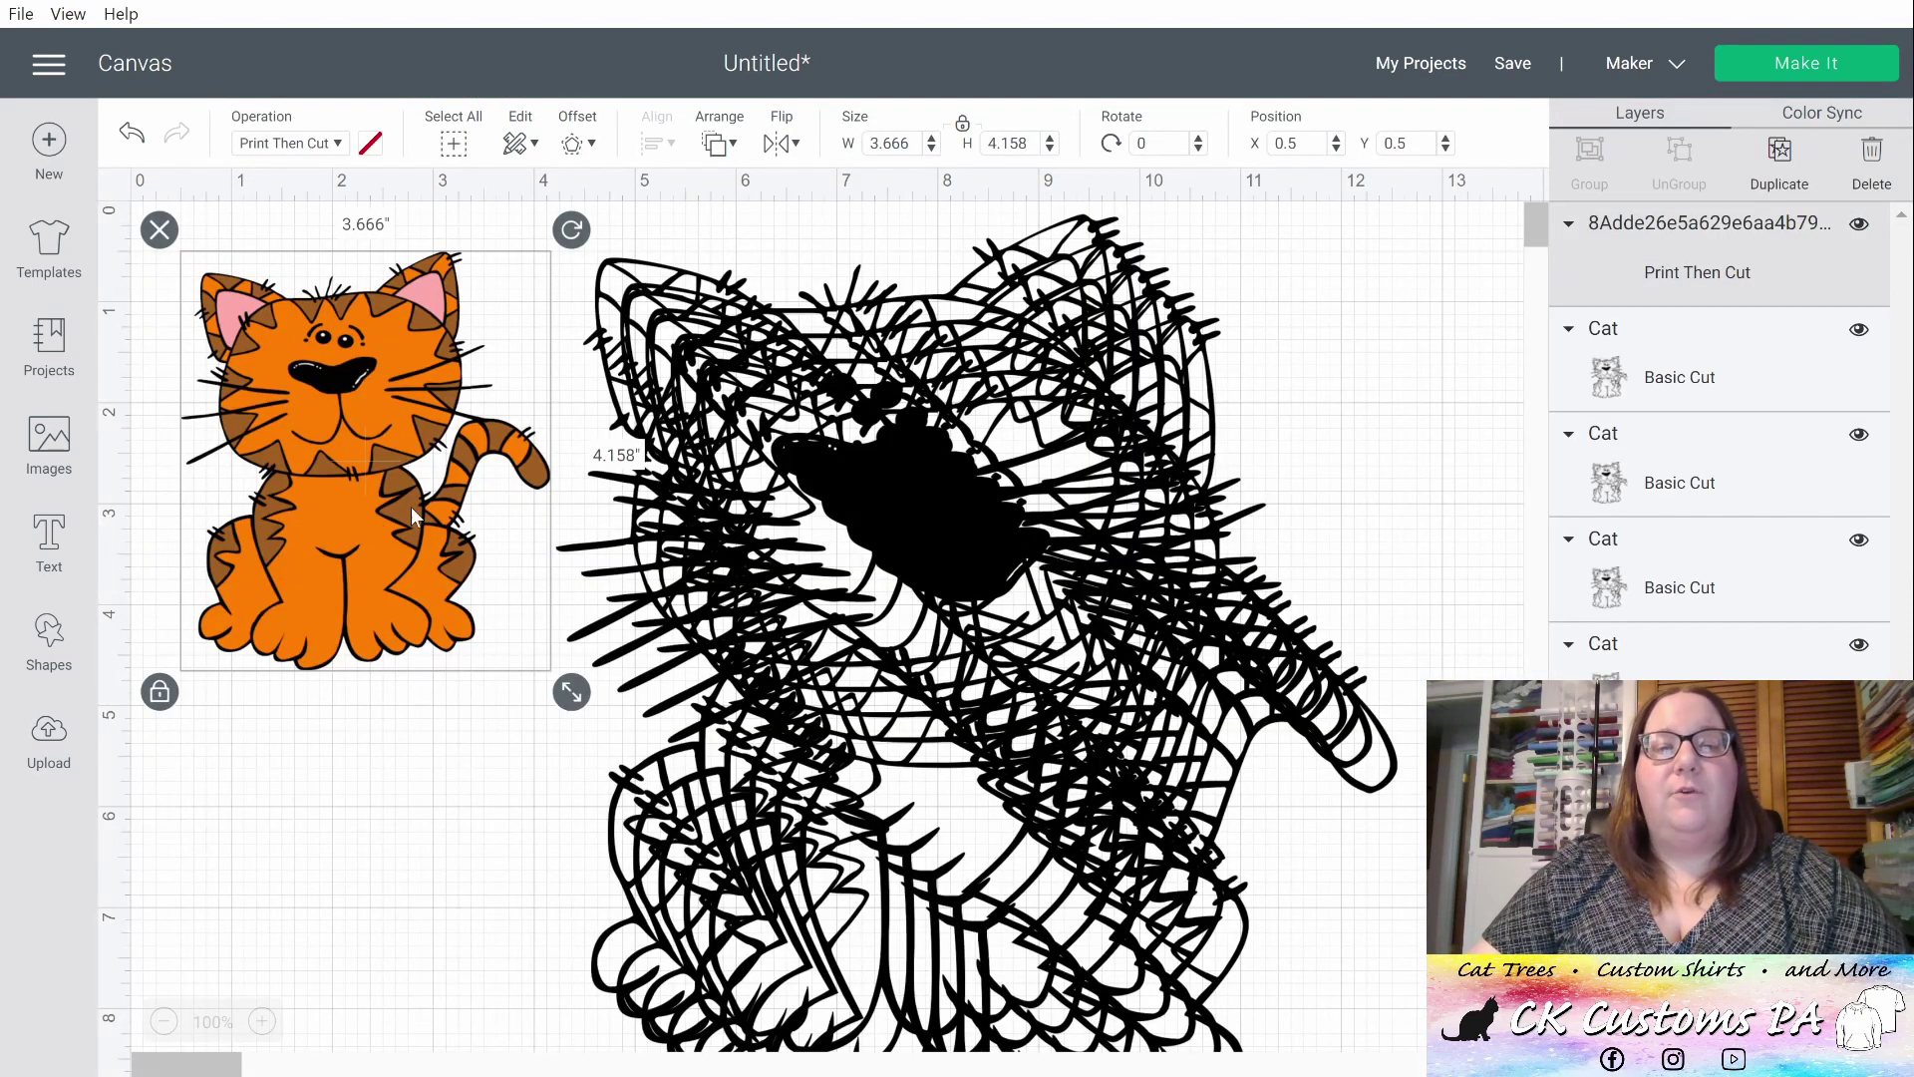
{"action": "left_click_drag", "start_coordinate": [571, 691], "coordinate": [304, 463]}
{"action": "left_click_drag", "start_coordinate": [249, 370], "coordinate": [231, 347]}
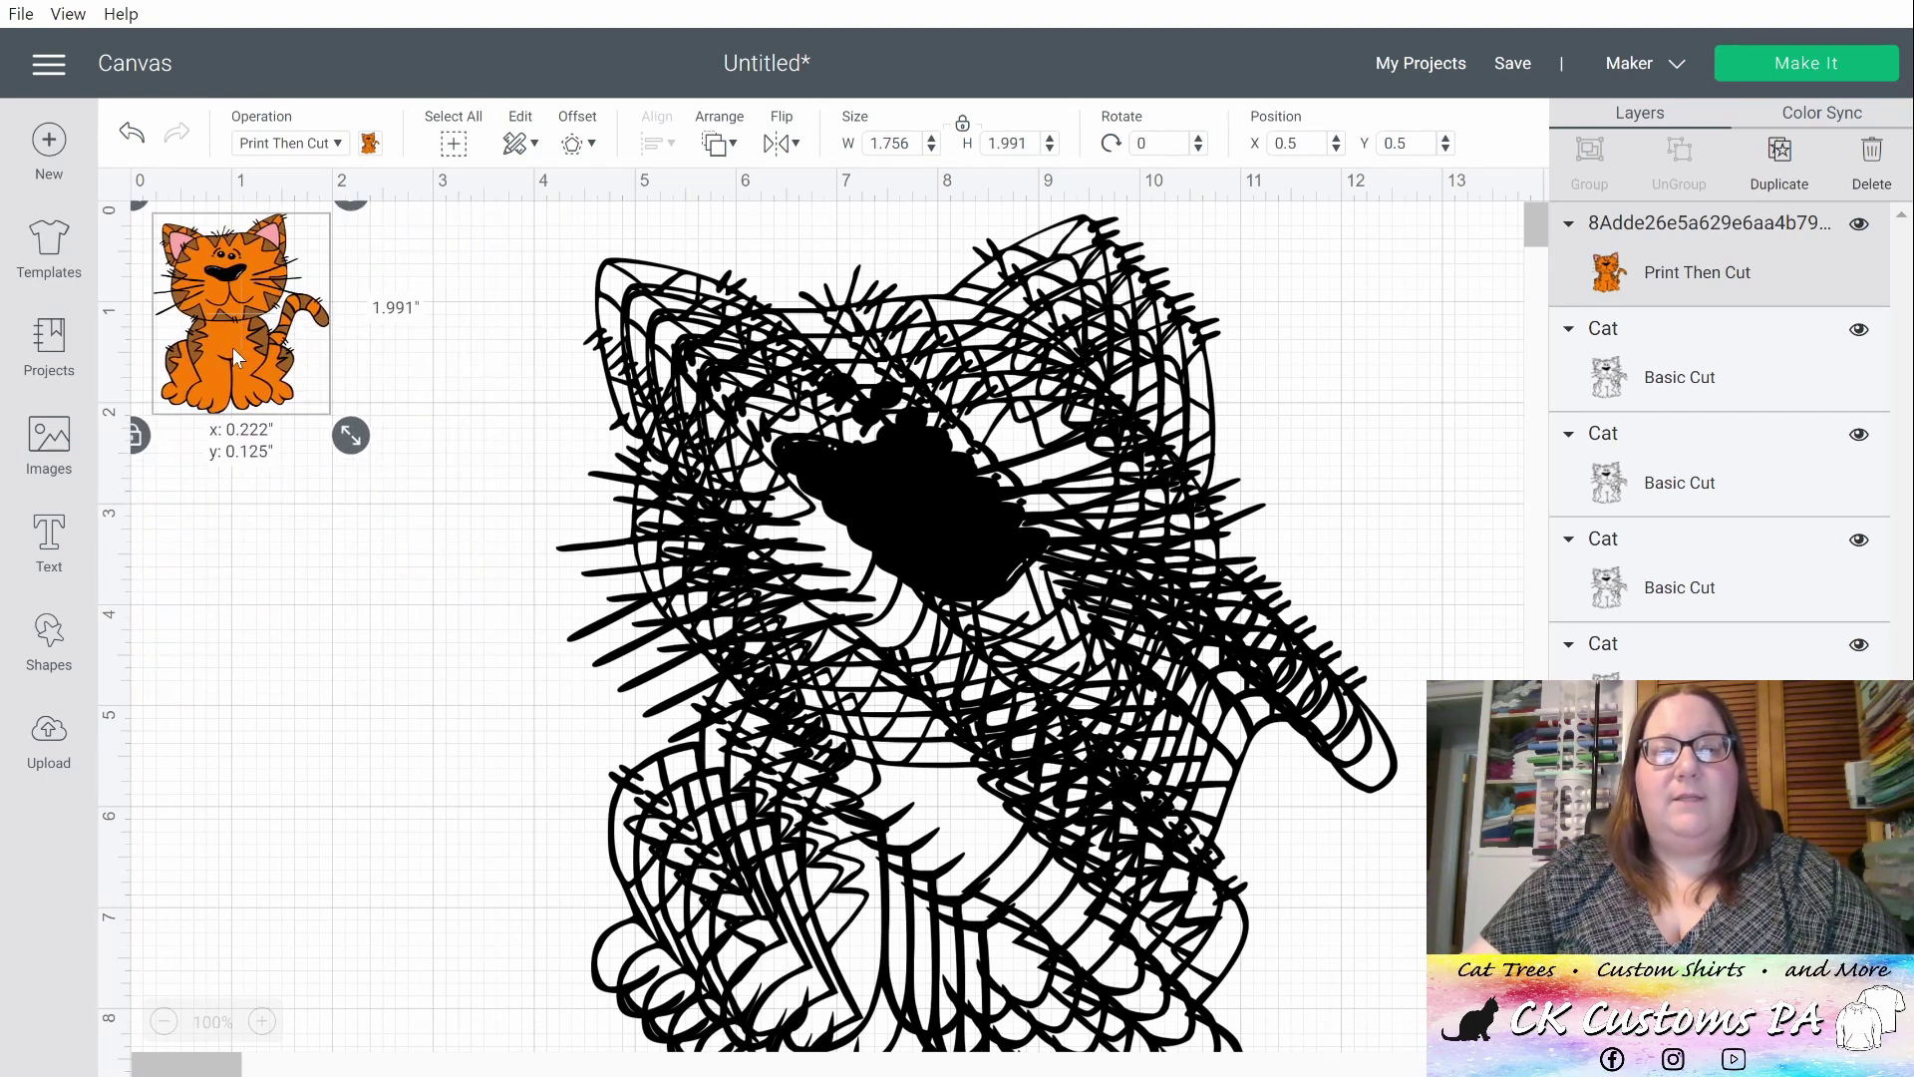
{"action": "left_click", "coordinate": [361, 593]}
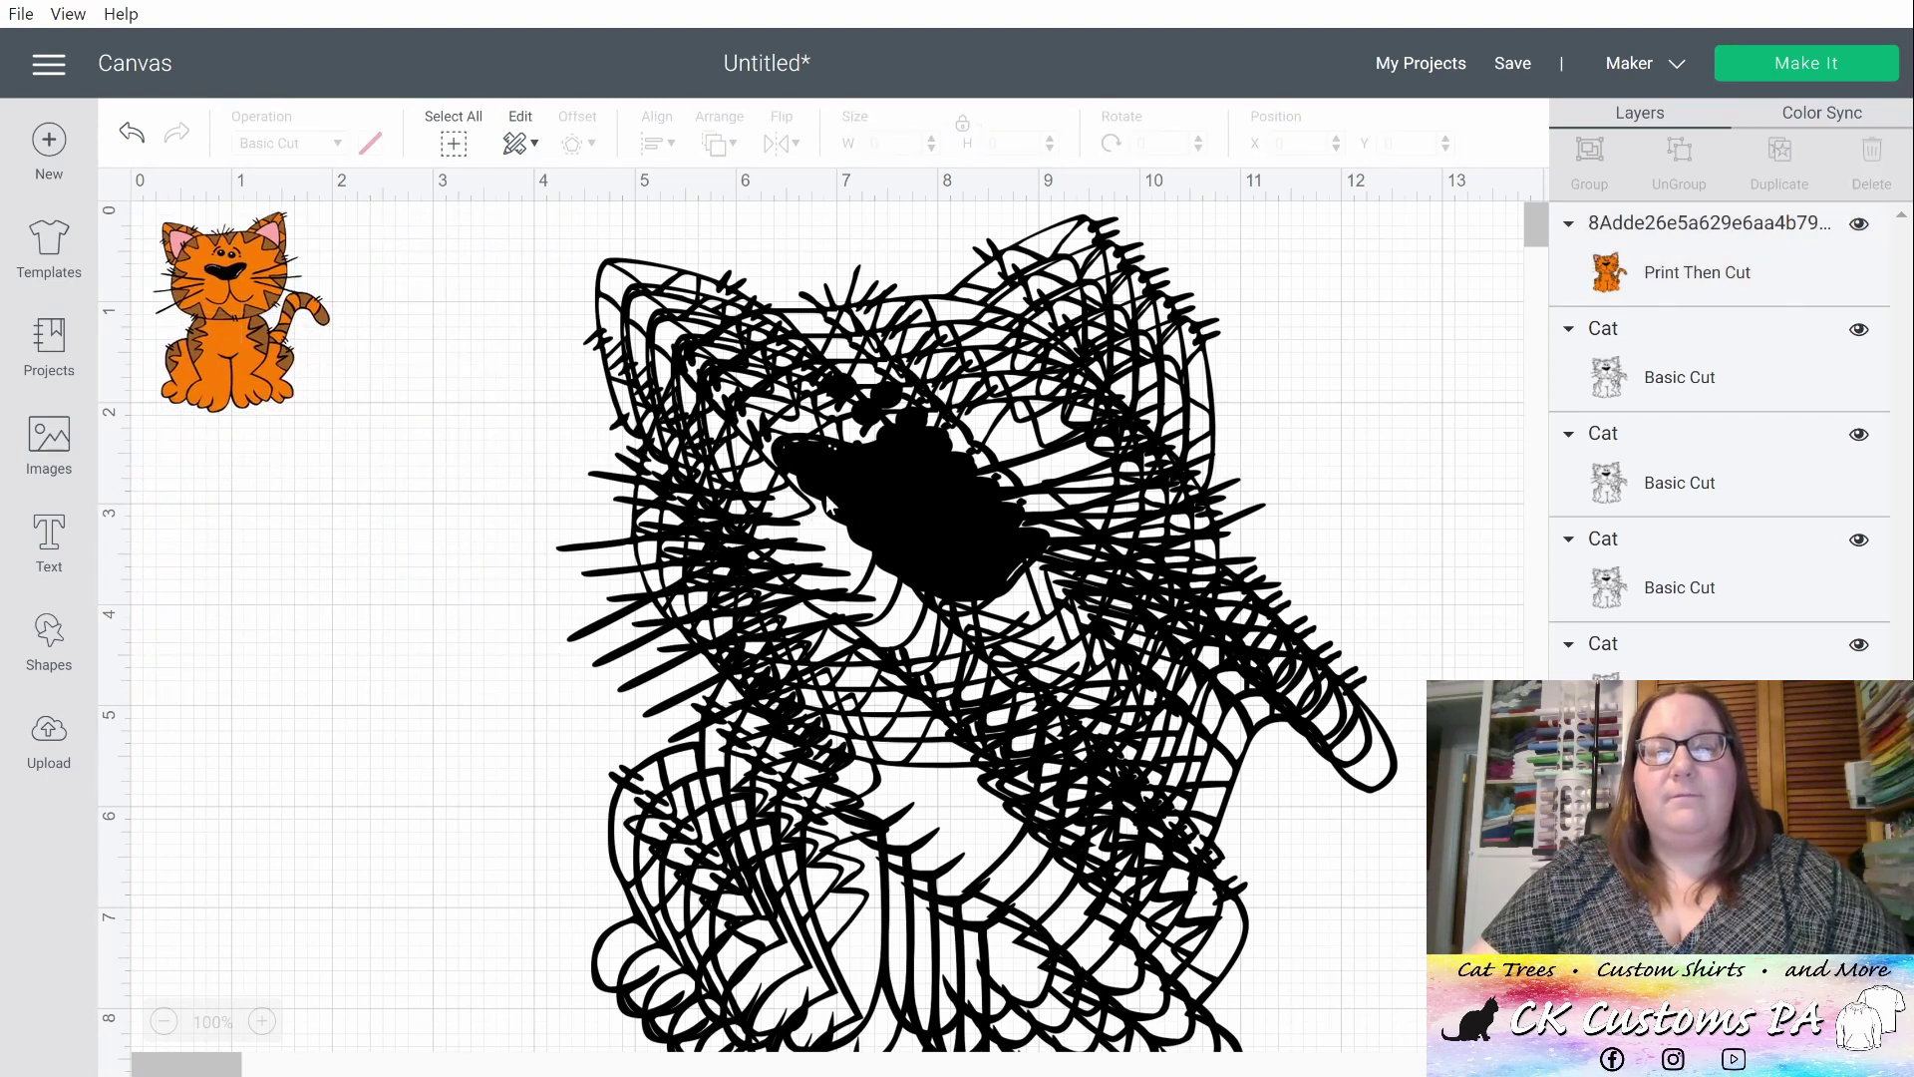
- Move the topmost outline cat to about X 1.57, Y 0 and hide all its contours to make a solid silhouette
{"action": "left_click", "coordinate": [918, 500]}
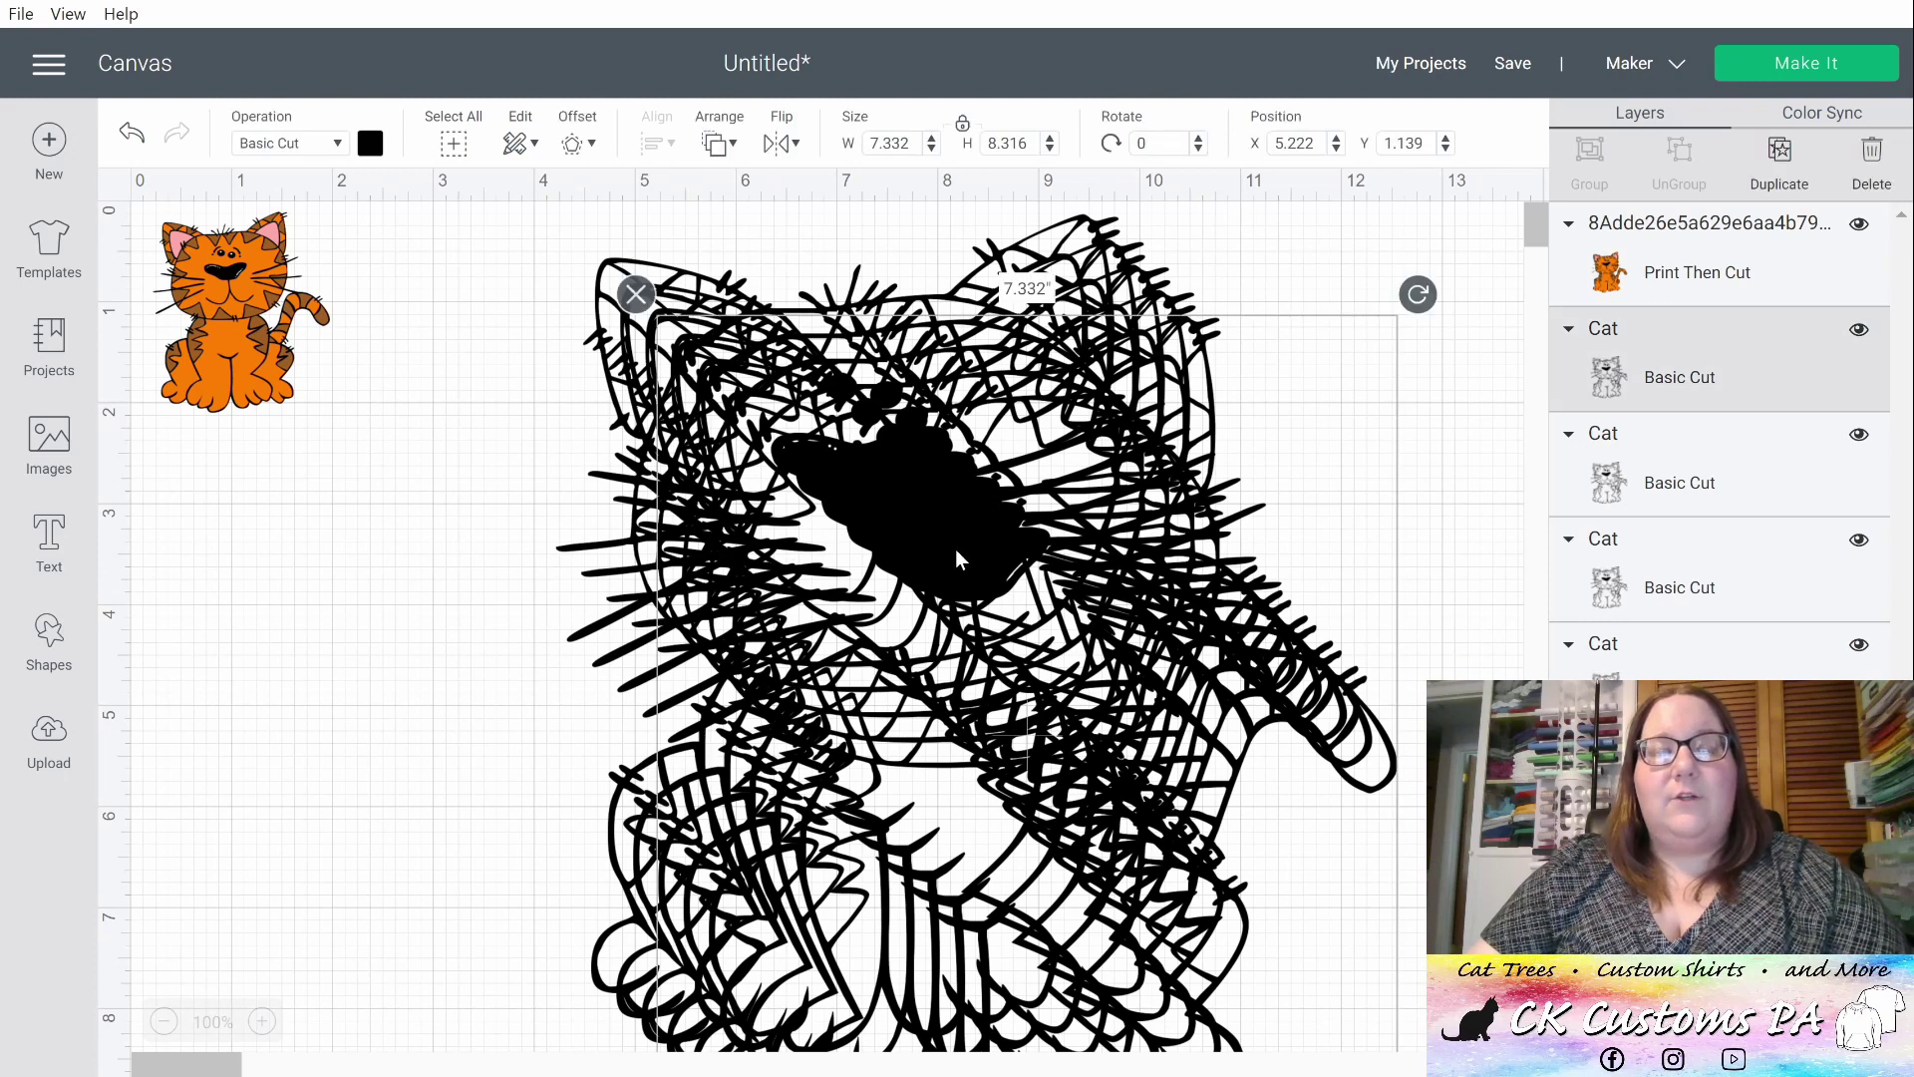
{"action": "left_click_drag", "start_coordinate": [955, 548], "coordinate": [636, 421]}
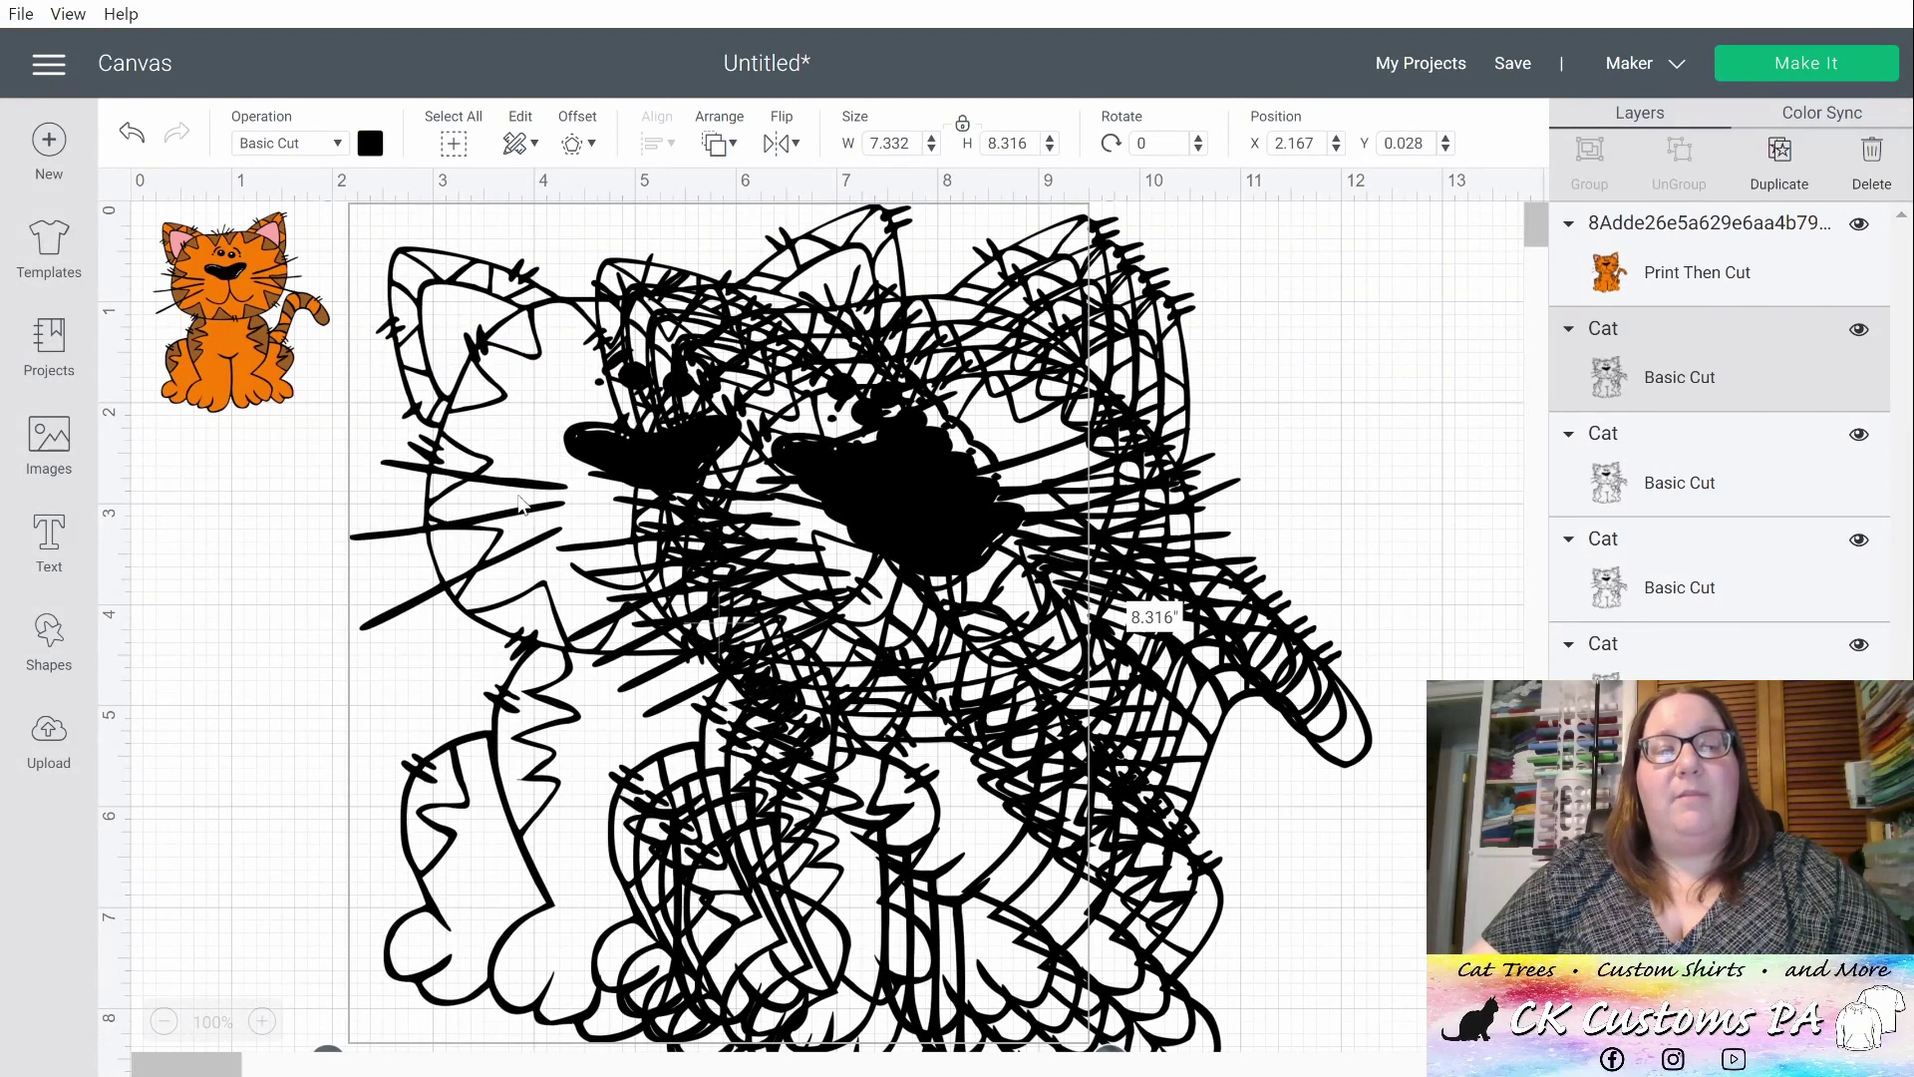
{"action": "left_click_drag", "start_coordinate": [514, 504], "coordinate": [443, 499]}
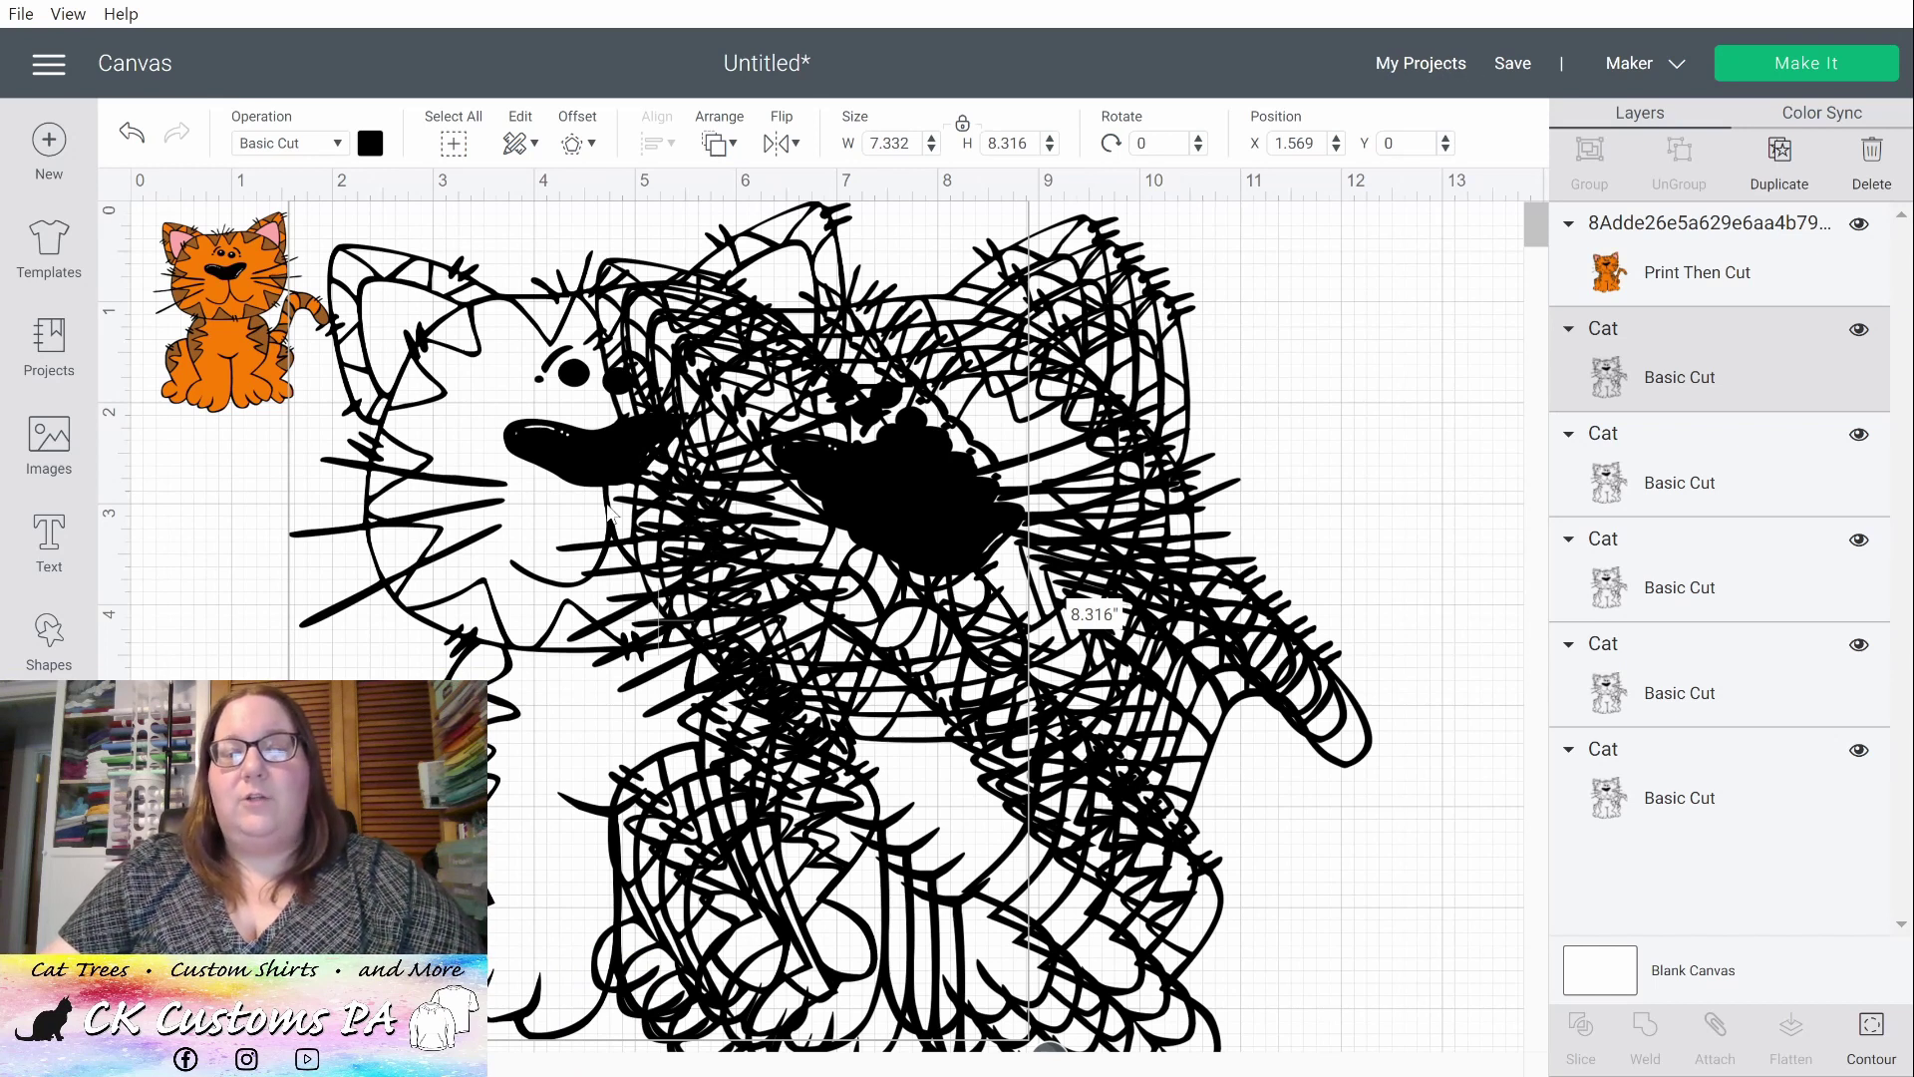
{"action": "left_click", "coordinate": [1884, 1038]}
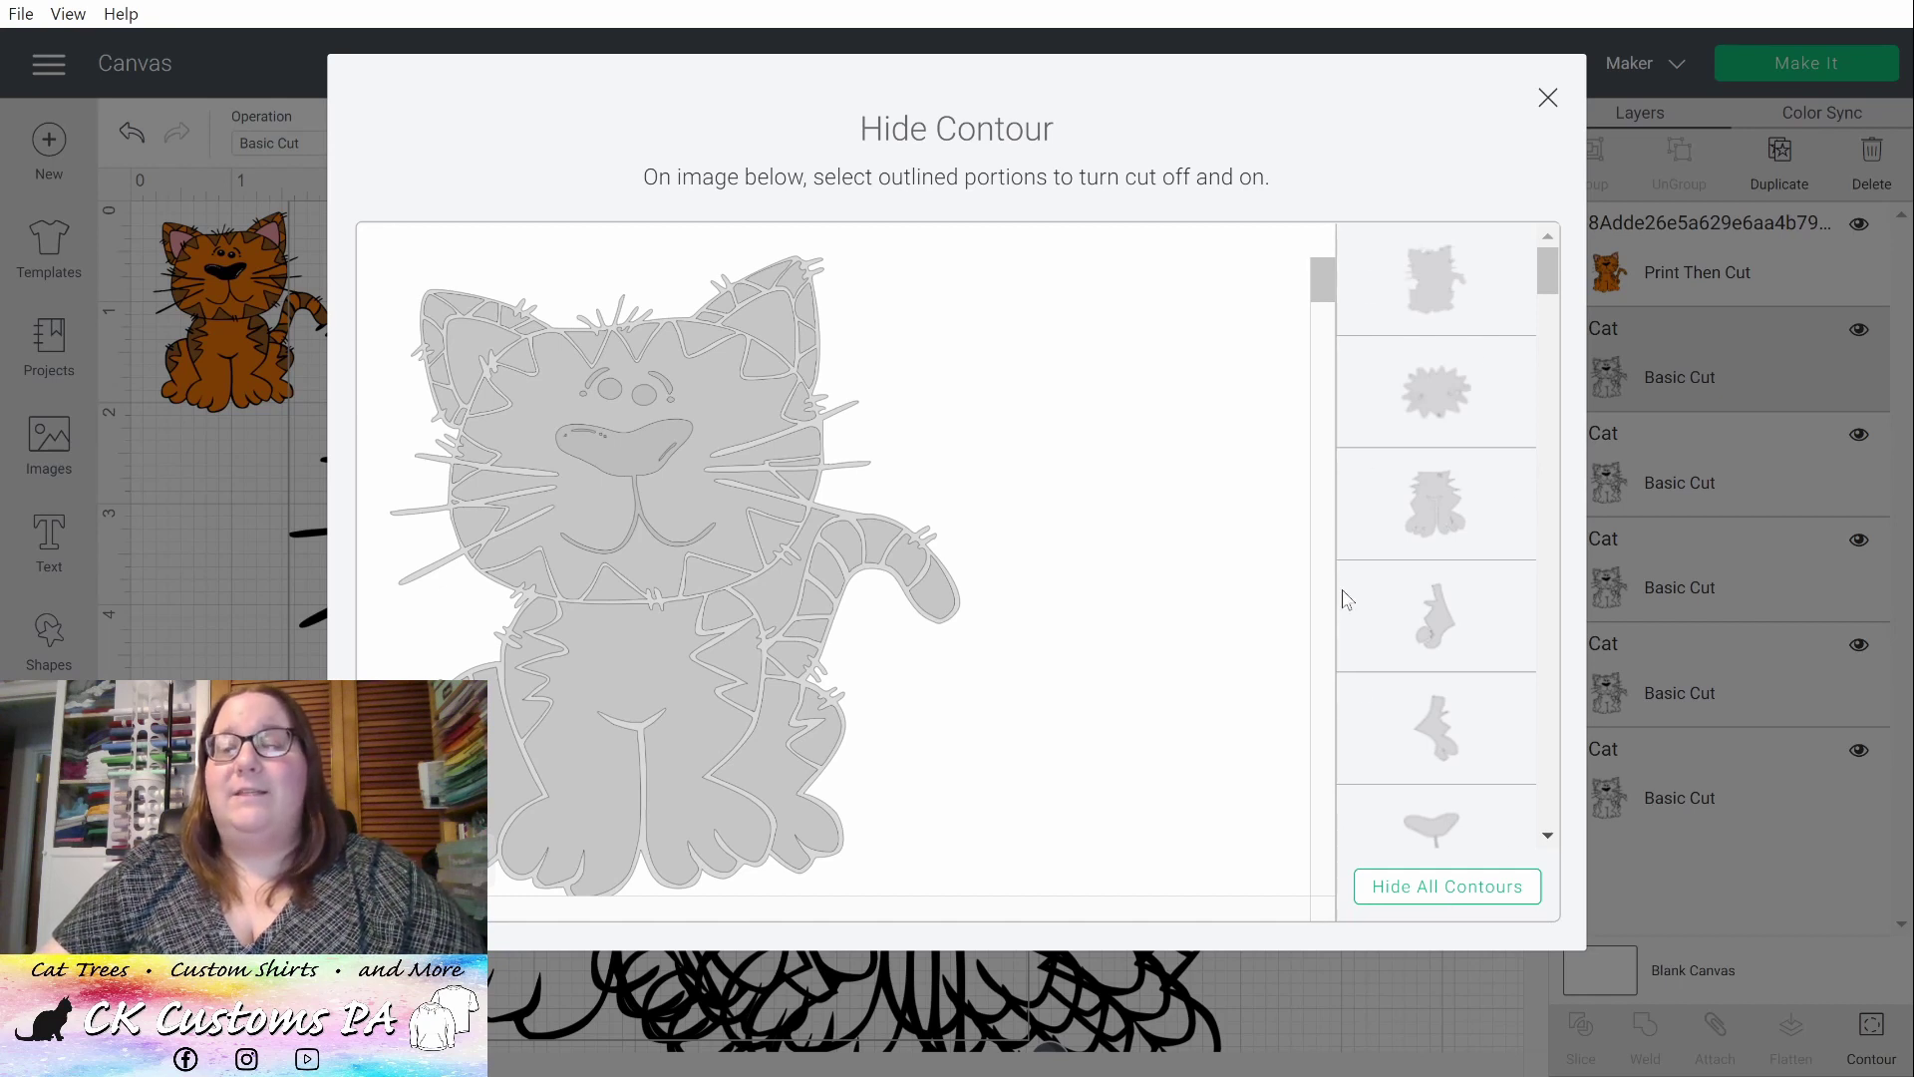
{"action": "left_click", "coordinate": [1416, 897]}
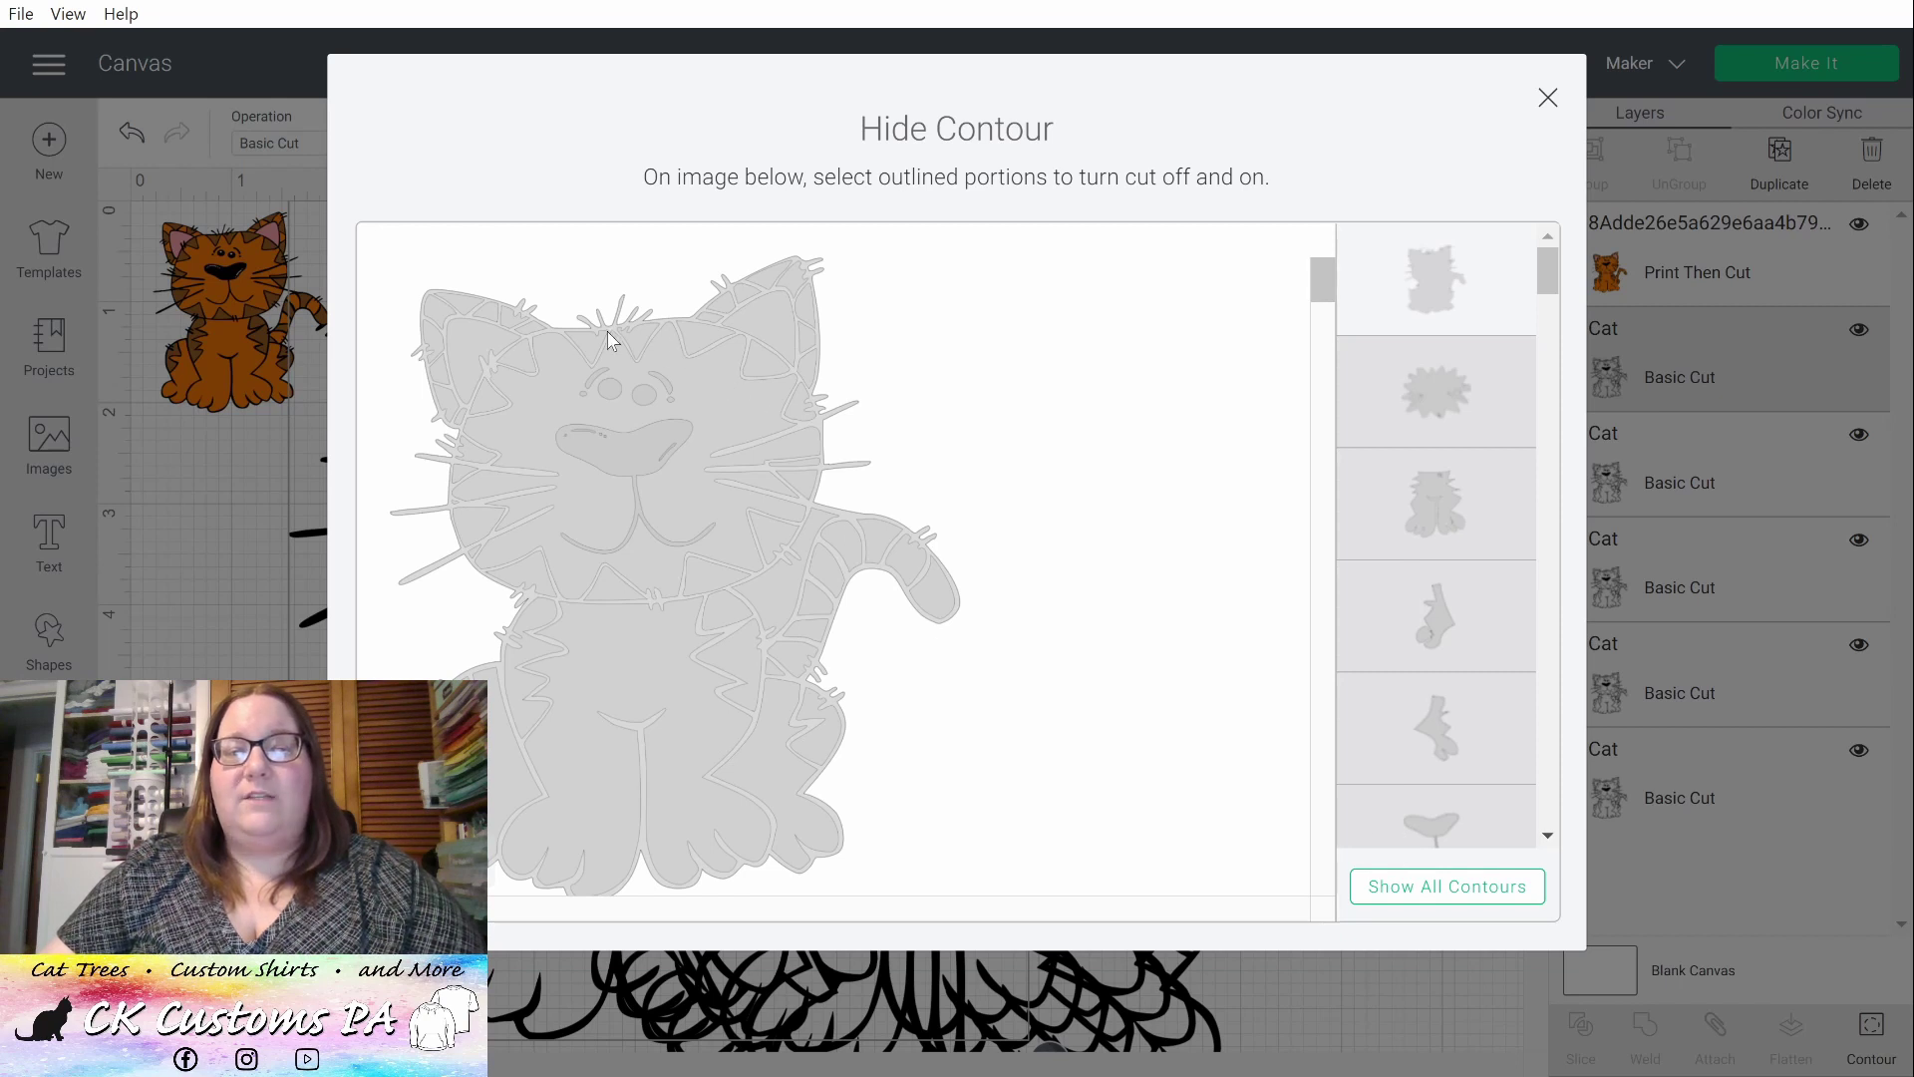
{"action": "left_click", "coordinate": [1548, 100]}
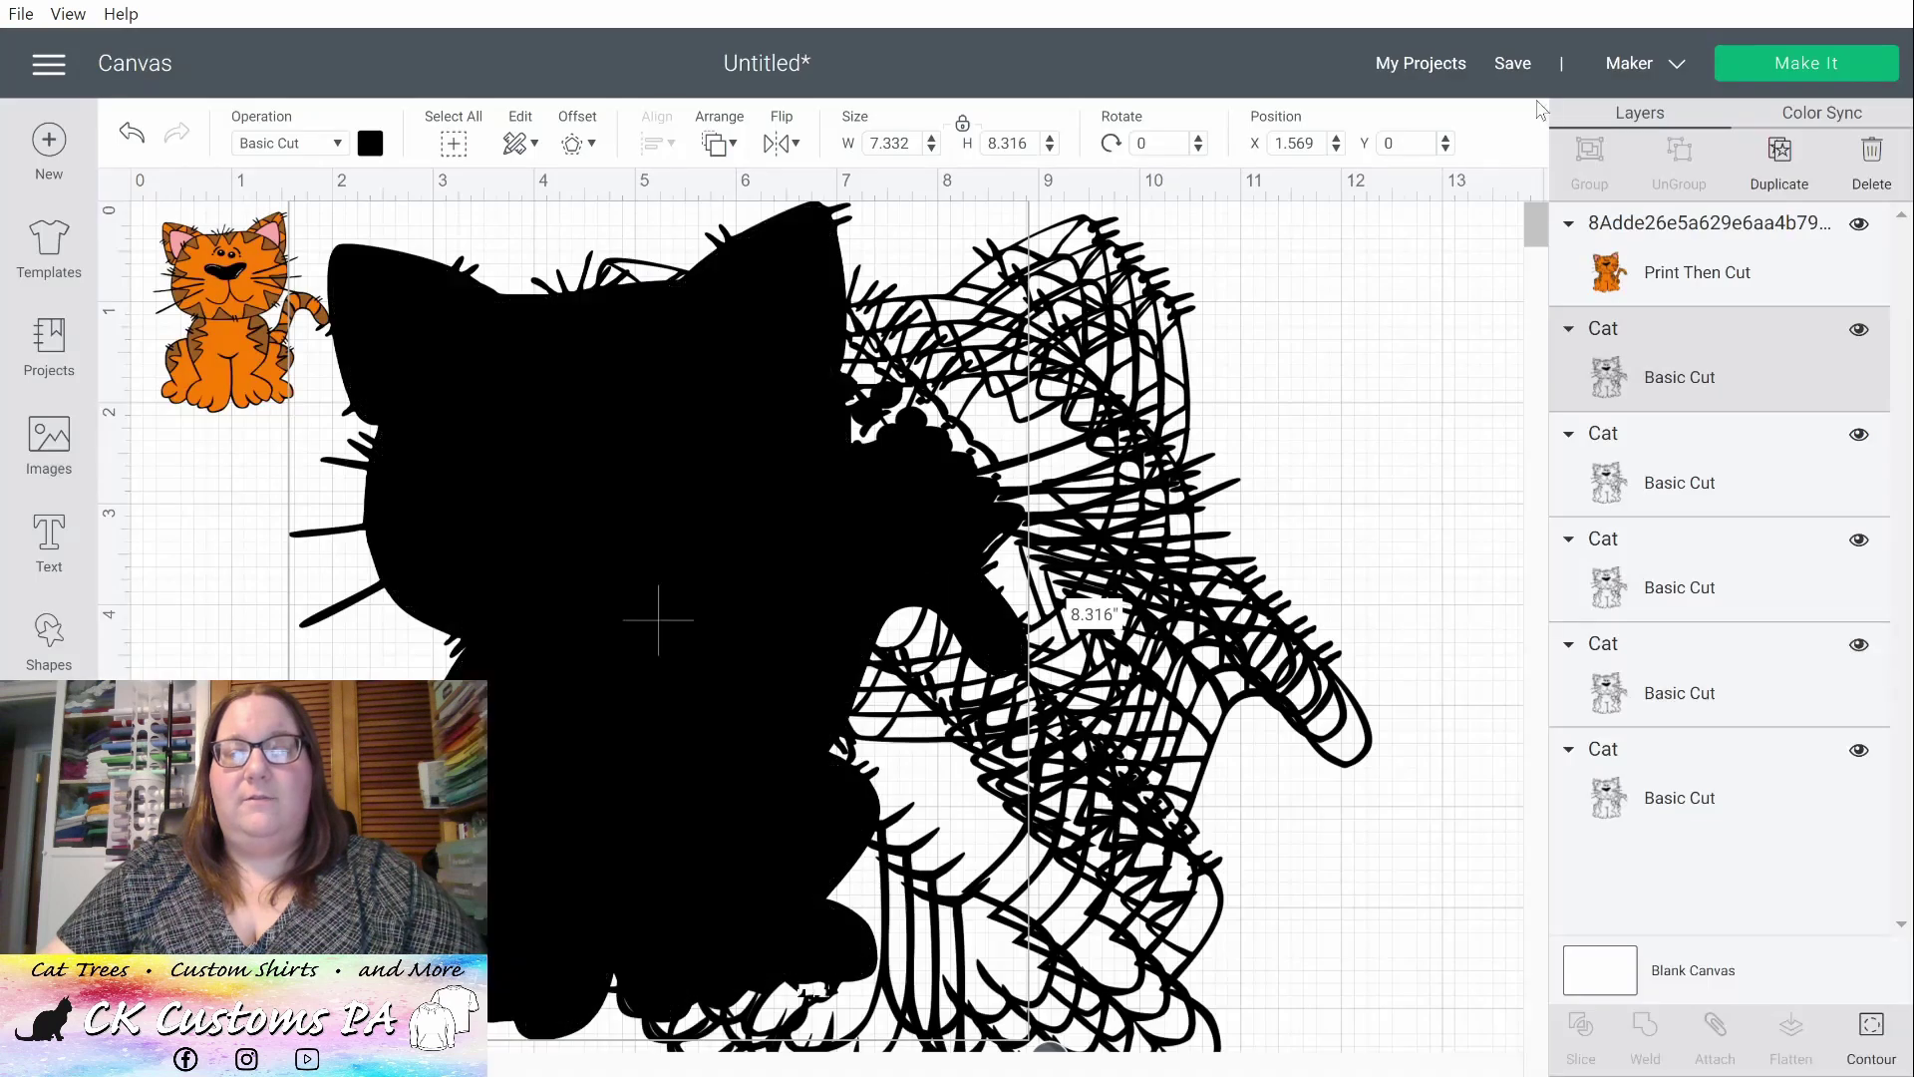
- Shift the solid black silhouette to about X 2.13, Y 0 and send it to the back of all layers
{"action": "left_click_drag", "start_coordinate": [678, 536], "coordinate": [656, 548]}
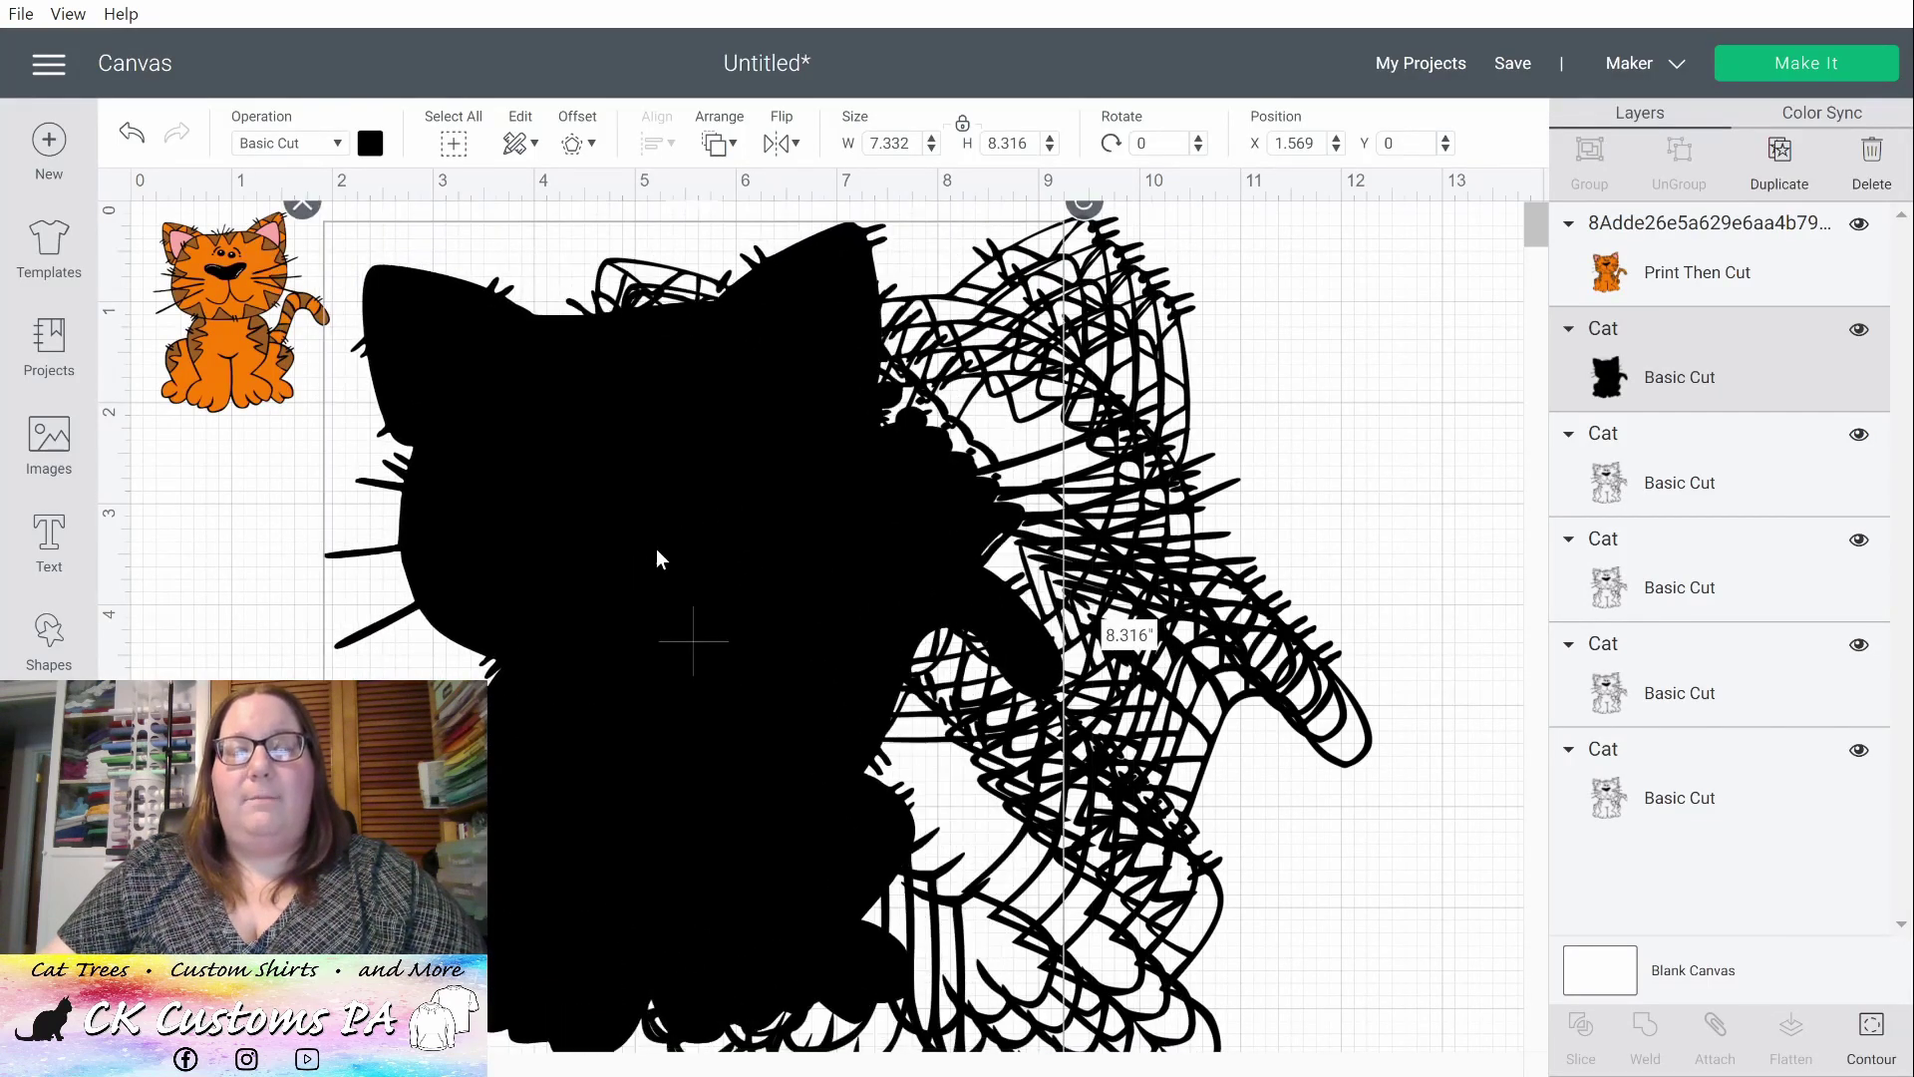
{"action": "right_click", "coordinate": [550, 515]}
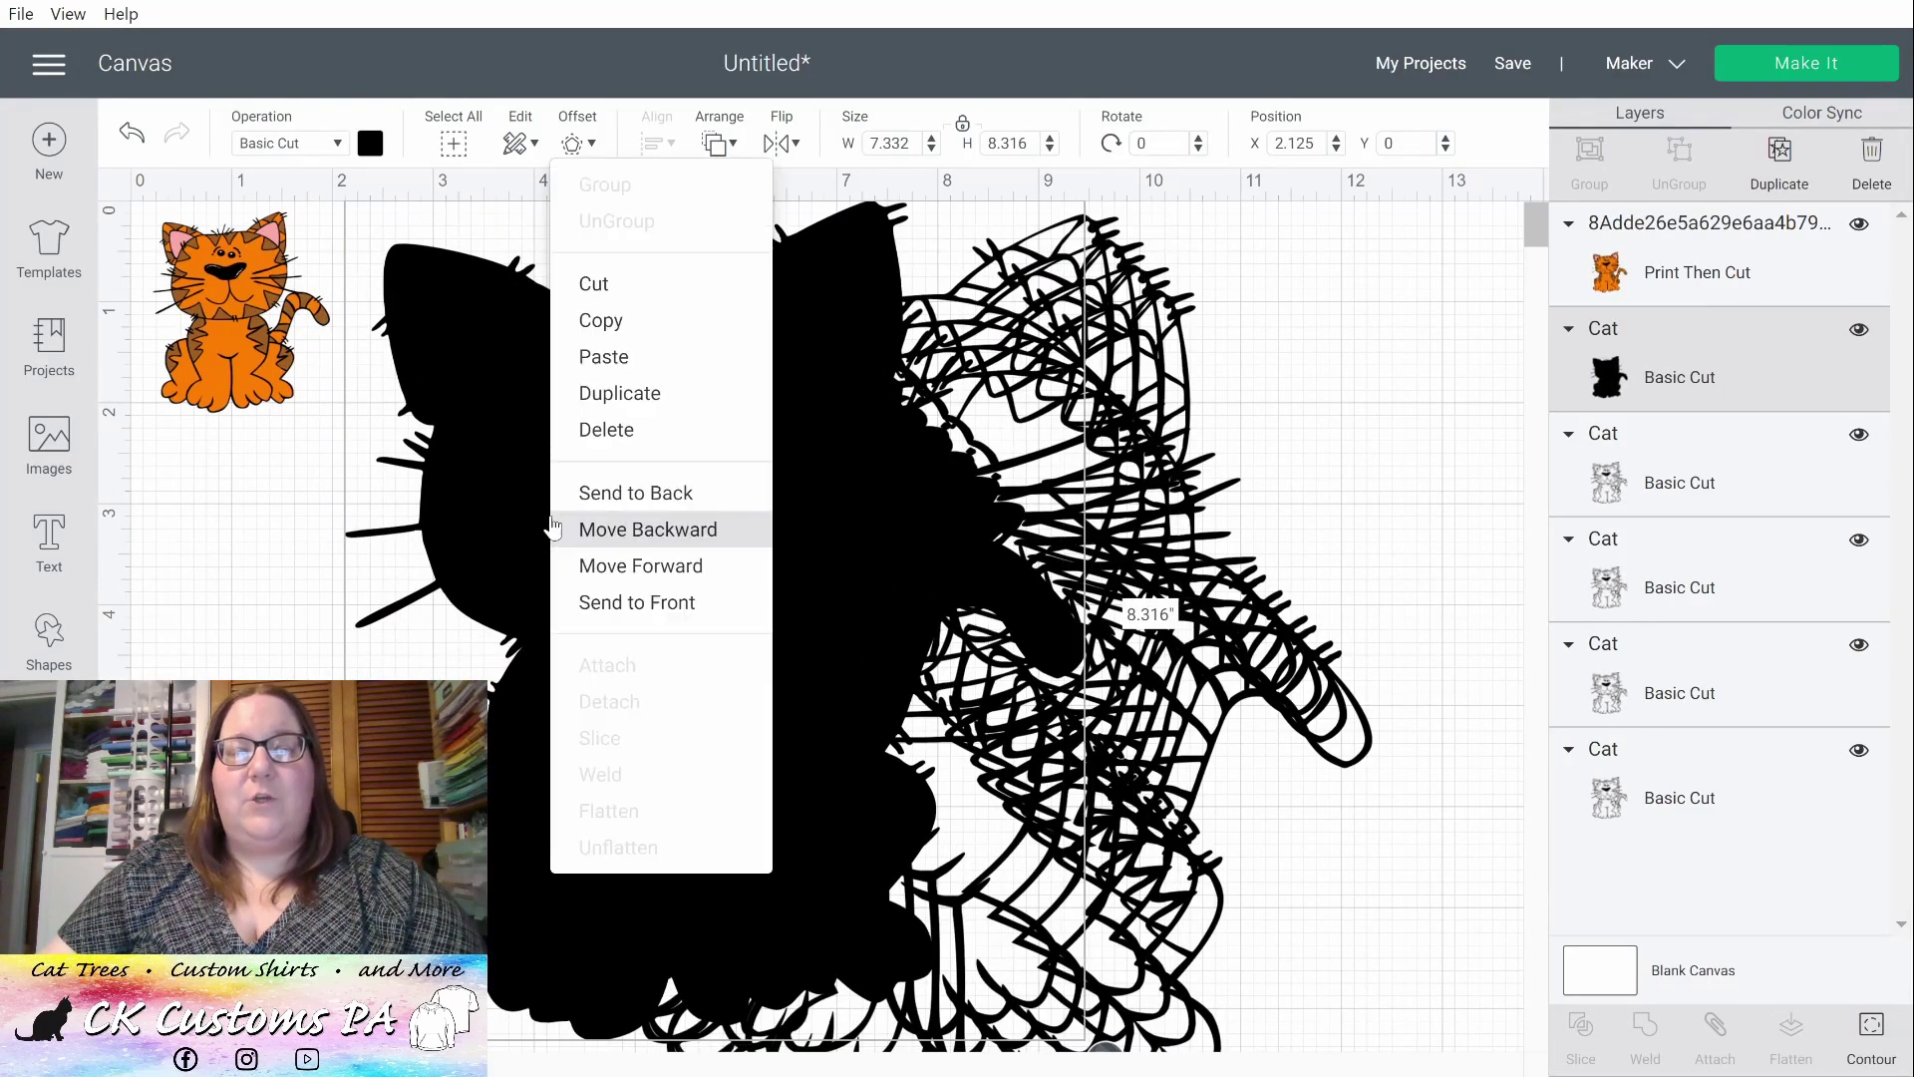
{"action": "left_click", "coordinate": [610, 496]}
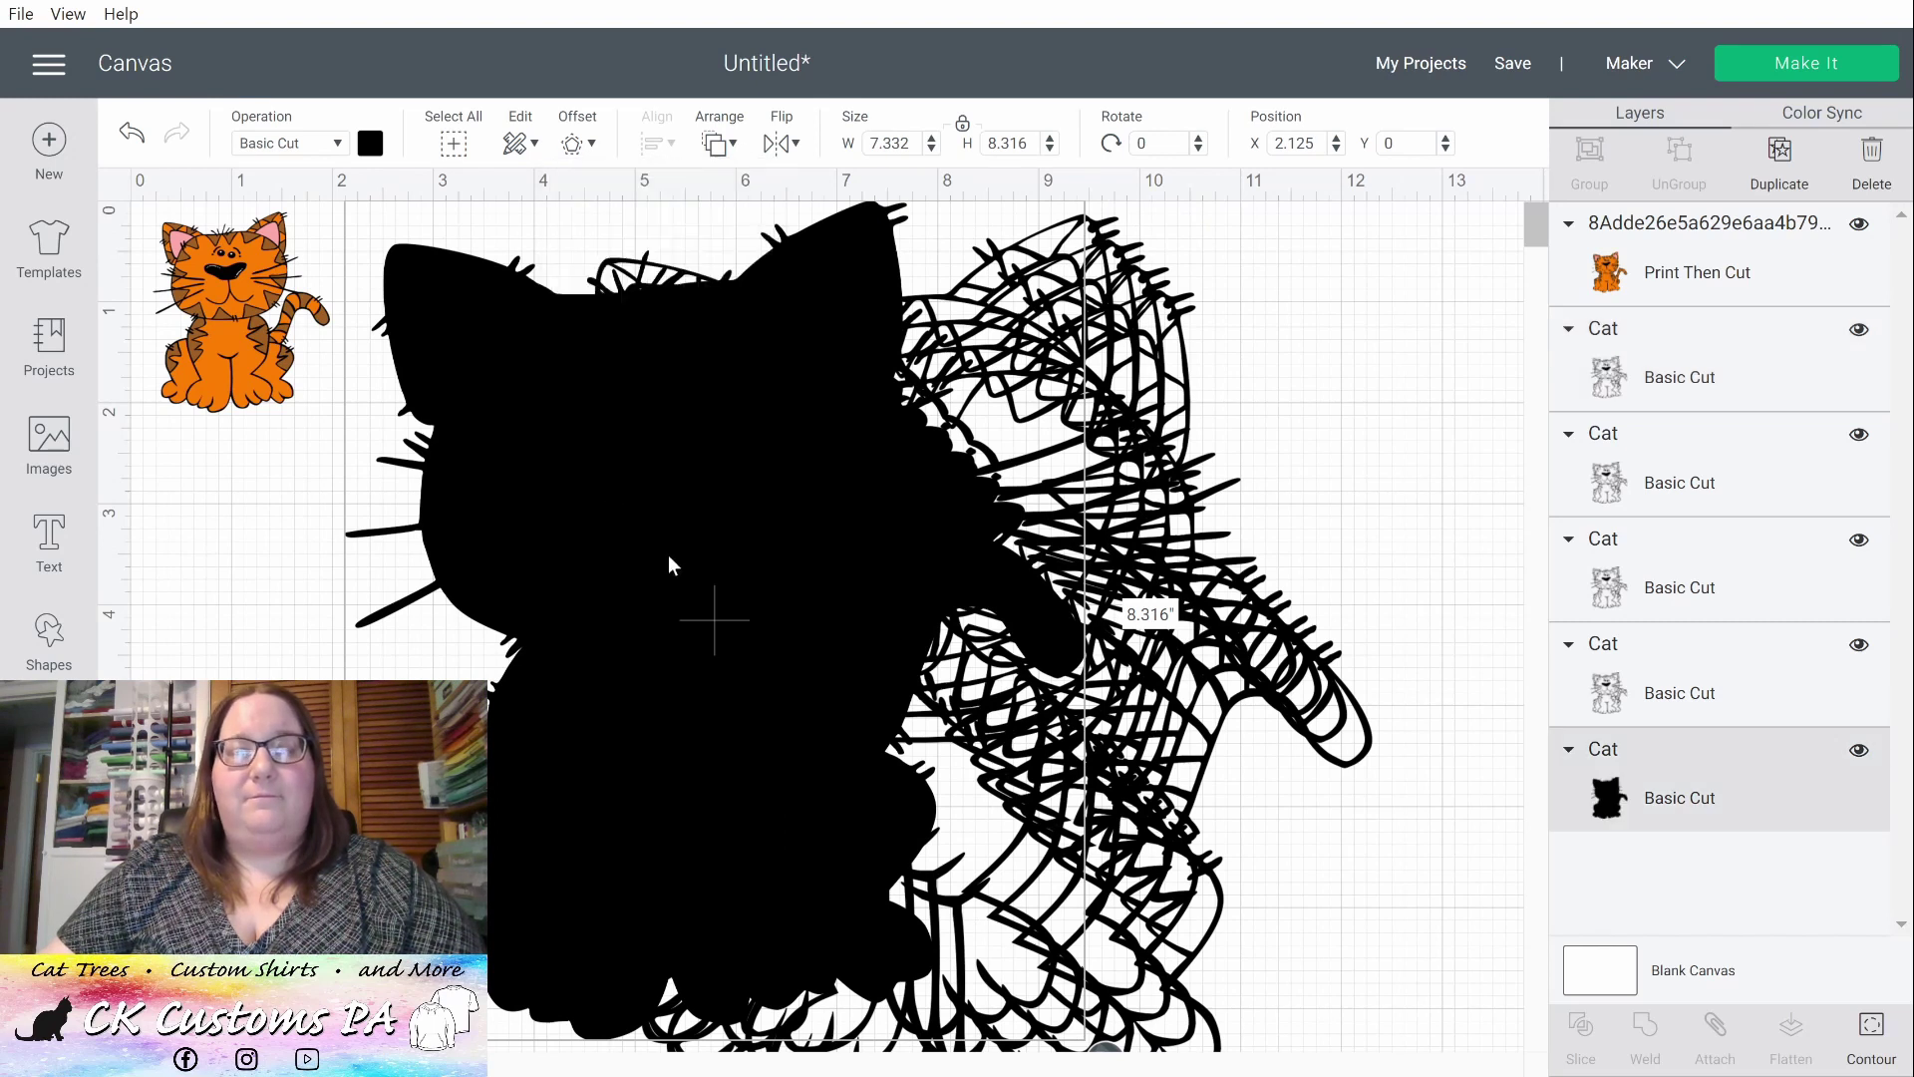
- Move the silhouette to the canvas's left edge at about X 0.03, Y 0, and the topmost outline cat to about X 5.74, Y 0
{"action": "mouse_move", "coordinate": [668, 555]}
{"action": "left_mouse_down"}
{"action": "mouse_move", "coordinate": [484, 559]}
{"action": "mouse_move", "coordinate": [763, 569]}
{"action": "left_mouse_up"}
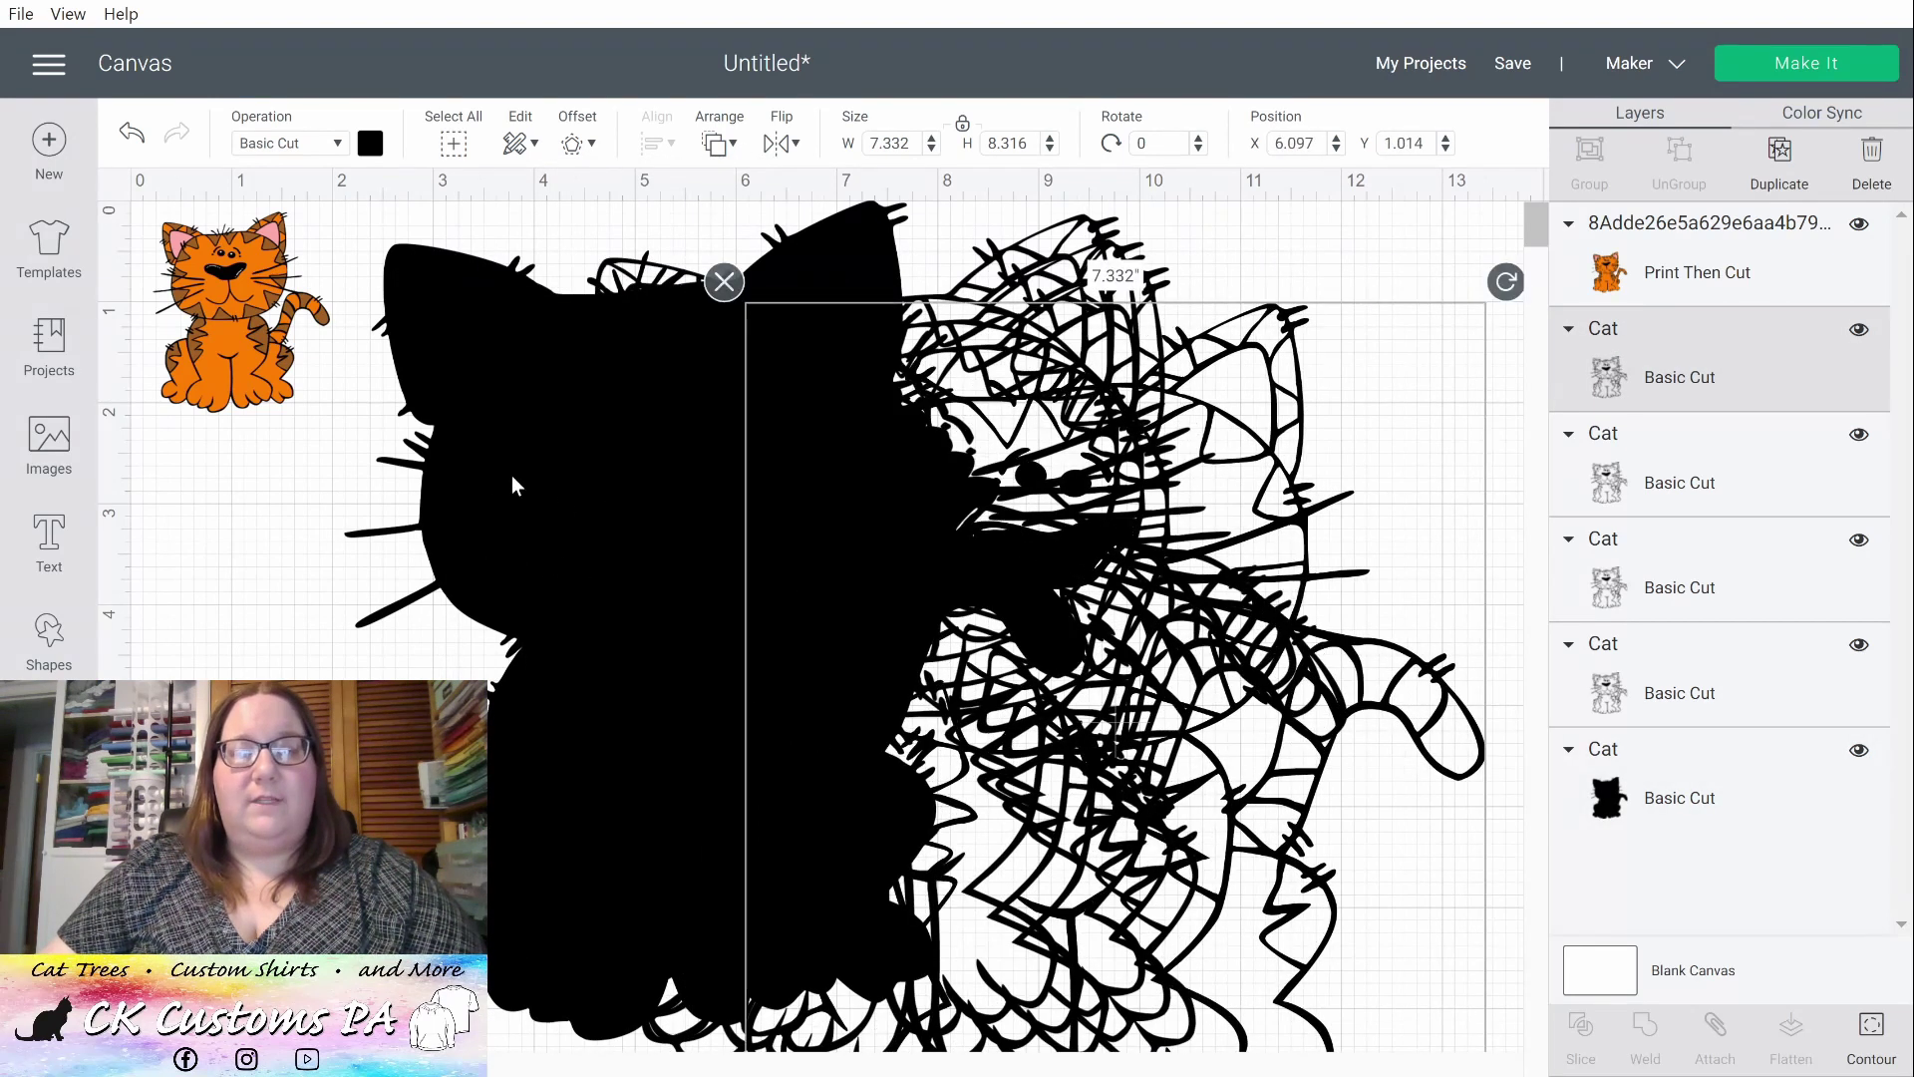
{"action": "left_click_drag", "start_coordinate": [481, 481], "coordinate": [196, 487]}
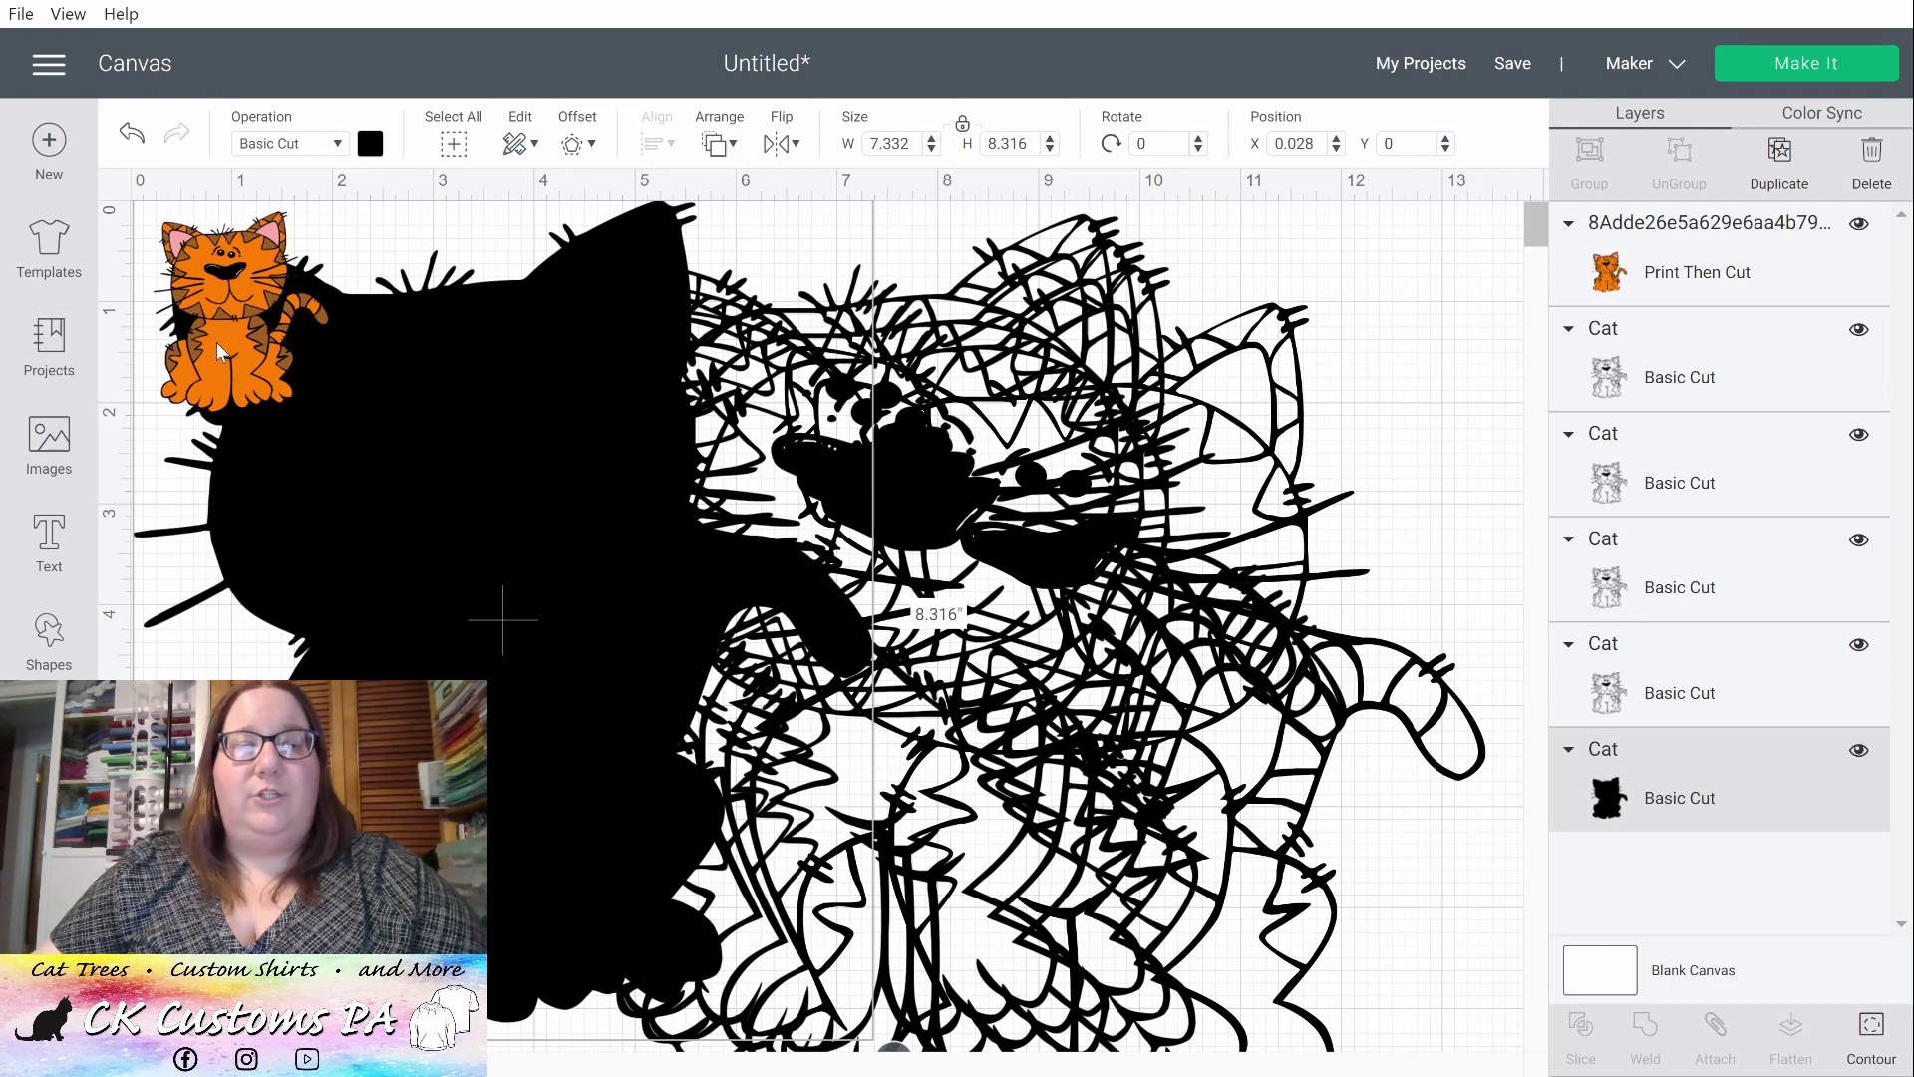
{"action": "left_click", "coordinate": [1085, 542]}
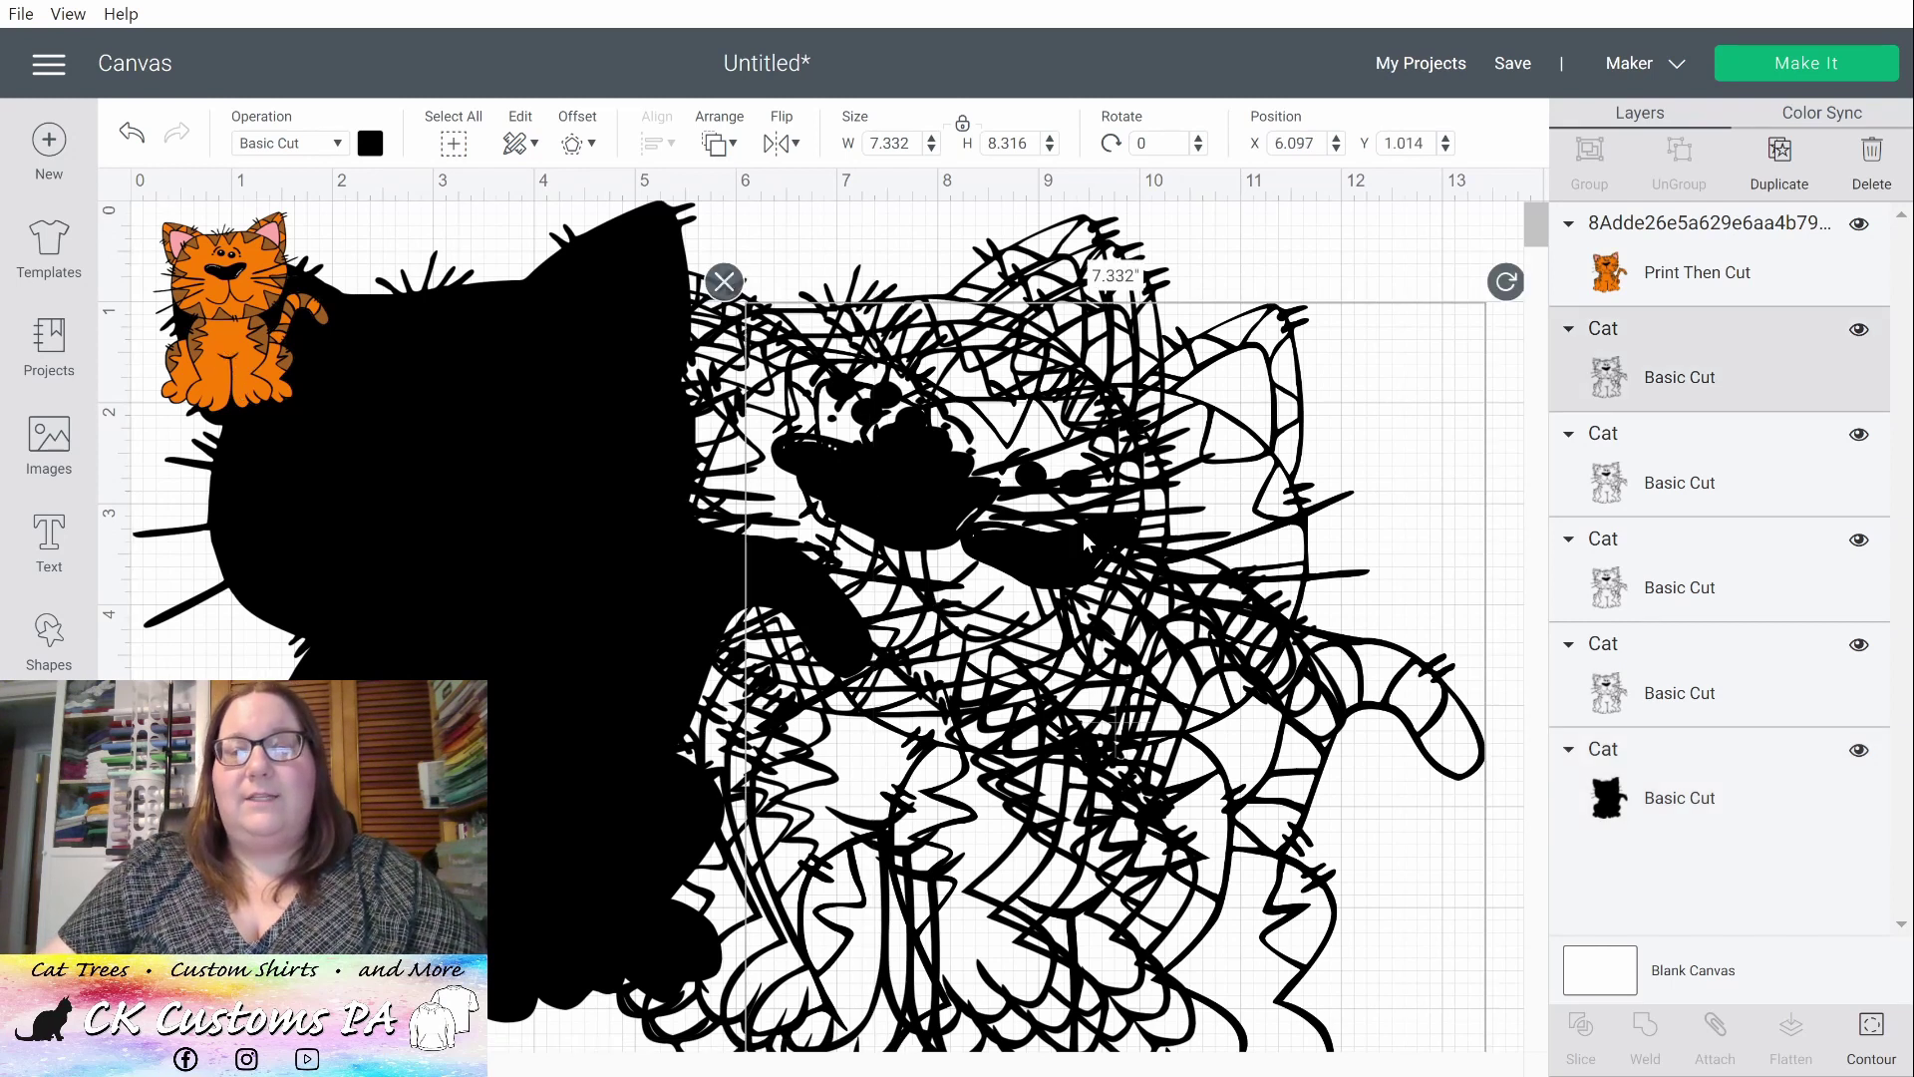
{"action": "left_click_drag", "start_coordinate": [1085, 542], "coordinate": [1049, 440]}
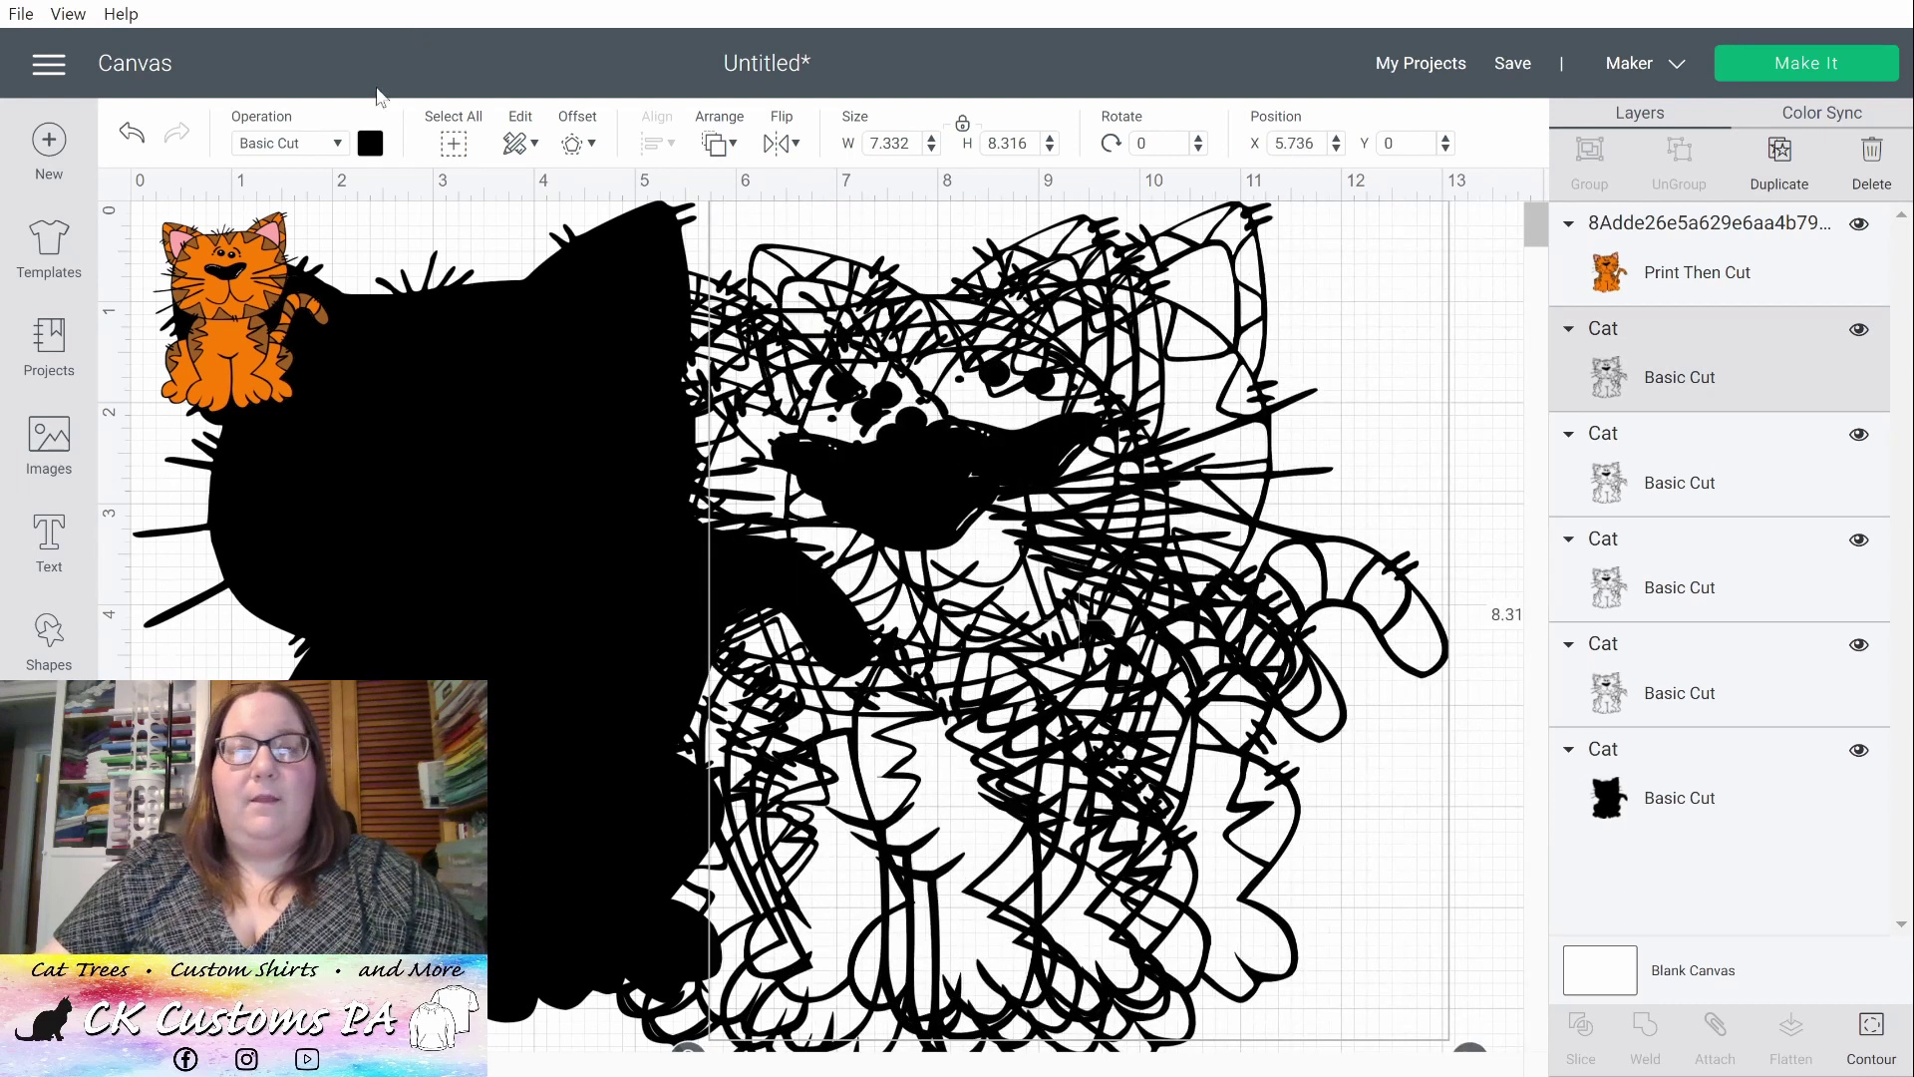
- Recolor the topmost outline cat orange and move it to about X 5.97, Y 0
{"action": "left_click", "coordinate": [370, 142]}
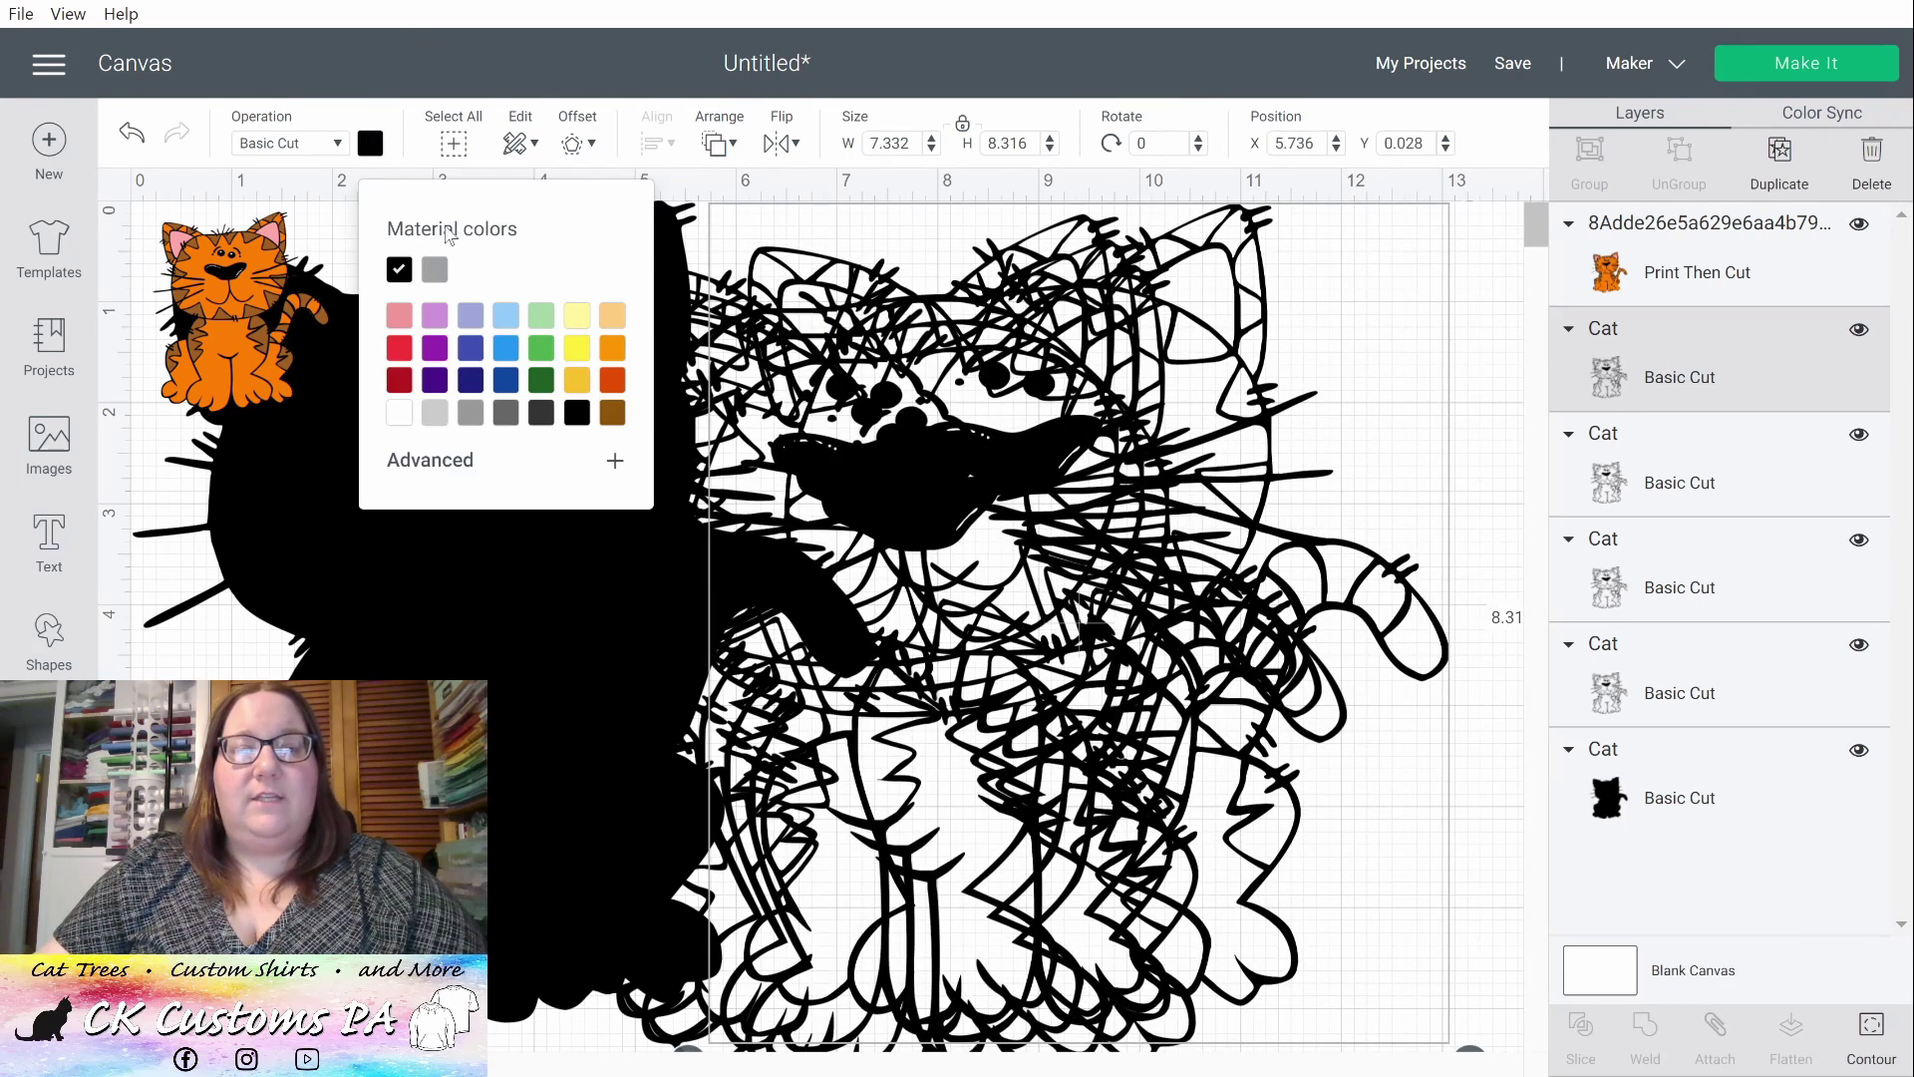
{"action": "left_click", "coordinate": [612, 349]}
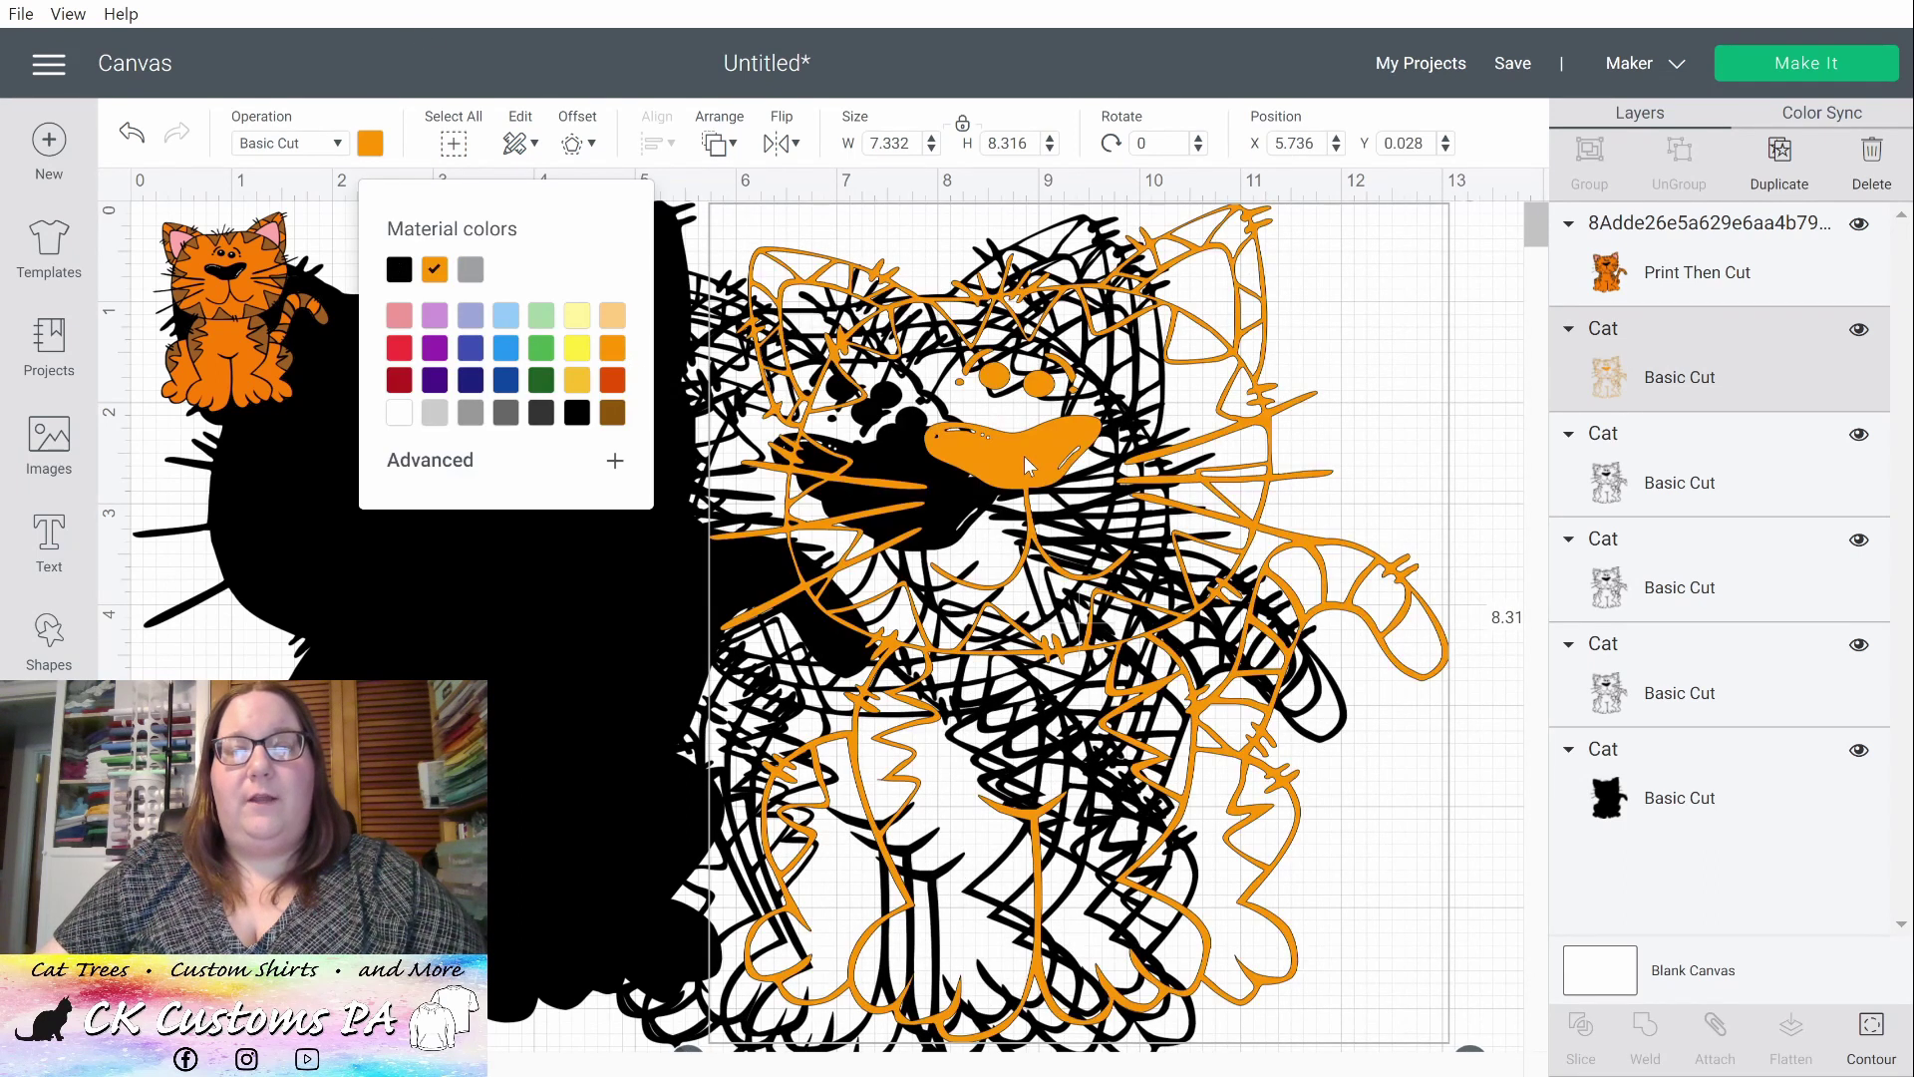
{"action": "mouse_move", "coordinate": [1025, 456]}
{"action": "left_mouse_down"}
{"action": "mouse_move", "coordinate": [1031, 479]}
{"action": "mouse_move", "coordinate": [1043, 445]}
{"action": "left_mouse_up"}
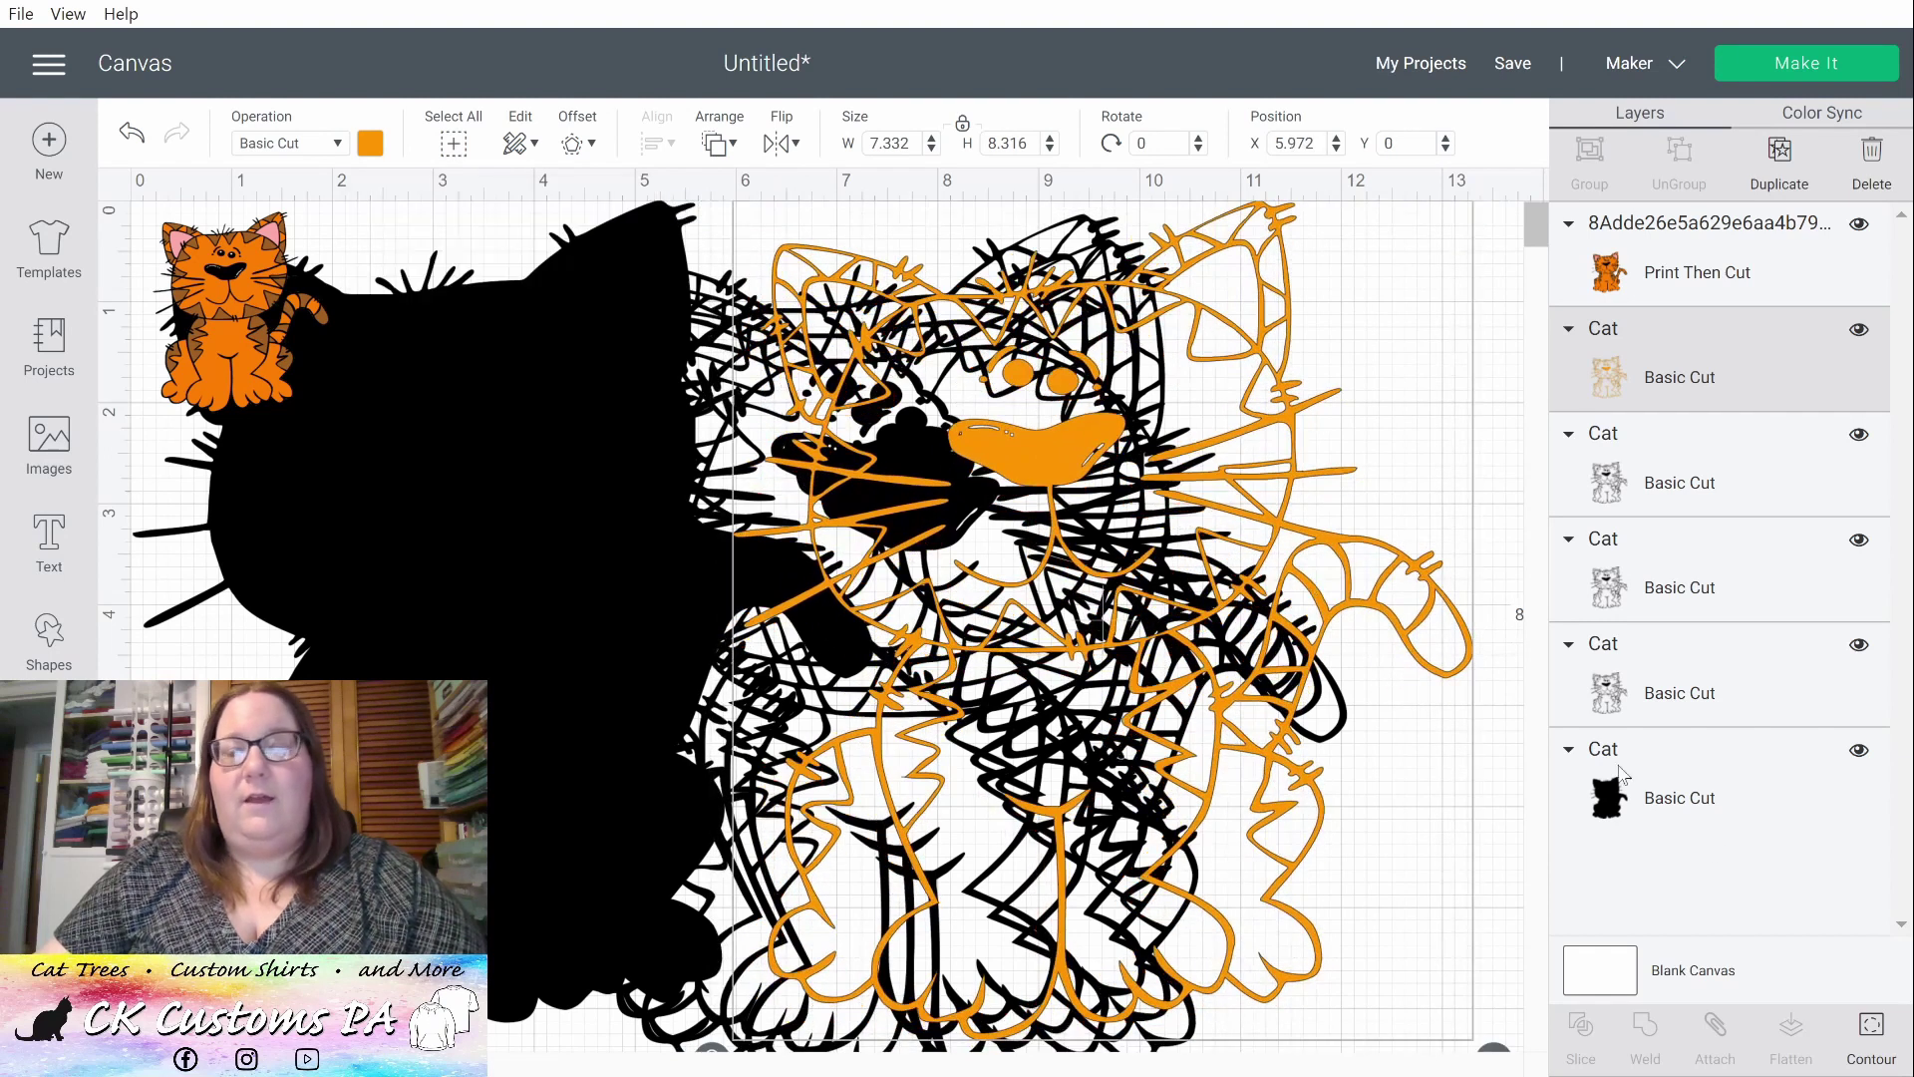
- Hide all contours of the orange outline cat and turn the zigzag-edged face contour back on
{"action": "left_click", "coordinate": [1882, 1027]}
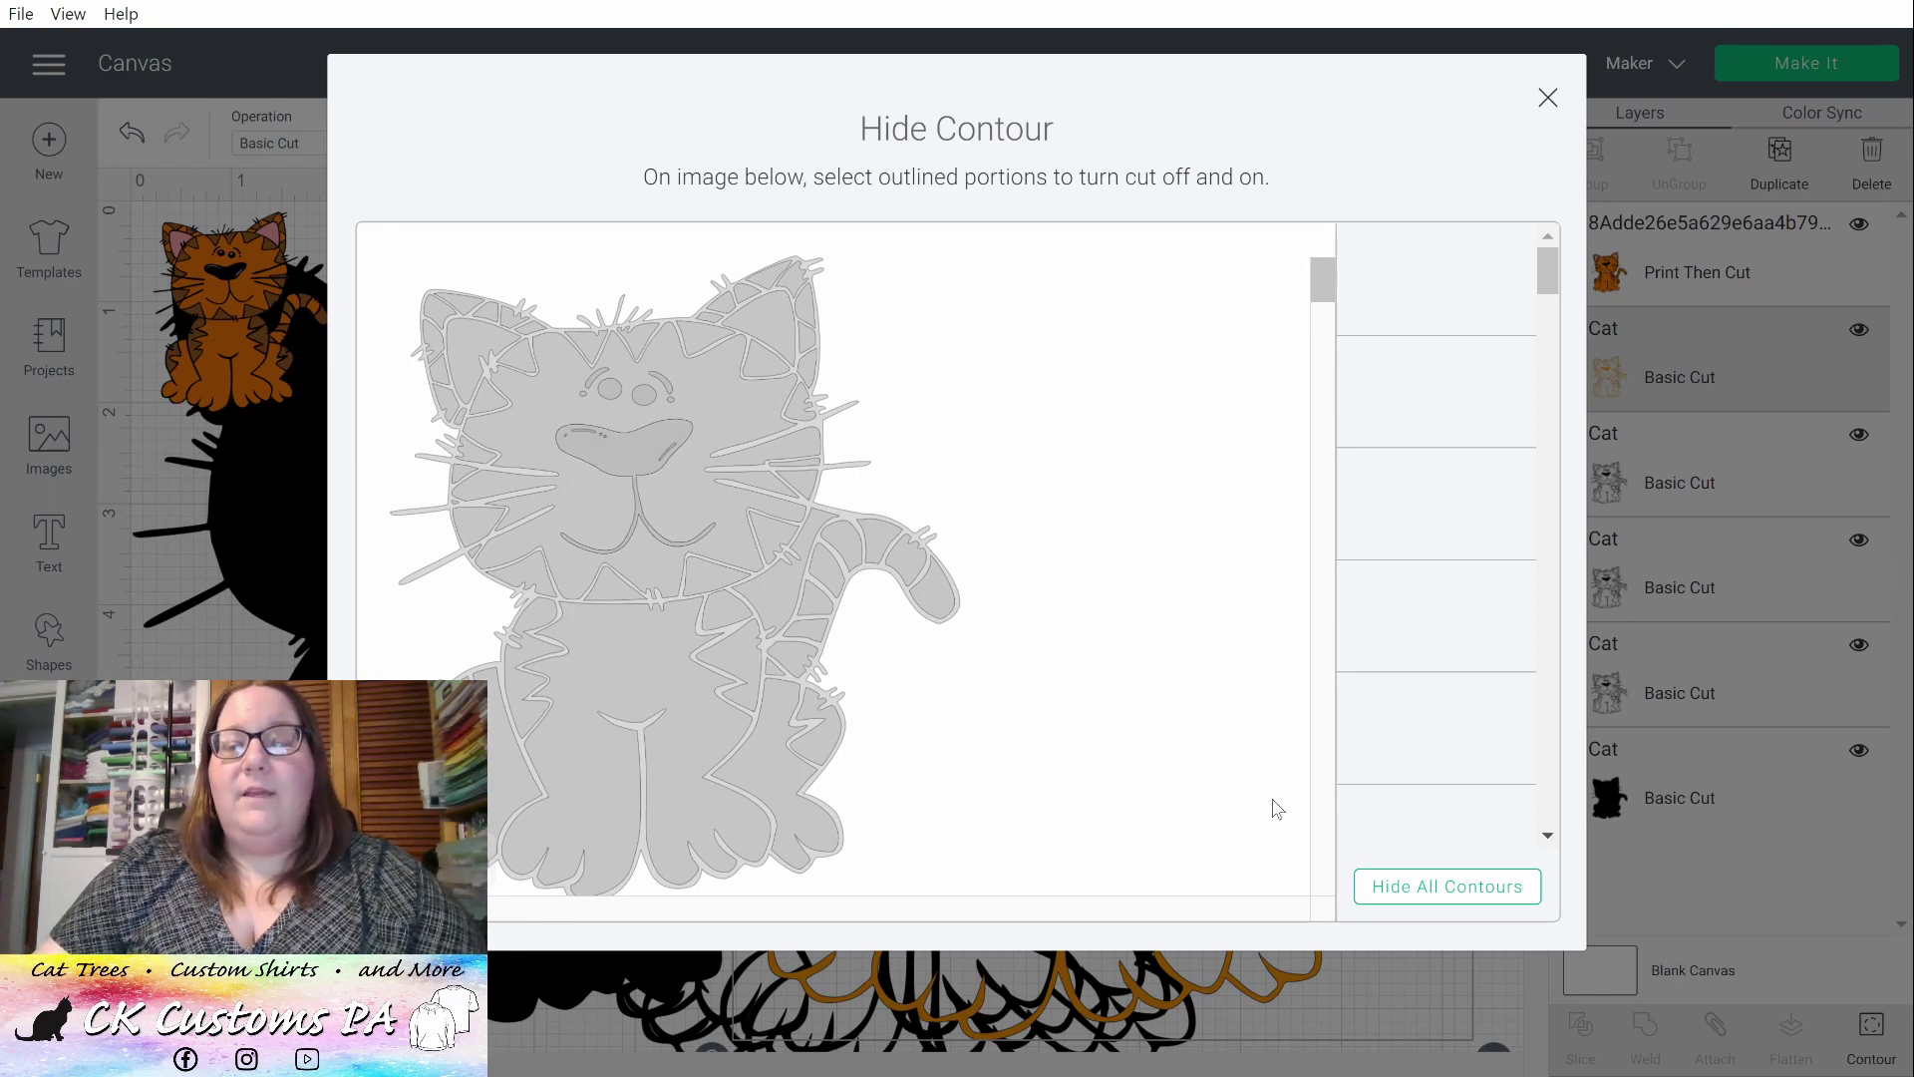
{"action": "left_click", "coordinate": [1405, 894]}
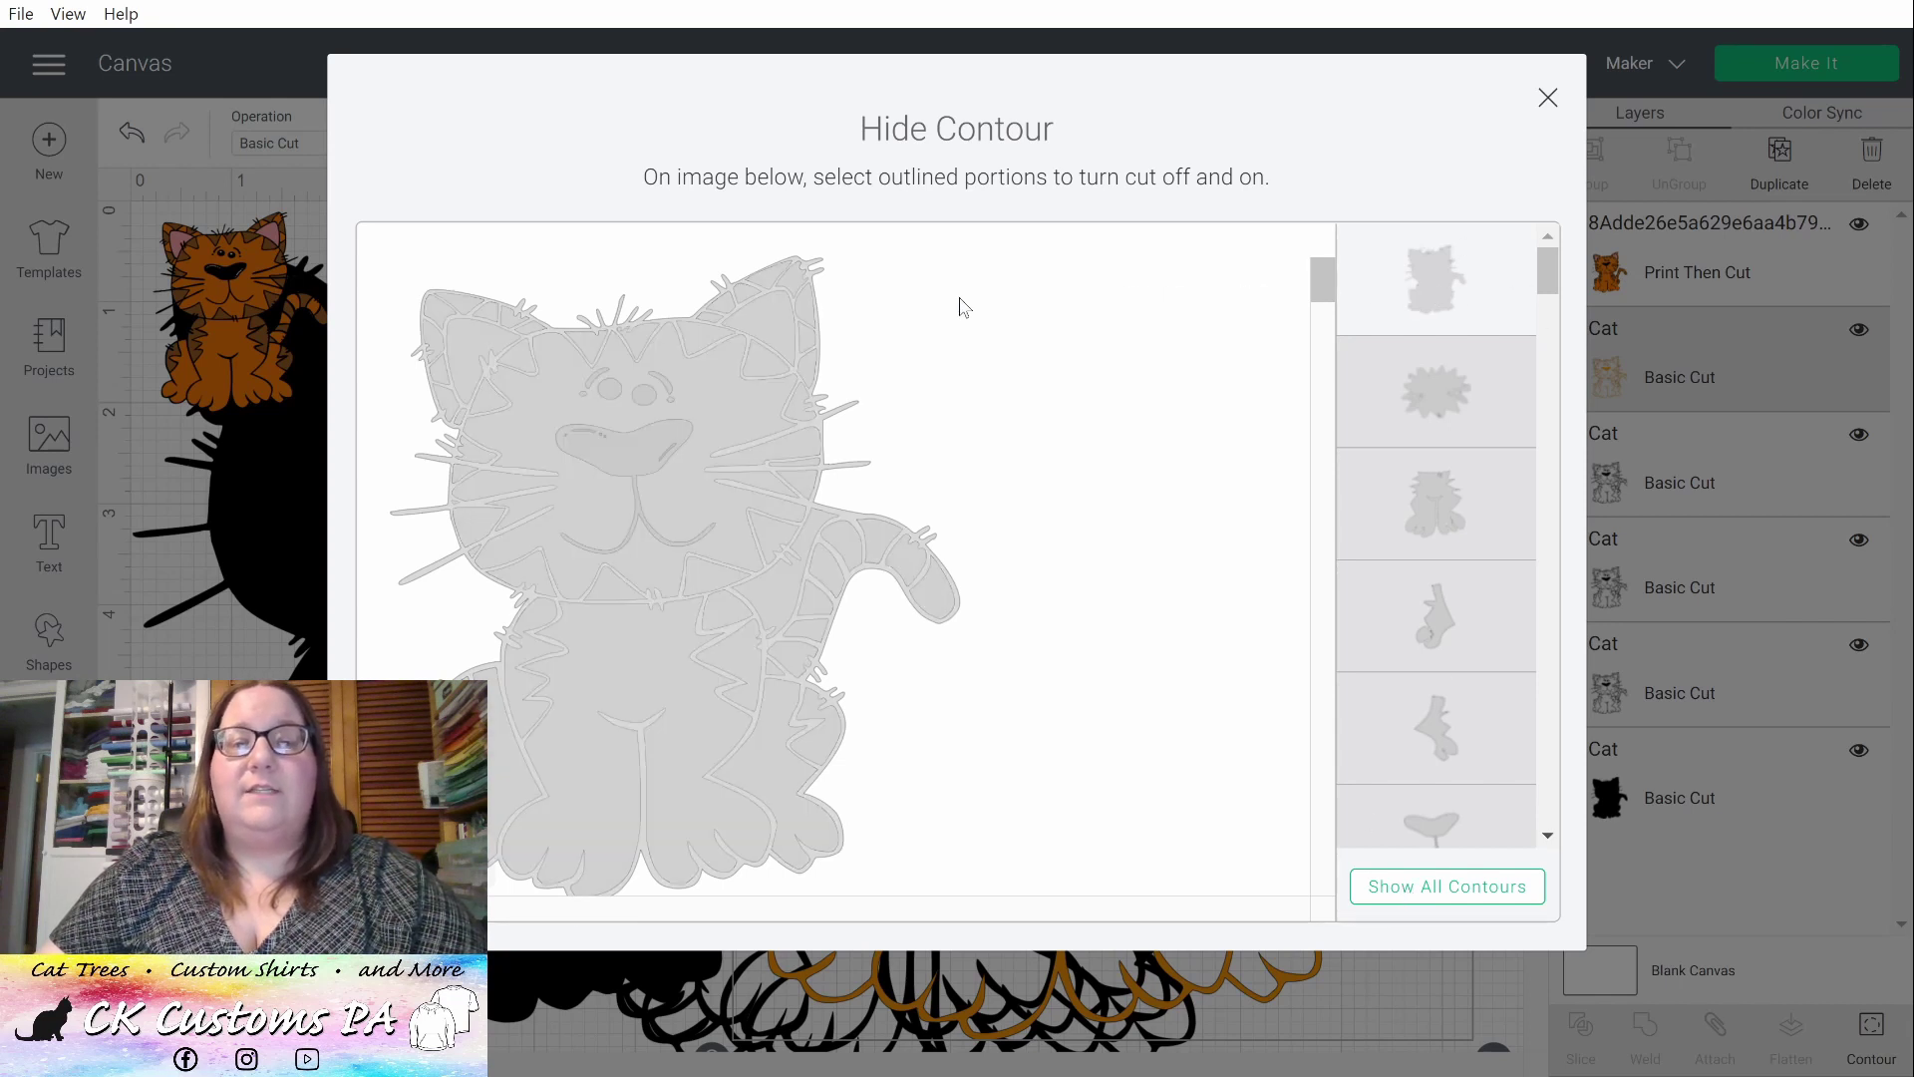
{"action": "left_click", "coordinate": [730, 404]}
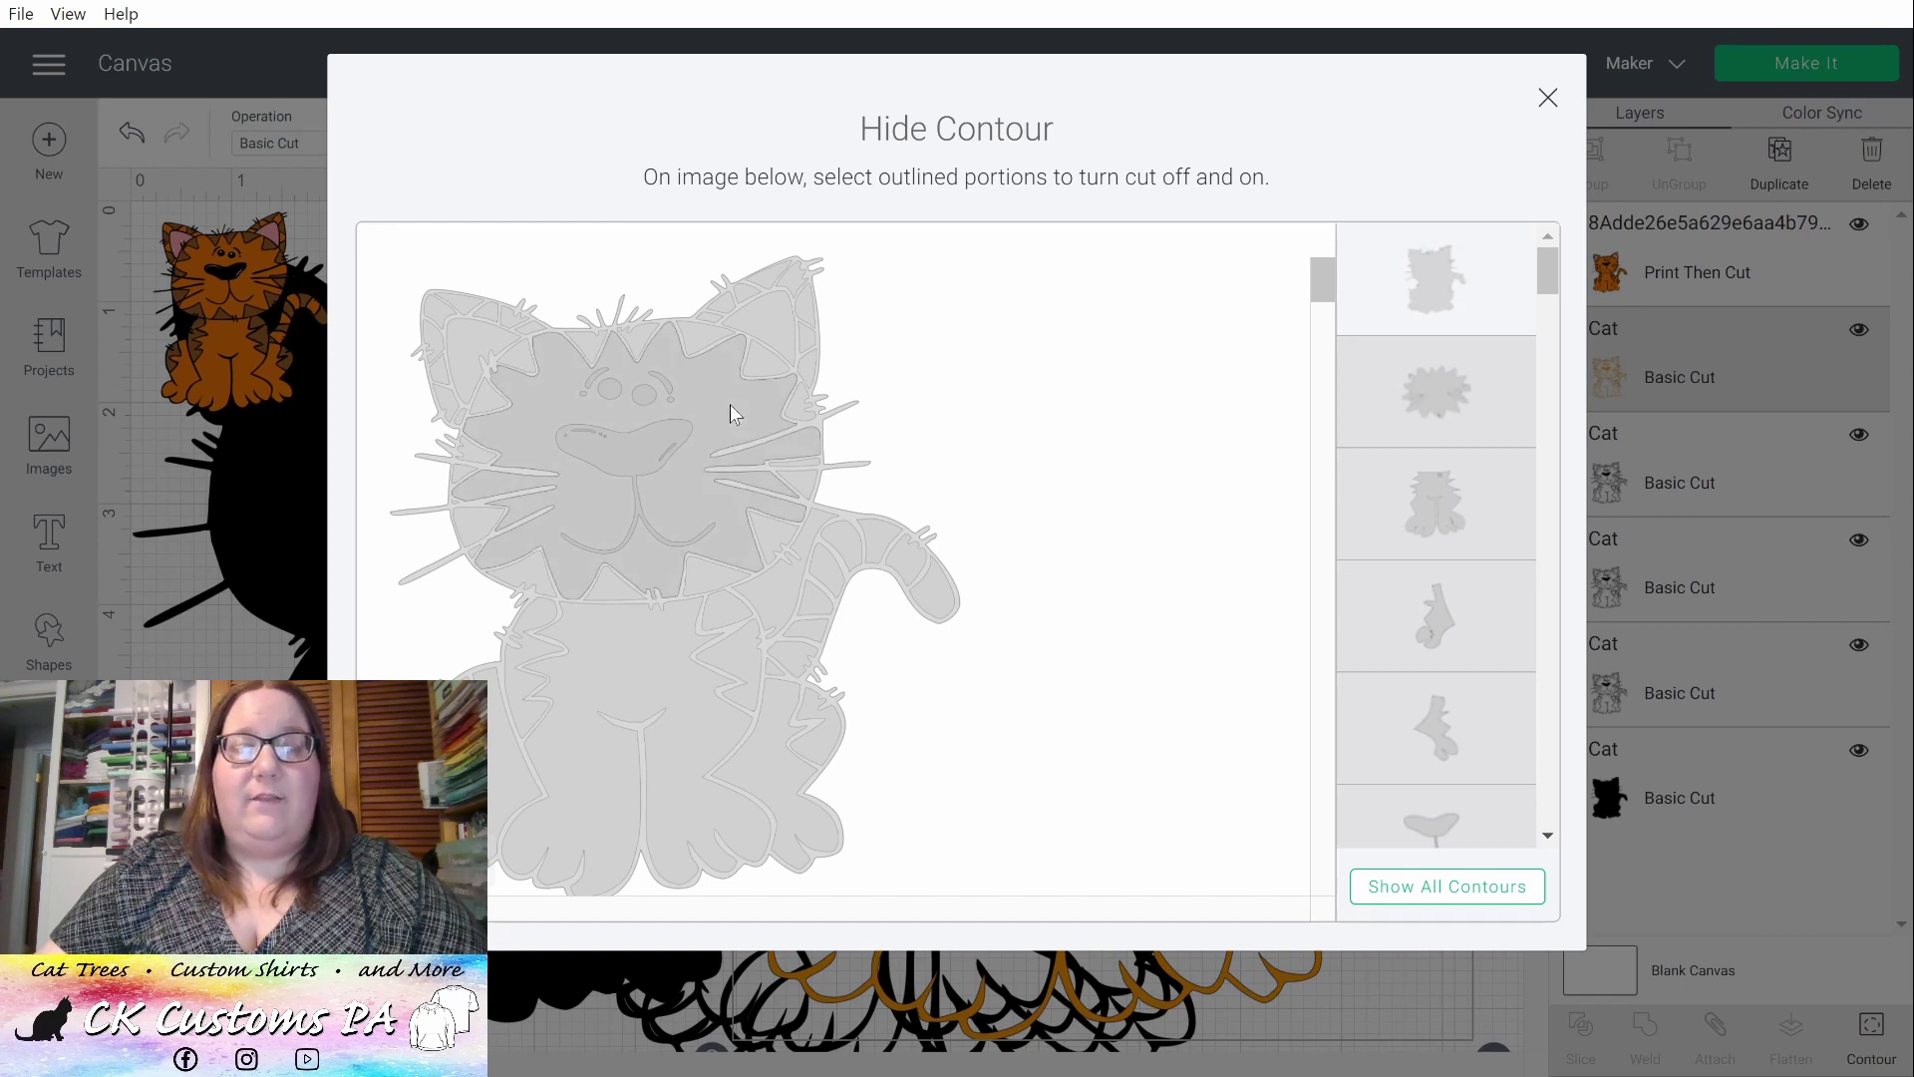
{"action": "left_click", "coordinate": [728, 405]}
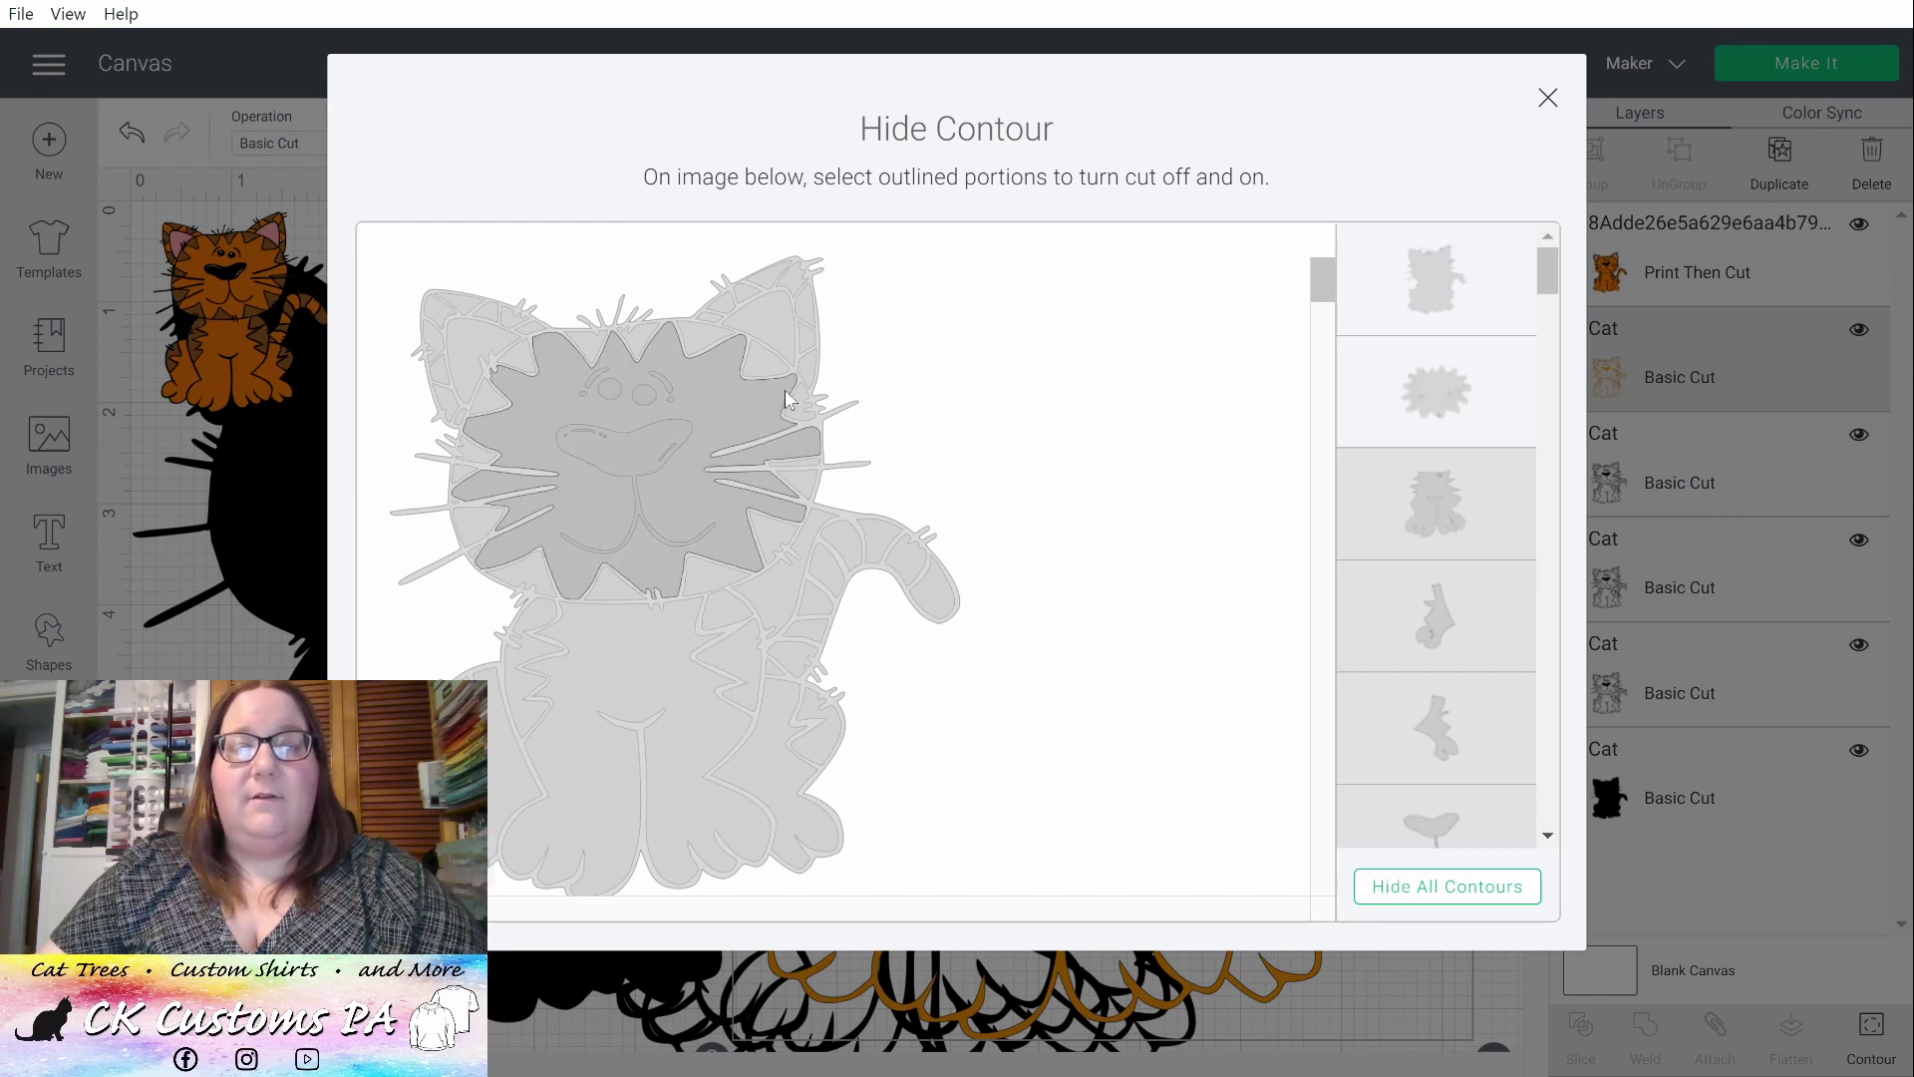
- Turn off the outer silhouette contour and turn on the body, leg, ear, tail, eye and nose-mouth contours to finish the orange layer
{"action": "left_click", "coordinate": [1452, 268]}
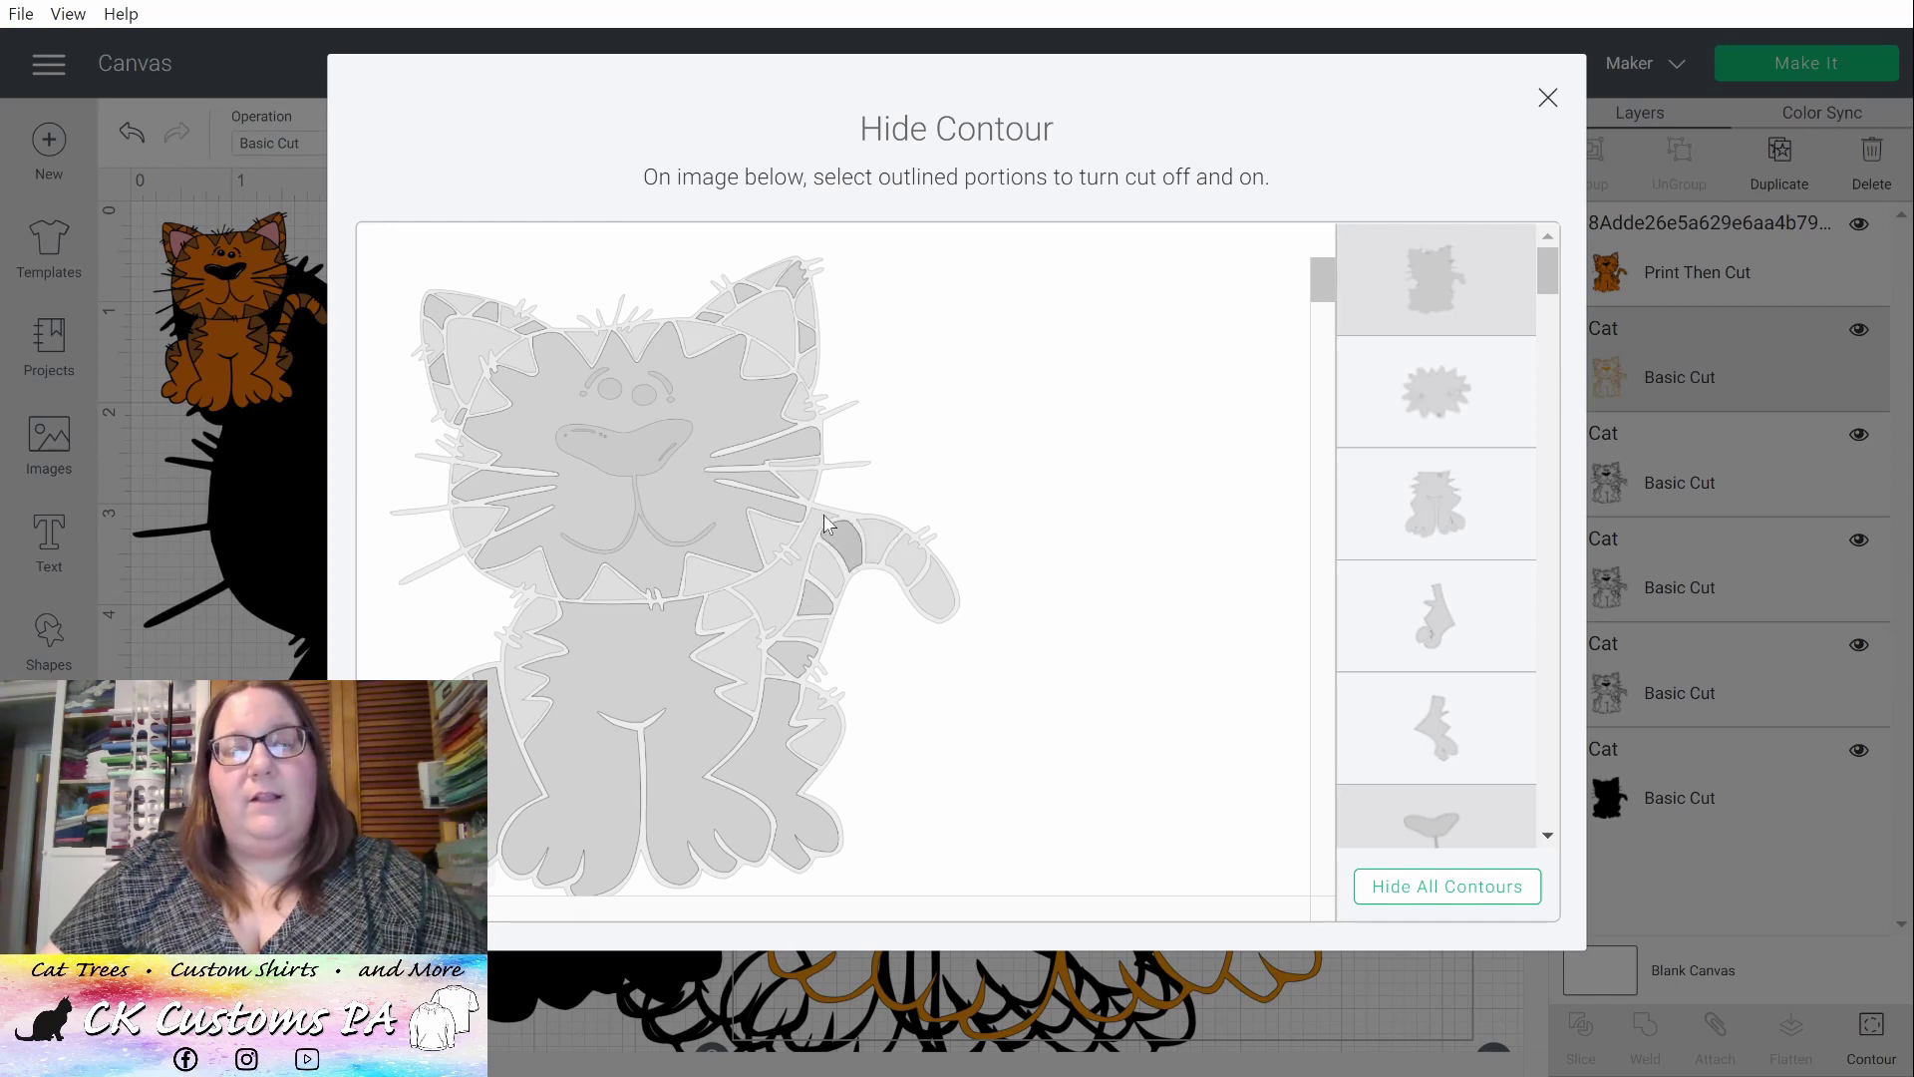
{"action": "left_click", "coordinate": [915, 560]}
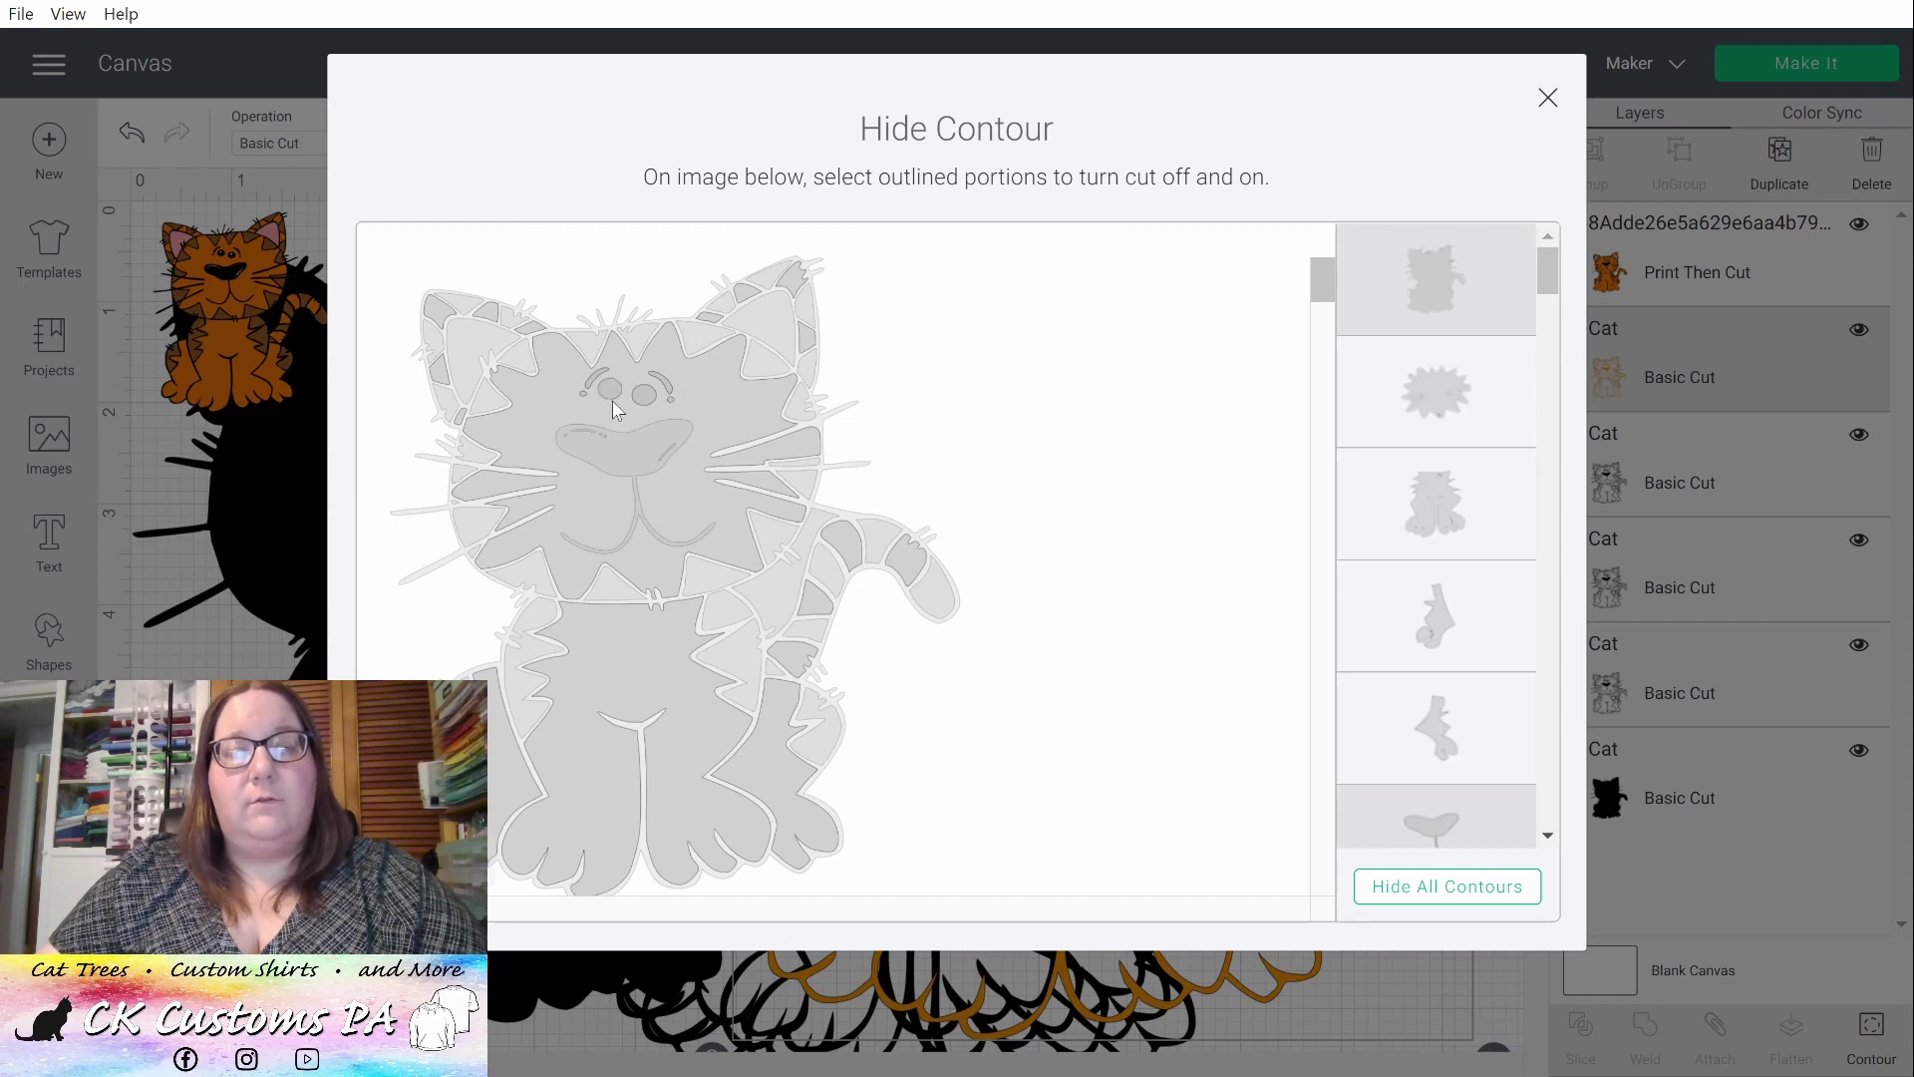
{"action": "left_click", "coordinate": [620, 471]}
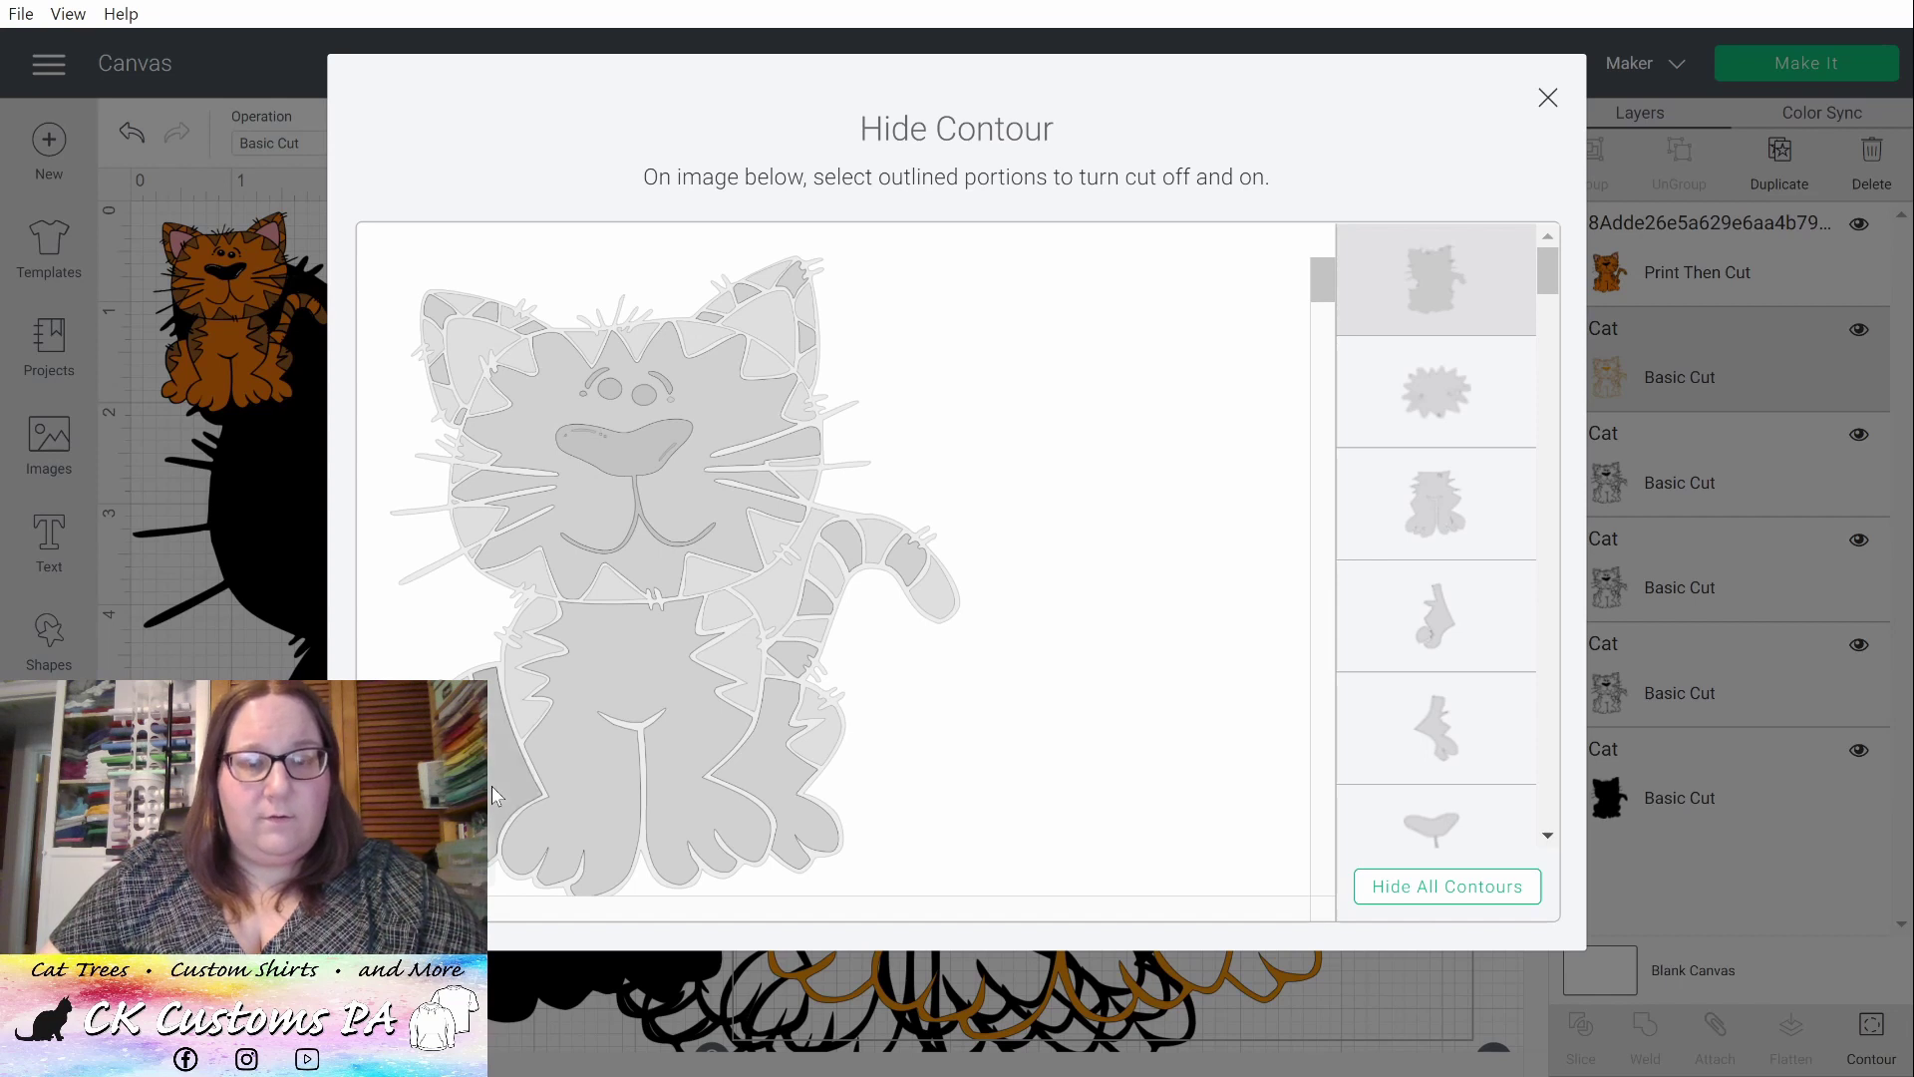
{"action": "left_click", "coordinate": [1547, 99]}
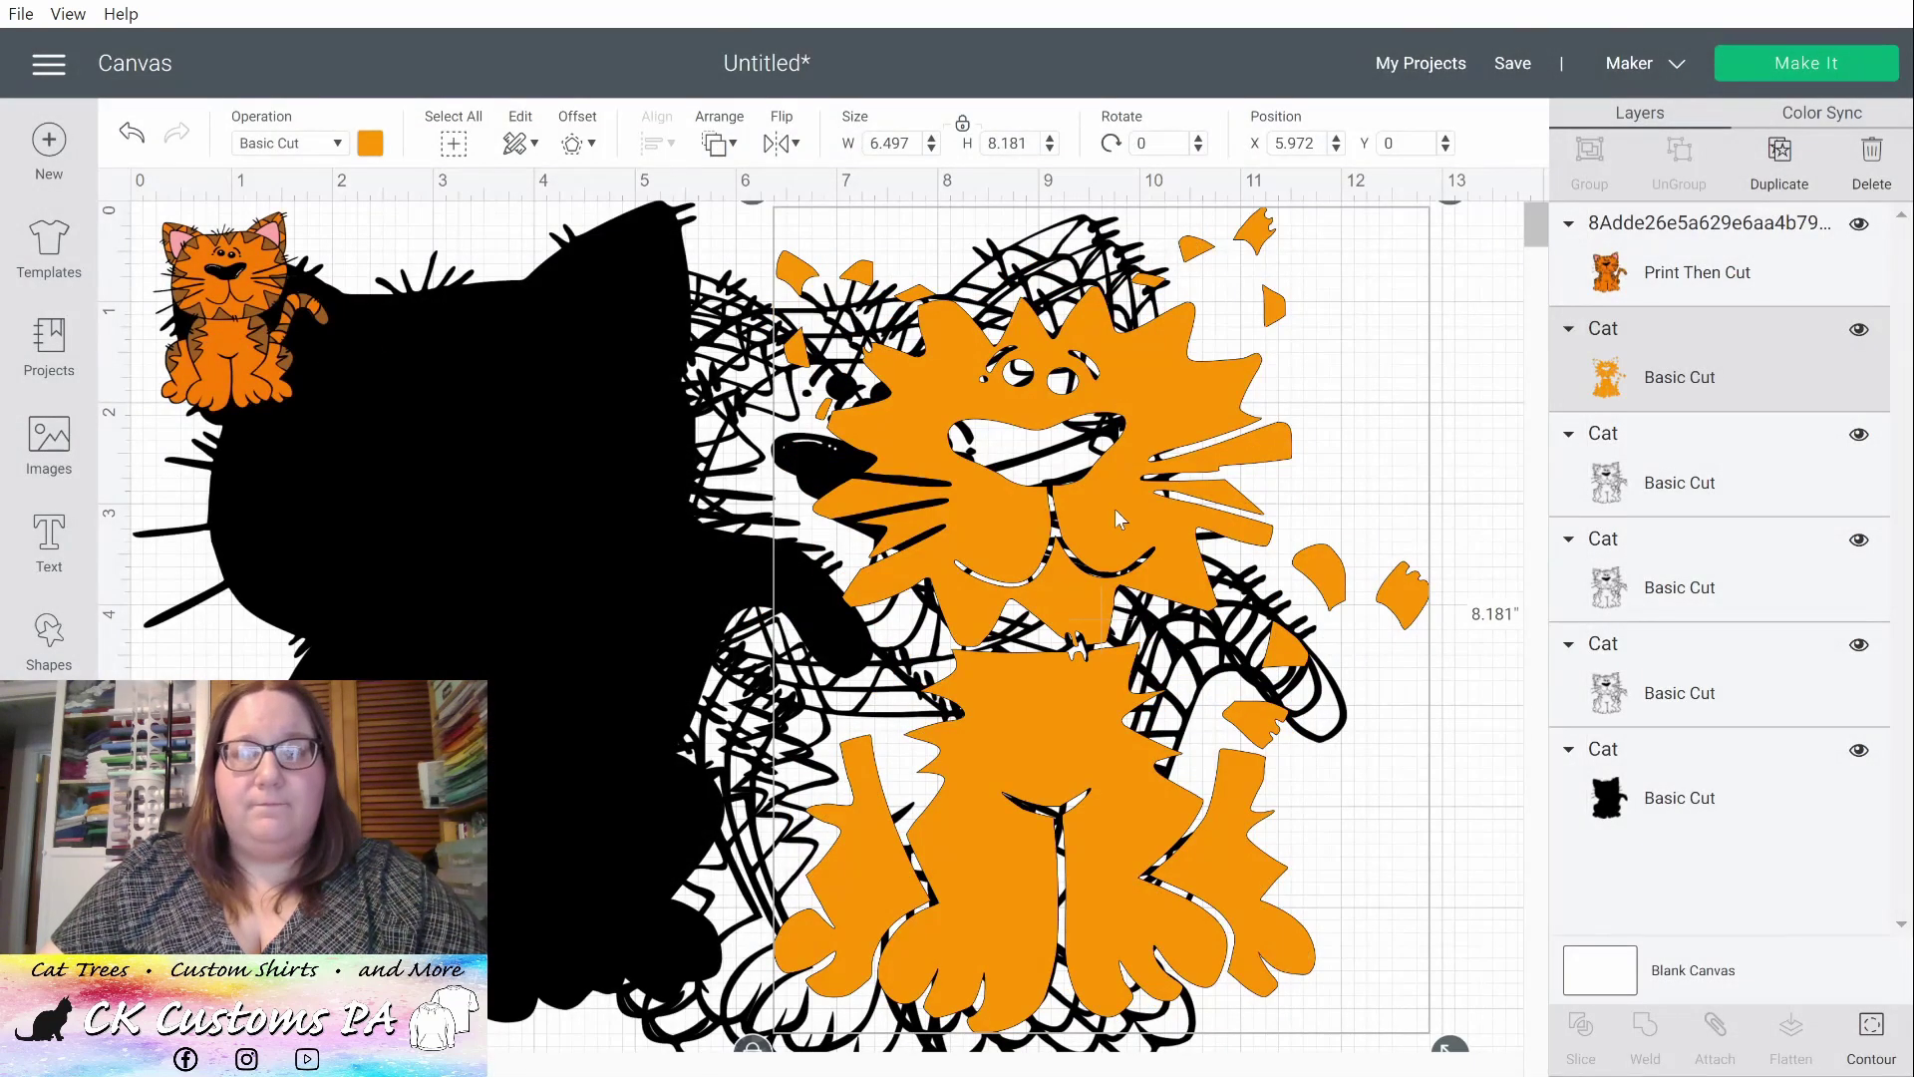
- Place the orange pieces over the black silhouette at about X 0.43, Y 0.02 and review their contours
{"action": "left_click_drag", "start_coordinate": [1127, 507], "coordinate": [528, 503]}
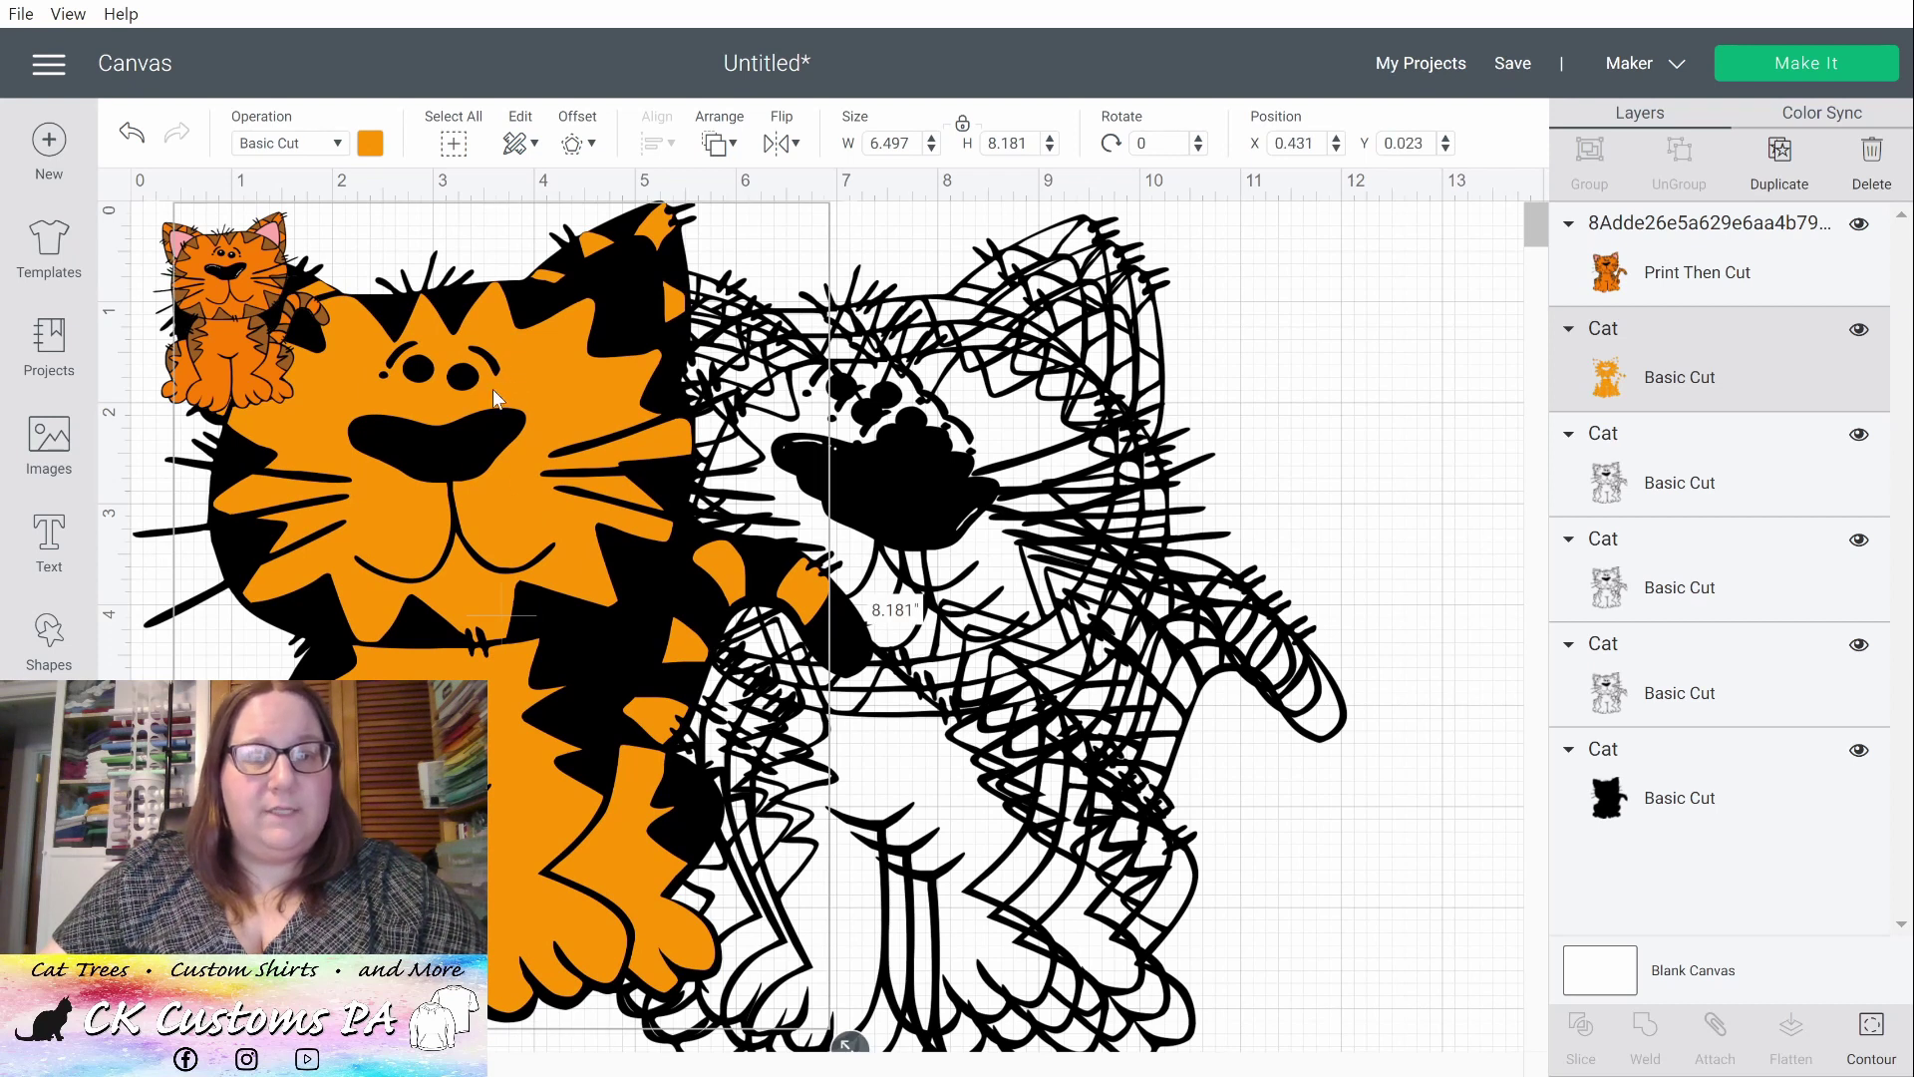
{"action": "left_click", "coordinate": [1873, 1034]}
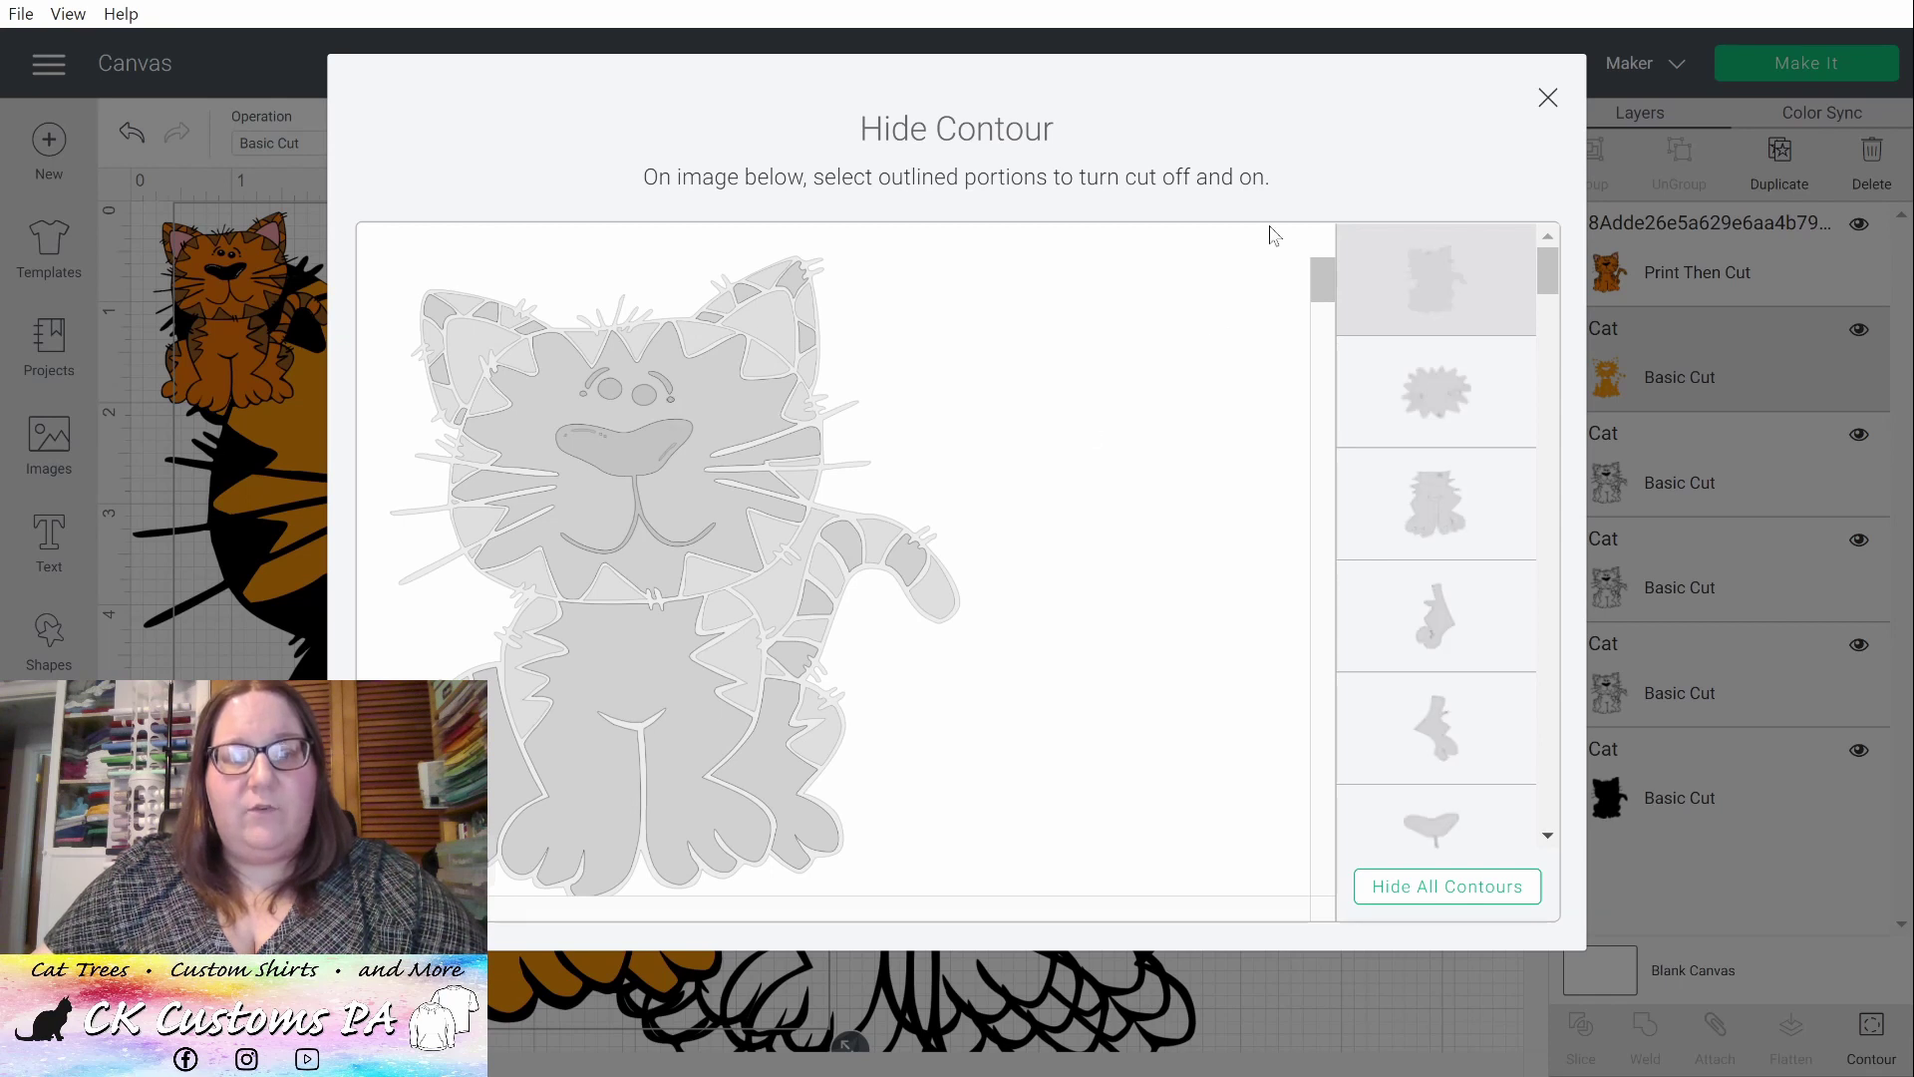
{"action": "left_click", "coordinate": [1547, 98]}
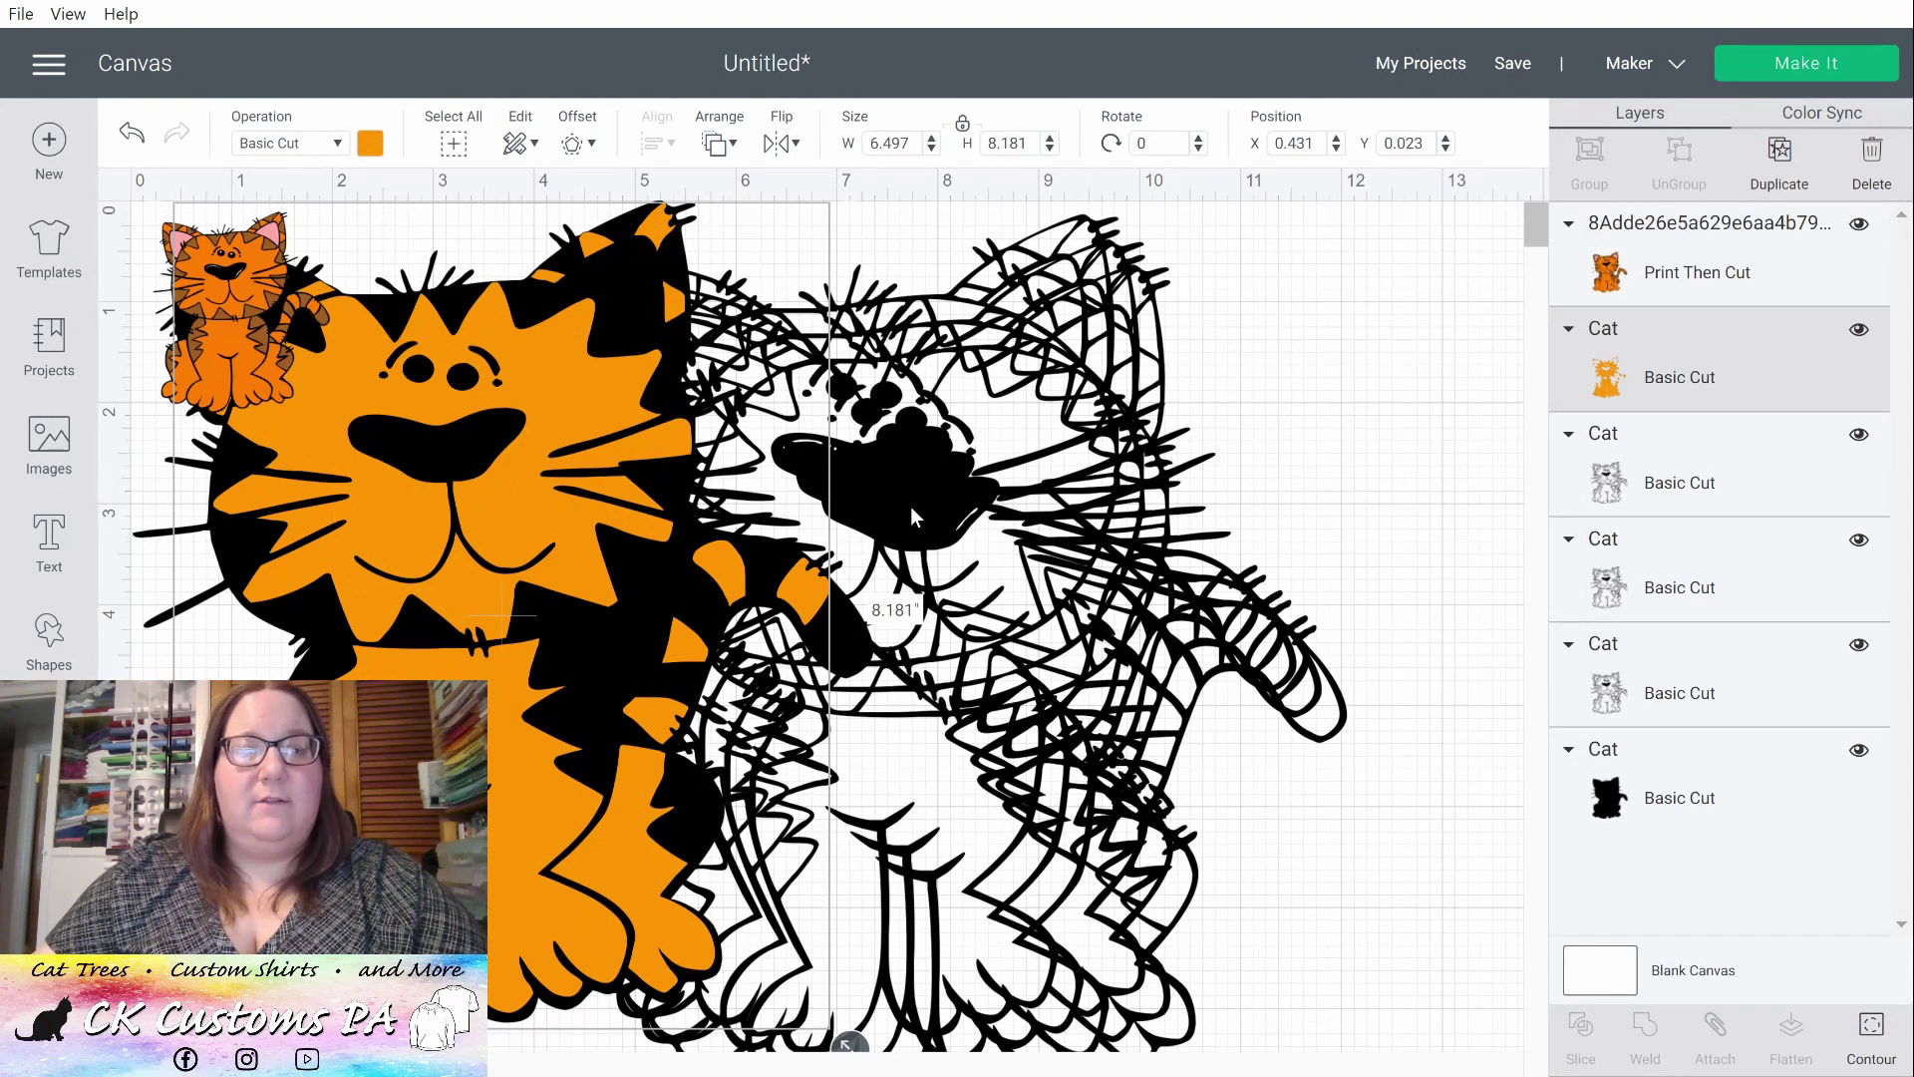
- Recolor the next black outline cat brown and move it to about X 6.08, Y 0
{"action": "left_click_drag", "start_coordinate": [930, 519], "coordinate": [1121, 428]}
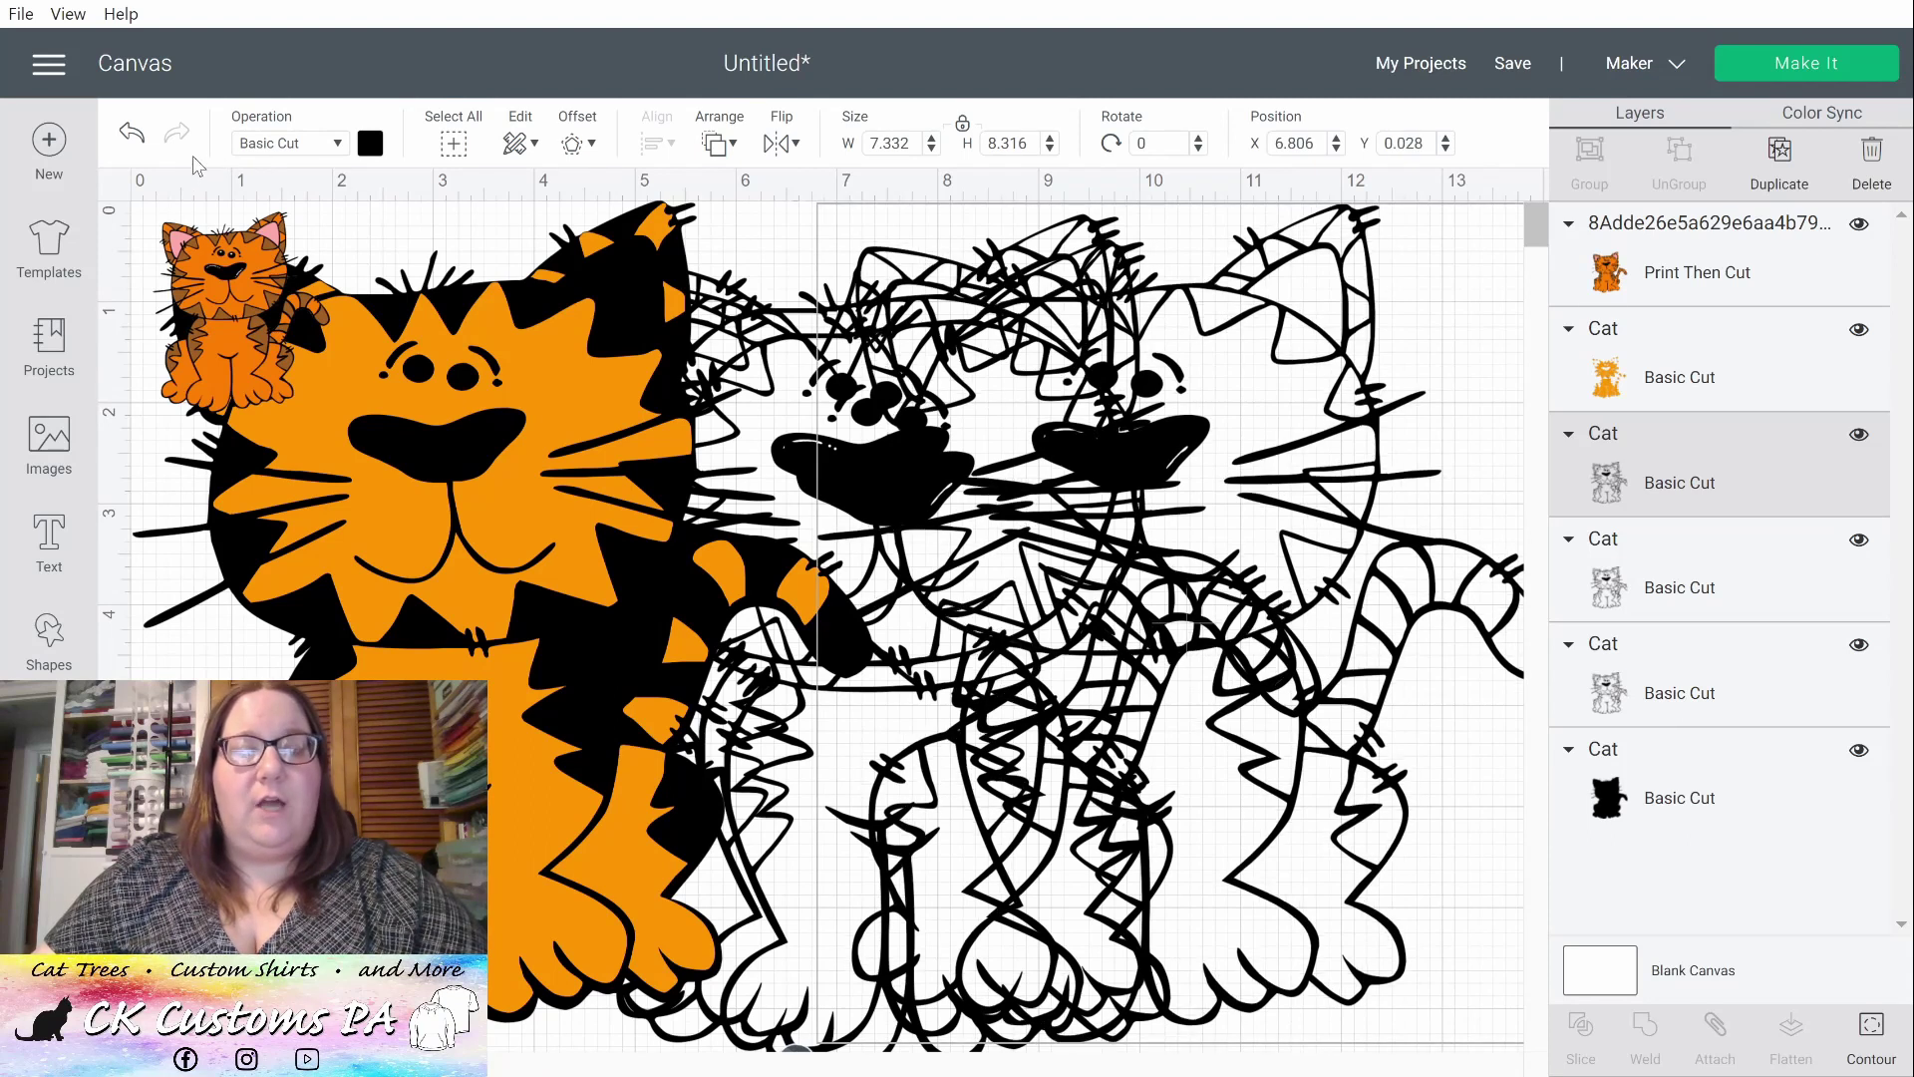
{"action": "left_click", "coordinate": [371, 145]}
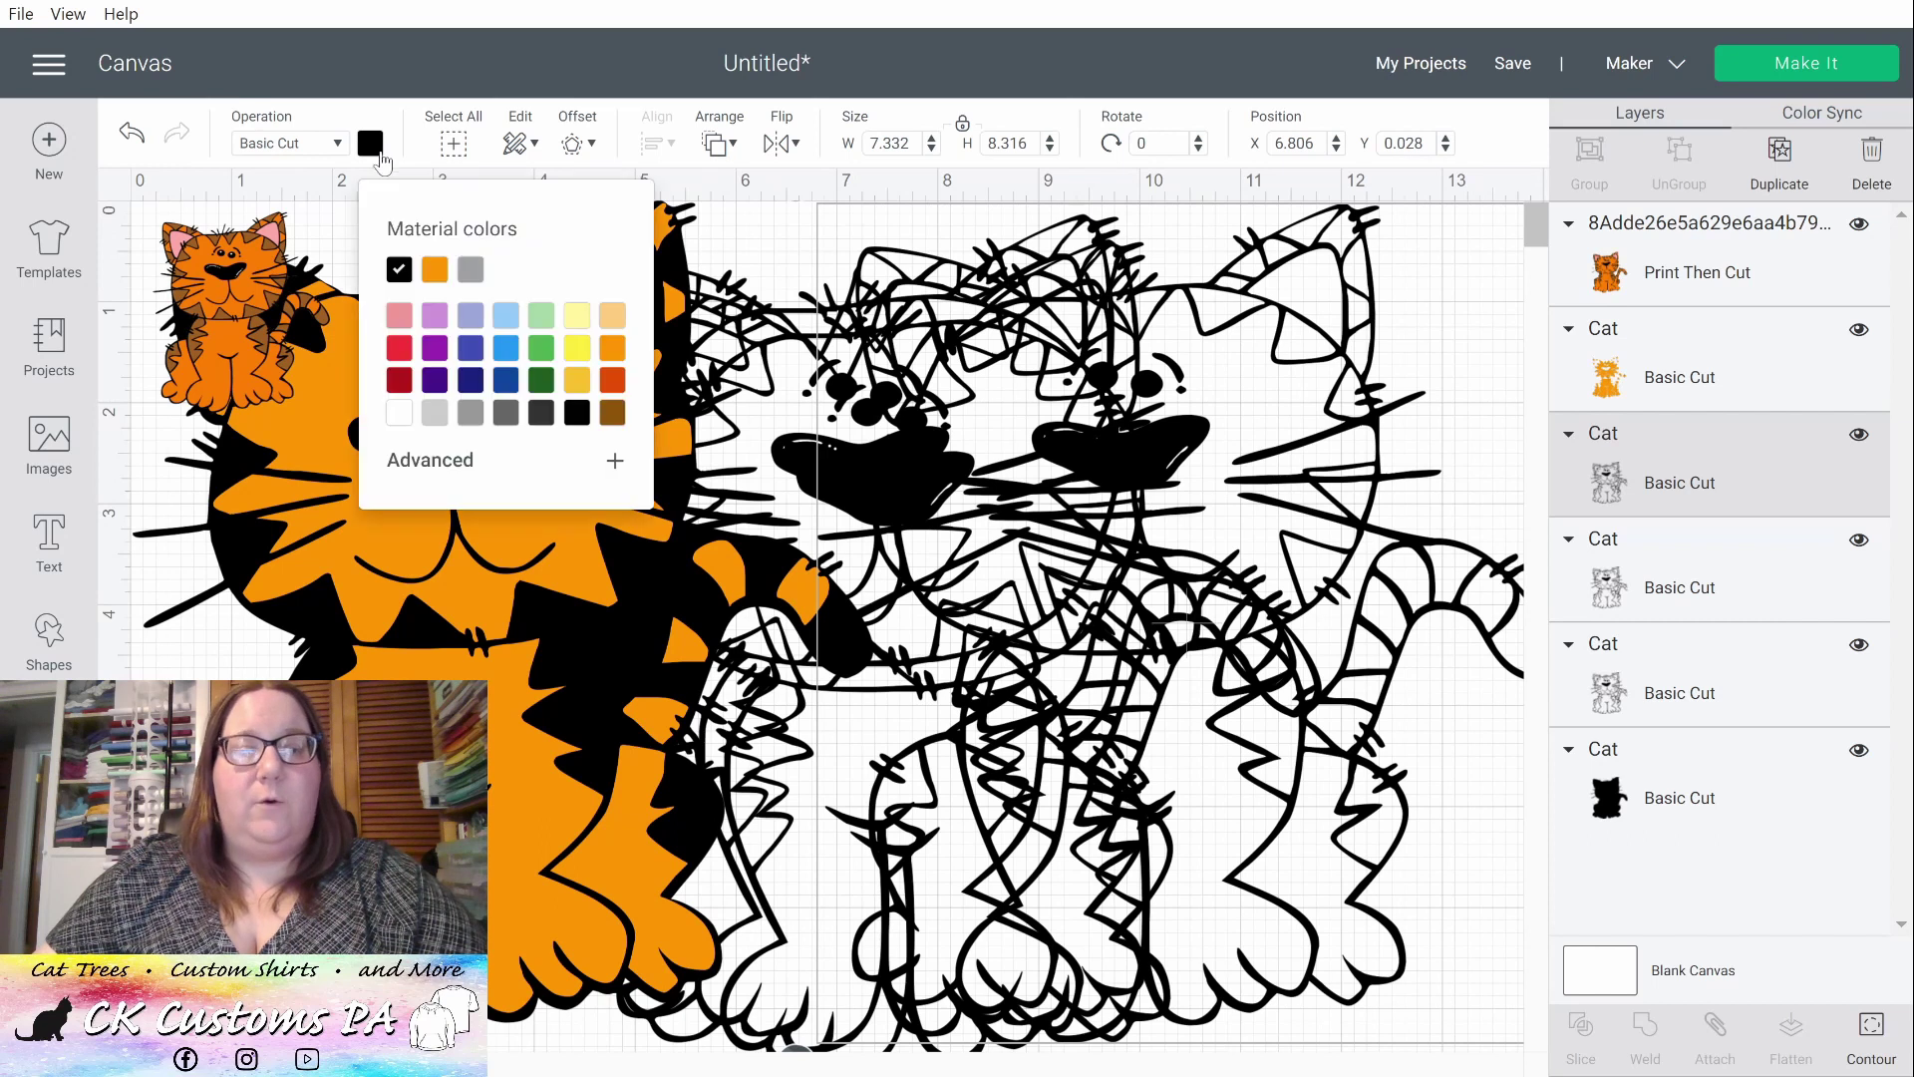
{"action": "left_click", "coordinate": [616, 413]}
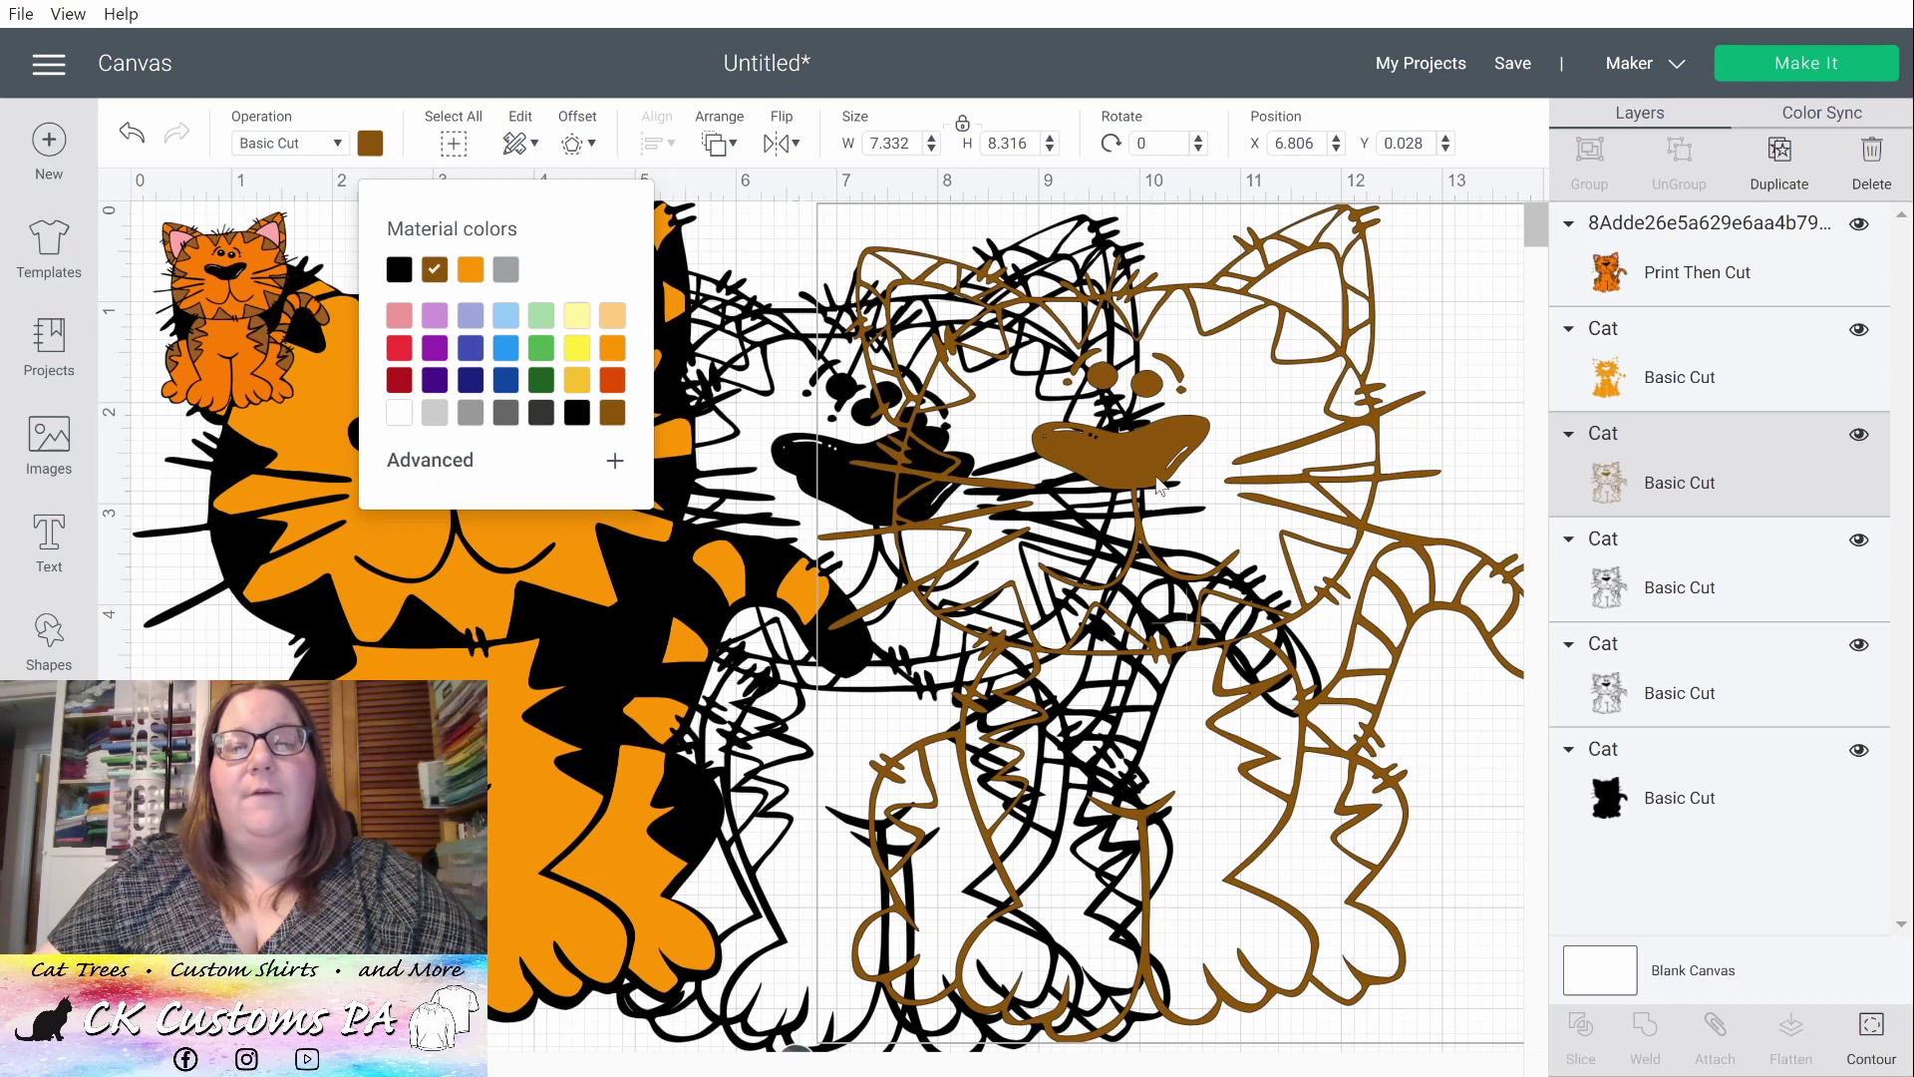
{"action": "left_click_drag", "start_coordinate": [1138, 475], "coordinate": [1062, 430]}
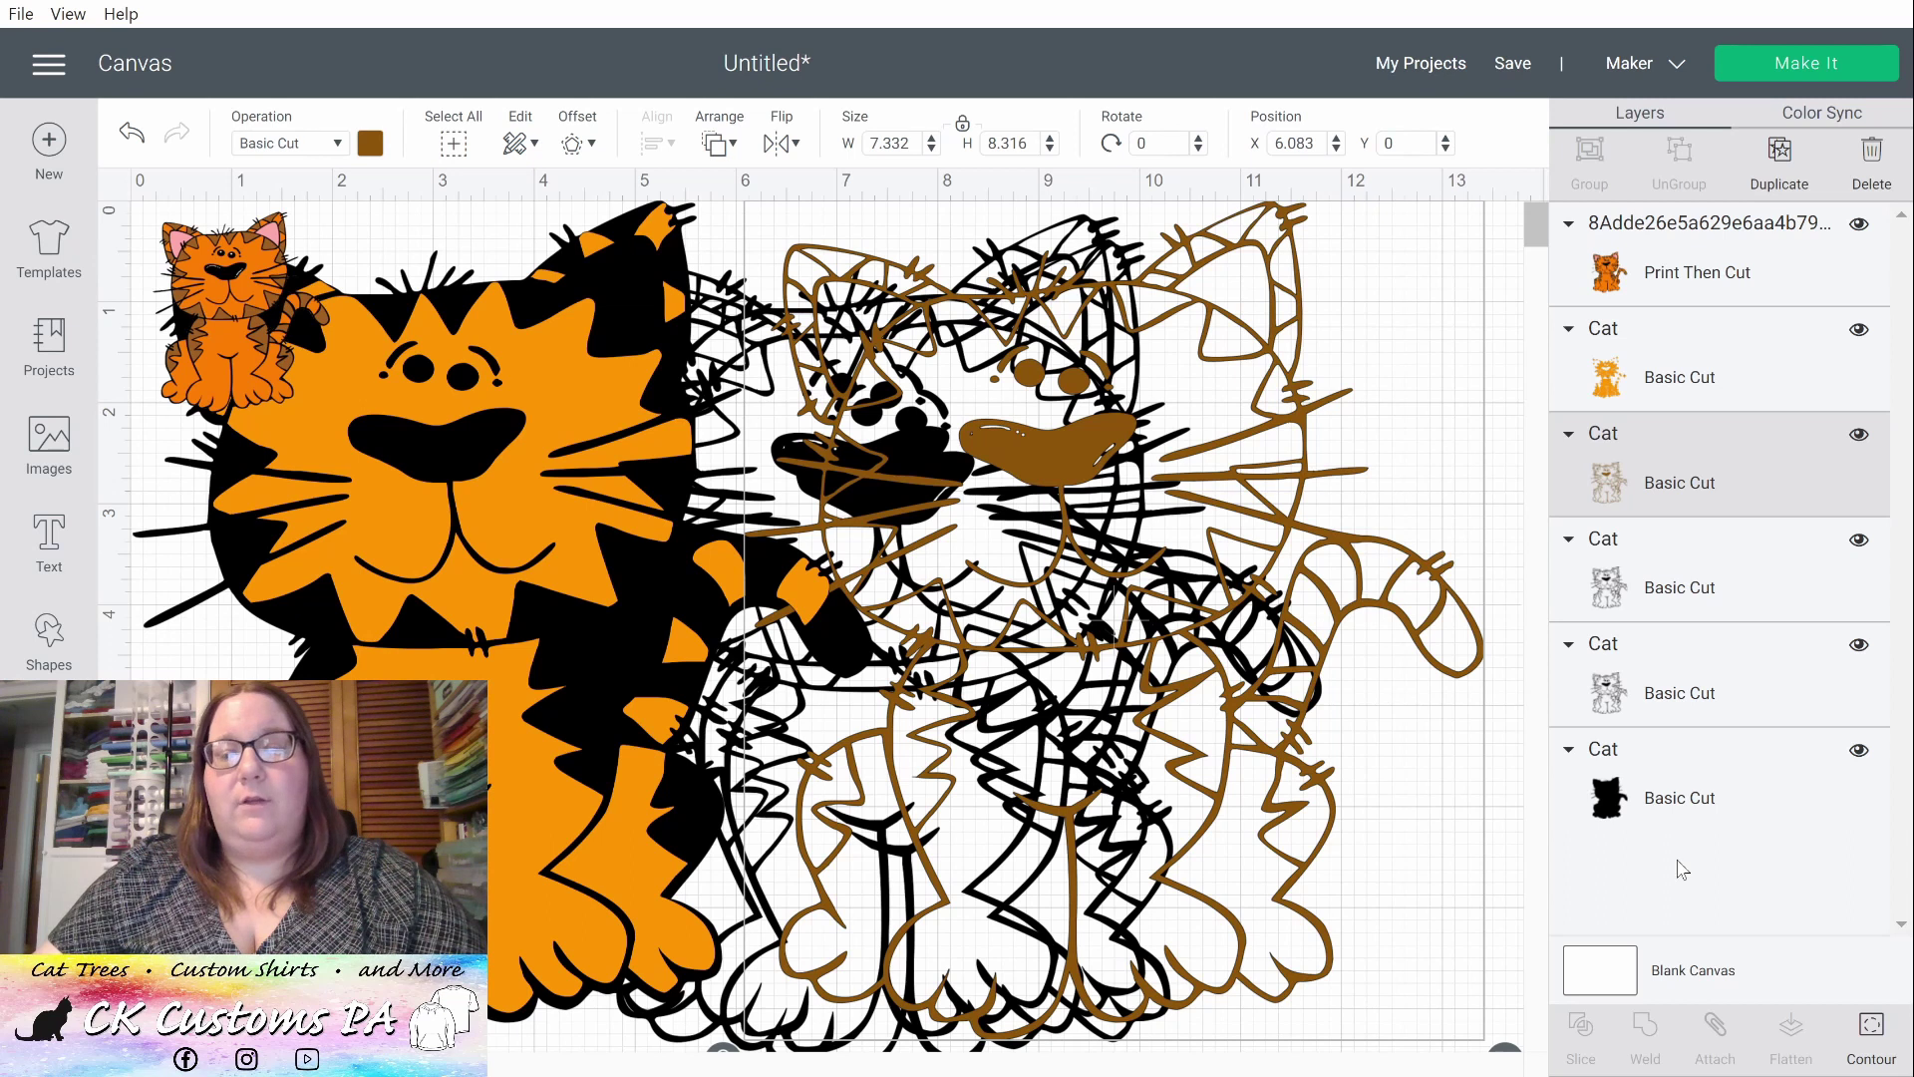
- Hide all contours of the brown outline cat, including the outer silhouette, except the stripe on the left ear's outer edge
{"action": "left_click", "coordinate": [1867, 1030]}
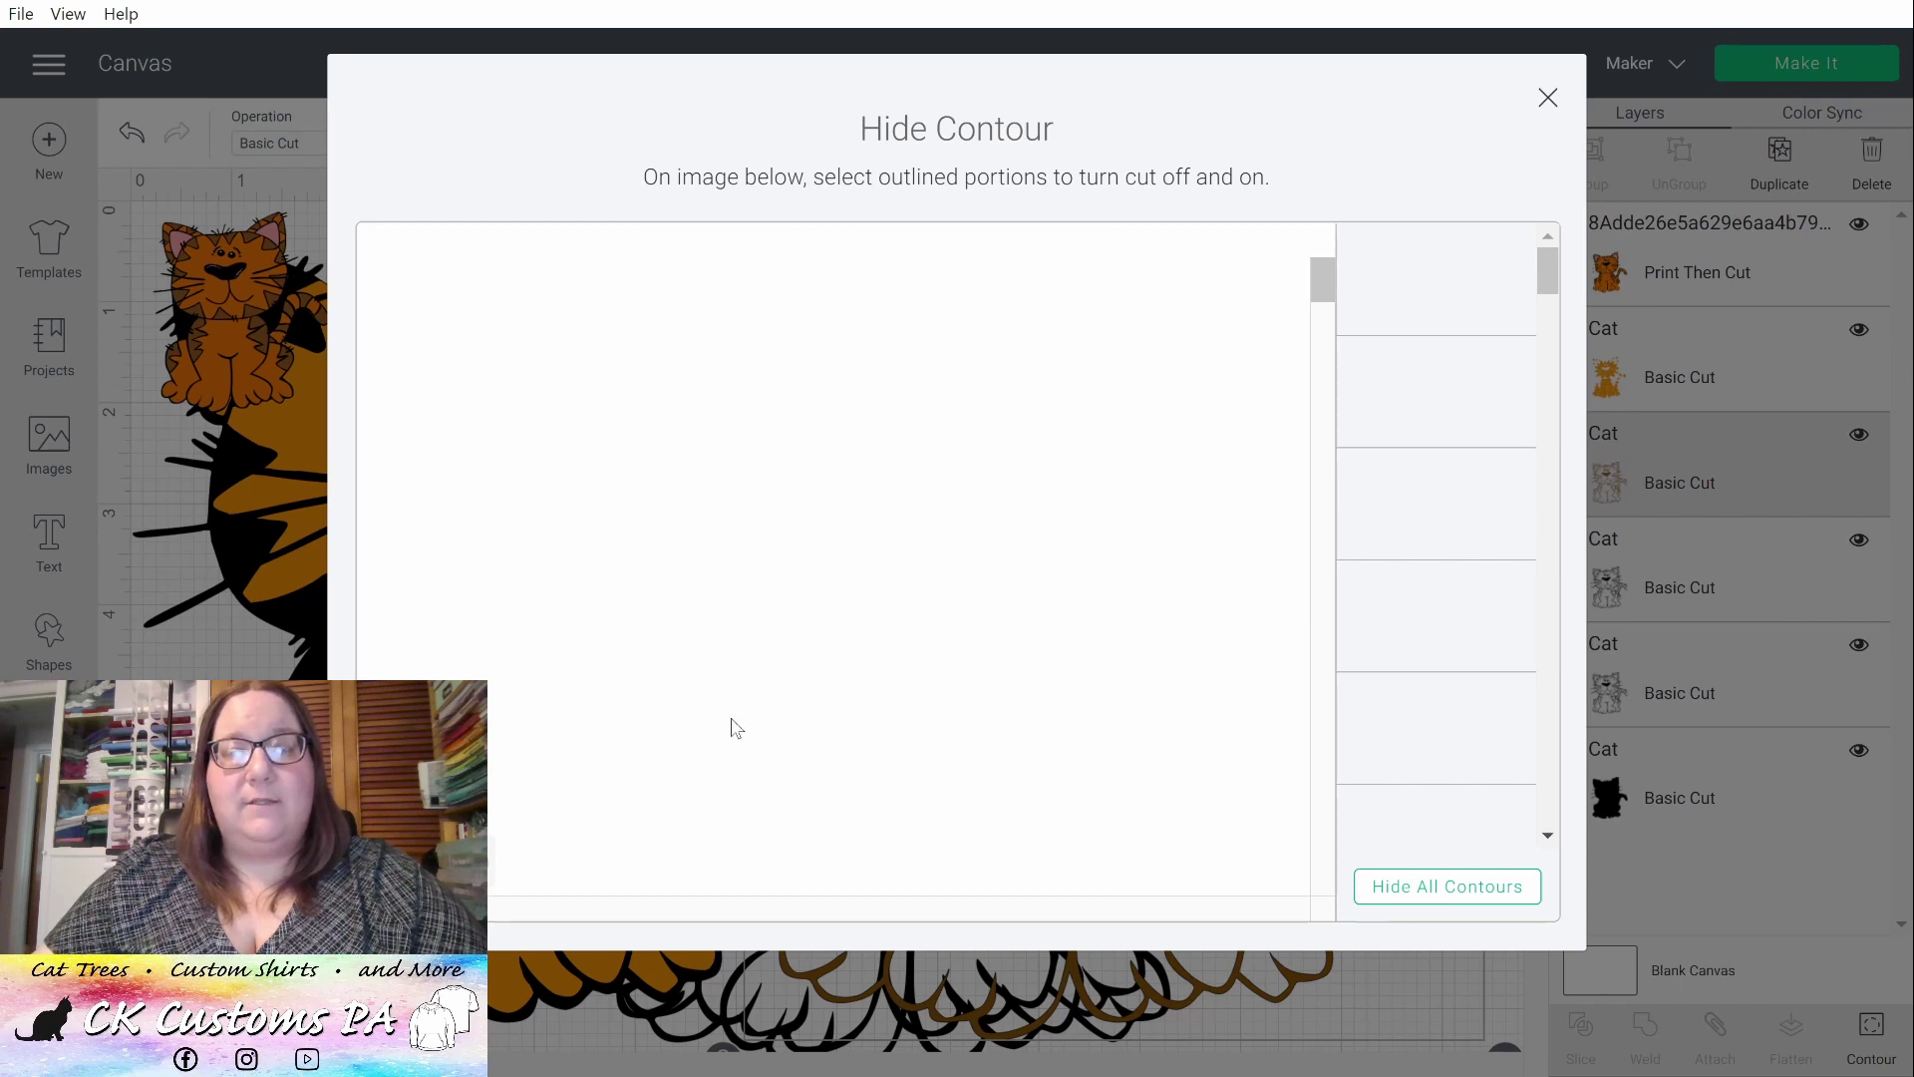
{"action": "left_click", "coordinate": [1474, 895]}
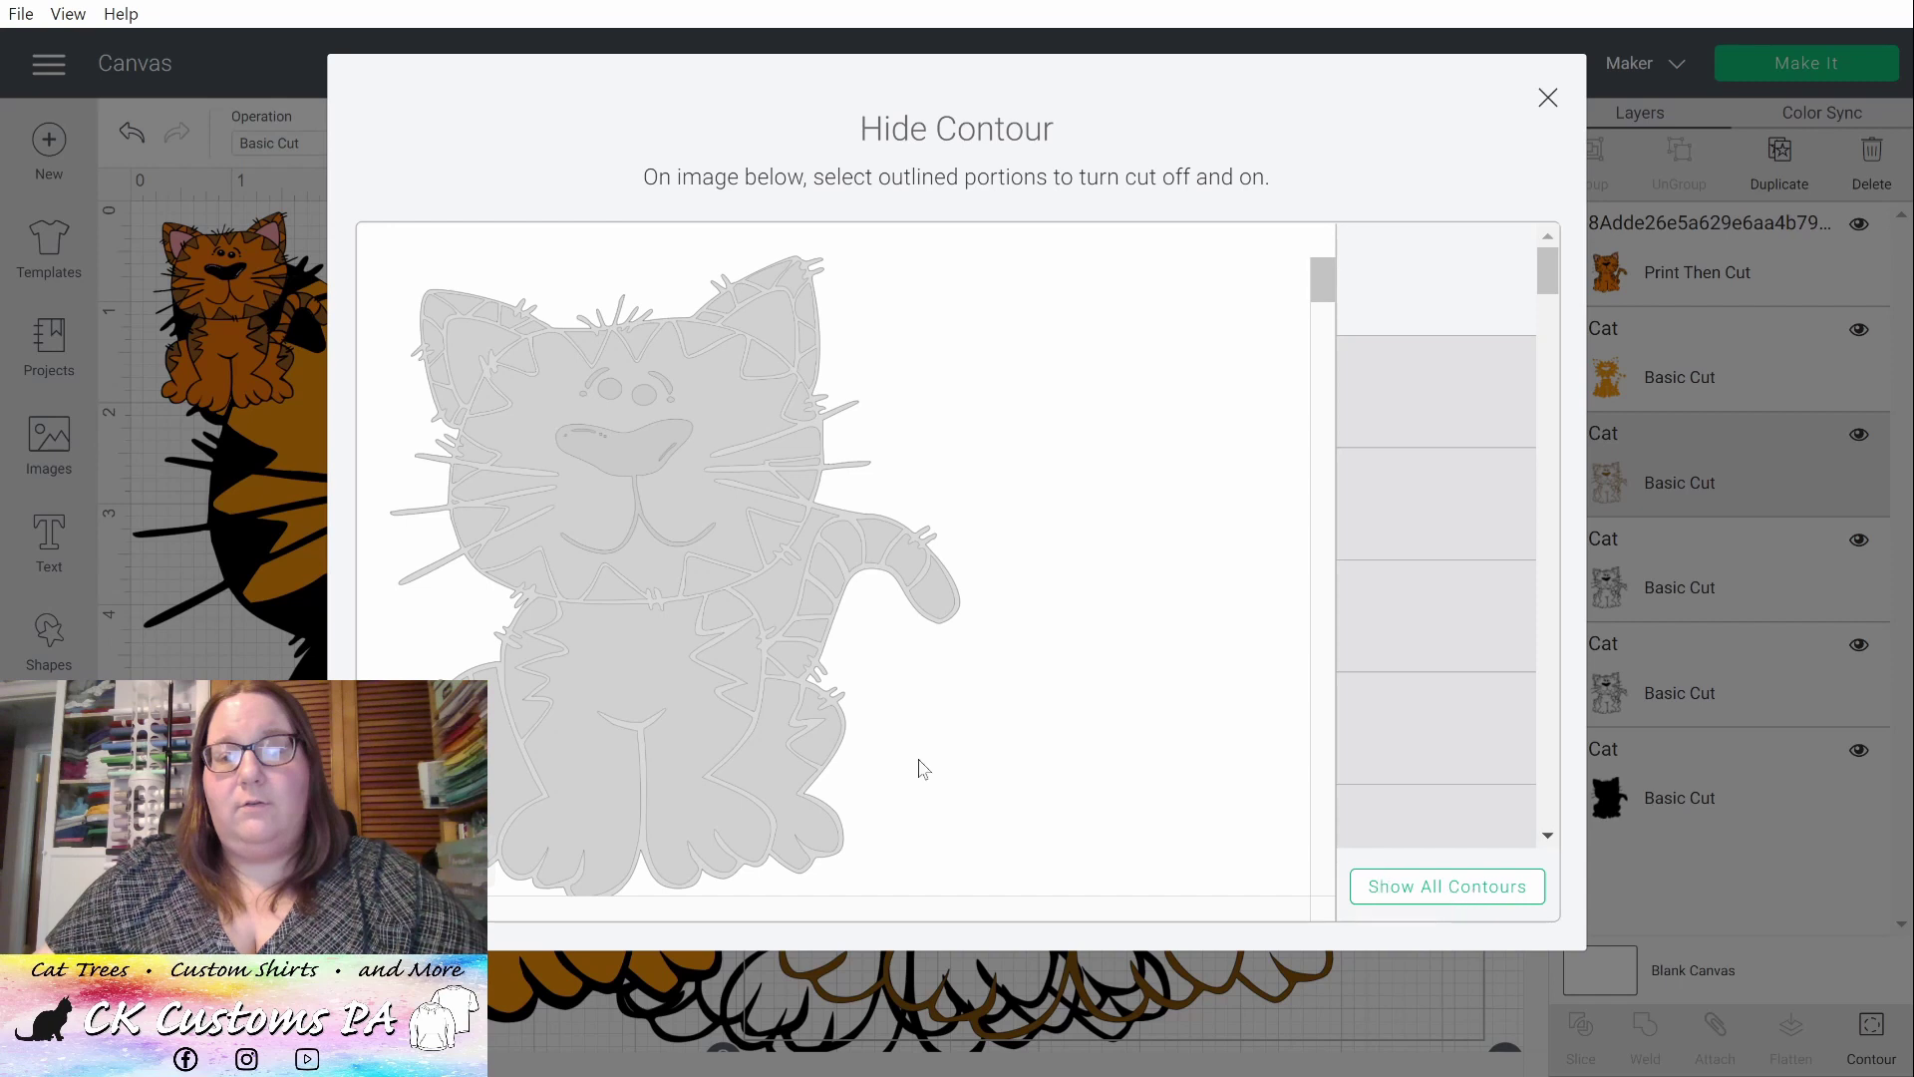
{"action": "left_click", "coordinate": [463, 287]}
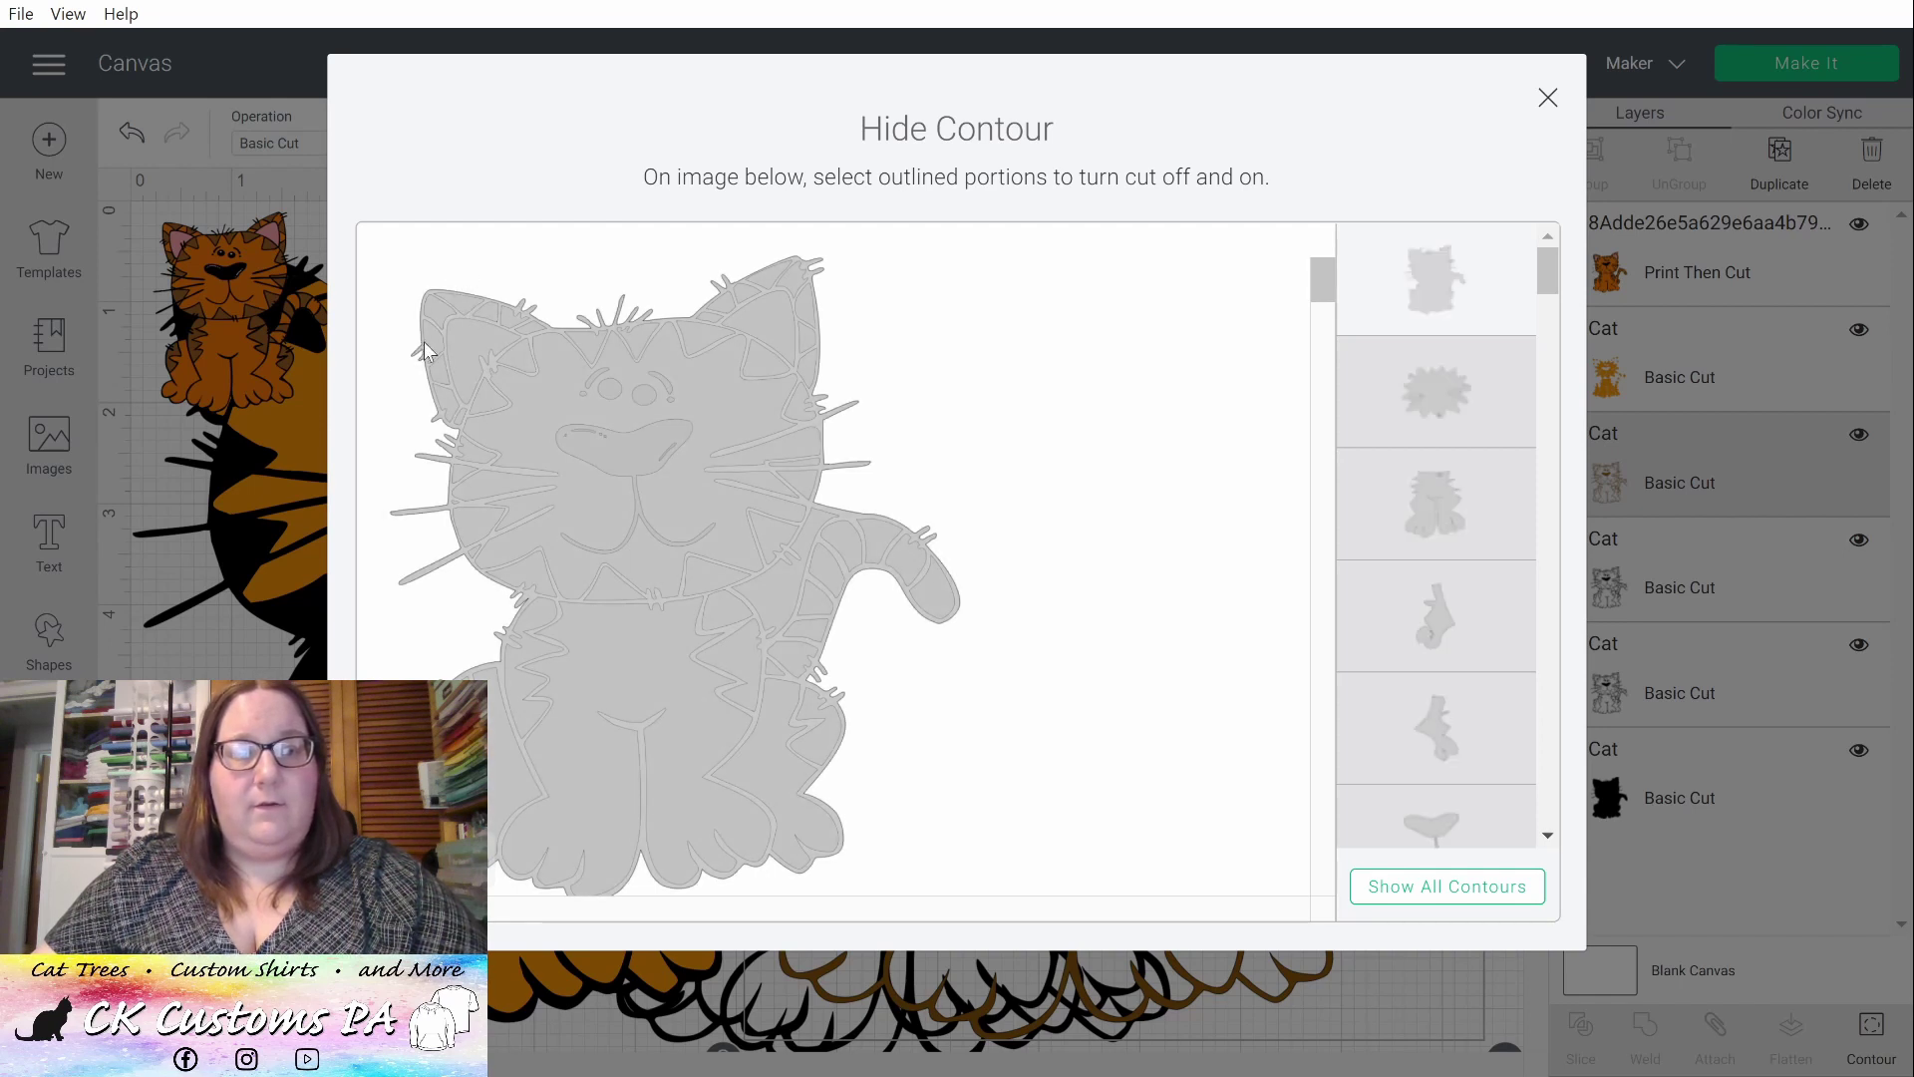
{"action": "left_click", "coordinate": [432, 344]}
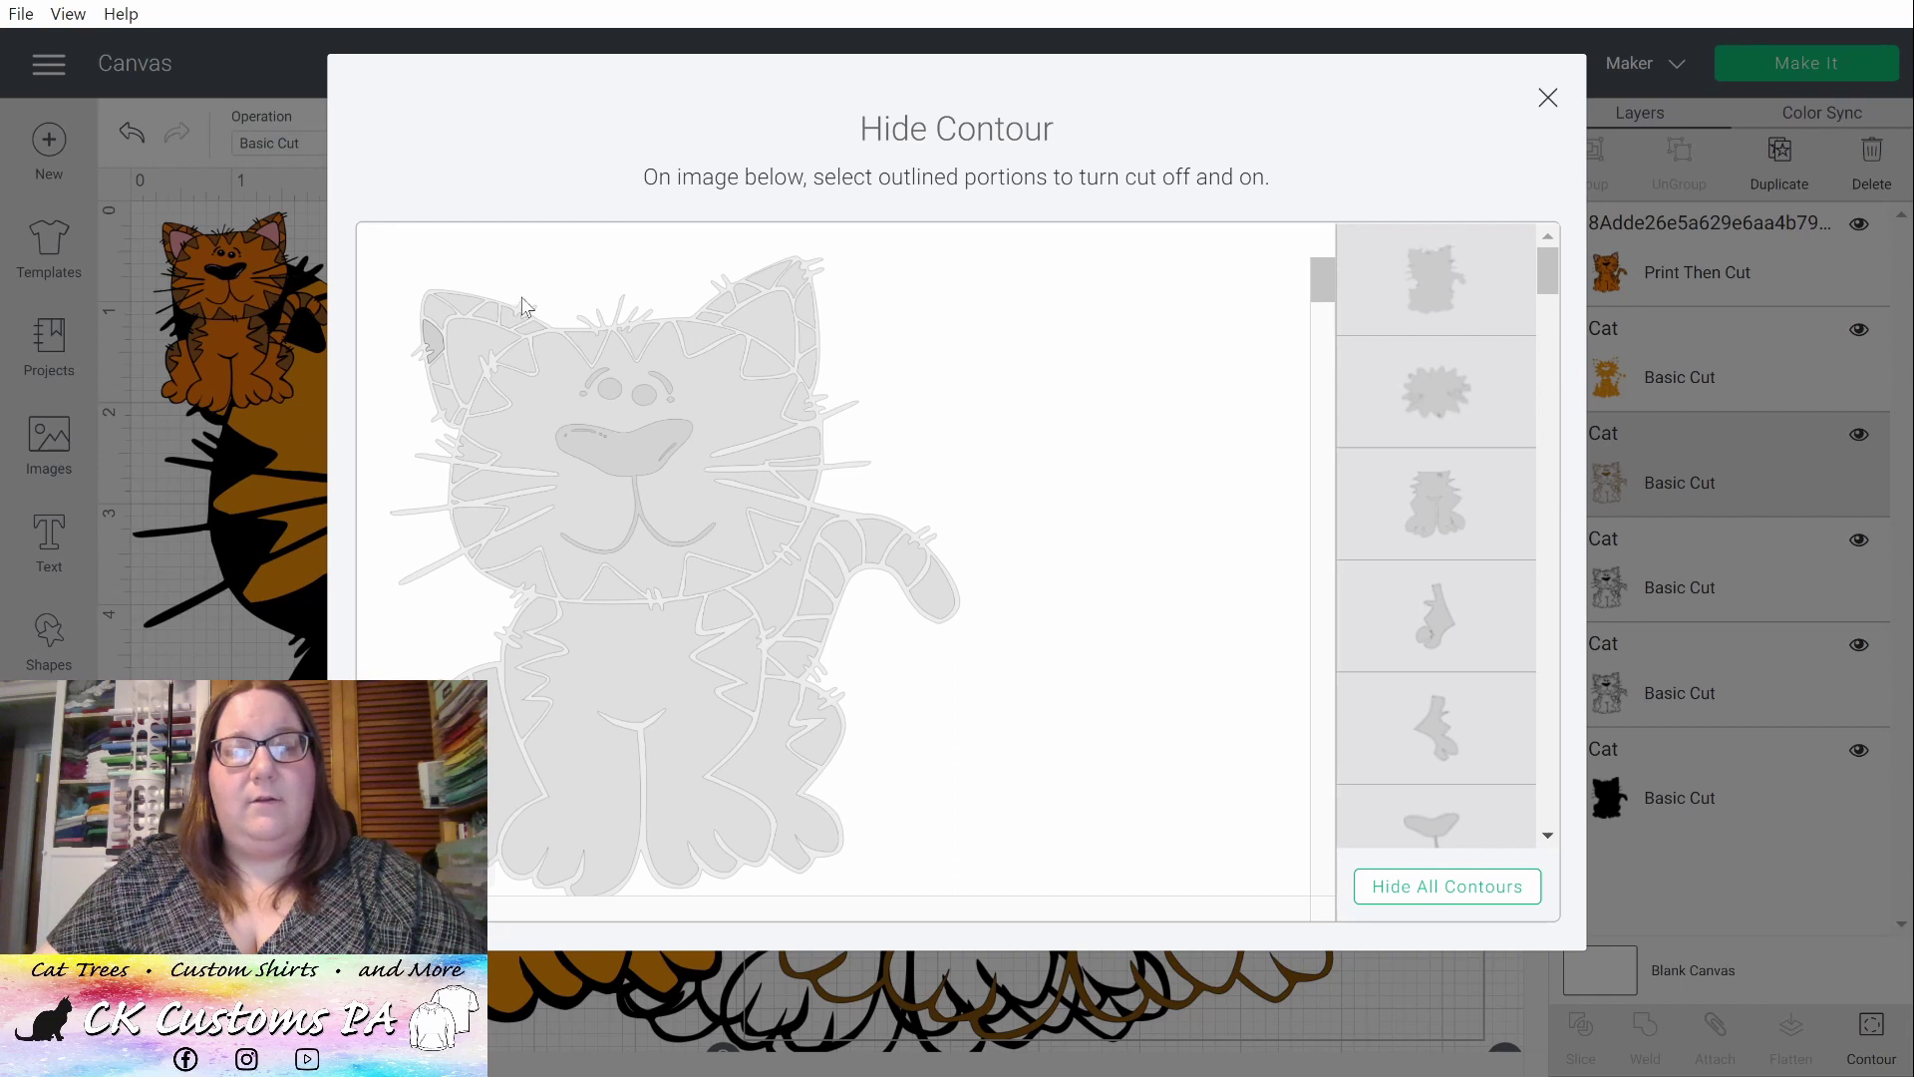
{"action": "left_click", "coordinate": [524, 304]}
{"action": "left_click", "coordinate": [524, 304]}
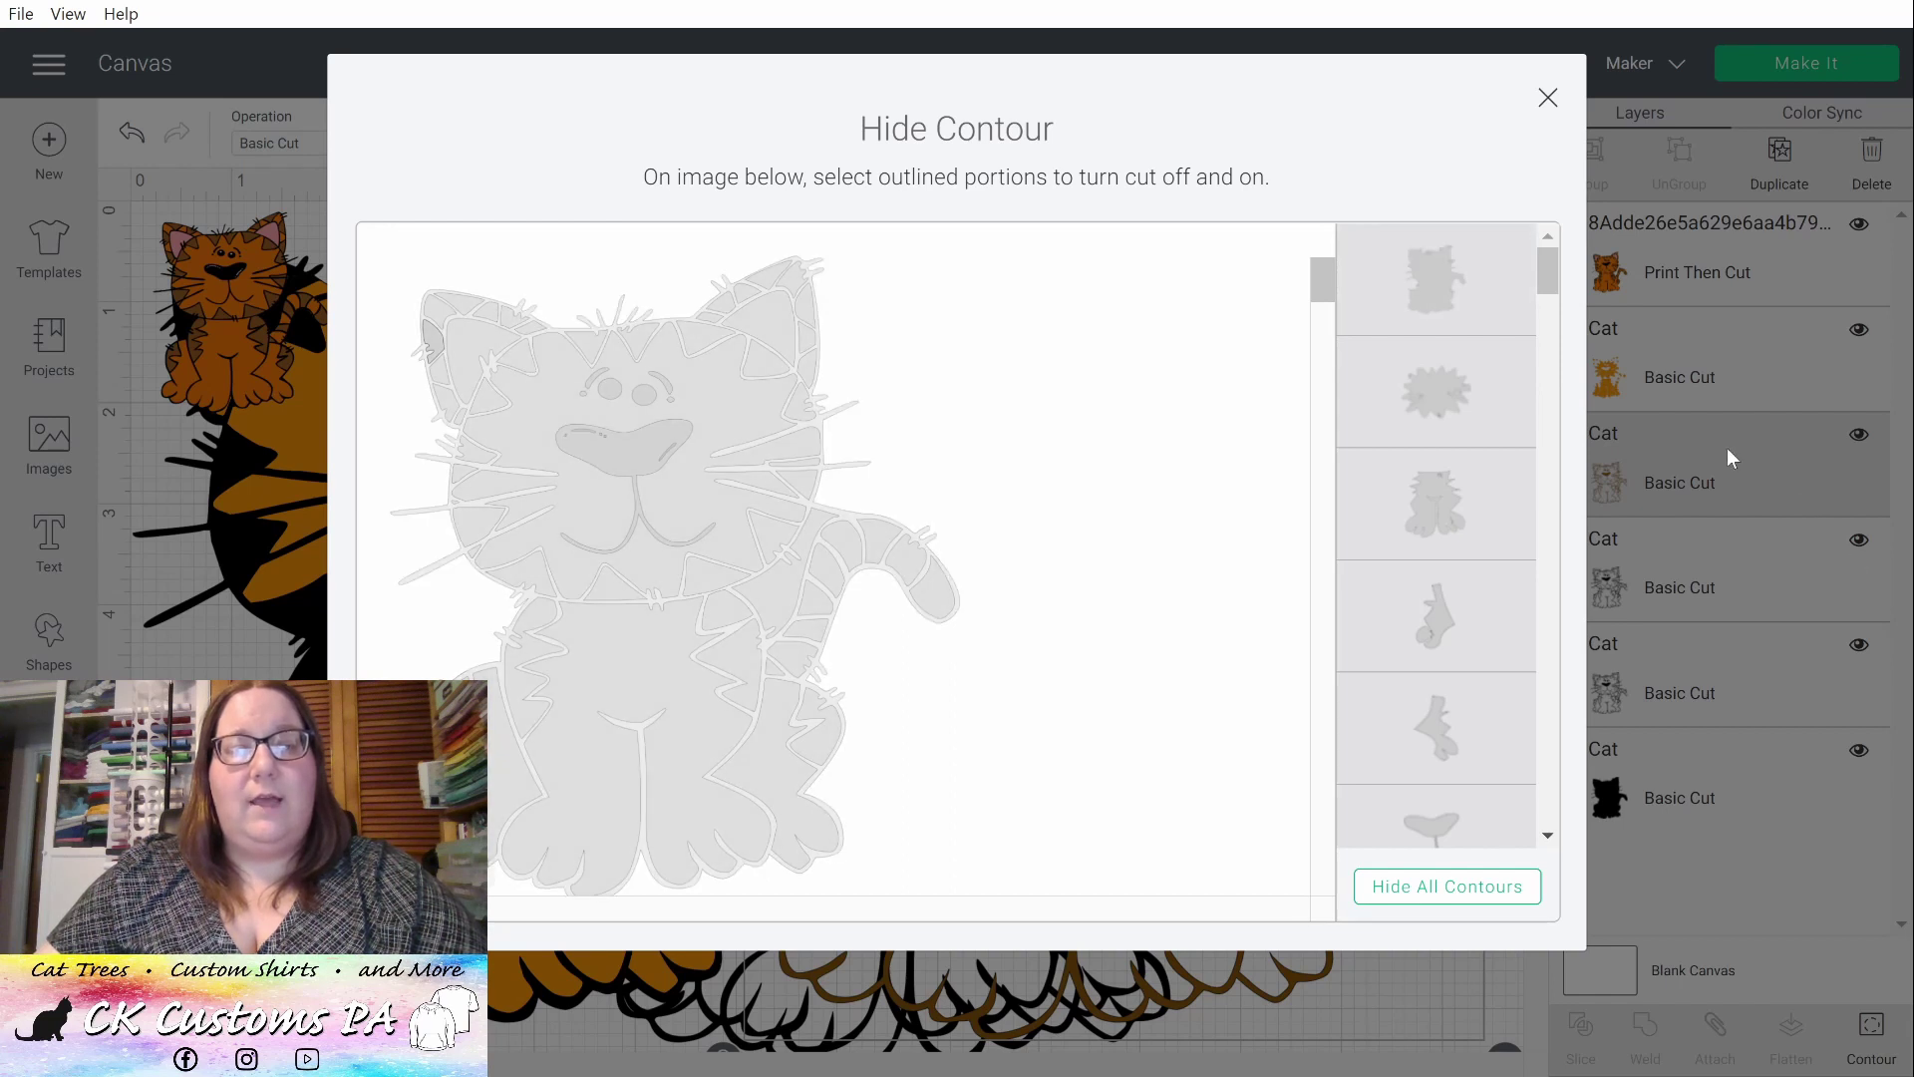
- Turn on the jagged stripe contours along the left and right sides of the brown cat's chest
{"action": "scroll", "coordinate": [1440, 415], "scroll_direction": "down", "scroll_amount": 5}
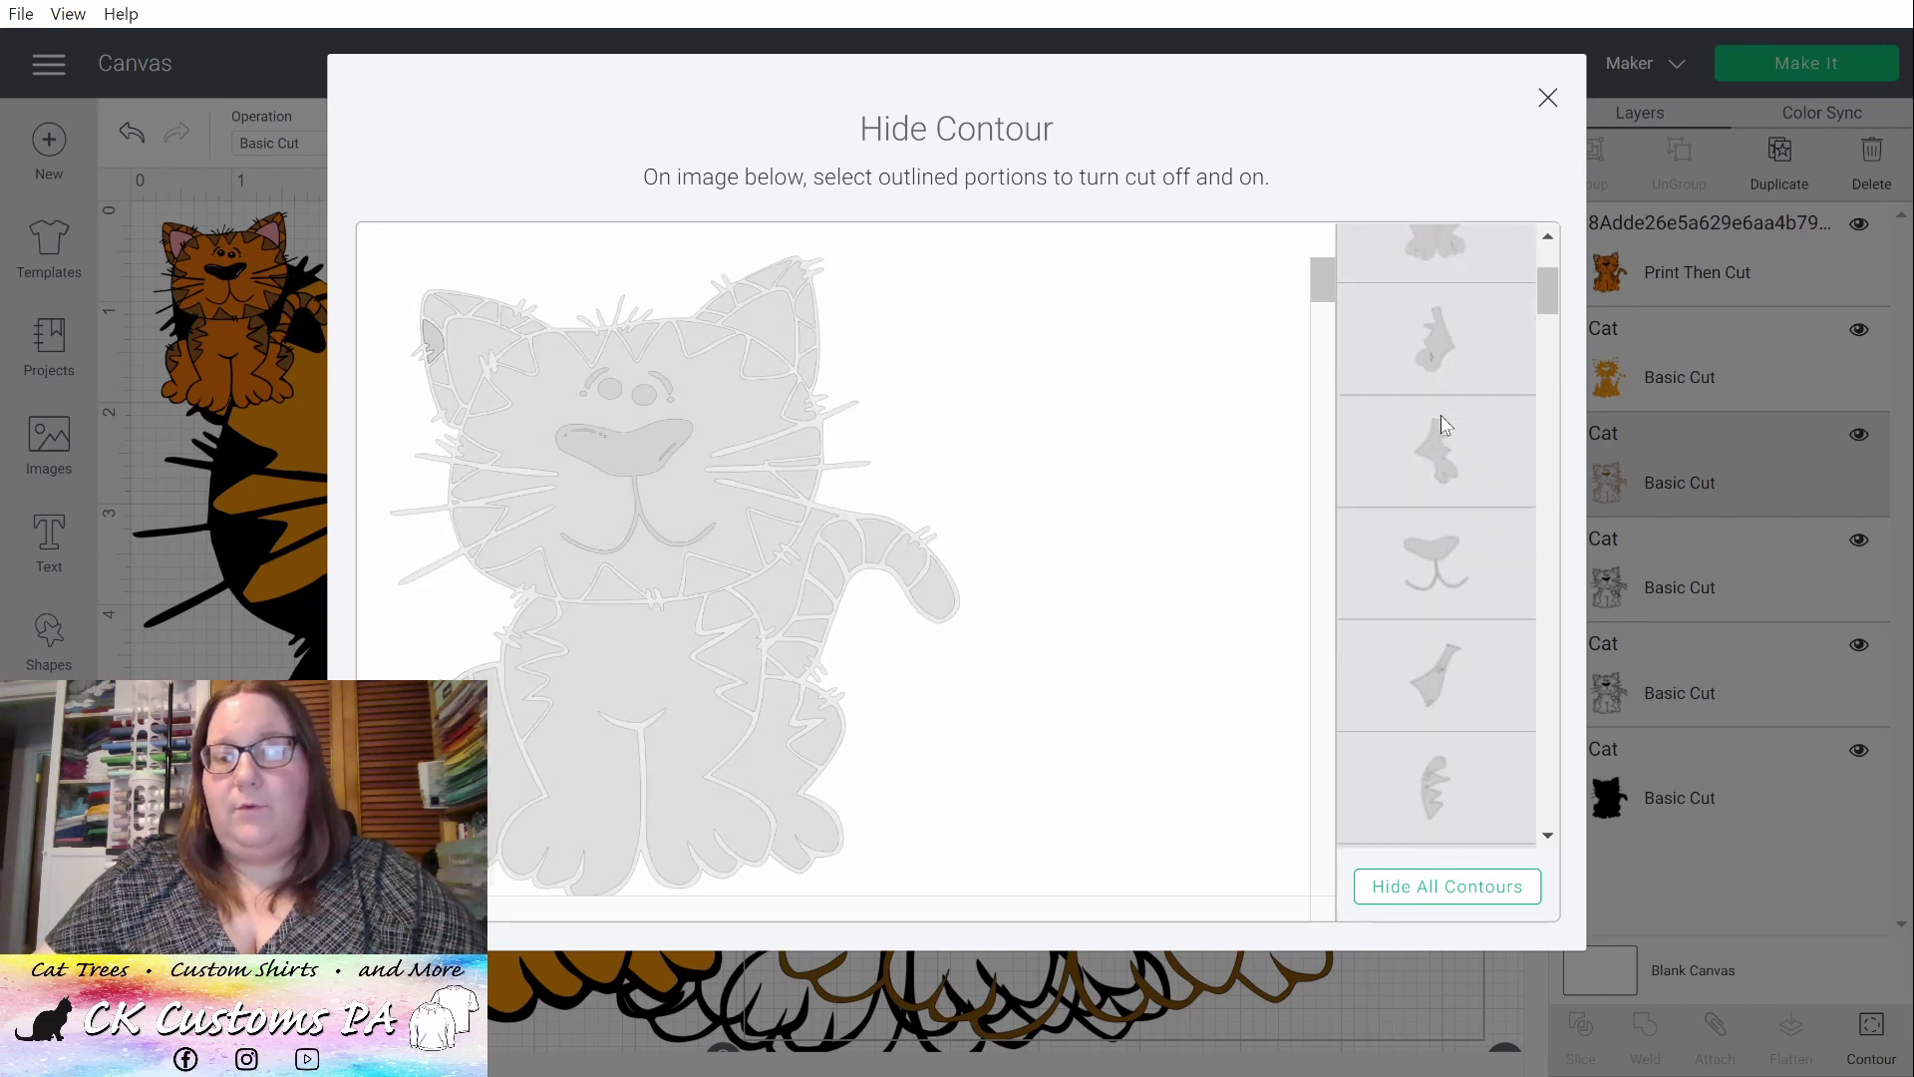
{"action": "scroll", "coordinate": [1444, 459], "scroll_direction": "down", "scroll_amount": 3}
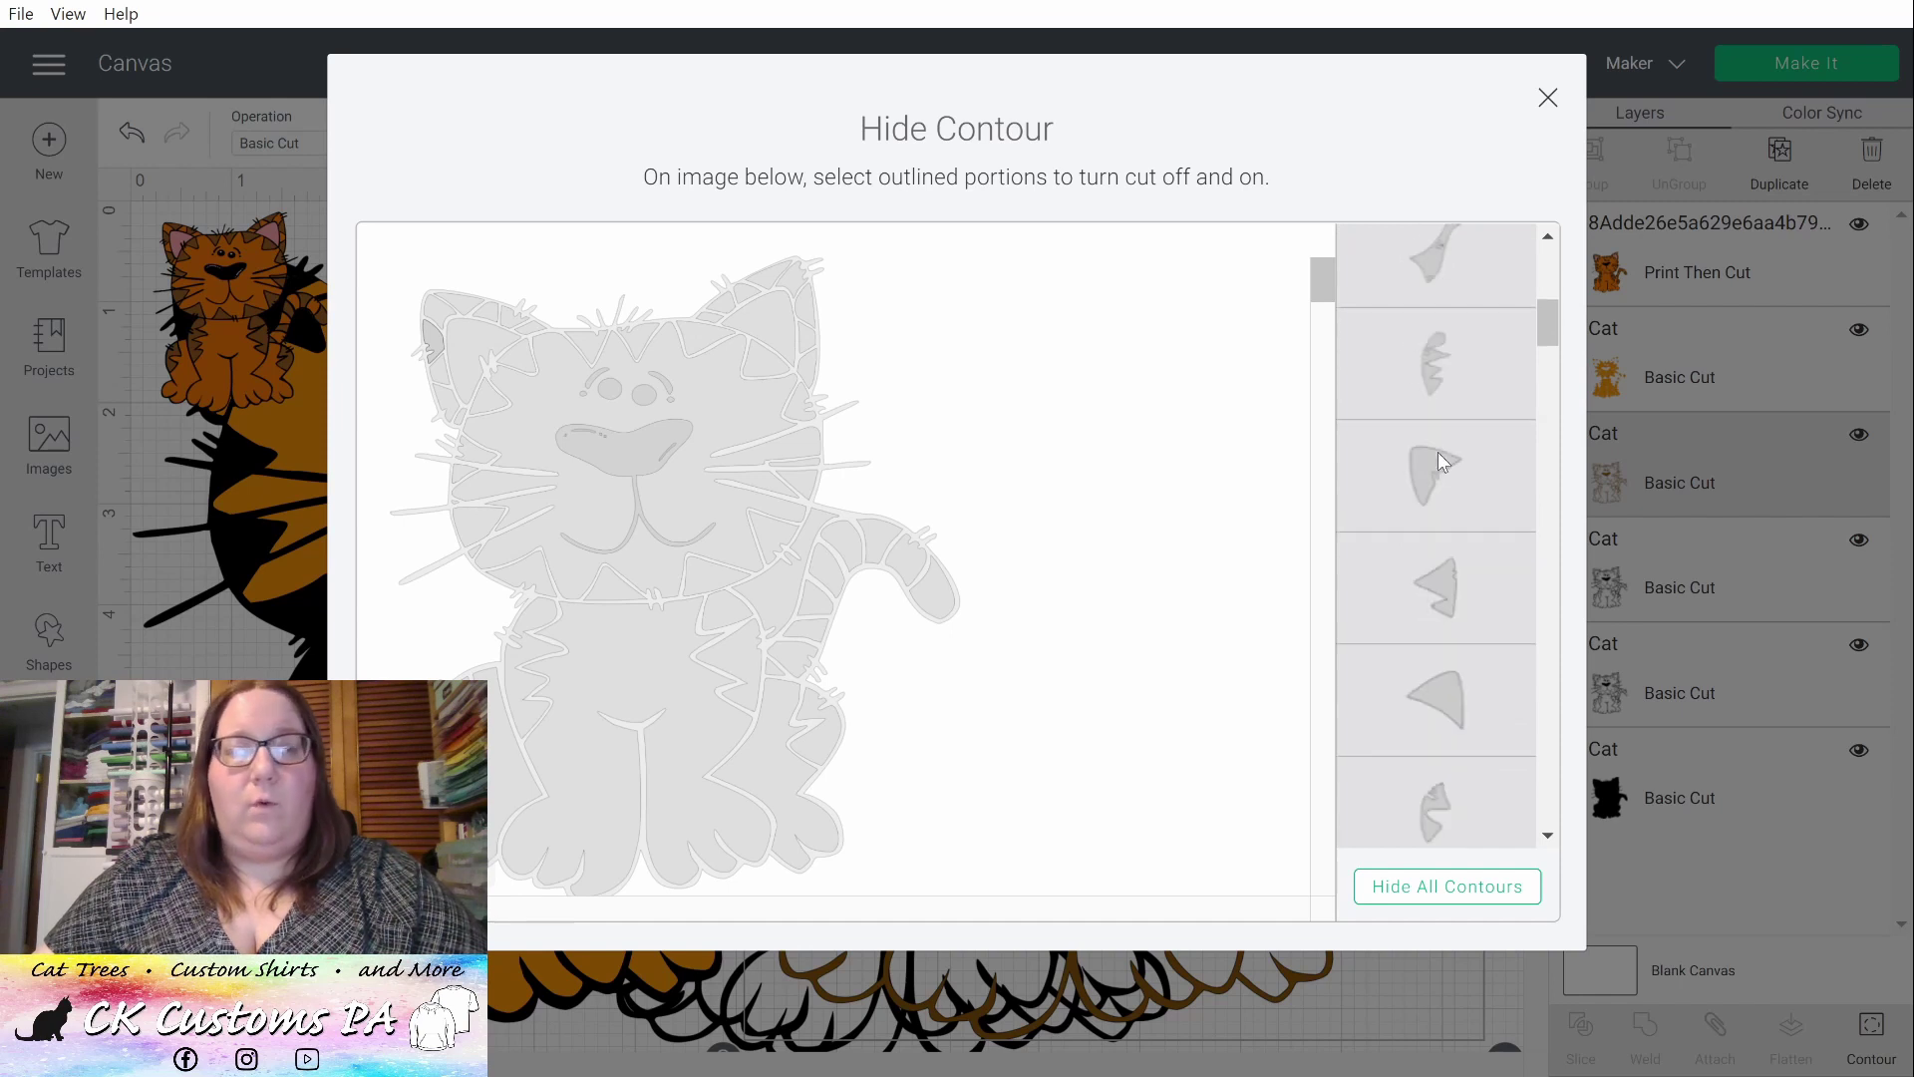
{"action": "left_click", "coordinate": [1423, 357]}
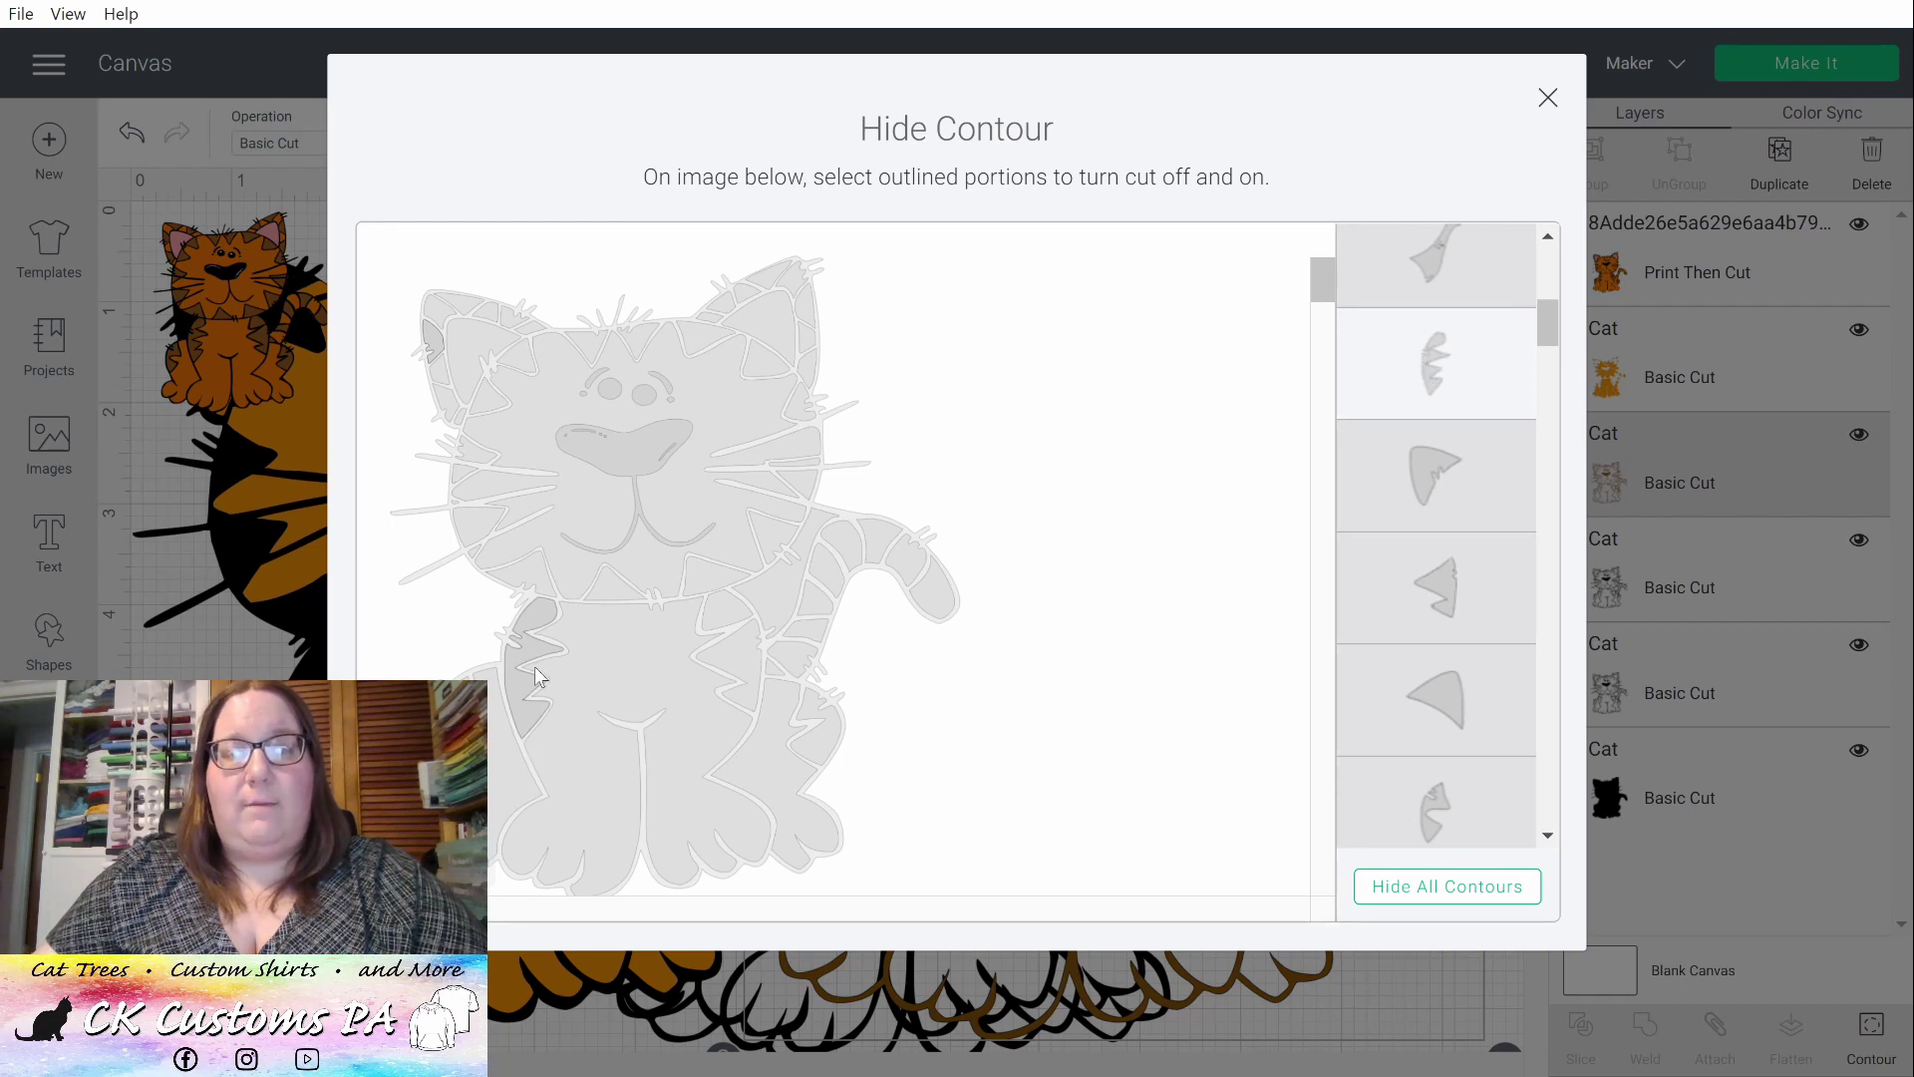
{"action": "left_click", "coordinate": [1478, 496]}
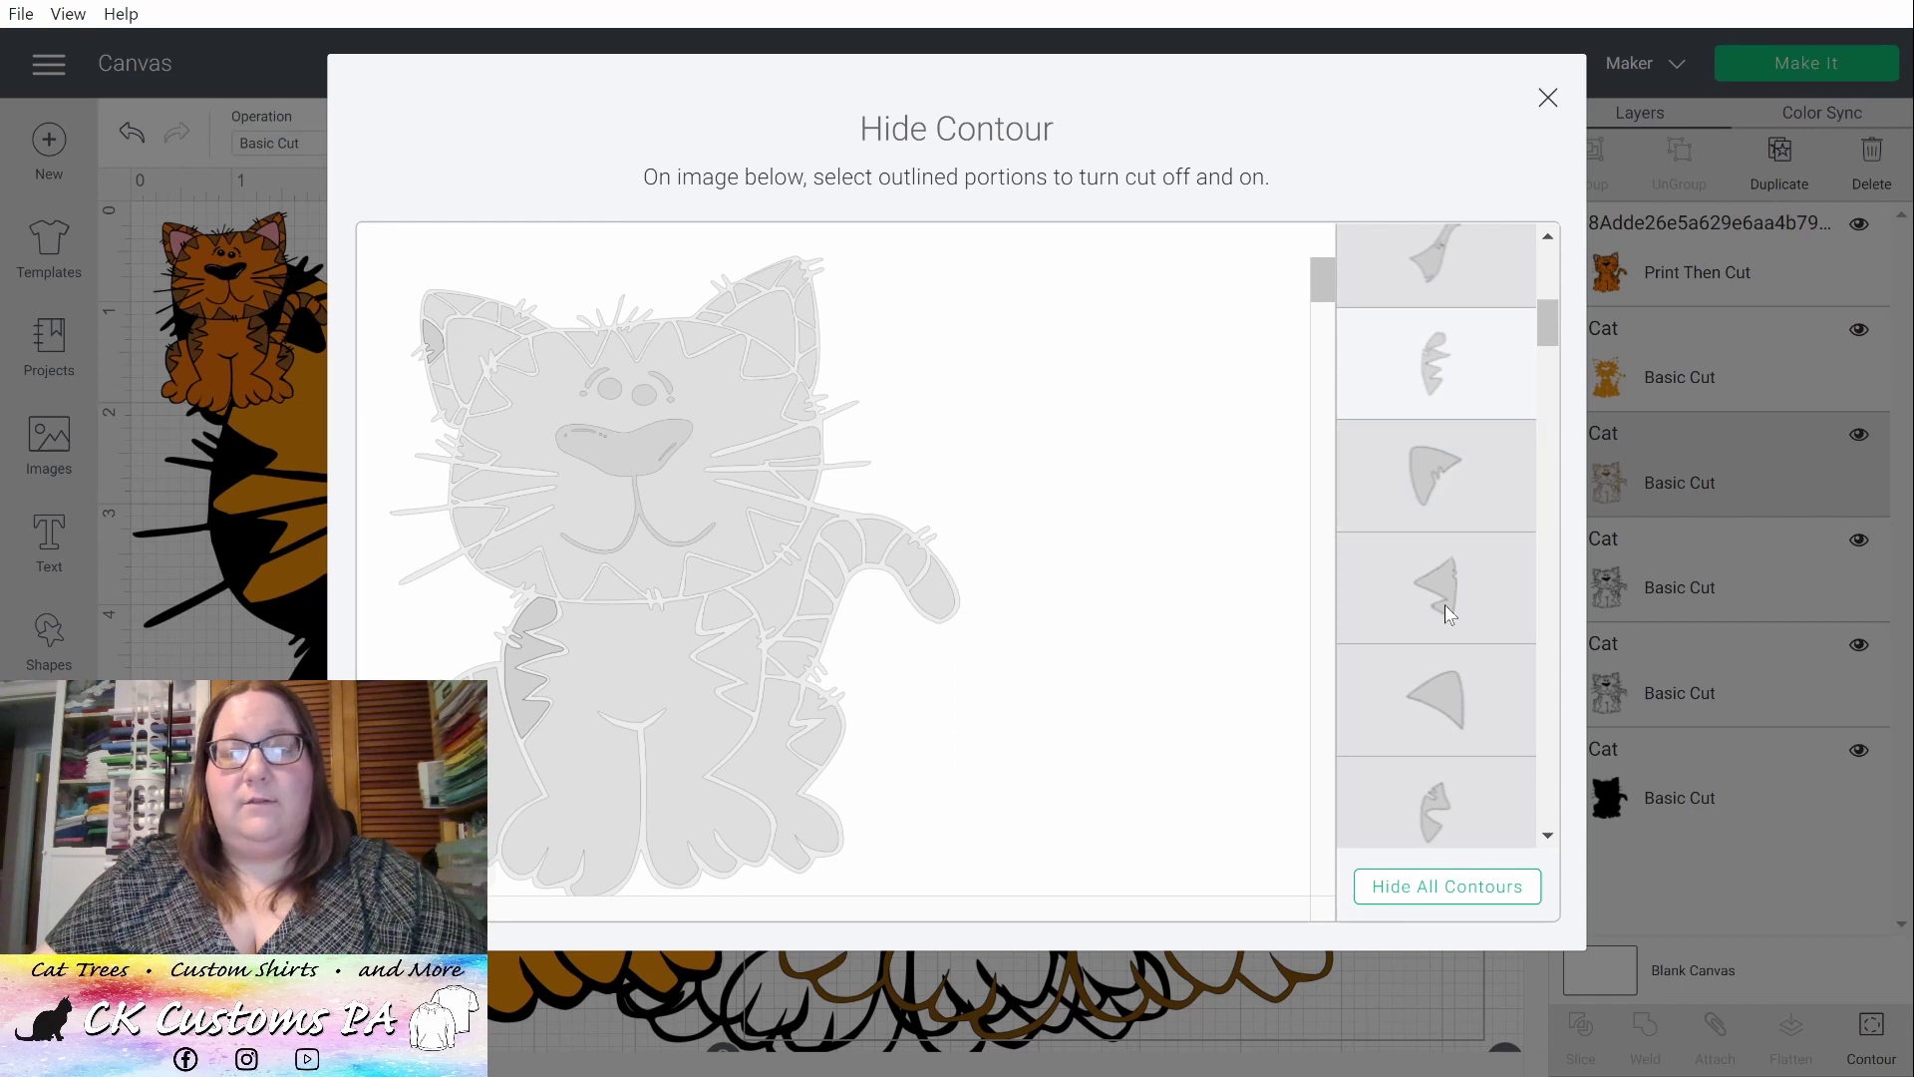
{"action": "left_click", "coordinate": [1414, 740]}
{"action": "left_click", "coordinate": [1419, 731]}
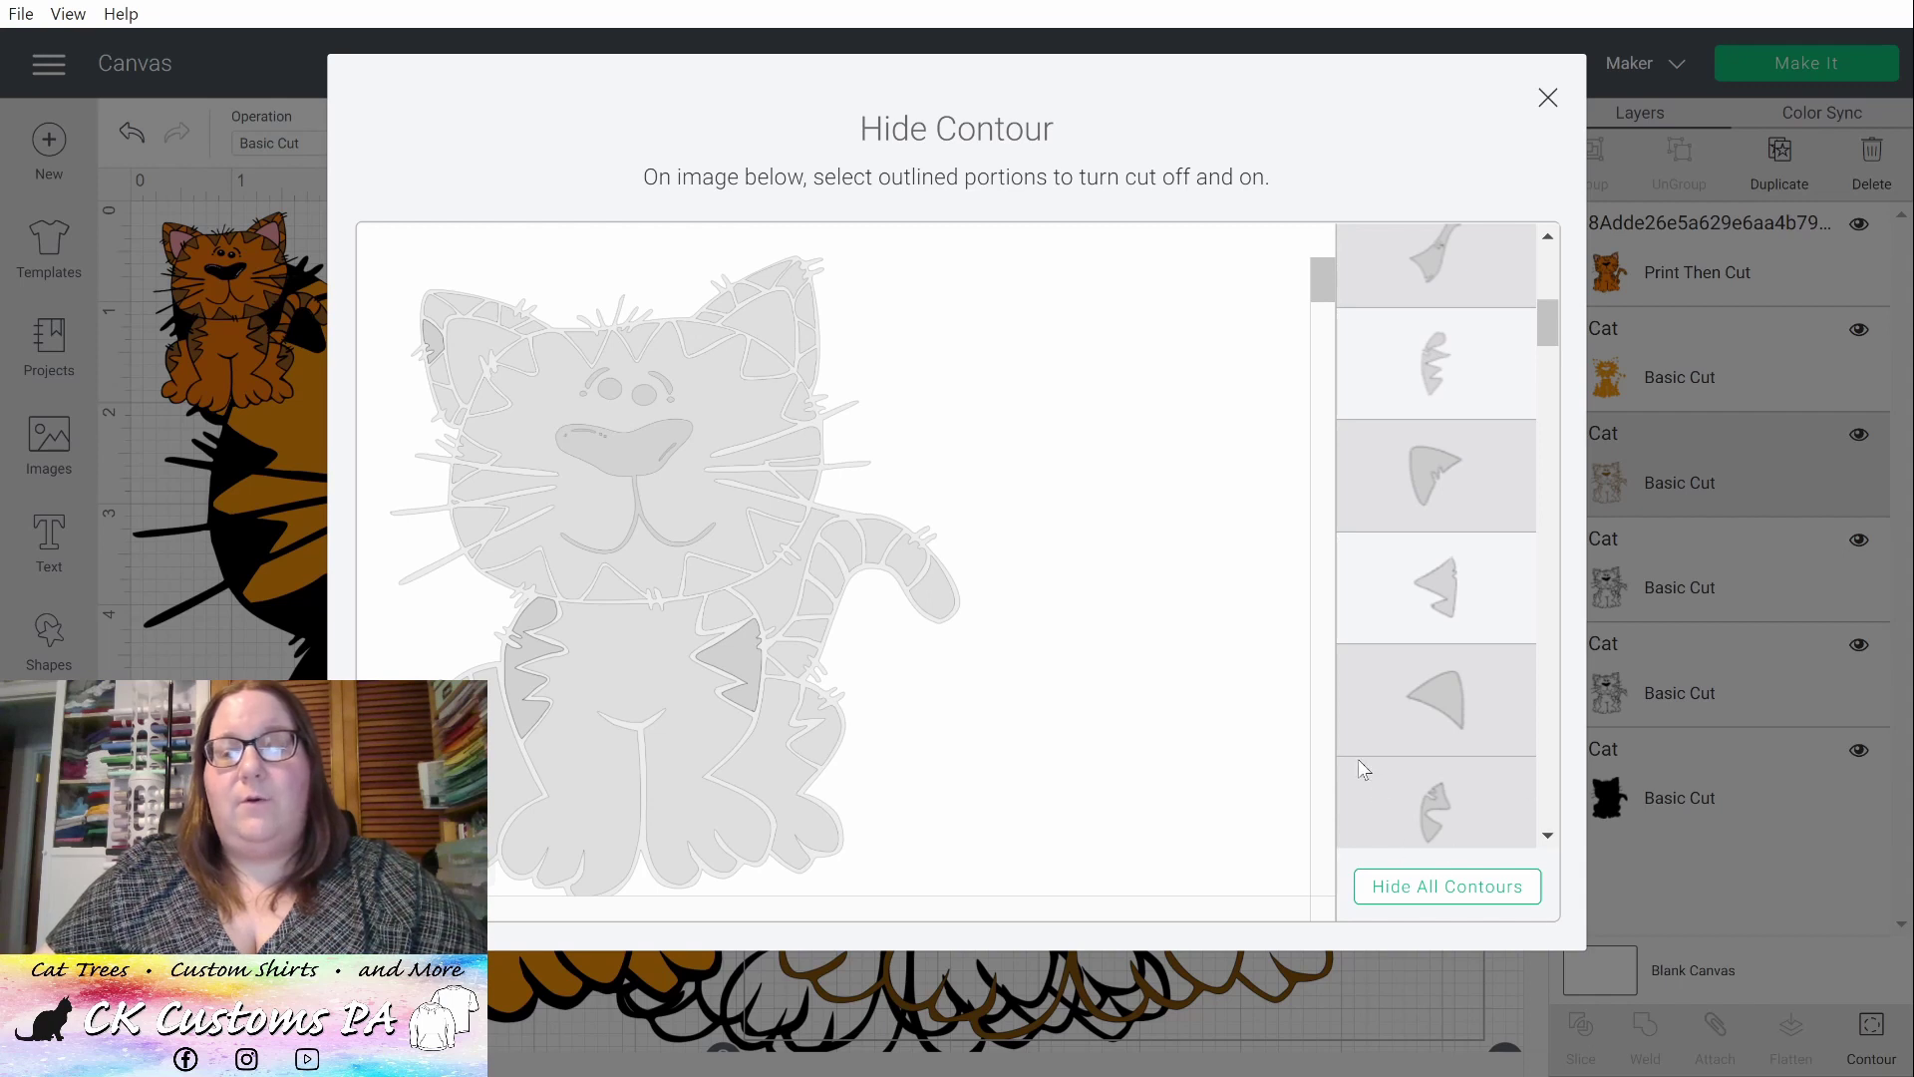
- Turn on the stripe contours along the lower edge of the brown cat's face and at the tail tip
{"action": "left_click", "coordinate": [1421, 815]}
{"action": "scroll", "coordinate": [1432, 767], "scroll_direction": "down", "scroll_amount": 3}
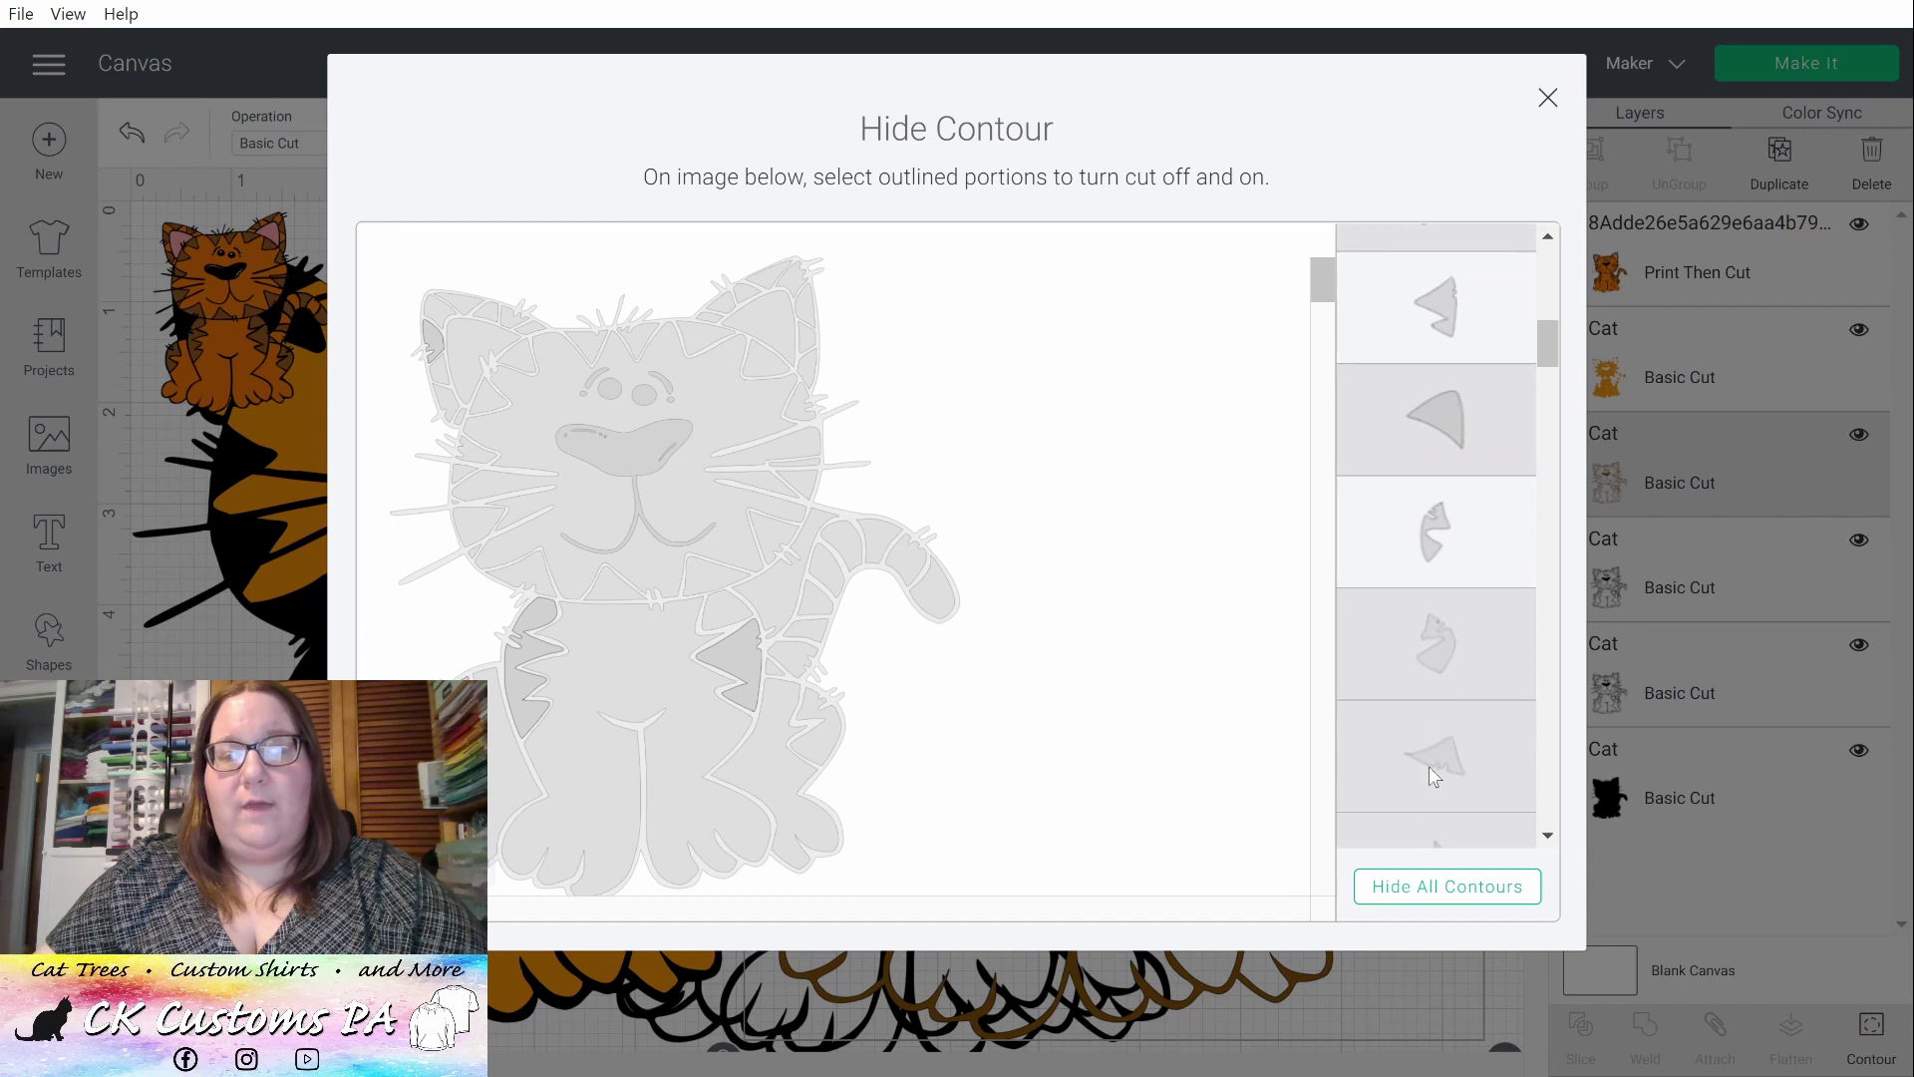
{"action": "left_click", "coordinate": [1428, 766]}
{"action": "scroll", "coordinate": [1445, 787], "scroll_direction": "down", "scroll_amount": 4}
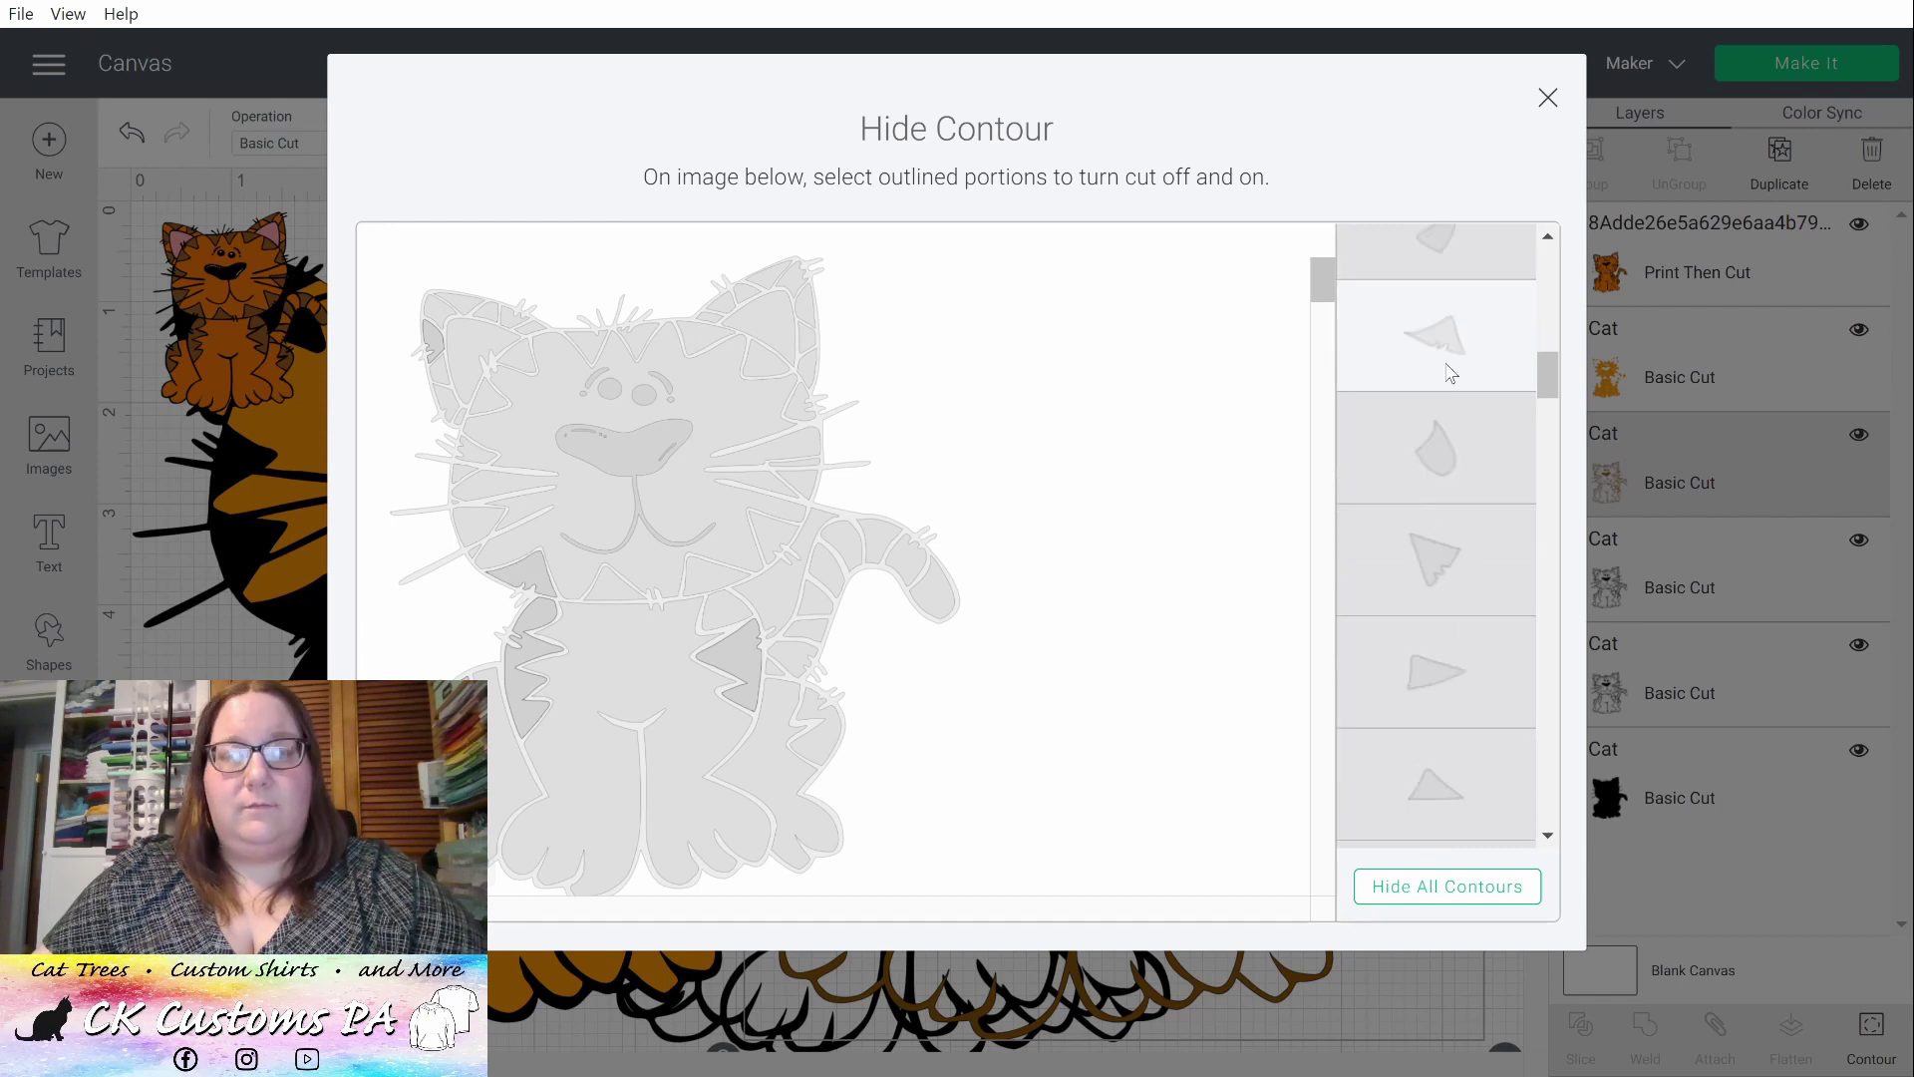
{"action": "left_click", "coordinate": [1462, 490]}
{"action": "left_click", "coordinate": [1437, 566]}
{"action": "left_click", "coordinate": [1436, 678]}
{"action": "left_click", "coordinate": [1435, 795]}
{"action": "scroll", "coordinate": [1438, 698], "scroll_direction": "down", "scroll_amount": 4}
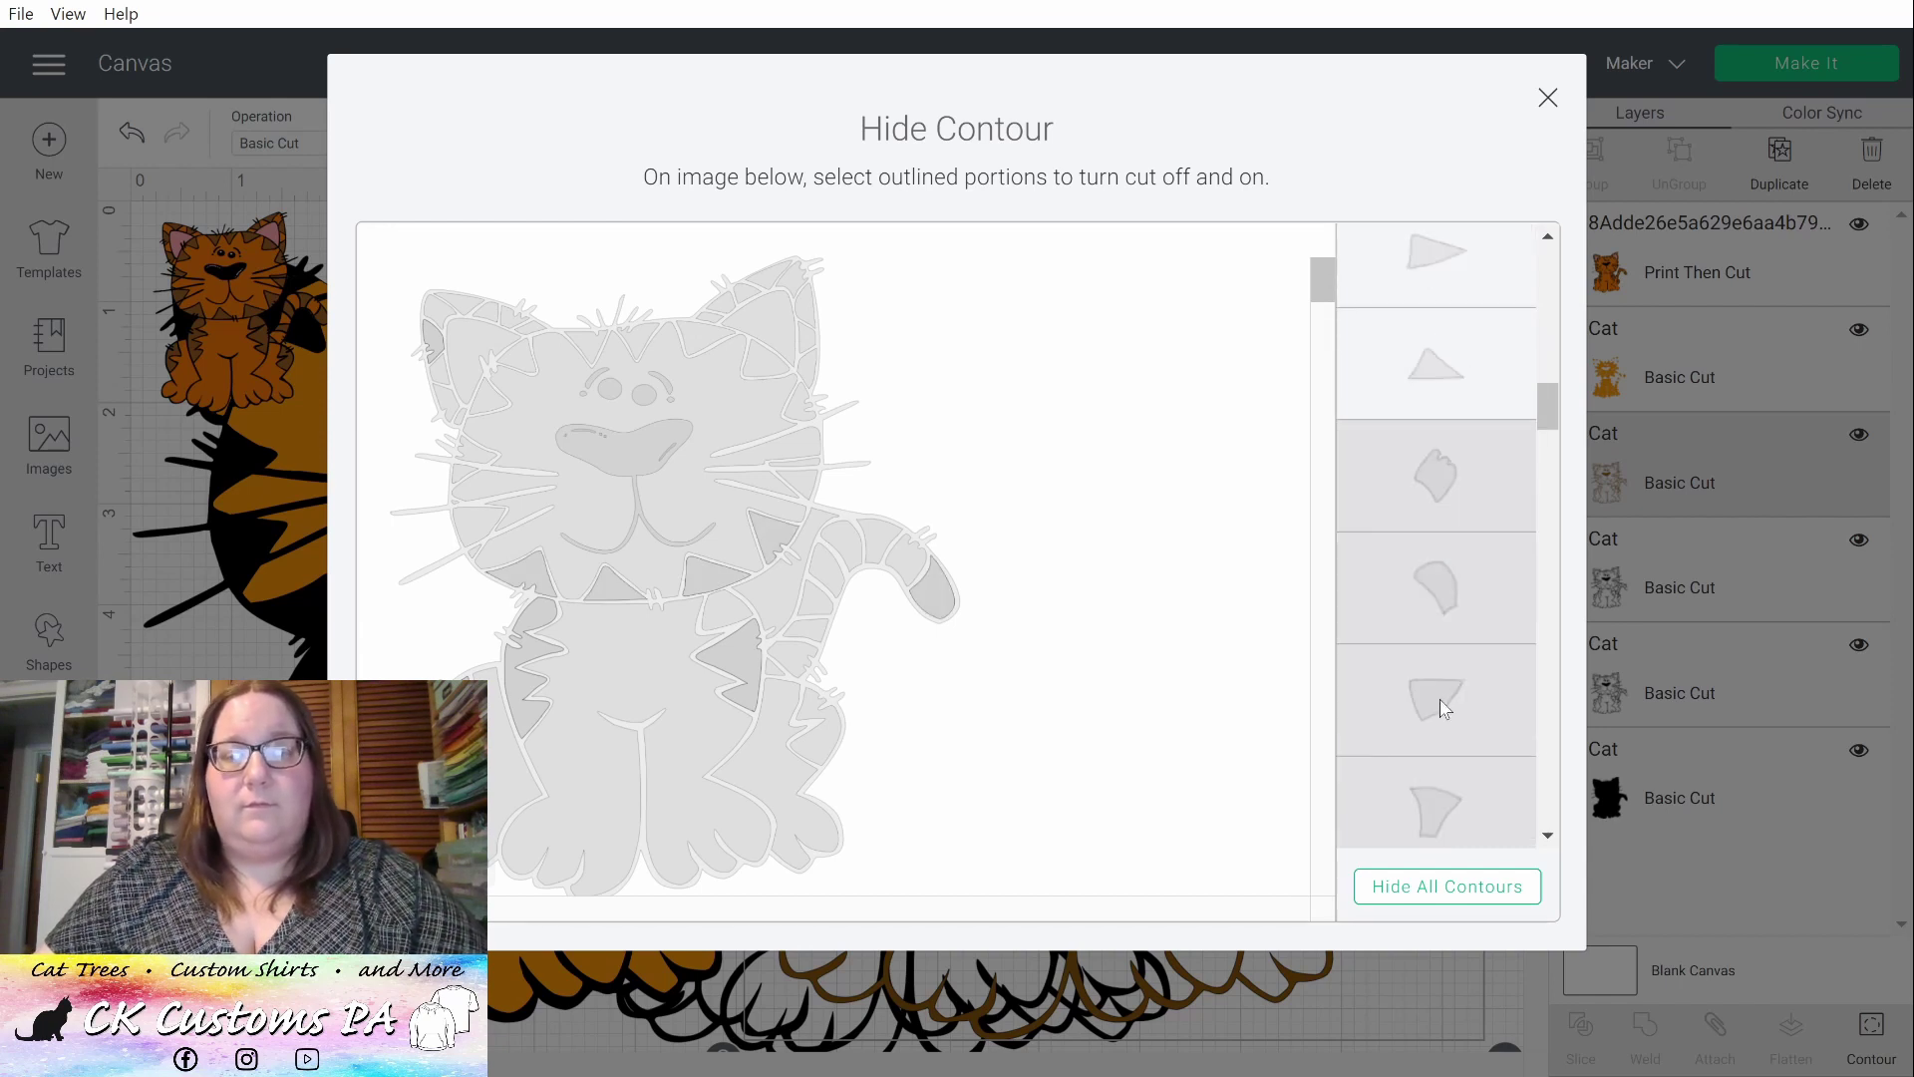
- Turn on the brown cat's stripe contours on the tail, right flank, left cheek and upper right of the head
{"action": "left_click", "coordinate": [1445, 708]}
{"action": "left_click", "coordinate": [1441, 803]}
{"action": "scroll", "coordinate": [1440, 803], "scroll_direction": "down", "scroll_amount": 4}
{"action": "left_click", "coordinate": [1436, 505]}
{"action": "left_click", "coordinate": [1436, 618]}
{"action": "left_click", "coordinate": [1436, 723]}
{"action": "left_click", "coordinate": [1436, 818]}
{"action": "scroll", "coordinate": [1436, 818], "scroll_direction": "down", "scroll_amount": 4}
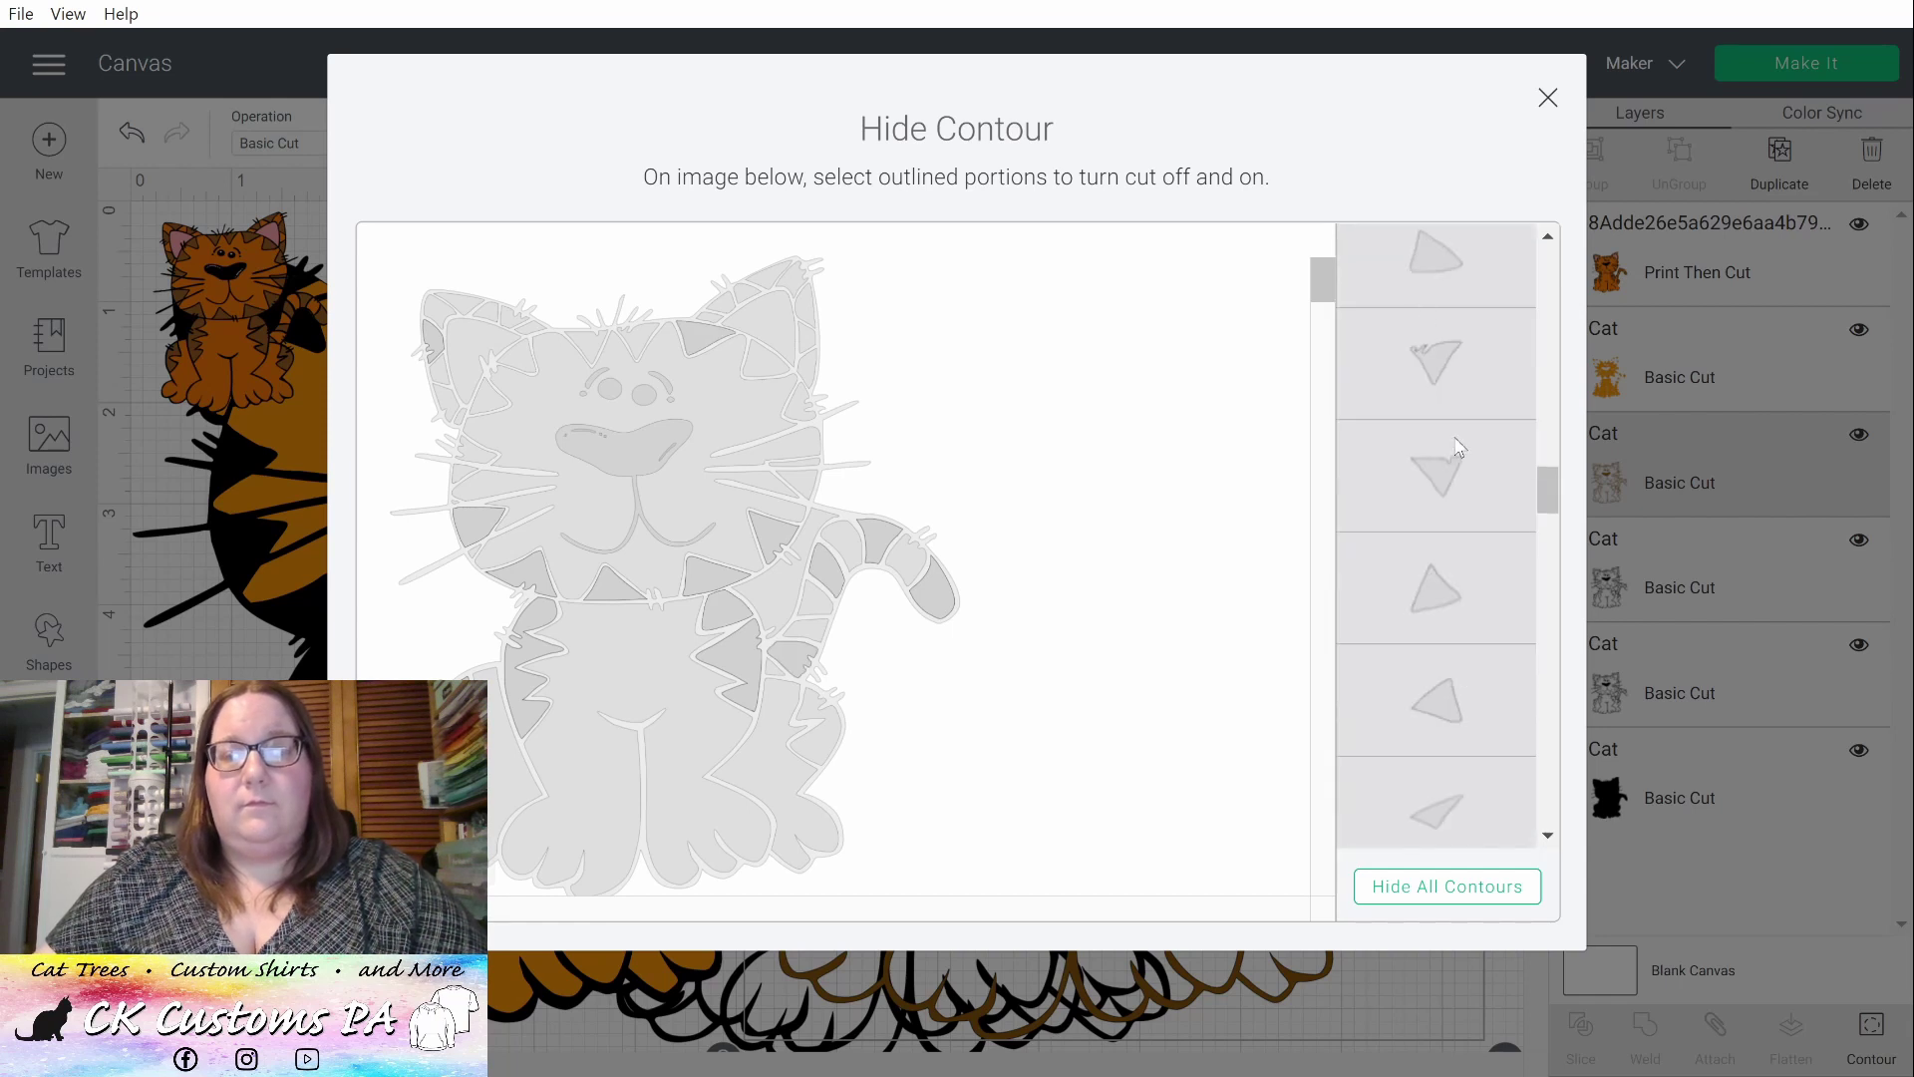
- Turn on the triangular stripe contours across the brown cat's forehead and the upper sides of its head
{"action": "left_click", "coordinate": [1452, 503]}
{"action": "left_click", "coordinate": [1446, 614]}
{"action": "scroll", "coordinate": [1446, 614], "scroll_direction": "down", "scroll_amount": 4}
{"action": "left_click", "coordinate": [1441, 560]}
{"action": "left_click", "coordinate": [1440, 671]}
{"action": "scroll", "coordinate": [1436, 671], "scroll_direction": "down", "scroll_amount": 4}
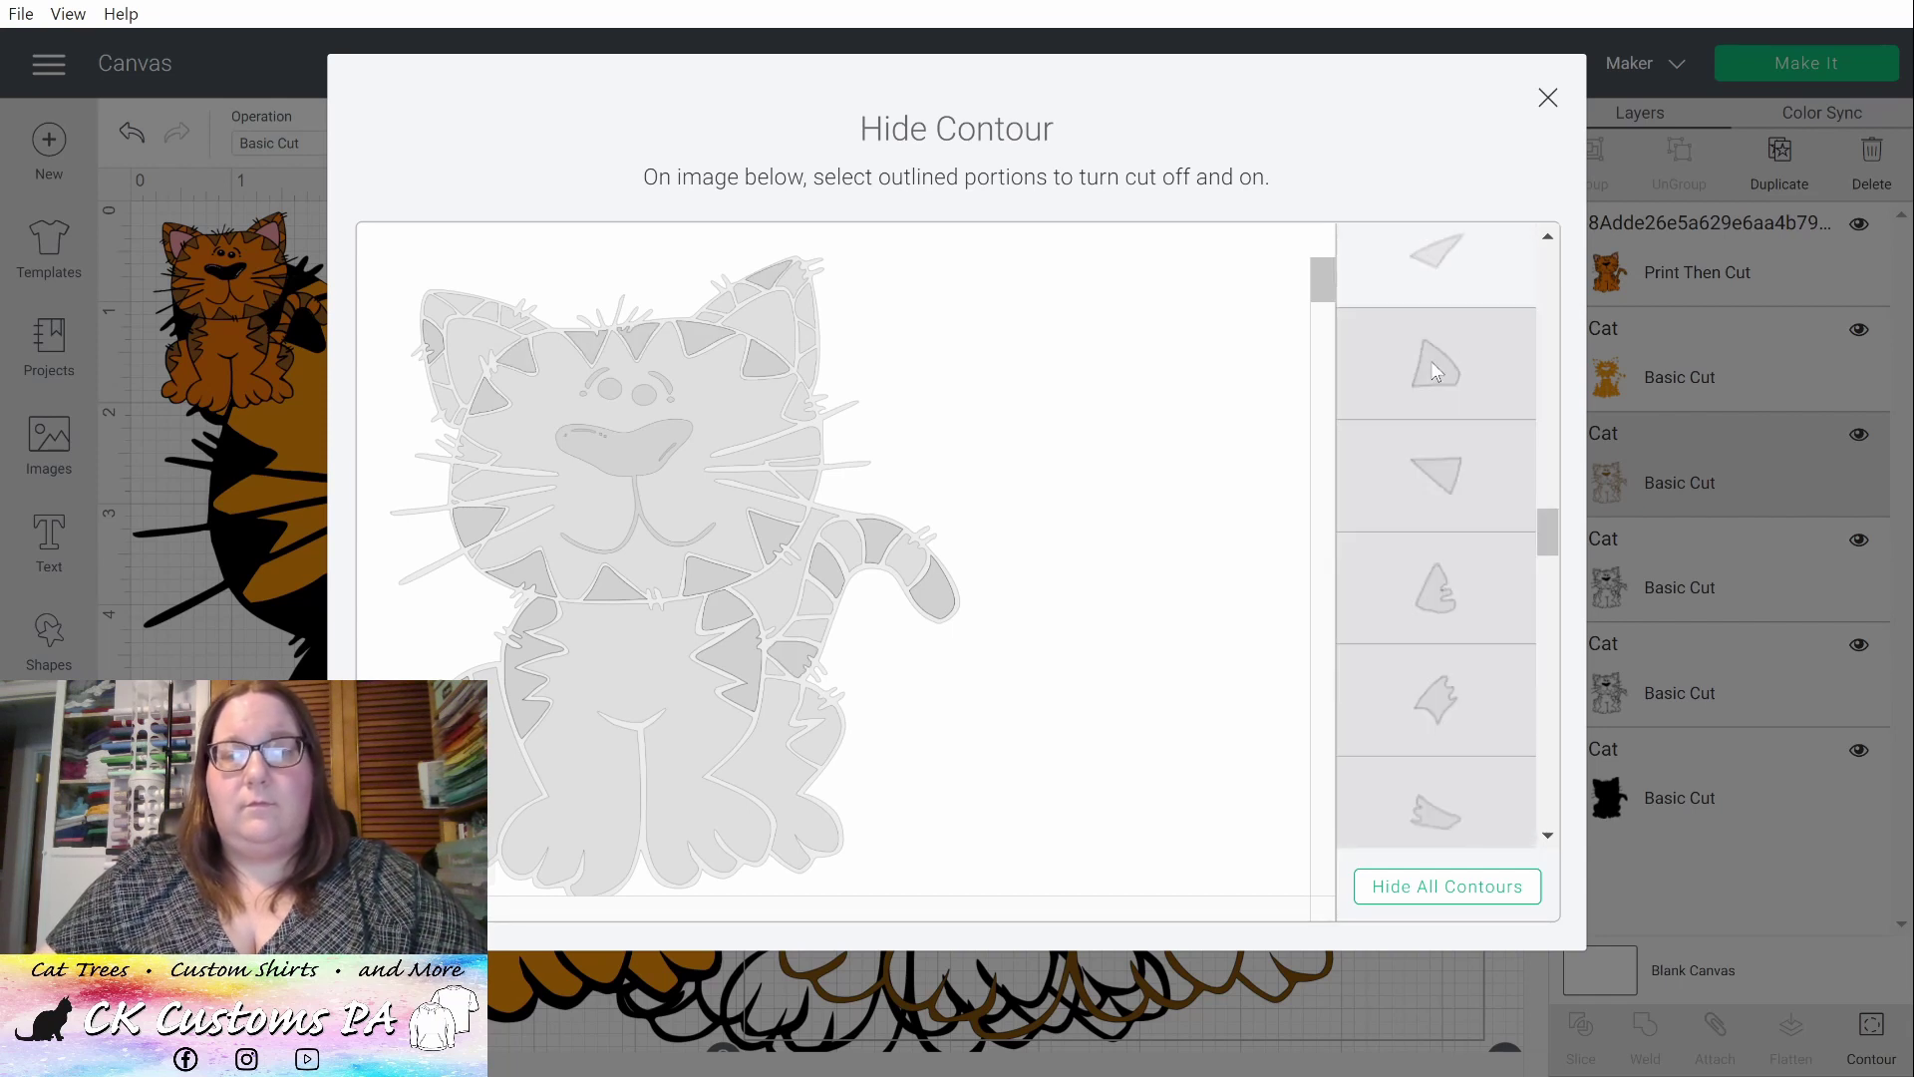
- Look through the brown cat's smaller contour pieces for stripes that are still turned off
{"action": "left_click", "coordinate": [1436, 476]}
{"action": "left_click", "coordinate": [1436, 588]}
{"action": "left_click", "coordinate": [1436, 698]}
{"action": "left_click", "coordinate": [1436, 808]}
{"action": "scroll", "coordinate": [1434, 546], "scroll_direction": "down", "scroll_amount": 4}
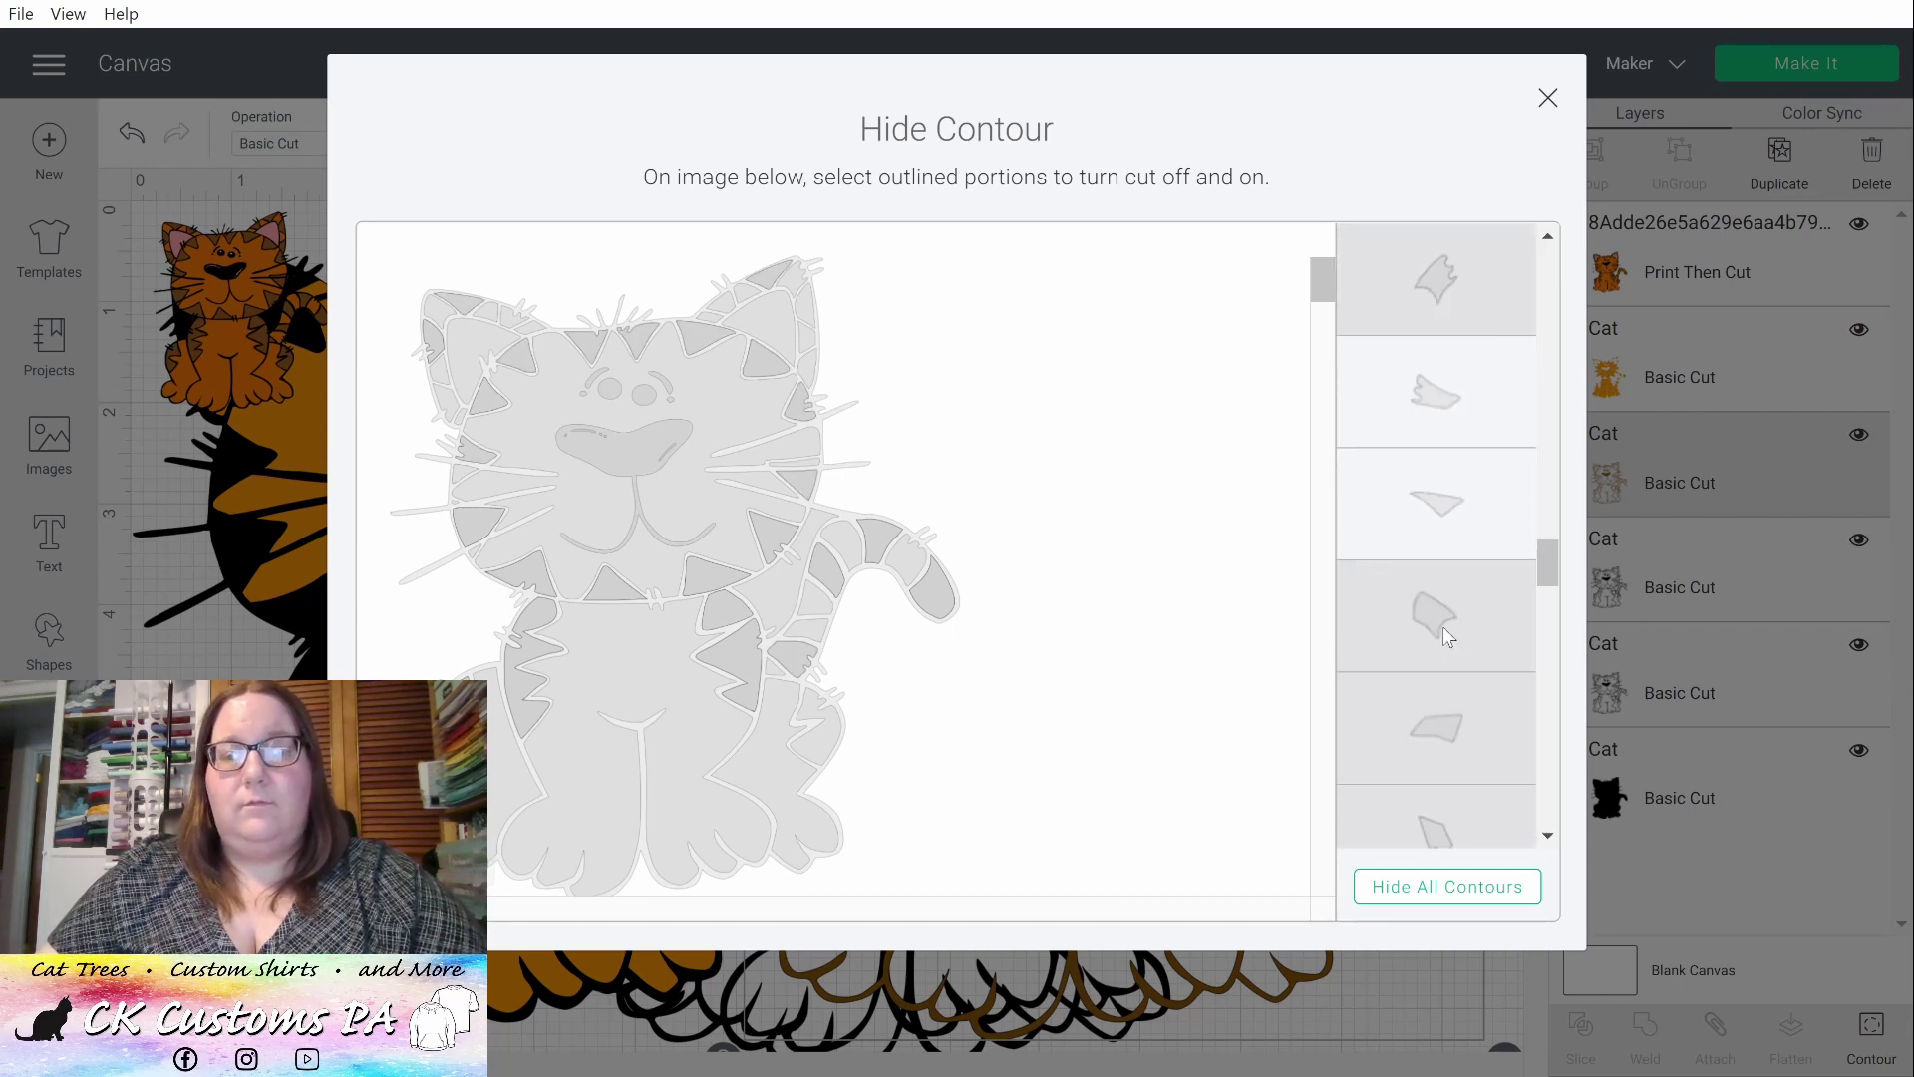
{"action": "left_click", "coordinate": [1444, 626]}
{"action": "left_click", "coordinate": [1436, 728]}
{"action": "scroll", "coordinate": [1435, 728], "scroll_direction": "down", "scroll_amount": 4}
{"action": "left_click", "coordinate": [1424, 602]}
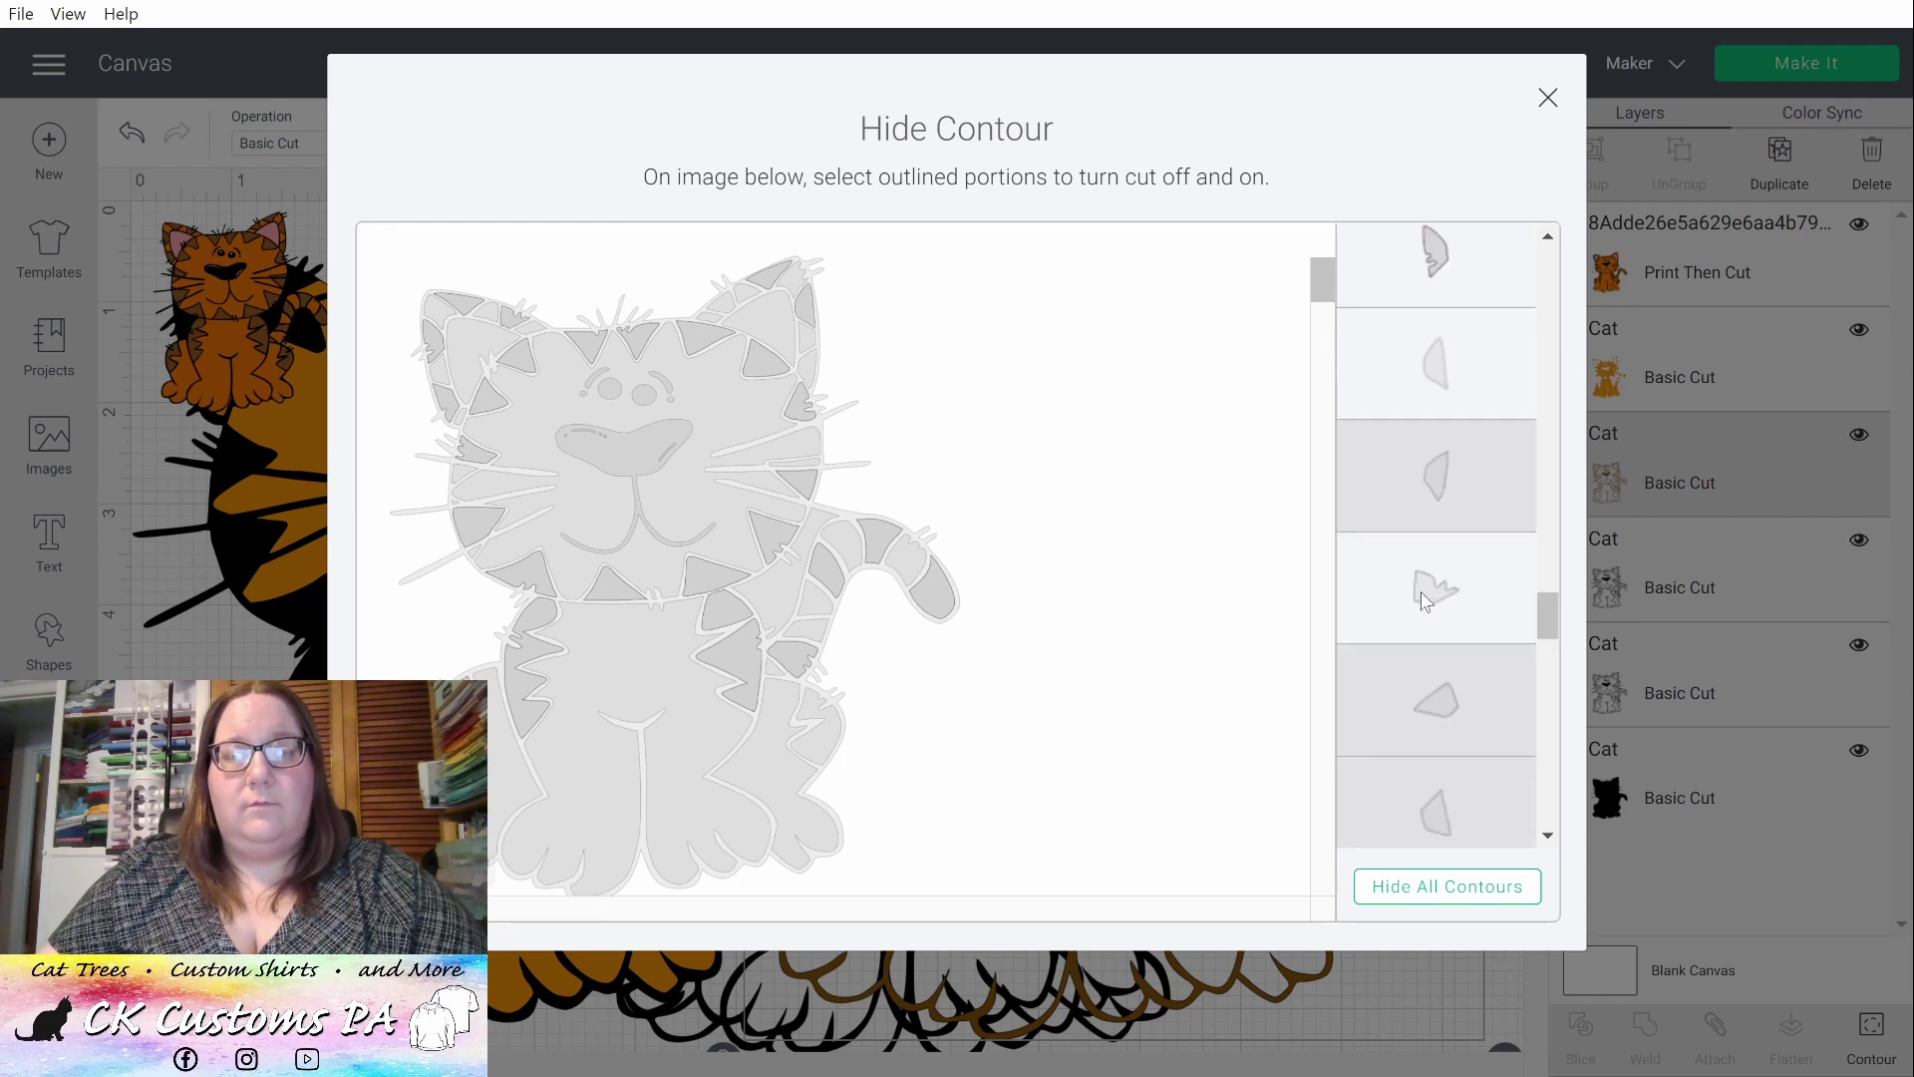
{"action": "left_click", "coordinate": [1436, 699]}
{"action": "scroll", "coordinate": [1436, 698], "scroll_direction": "down", "scroll_amount": 4}
{"action": "left_click", "coordinate": [1433, 620]}
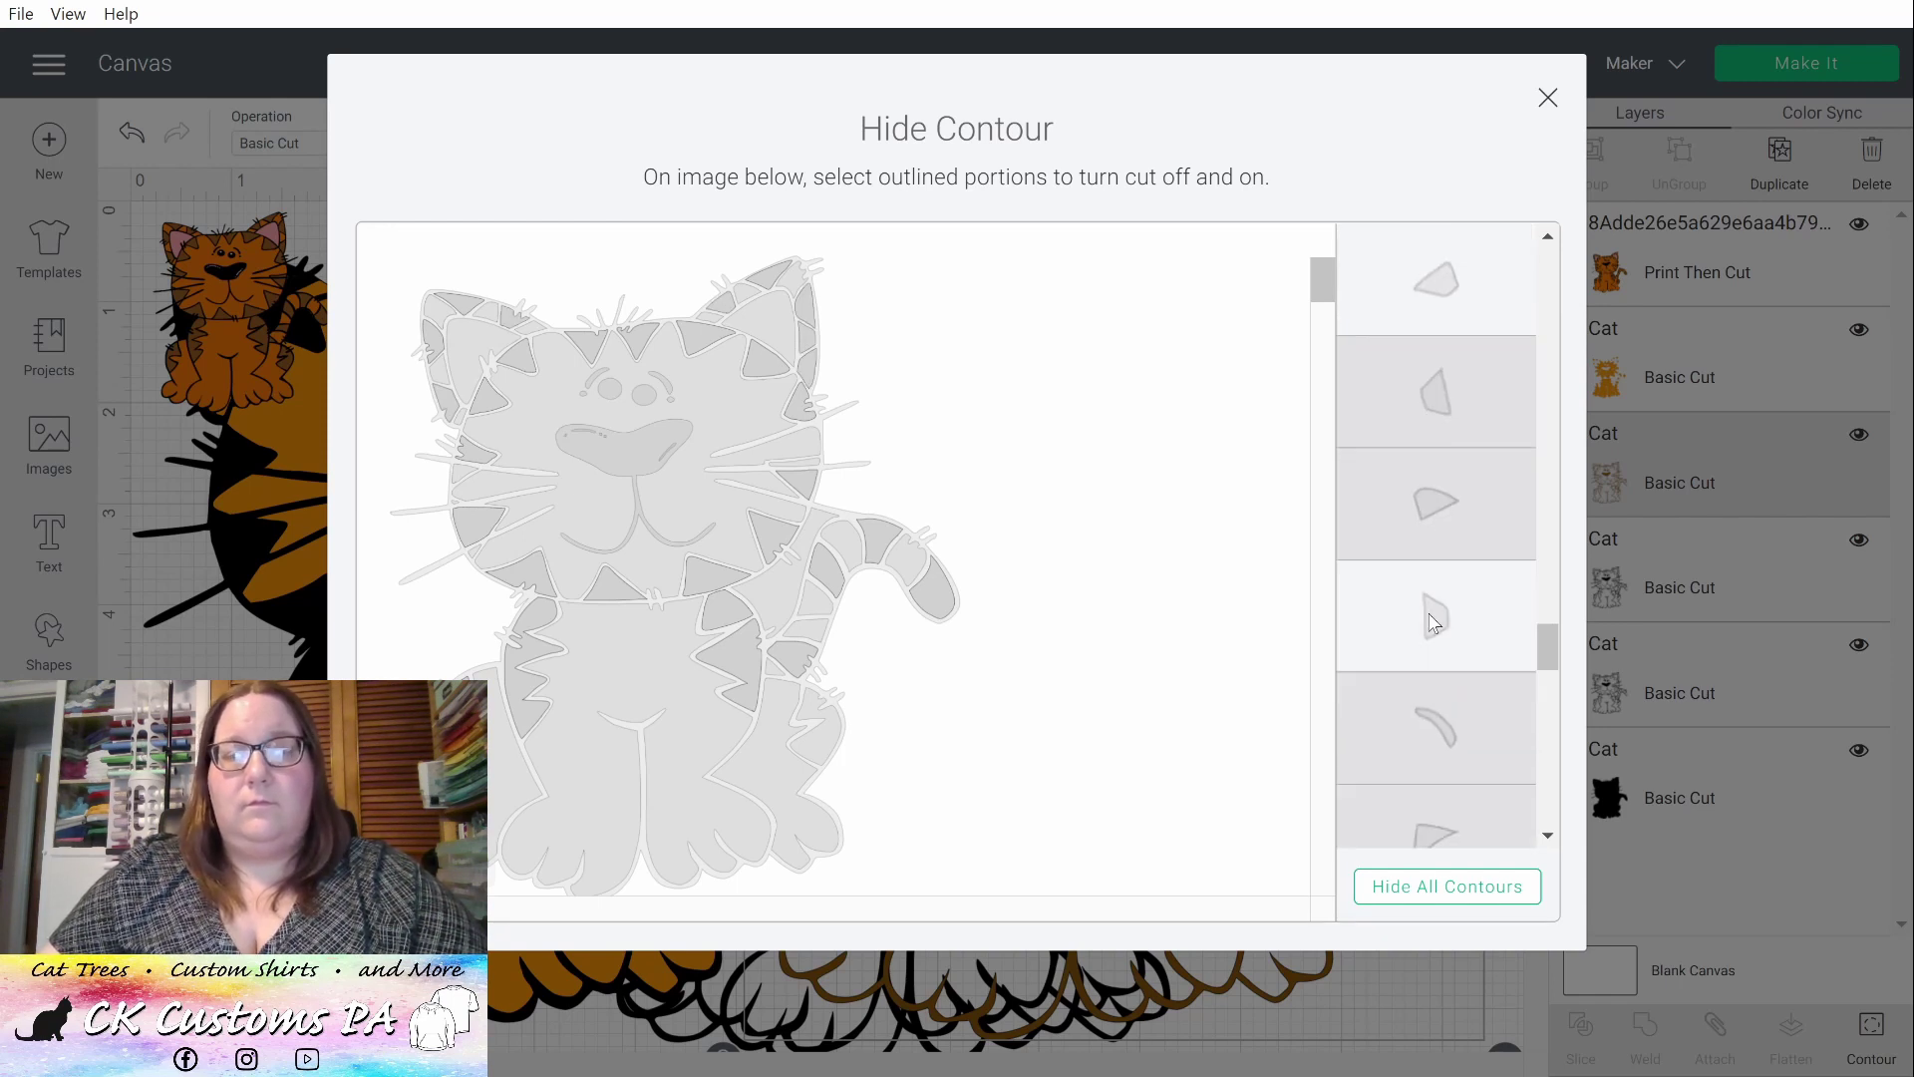
{"action": "left_click", "coordinate": [1440, 680]}
{"action": "scroll", "coordinate": [1436, 698], "scroll_direction": "down", "scroll_amount": 4}
{"action": "left_click", "coordinate": [1420, 714]}
{"action": "scroll", "coordinate": [1416, 648], "scroll_direction": "down", "scroll_amount": 4}
{"action": "left_click", "coordinate": [1436, 583]}
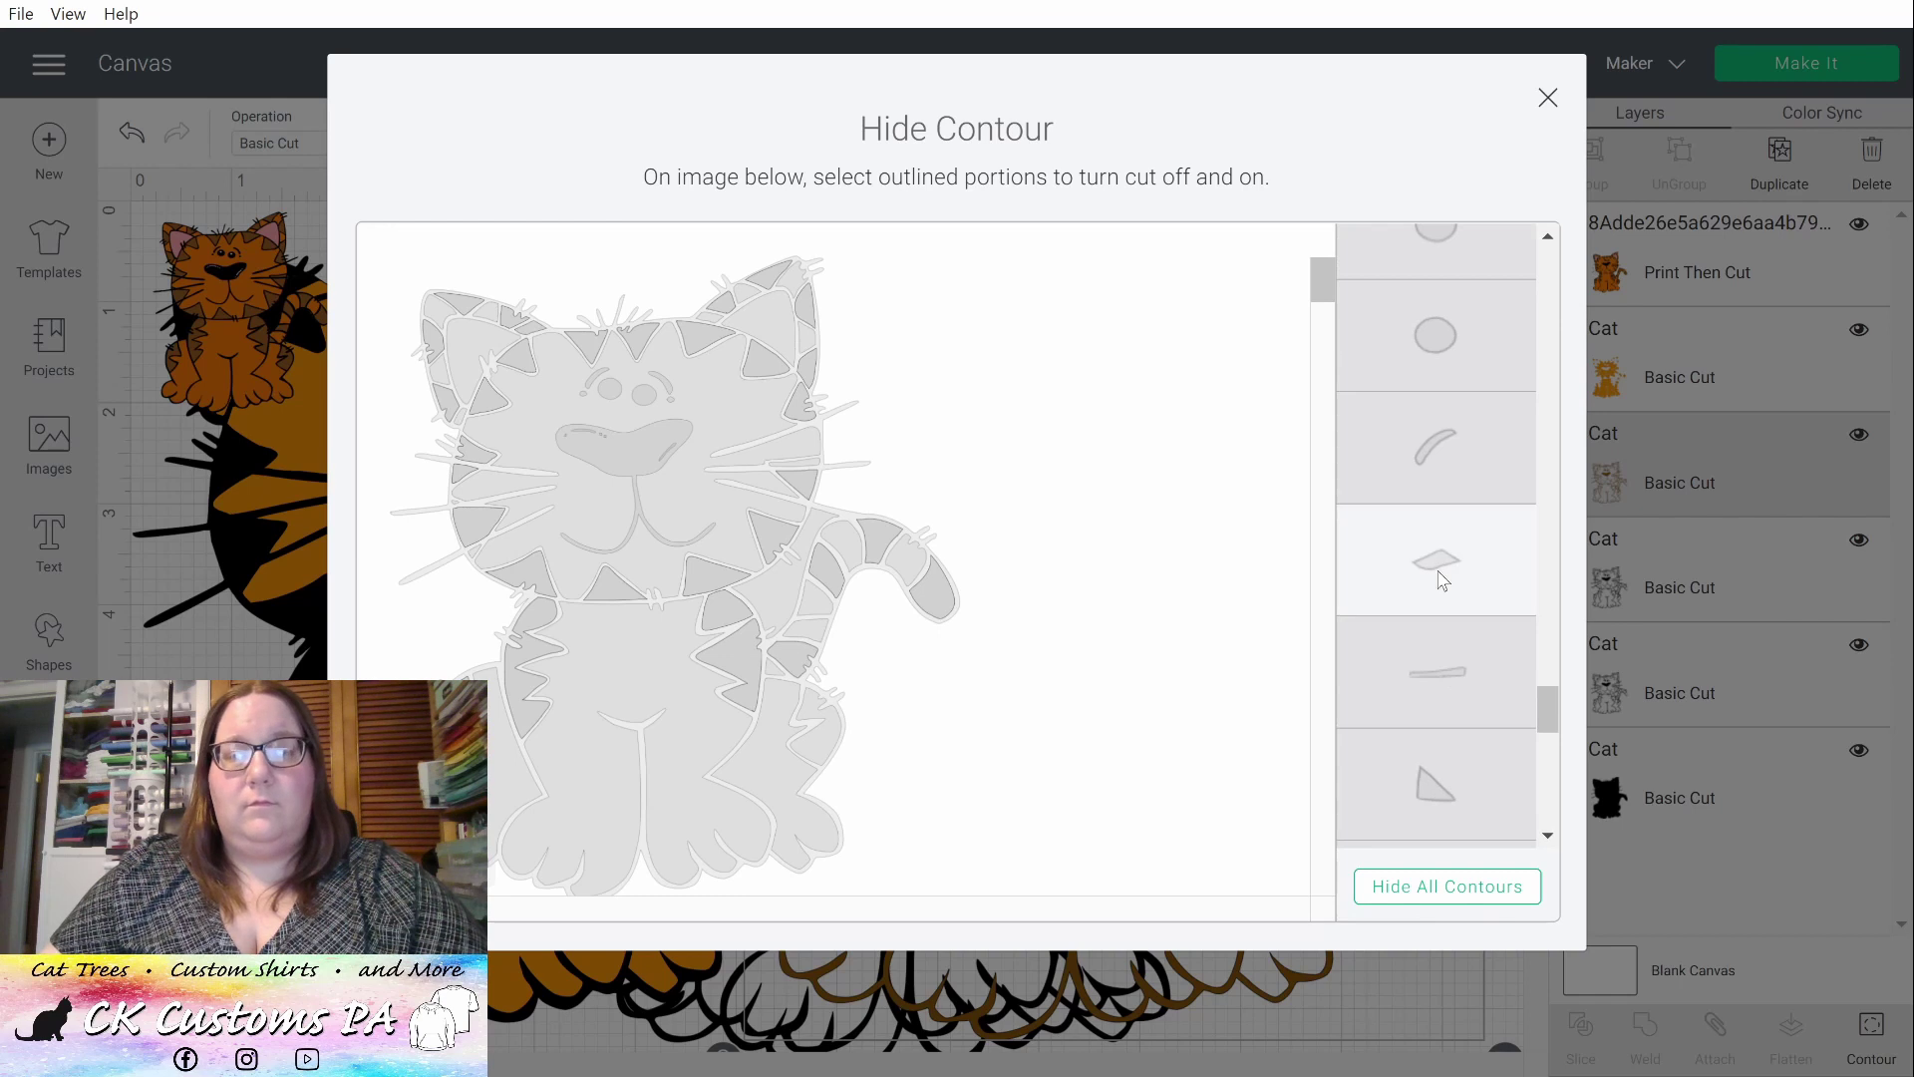
- Turn on the remaining thin sliver and triangular stripe contours, including those on the brown cat's right hind leg, and close the contour editor
{"action": "scroll", "coordinate": [1440, 573], "scroll_direction": "down", "scroll_amount": 2}
{"action": "left_click", "coordinate": [1428, 535]}
{"action": "left_click", "coordinate": [1452, 668]}
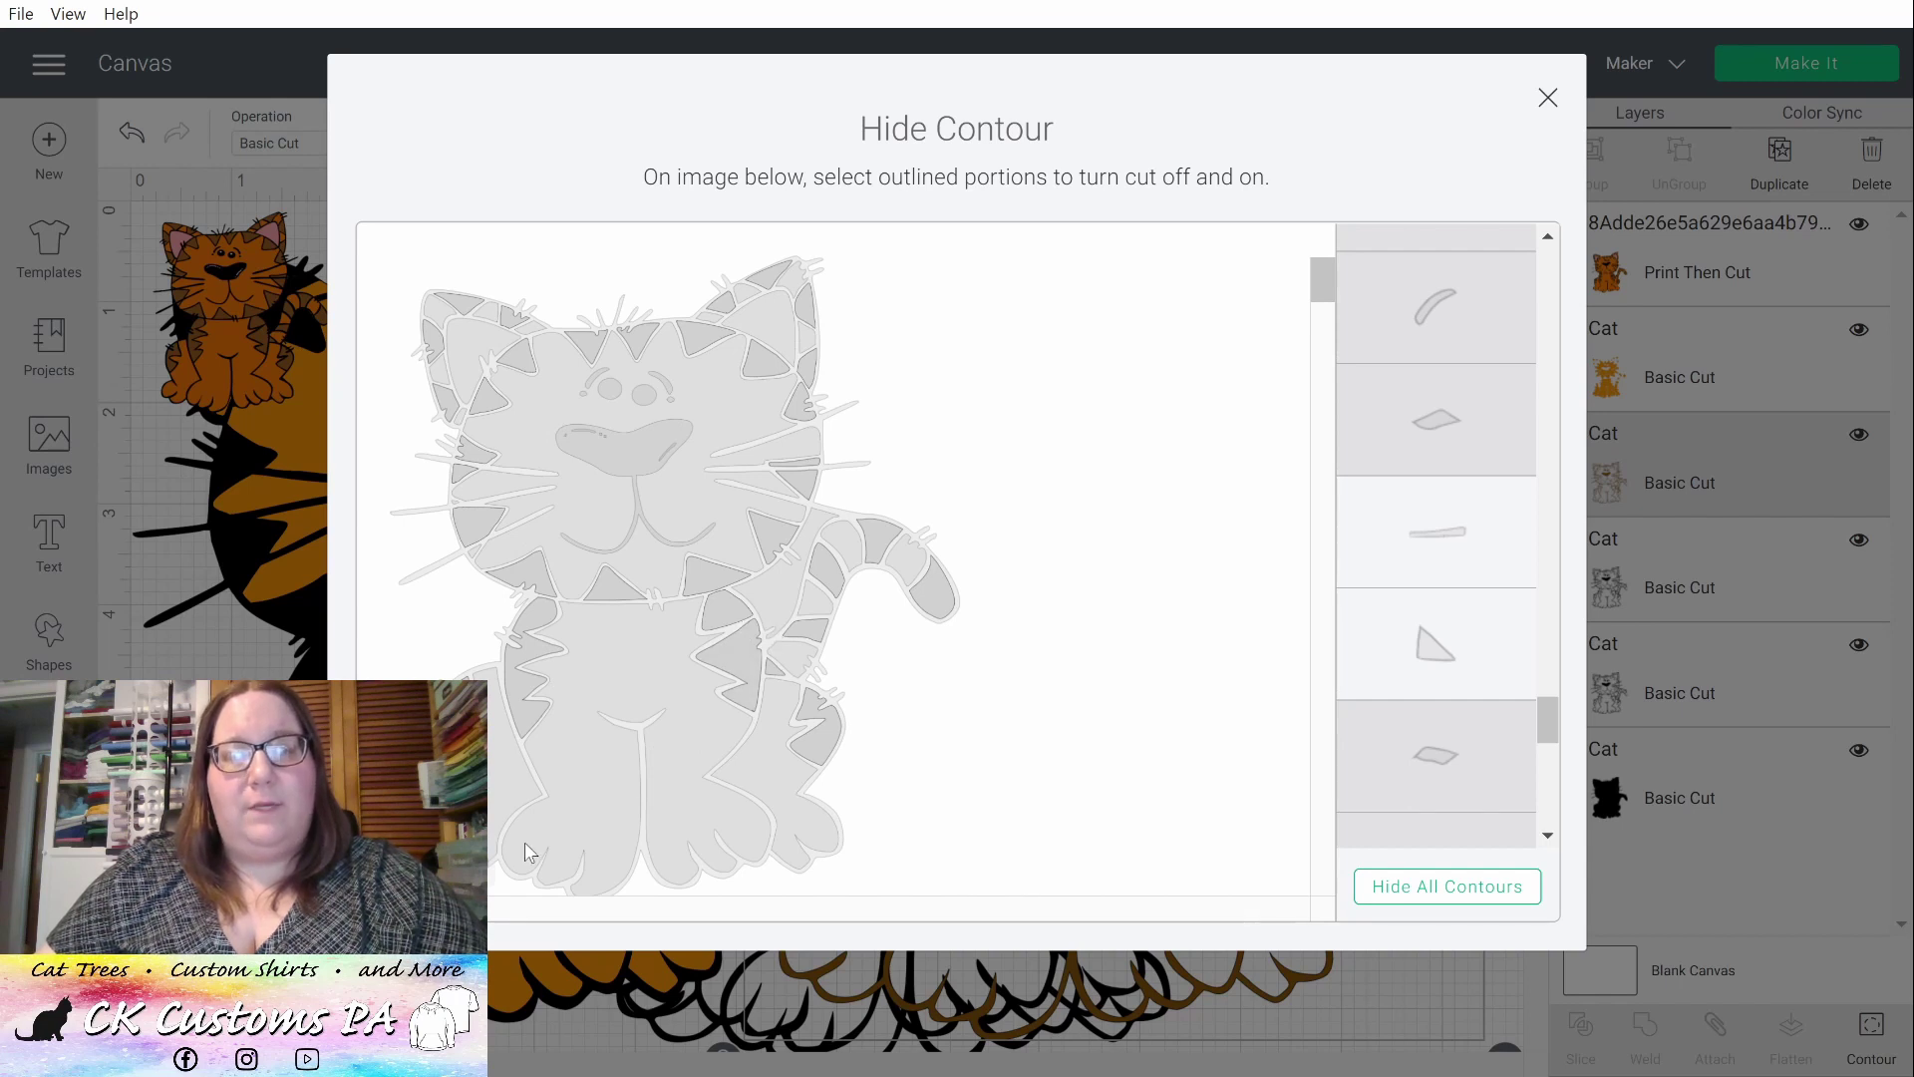
{"action": "left_click", "coordinate": [1547, 100]}
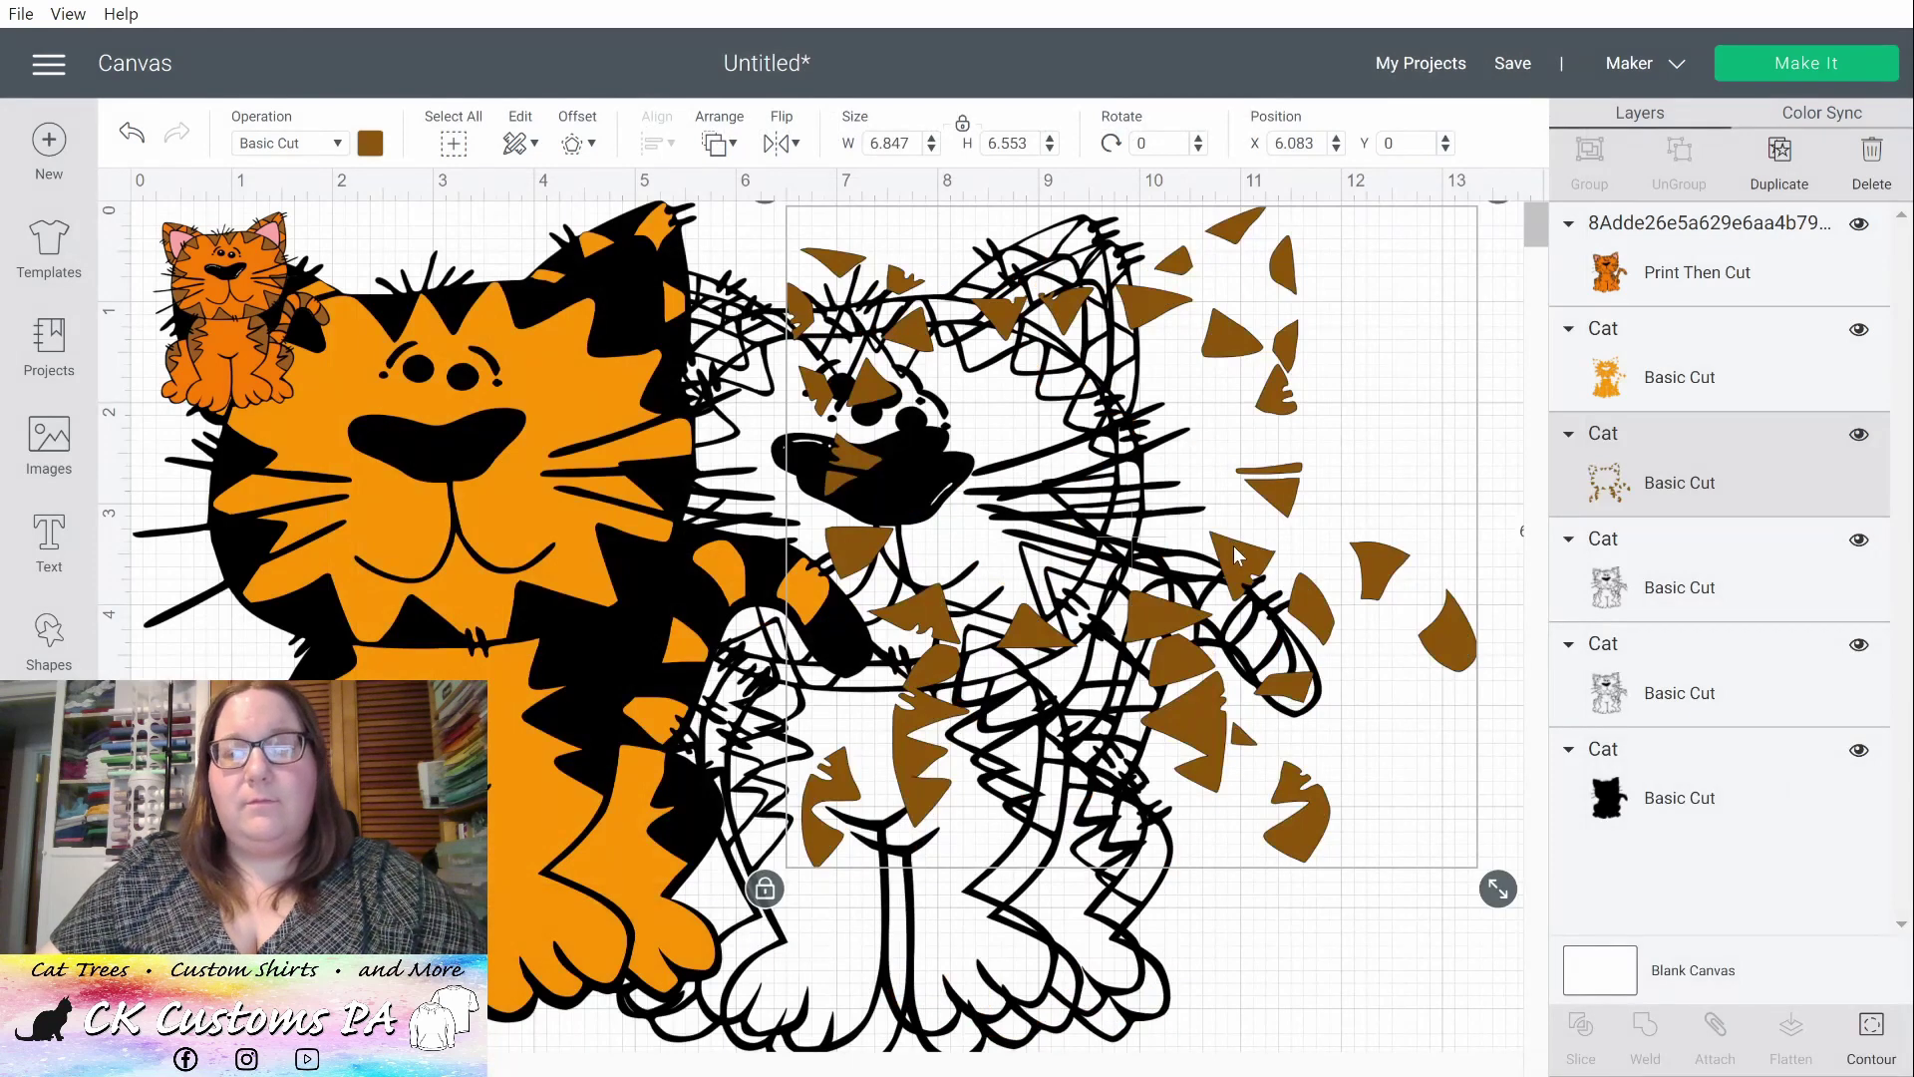
- Place the brown stripe layer over the orange cat and move the black outline copies and the small reference cat clear of it
{"action": "left_click_drag", "start_coordinate": [1237, 556], "coordinate": [626, 545]}
{"action": "left_click_drag", "start_coordinate": [1264, 769], "coordinate": [1525, 533]}
{"action": "left_click_drag", "start_coordinate": [822, 469], "coordinate": [1156, 498]}
{"action": "left_click", "coordinate": [929, 436]}
{"action": "left_click", "coordinate": [883, 470]}
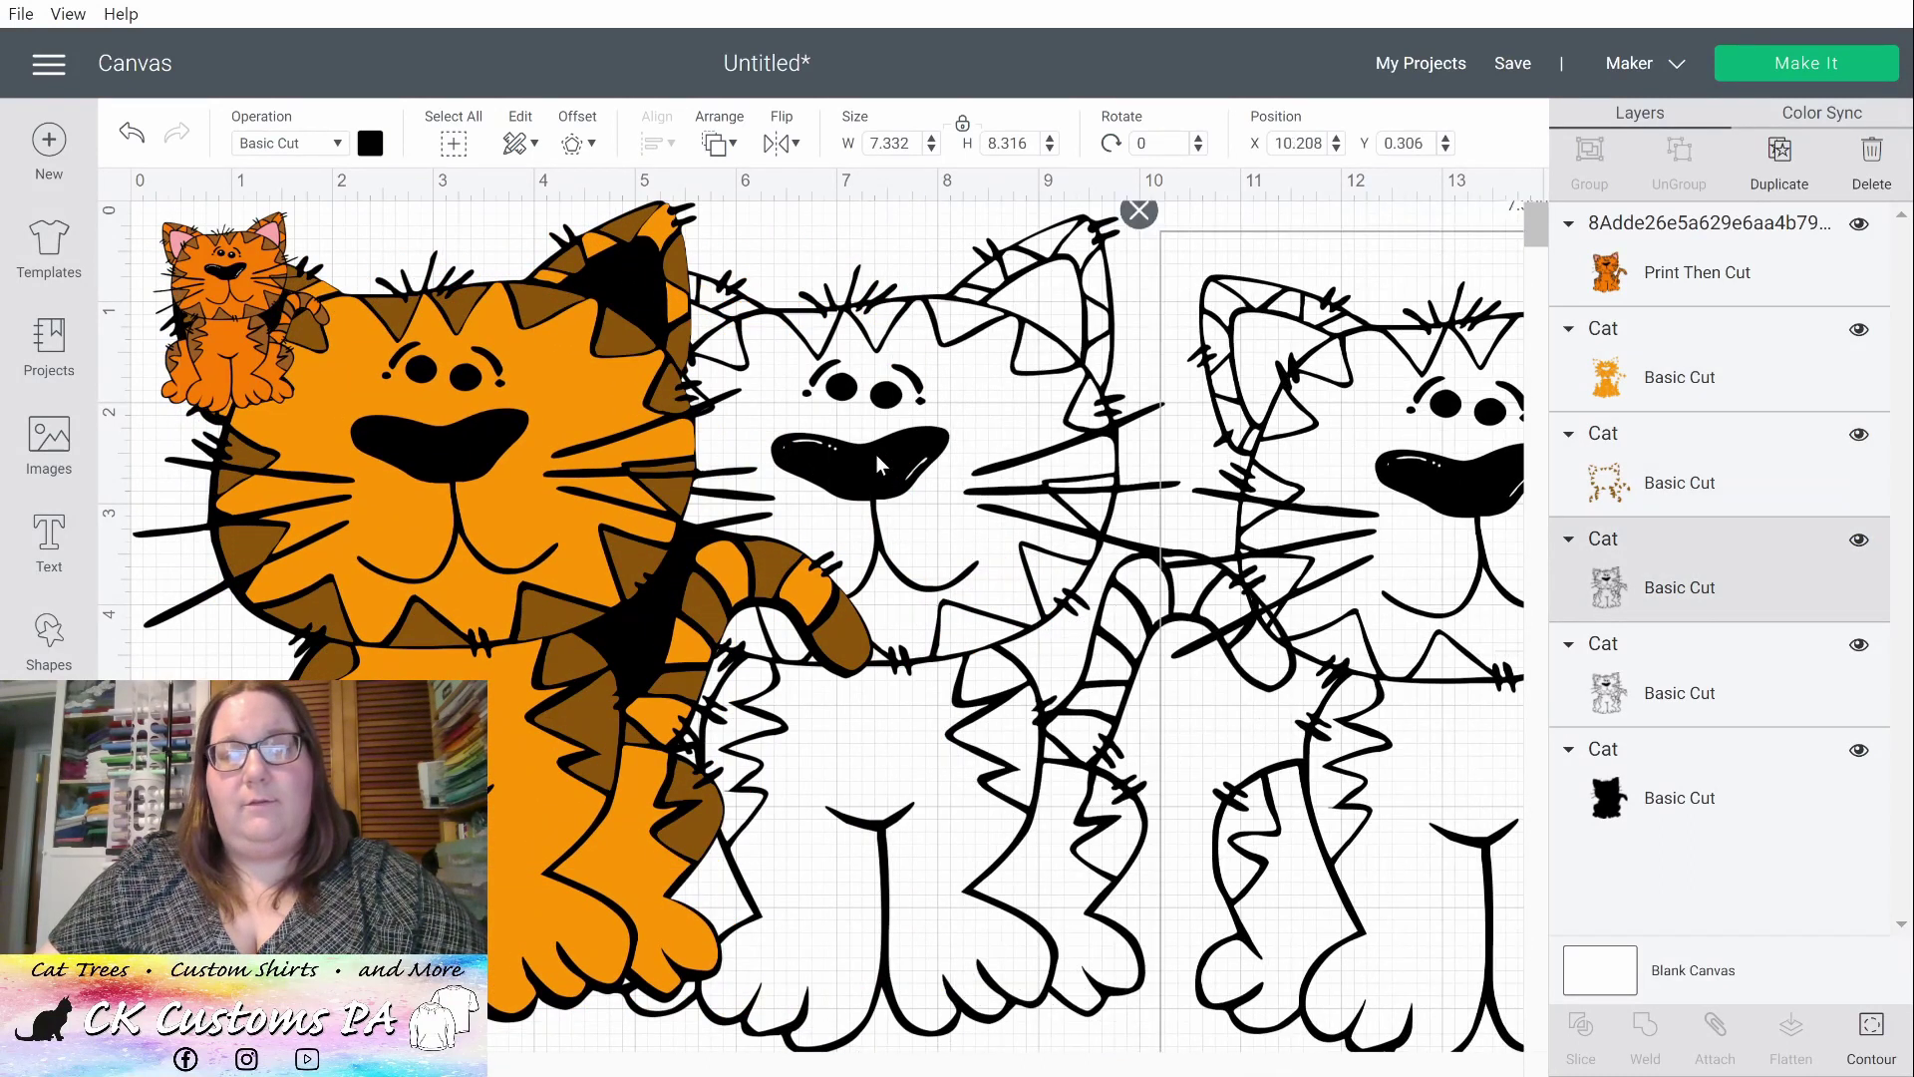
{"action": "left_click", "coordinate": [875, 452]}
{"action": "left_click_drag", "start_coordinate": [901, 453], "coordinate": [1390, 489]}
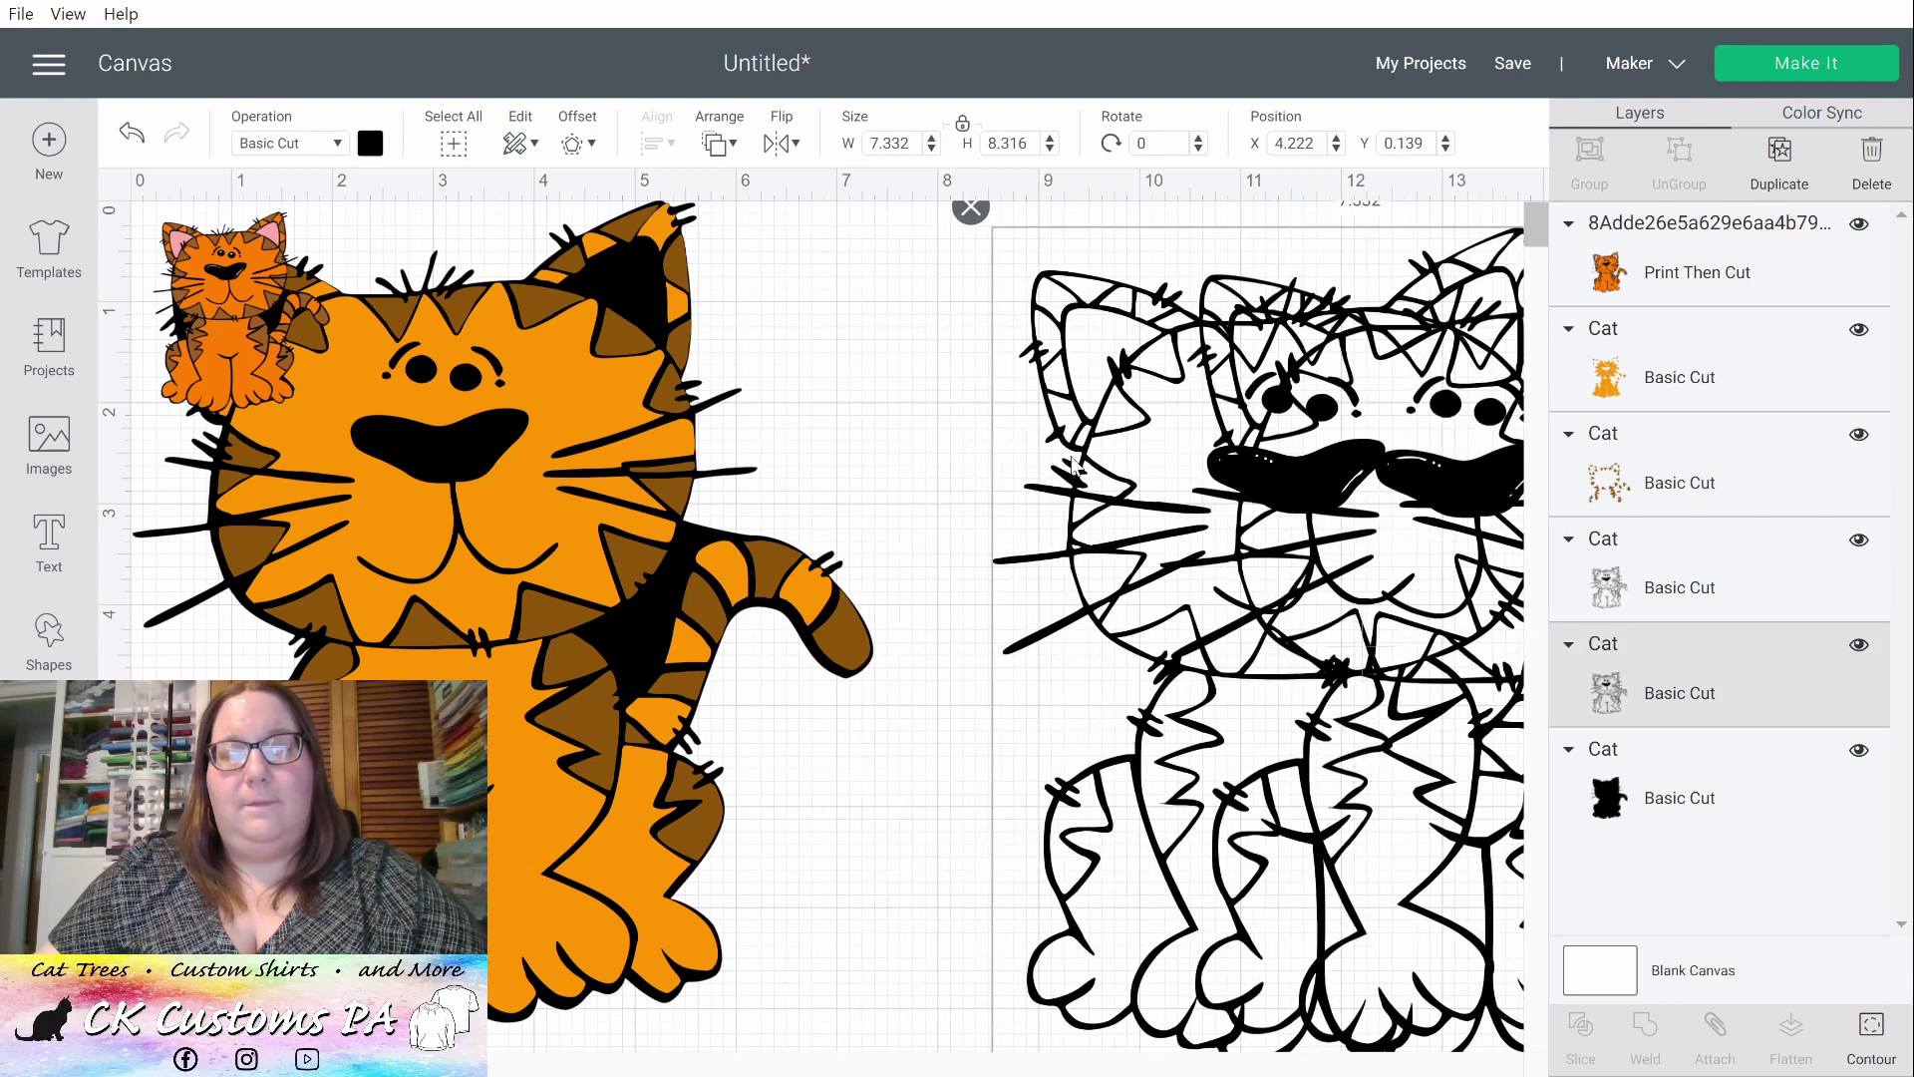
{"action": "left_click", "coordinate": [212, 284]}
{"action": "left_click_drag", "start_coordinate": [212, 284], "coordinate": [965, 290]}
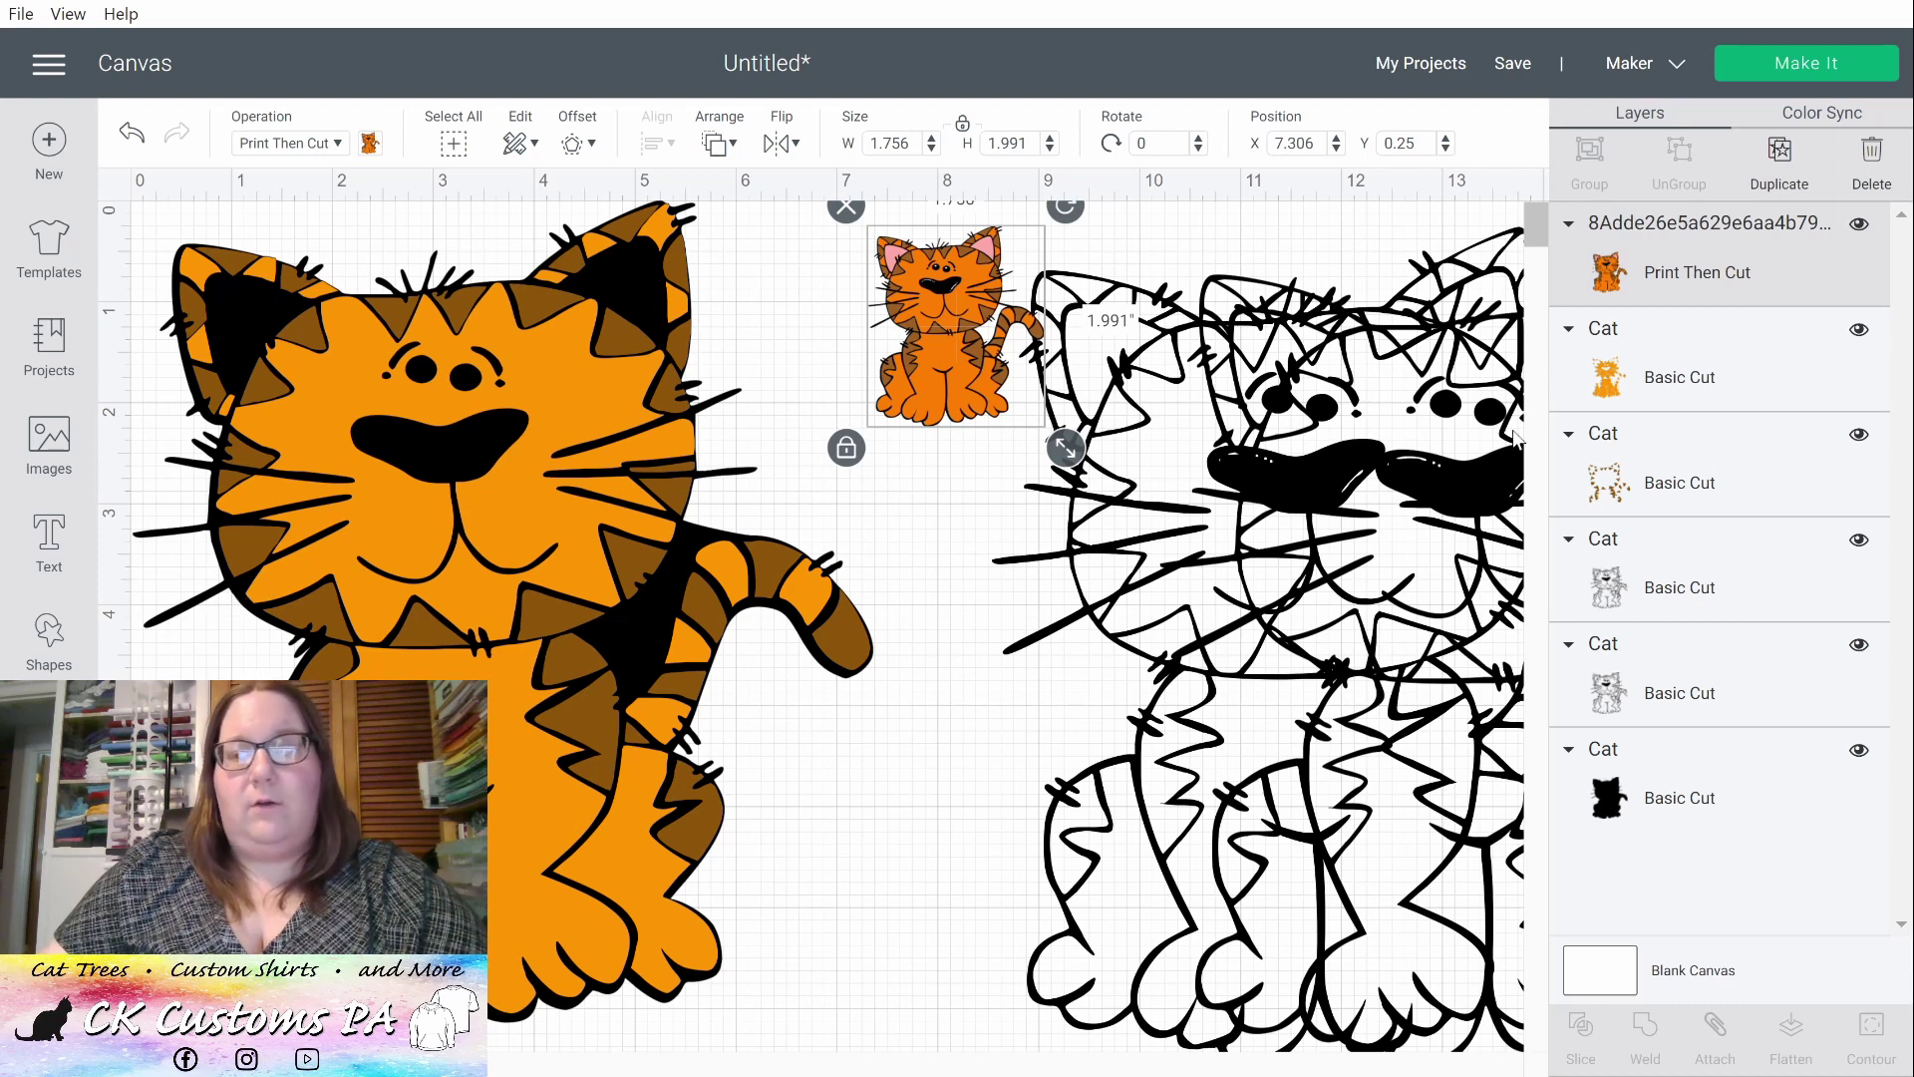
{"action": "left_click", "coordinate": [1653, 486]}
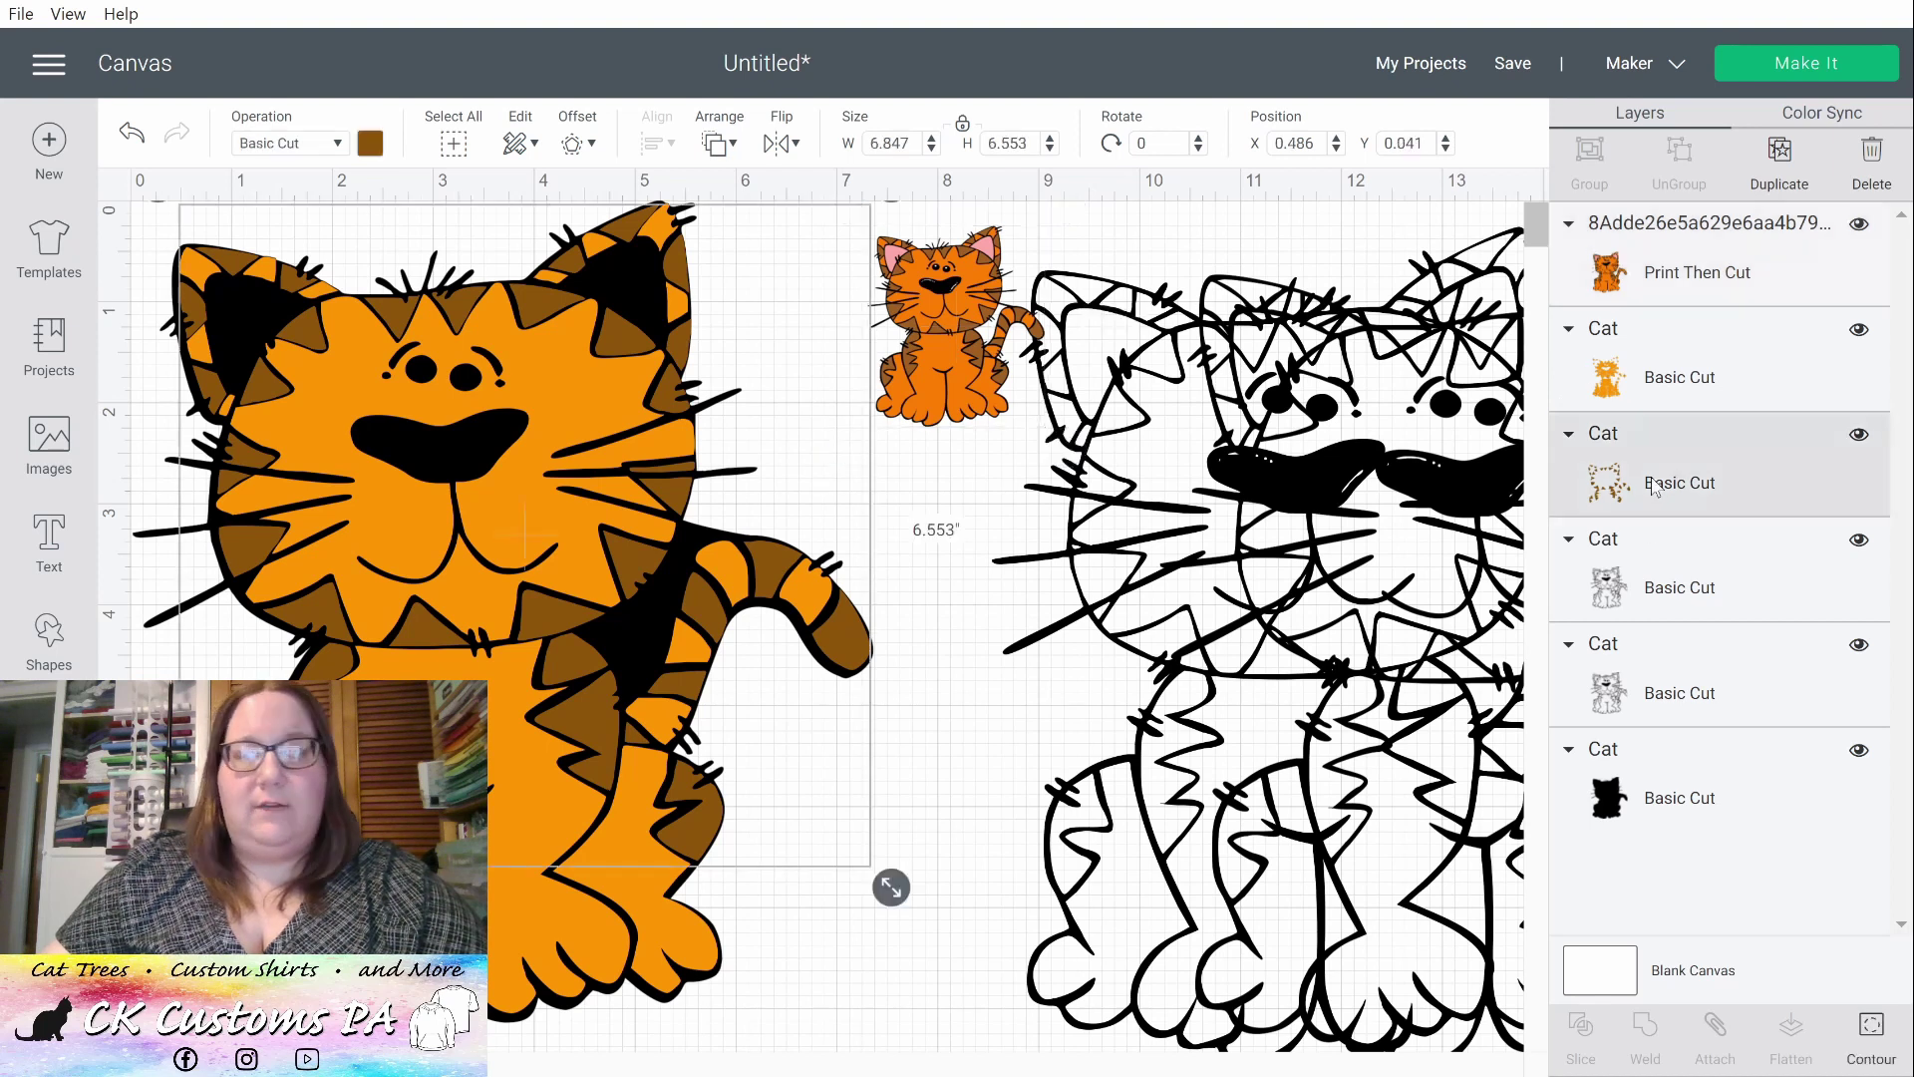
{"action": "left_click", "coordinate": [1865, 1042]}
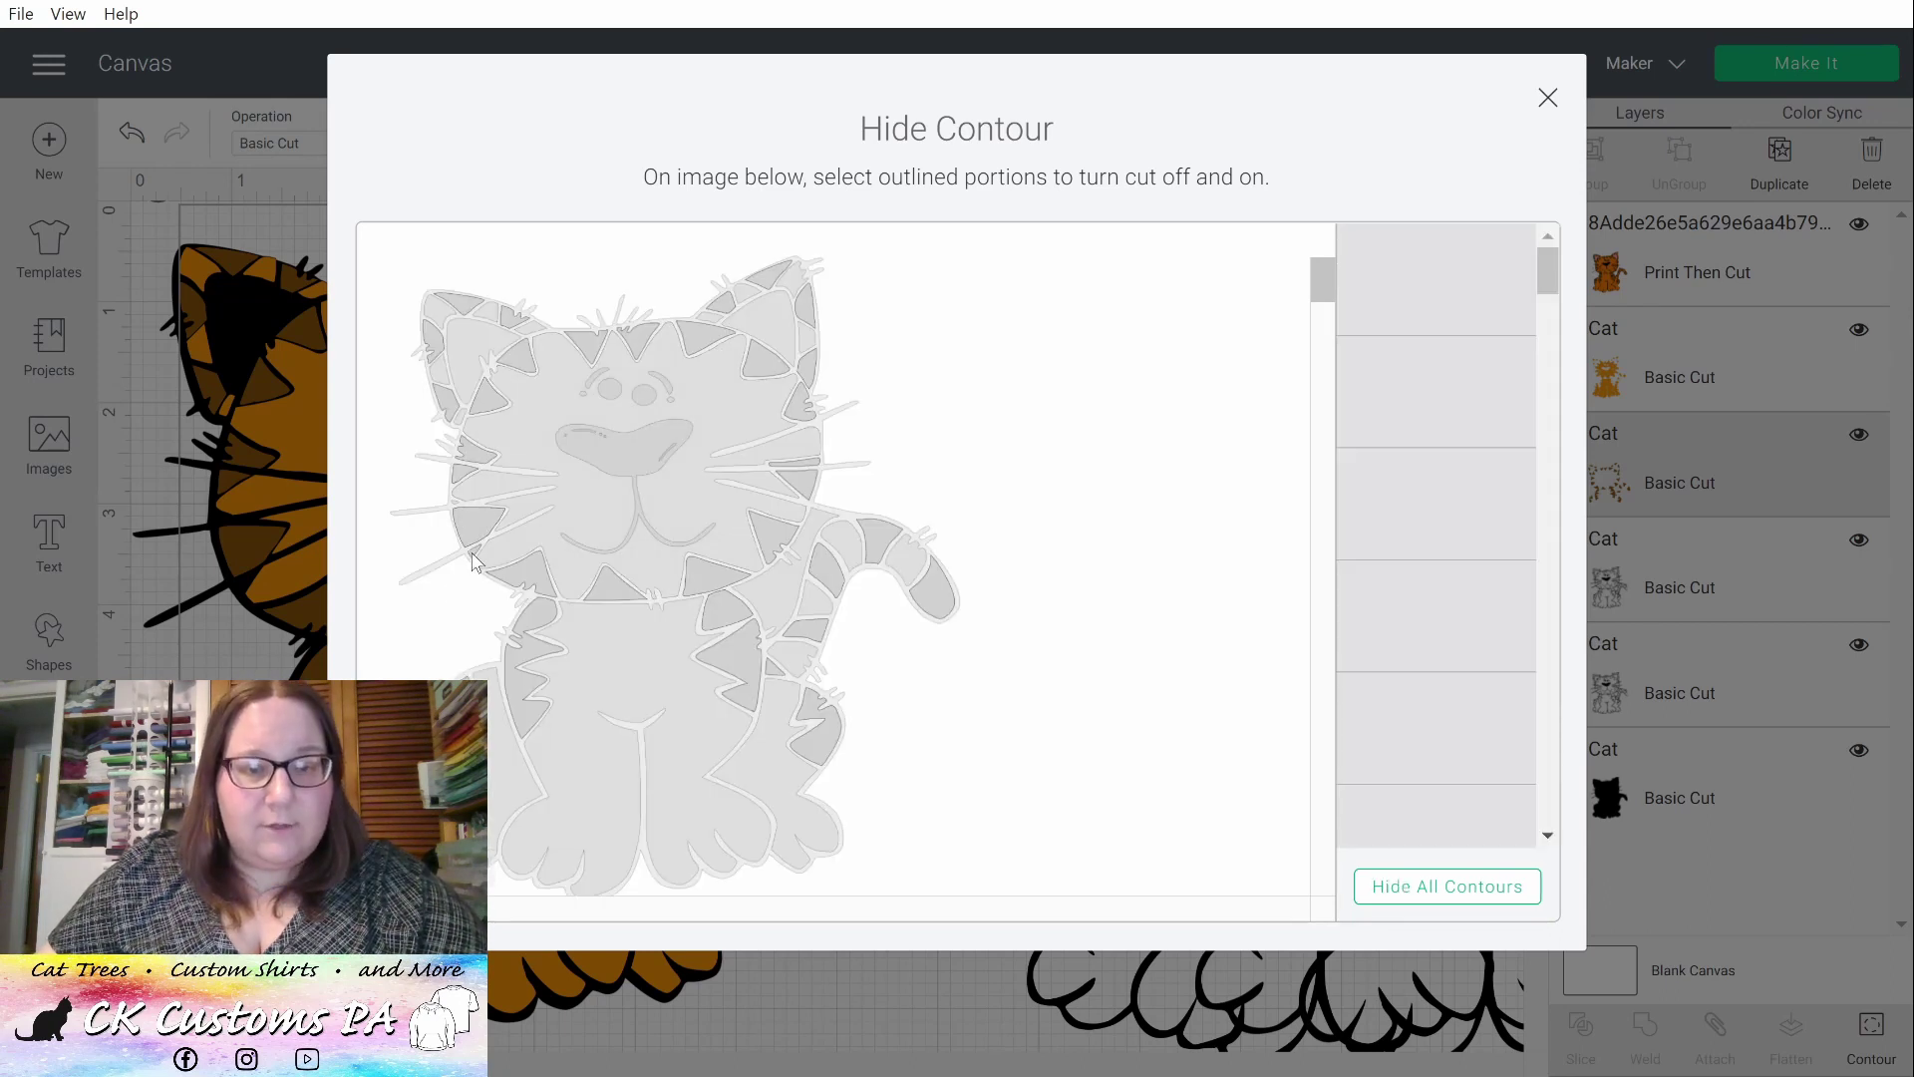
{"action": "left_click", "coordinate": [646, 792]}
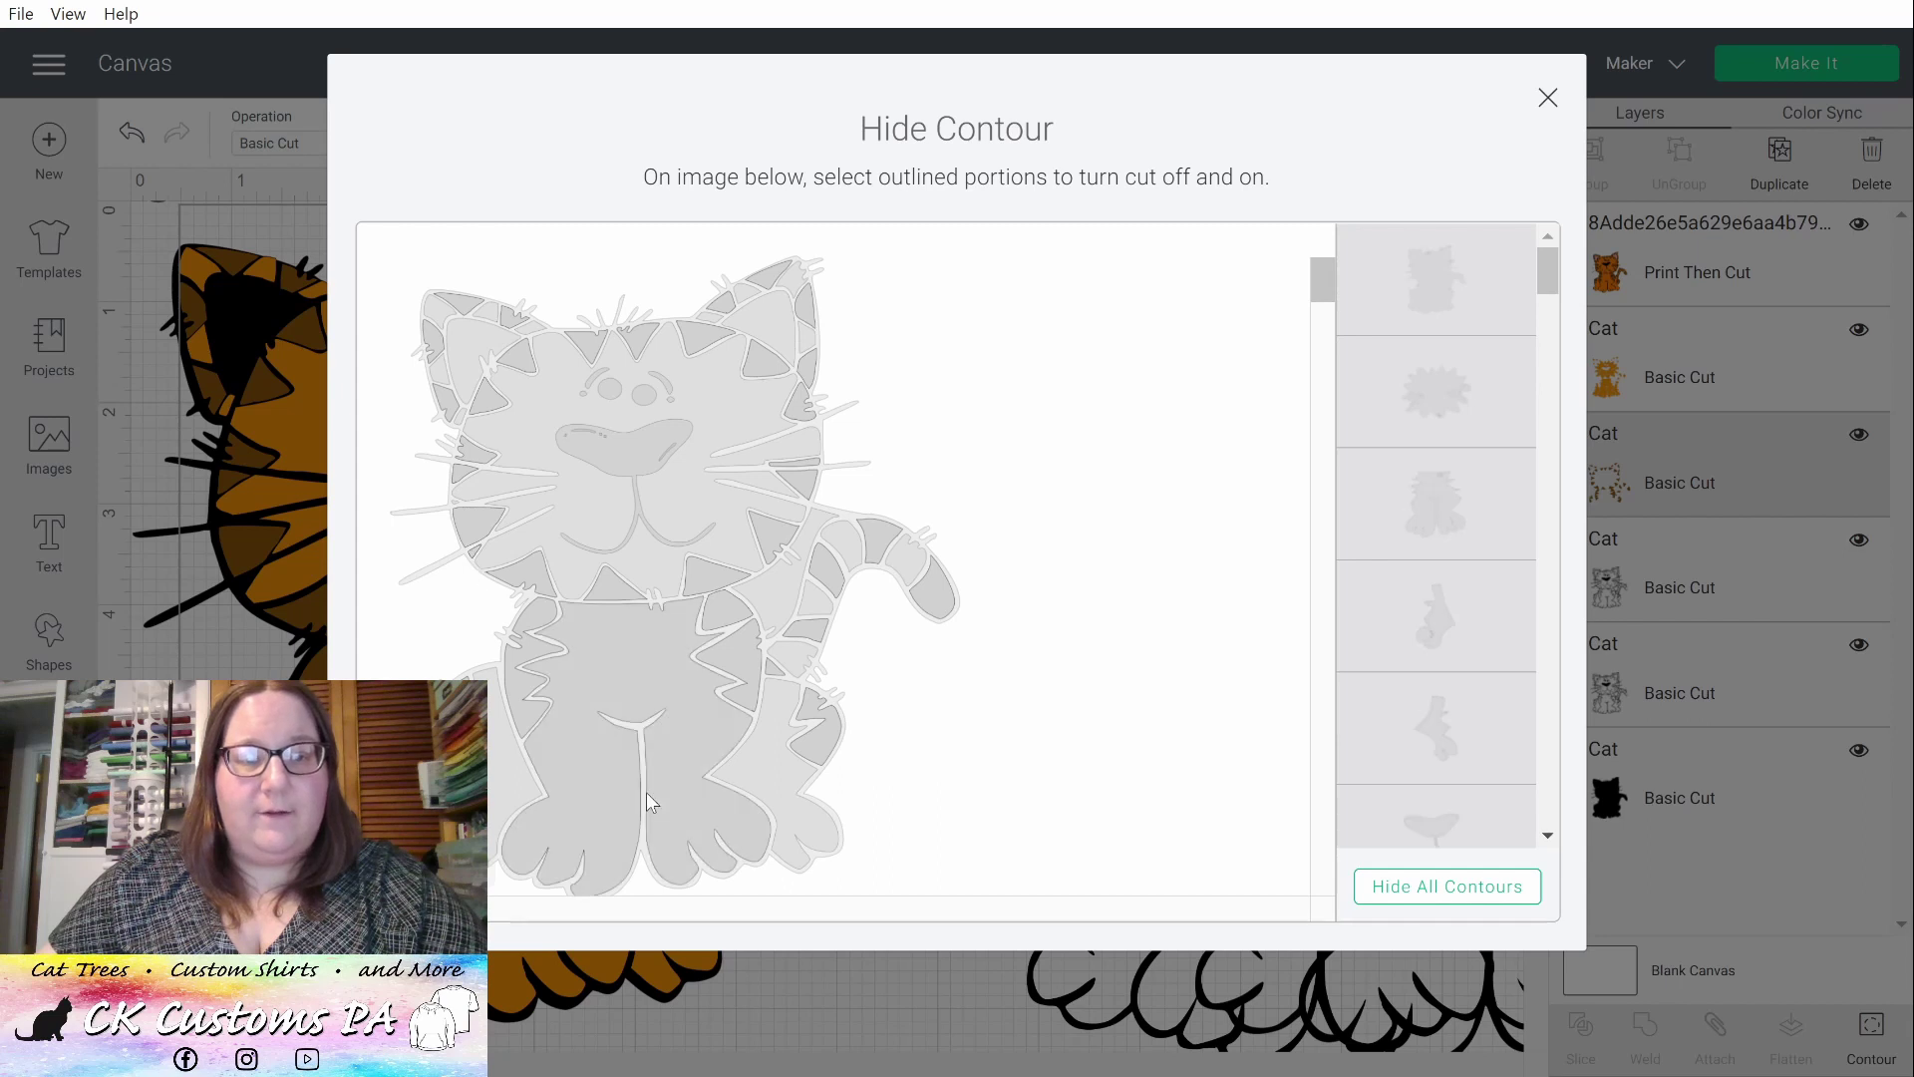
{"action": "left_click", "coordinate": [1548, 98]}
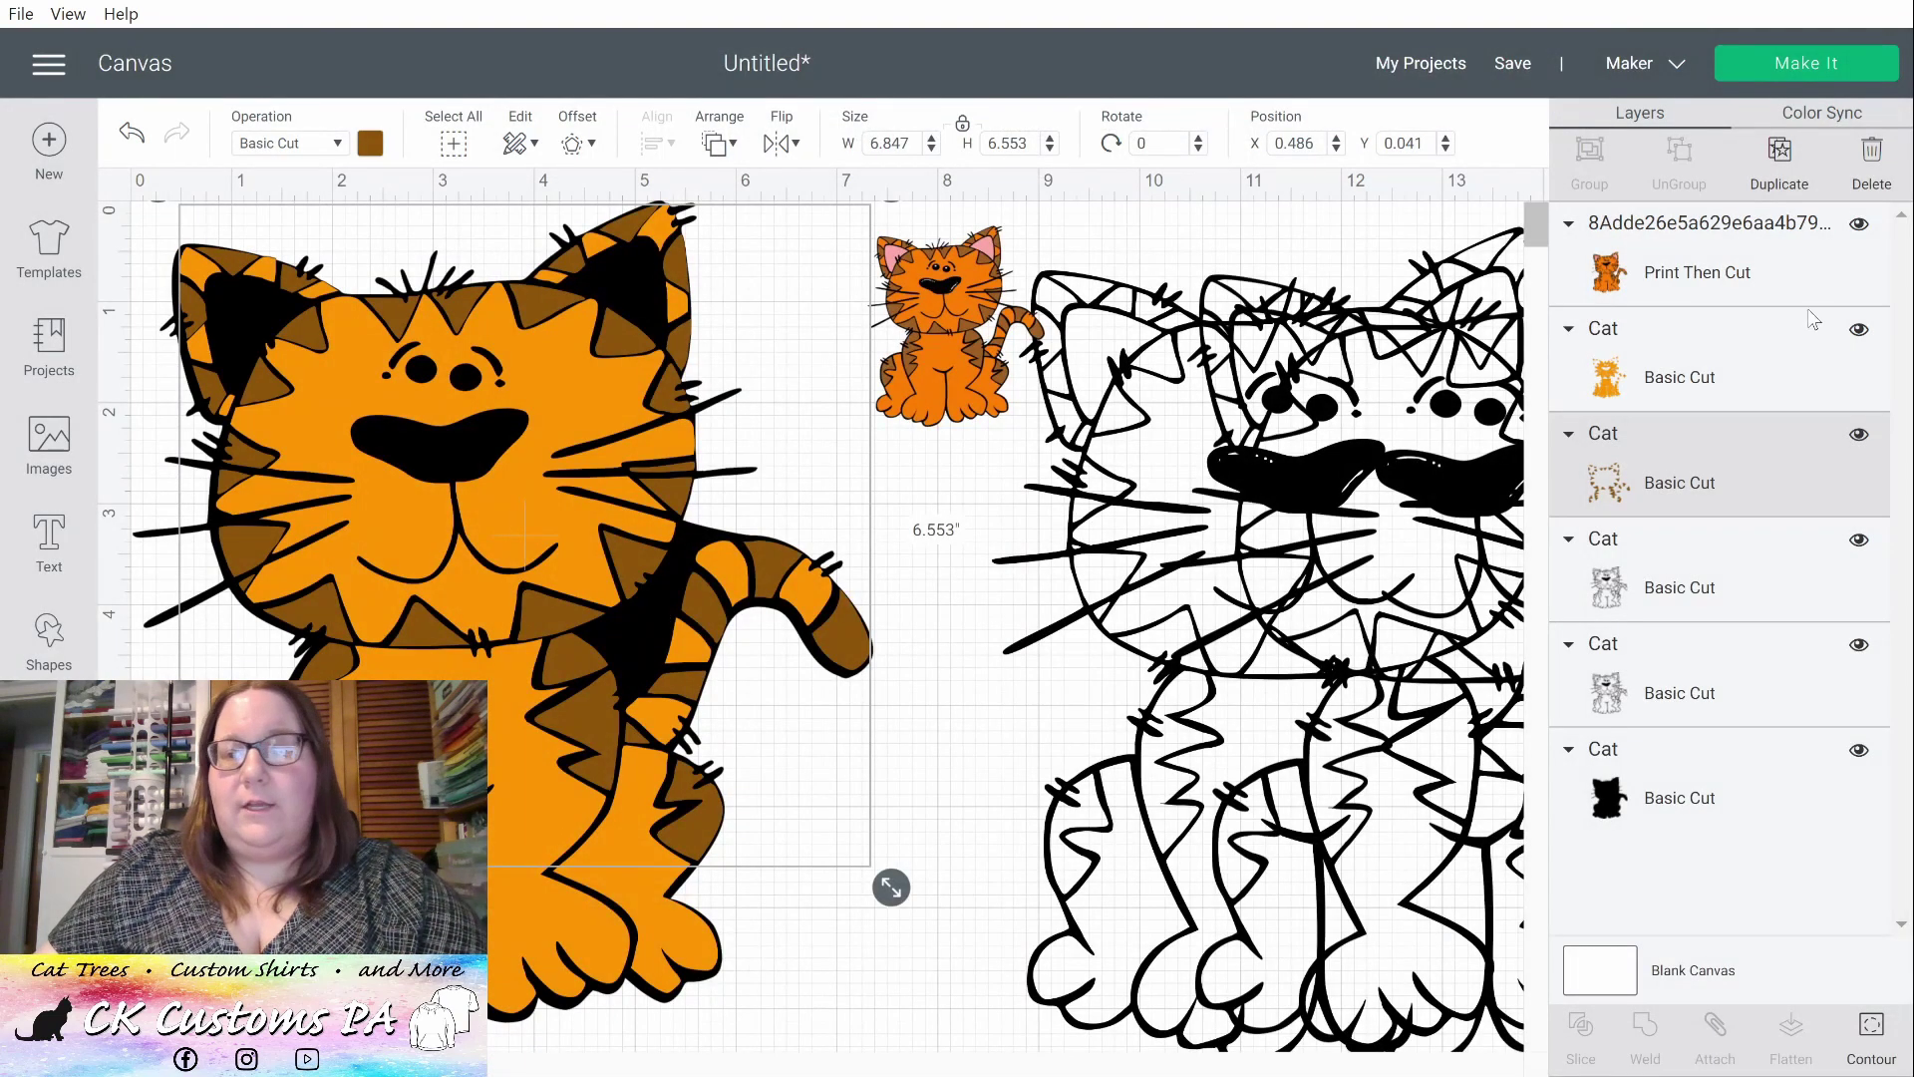
- Turn on the contour for the gap between the tail and the body in the solid black base layer
{"action": "left_click", "coordinate": [1660, 788]}
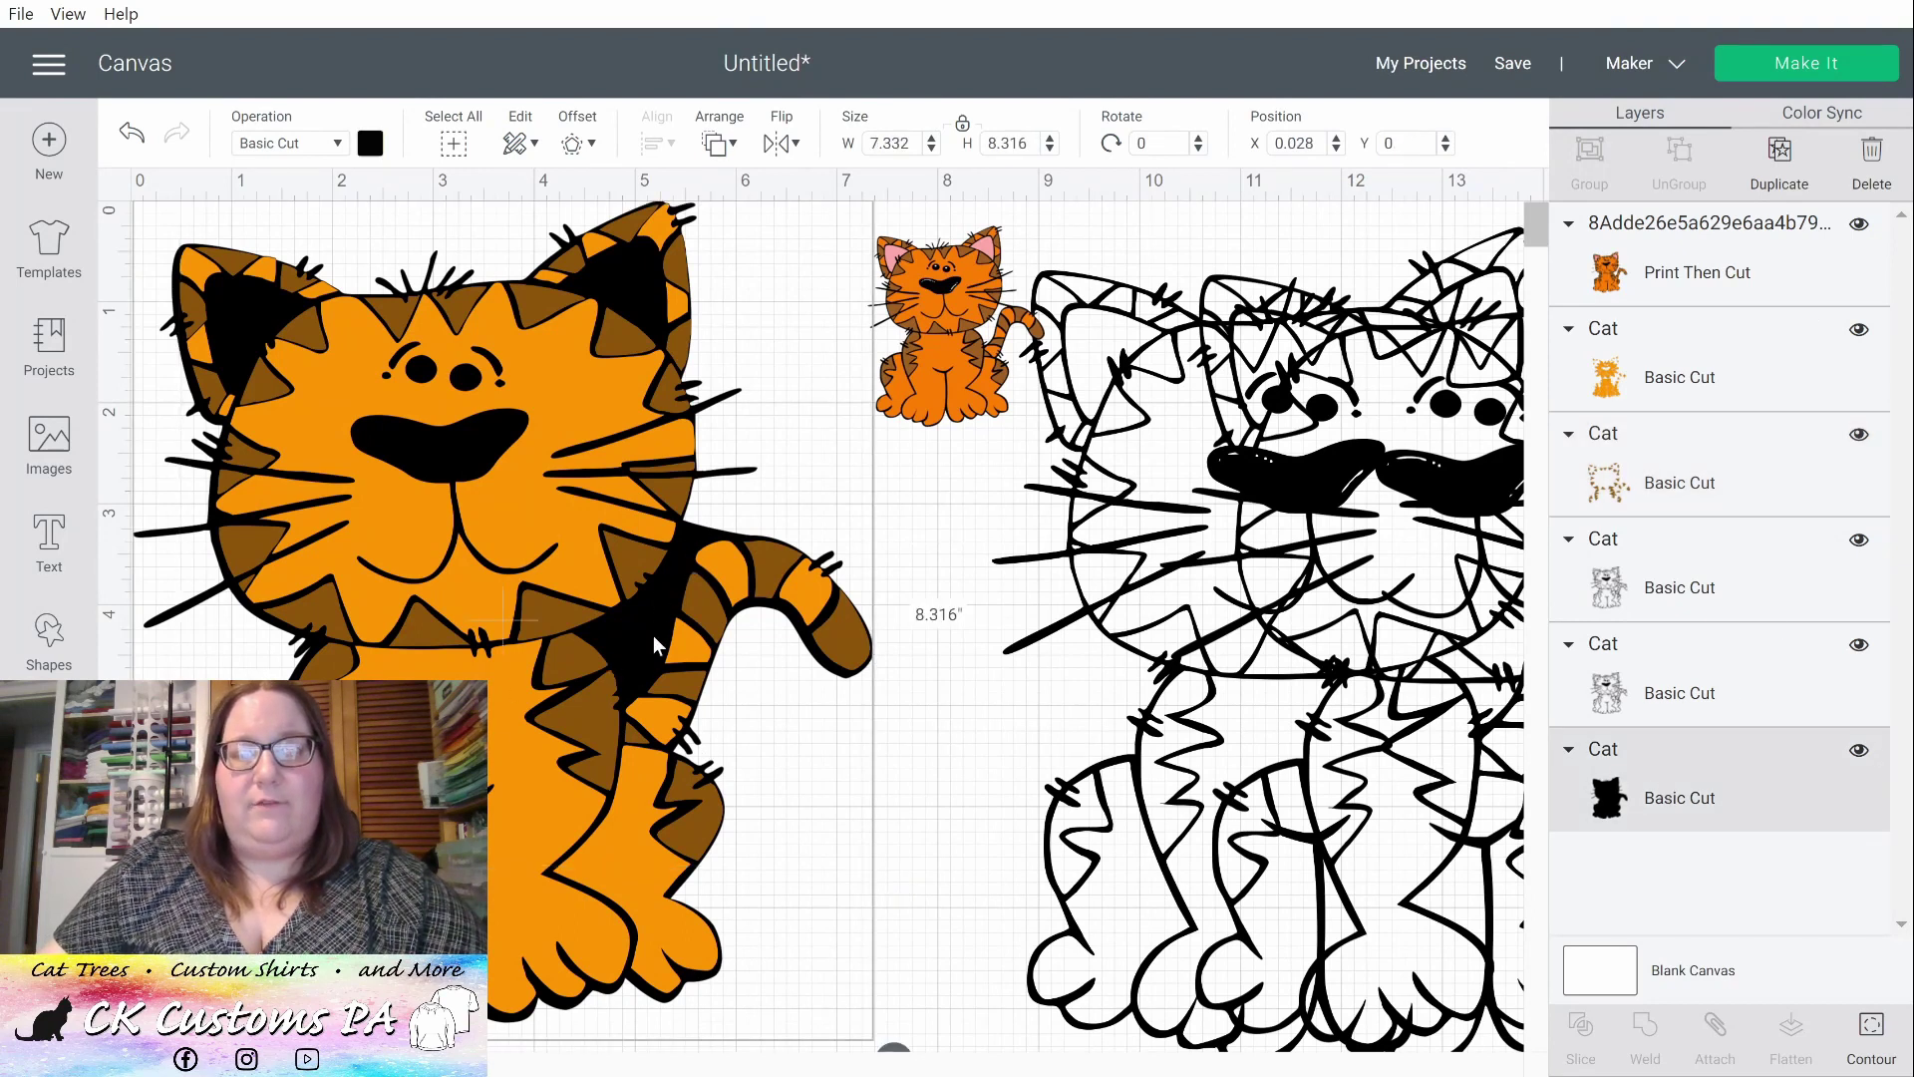
{"action": "left_click", "coordinate": [1871, 1037]}
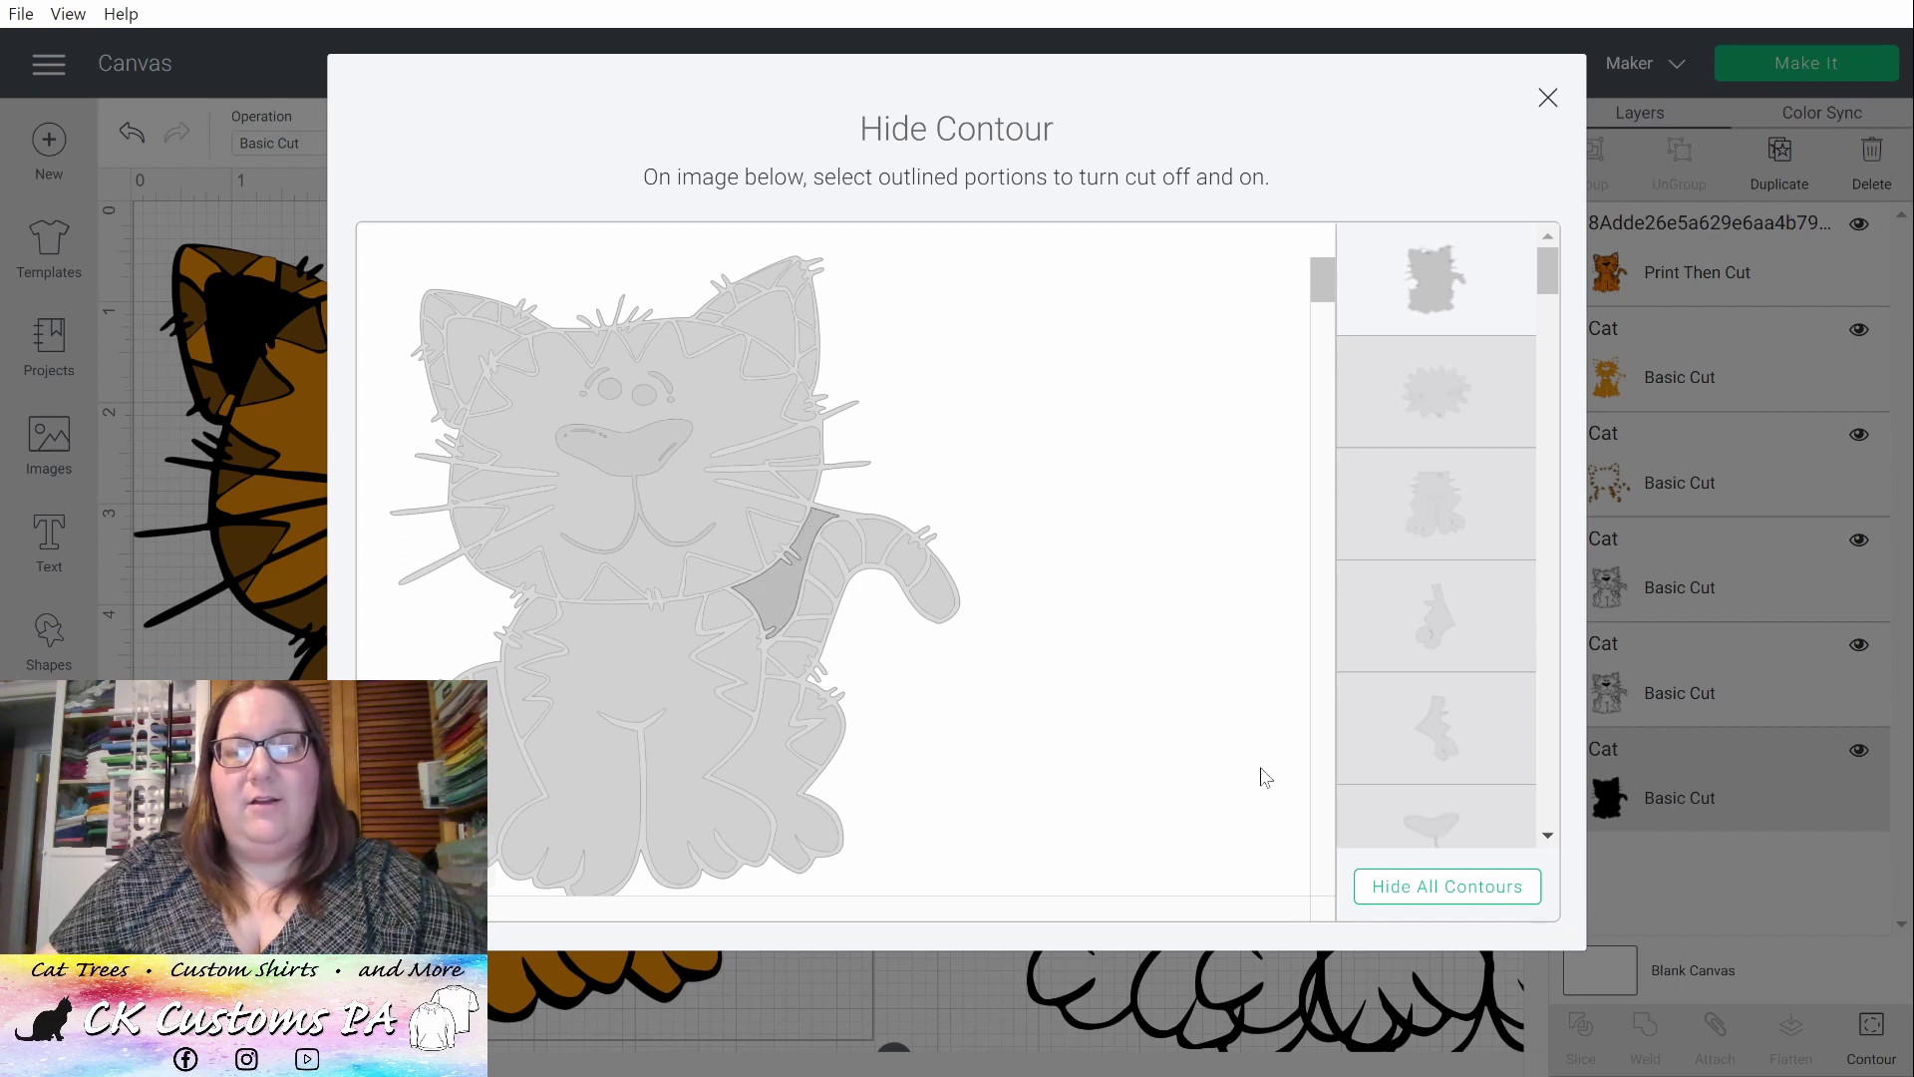
{"action": "left_click", "coordinate": [1548, 97]}
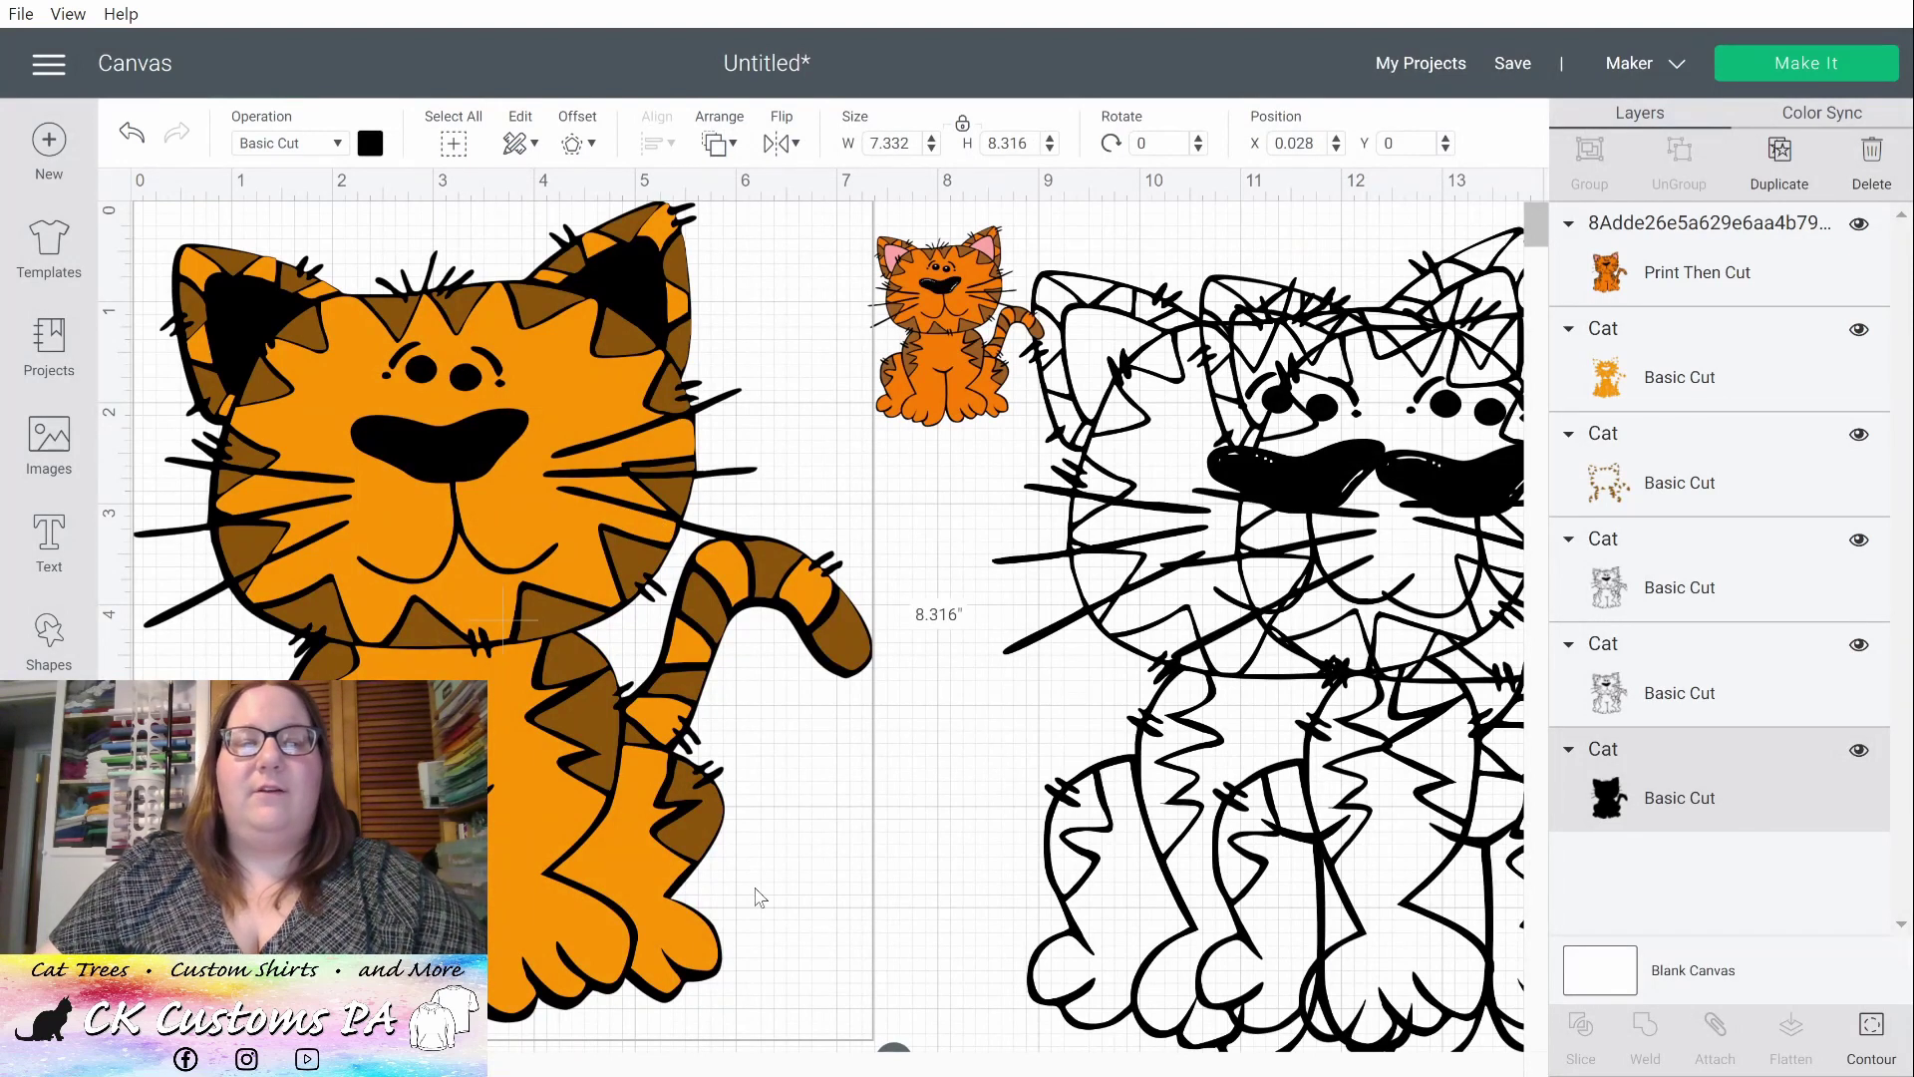
- Move one black outline copy nearer to the layered cat and change its color to white
{"action": "left_click", "coordinate": [1276, 501]}
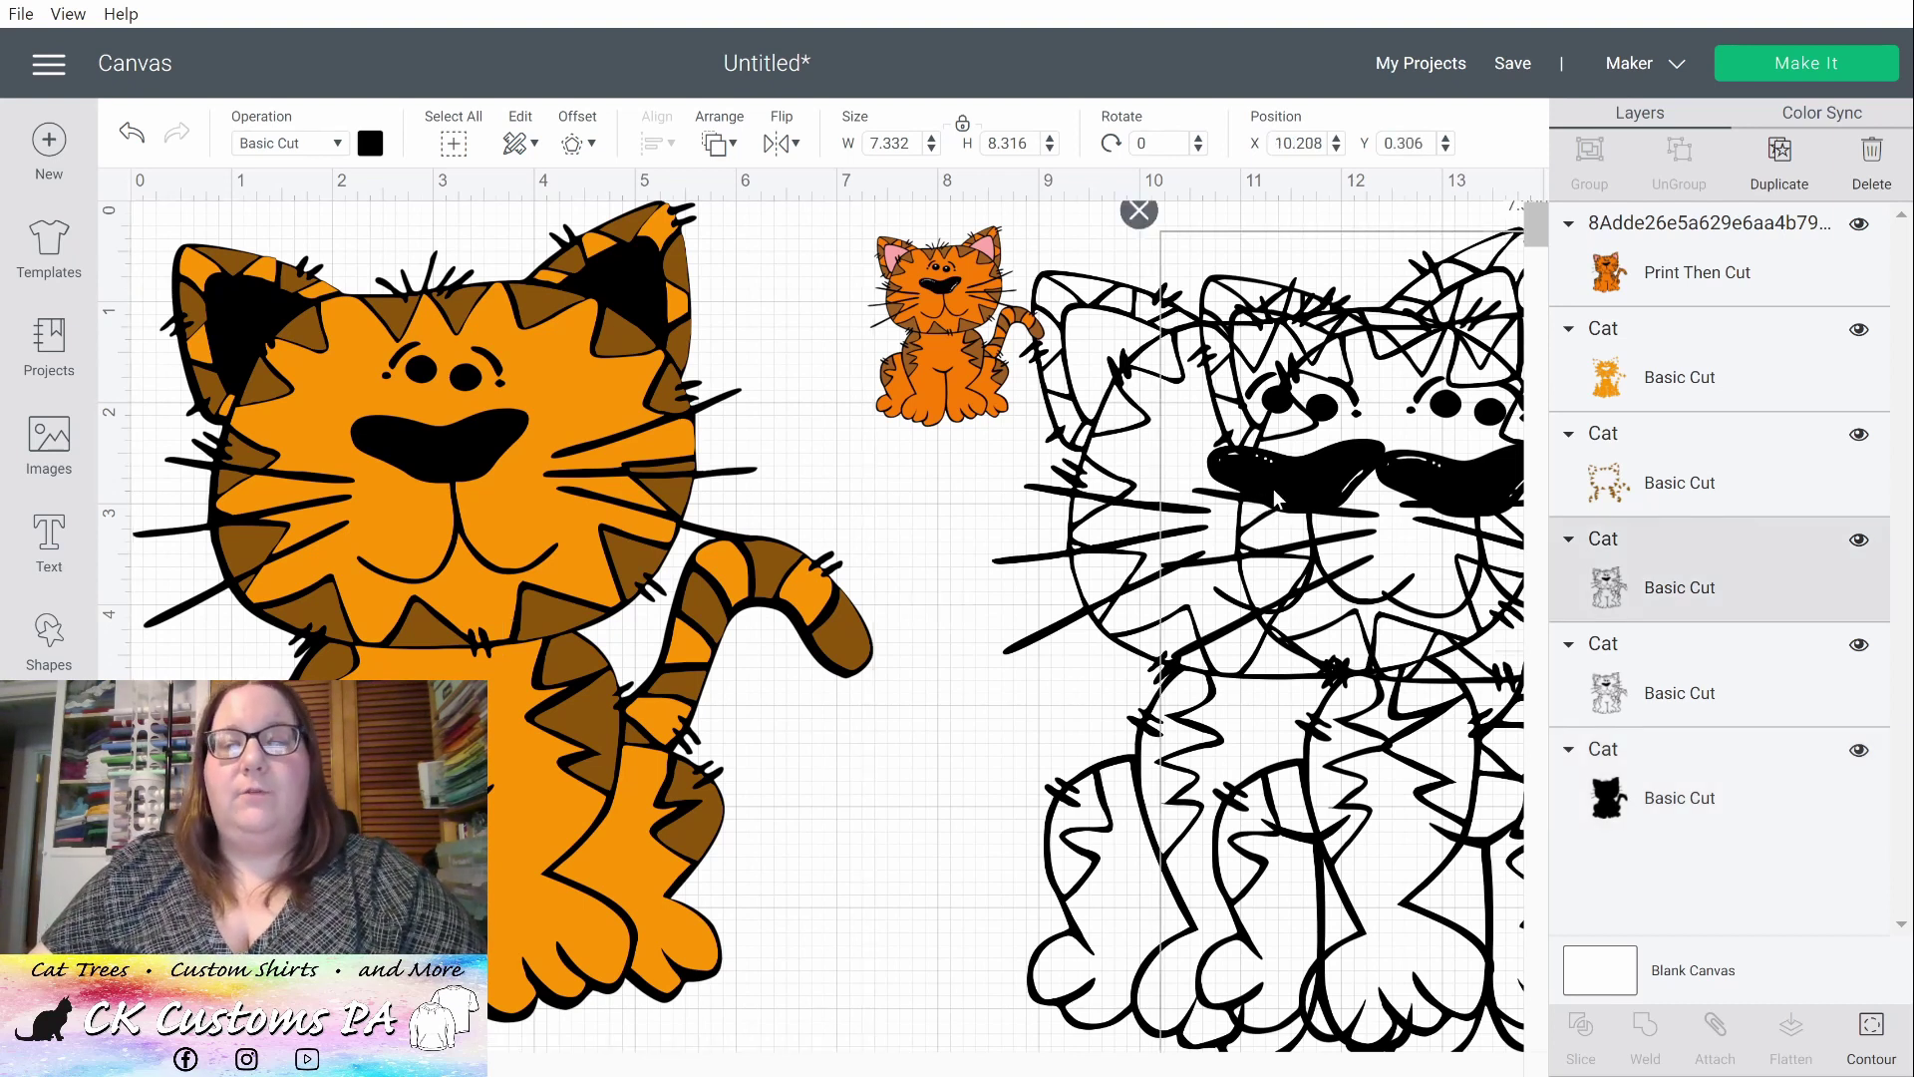
{"action": "left_click_drag", "start_coordinate": [1276, 501], "coordinate": [977, 483]}
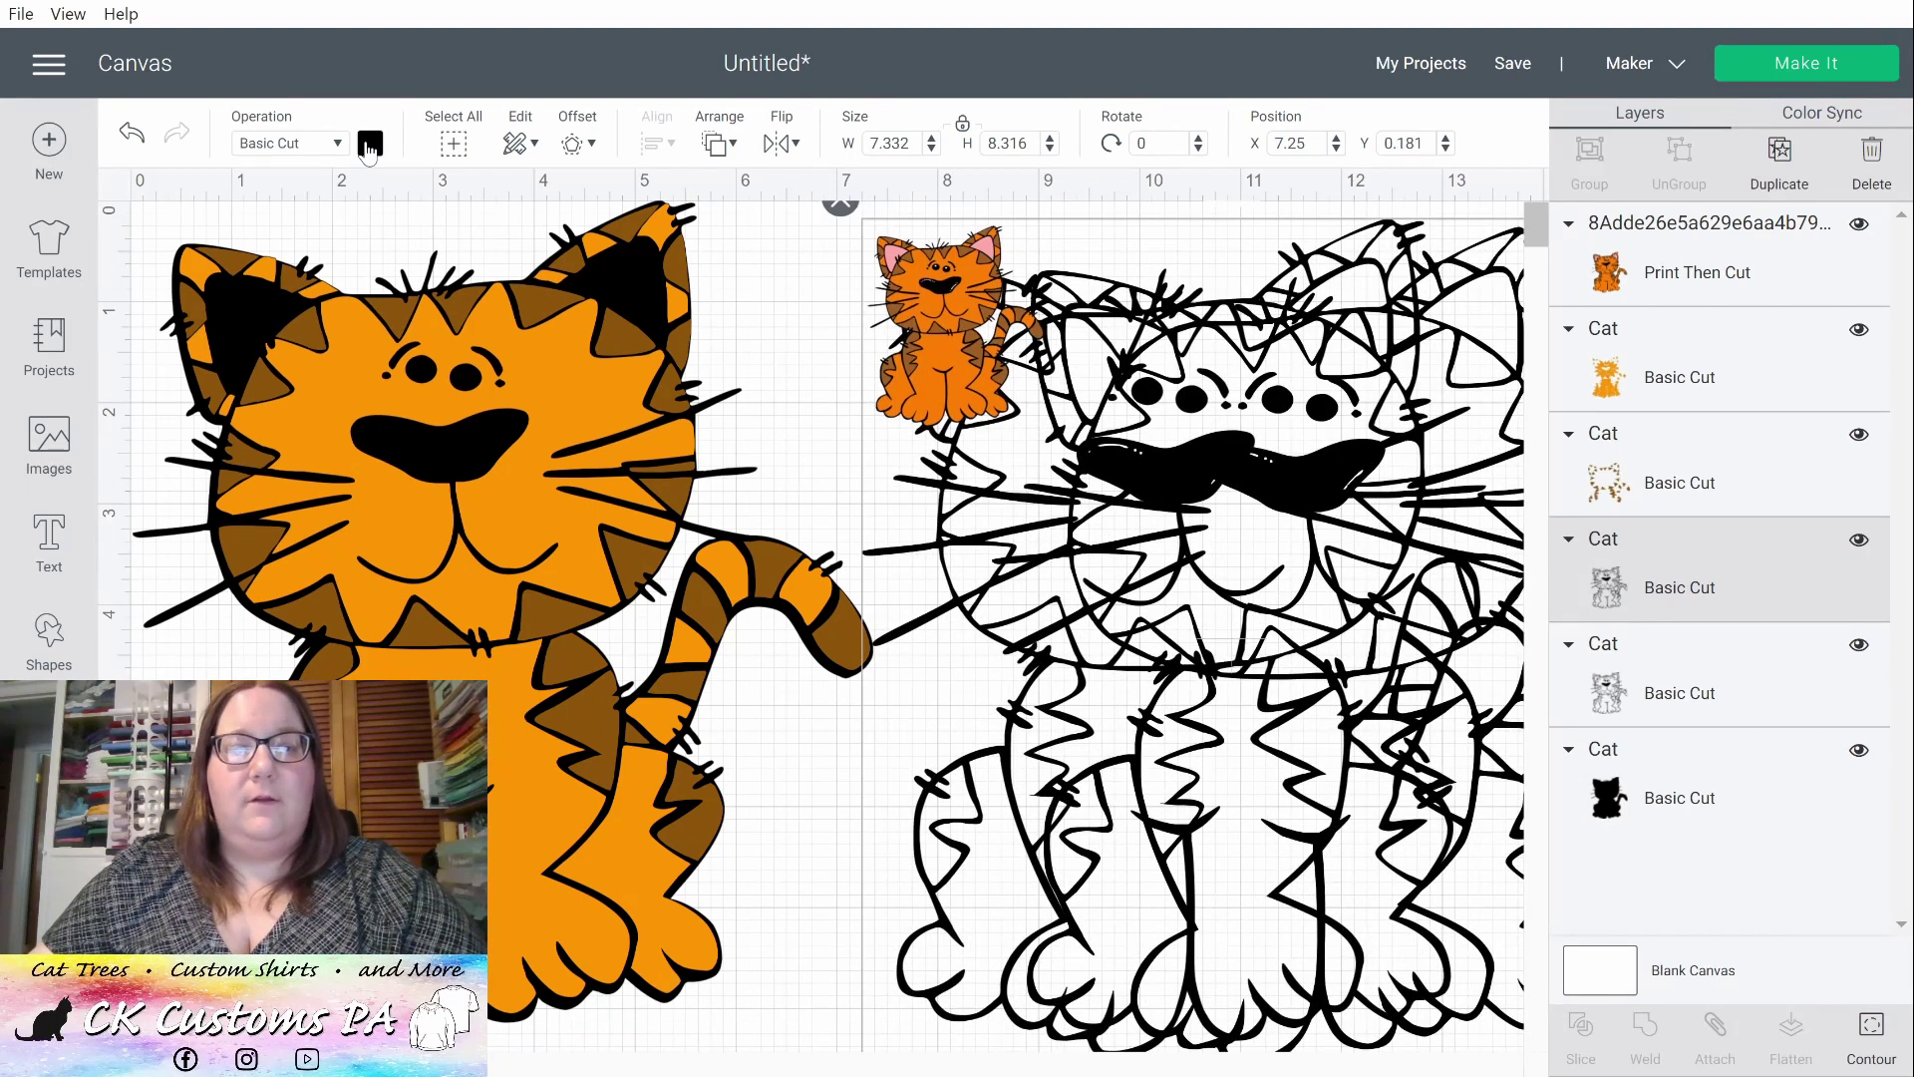
{"action": "left_click", "coordinate": [370, 143]}
{"action": "left_click", "coordinate": [399, 415]}
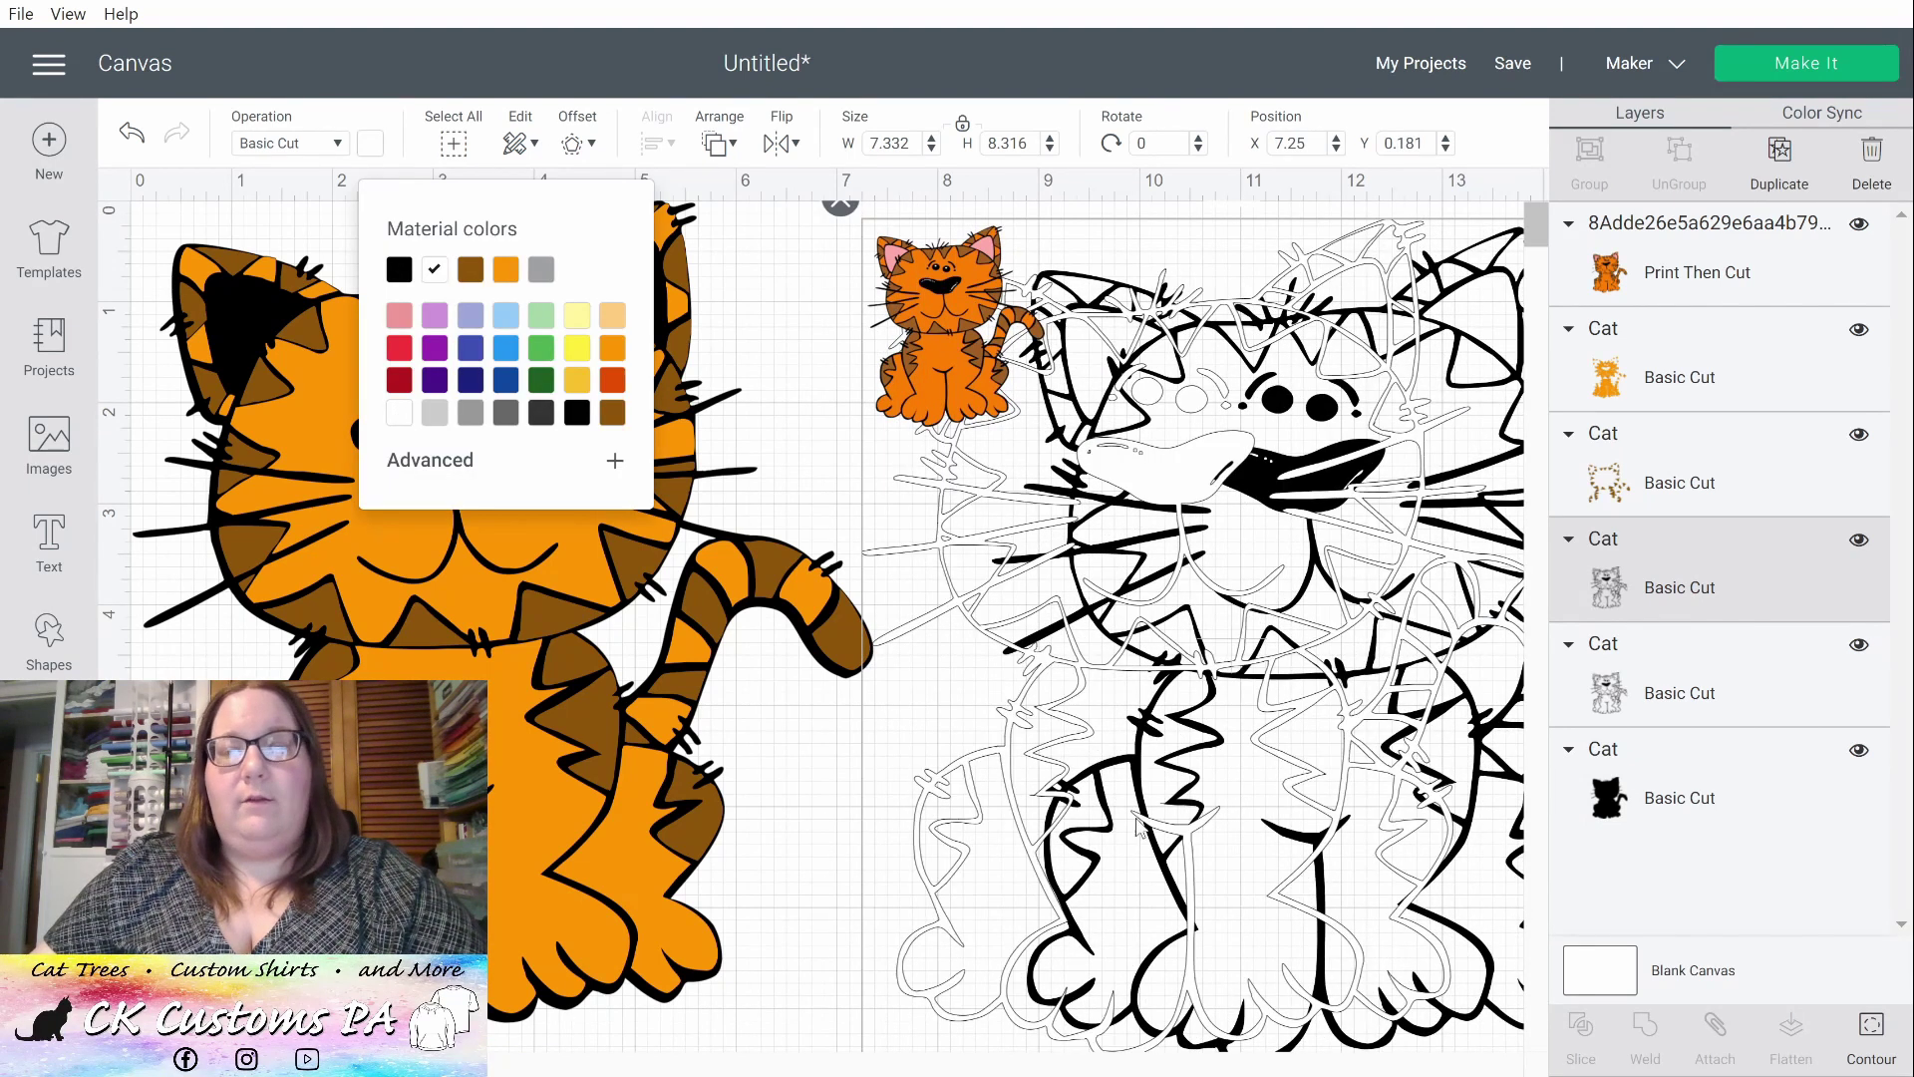
- Hide all contours of the white cat copy
{"action": "left_click", "coordinate": [1872, 1037]}
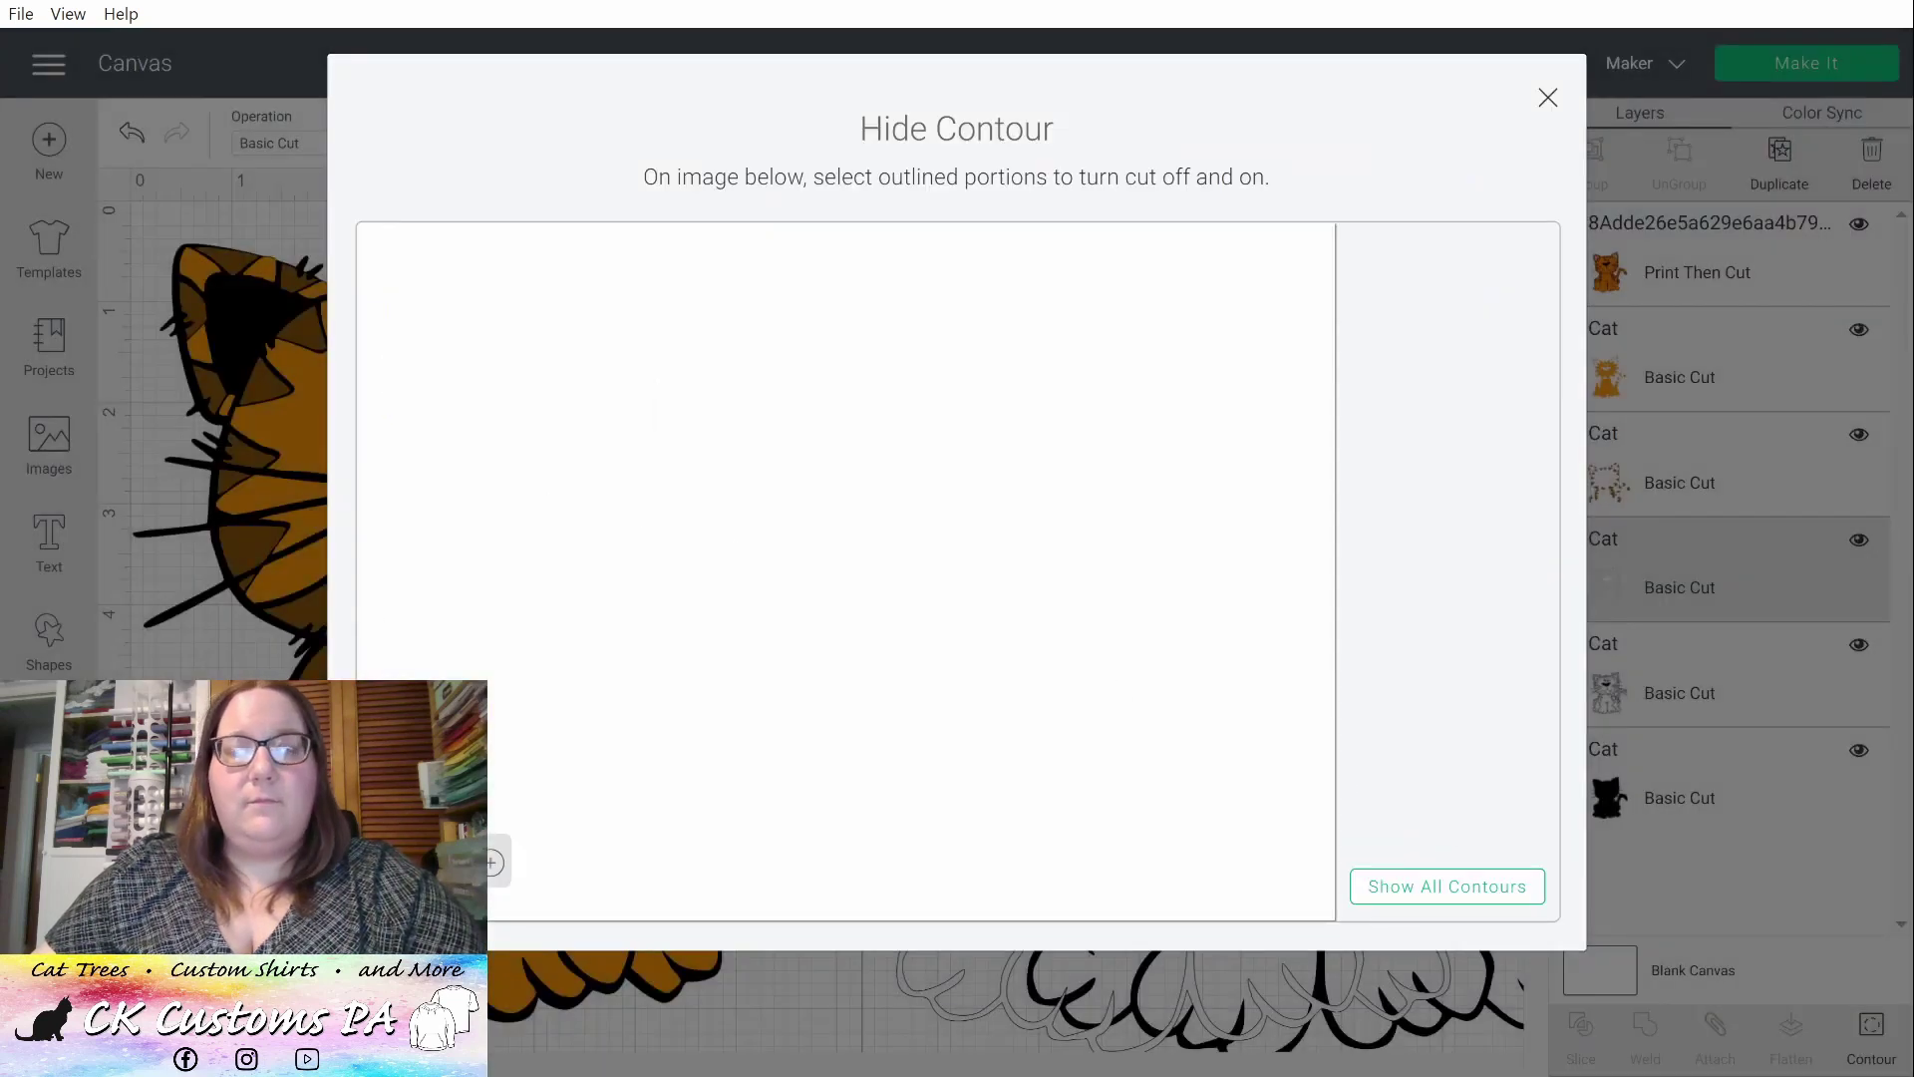
{"action": "left_click", "coordinate": [1440, 901]}
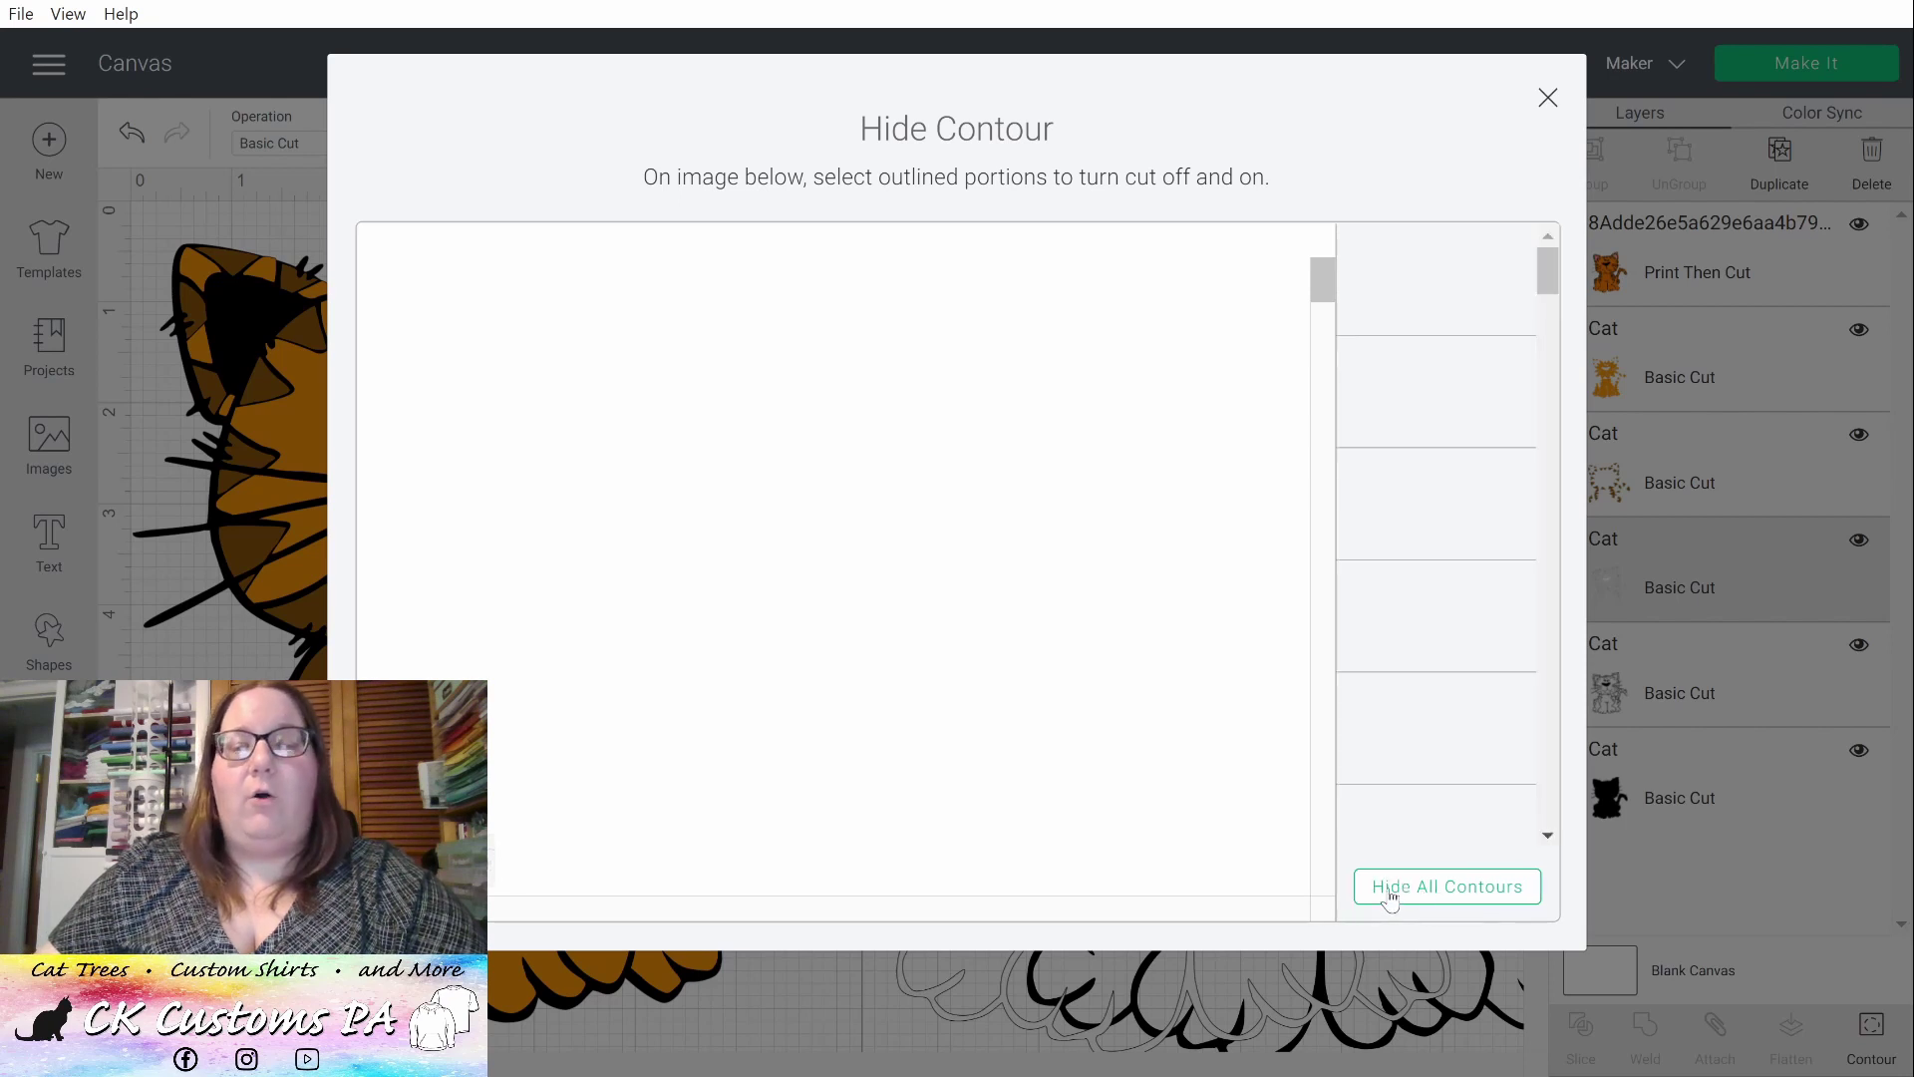
{"action": "left_click", "coordinate": [1391, 895]}
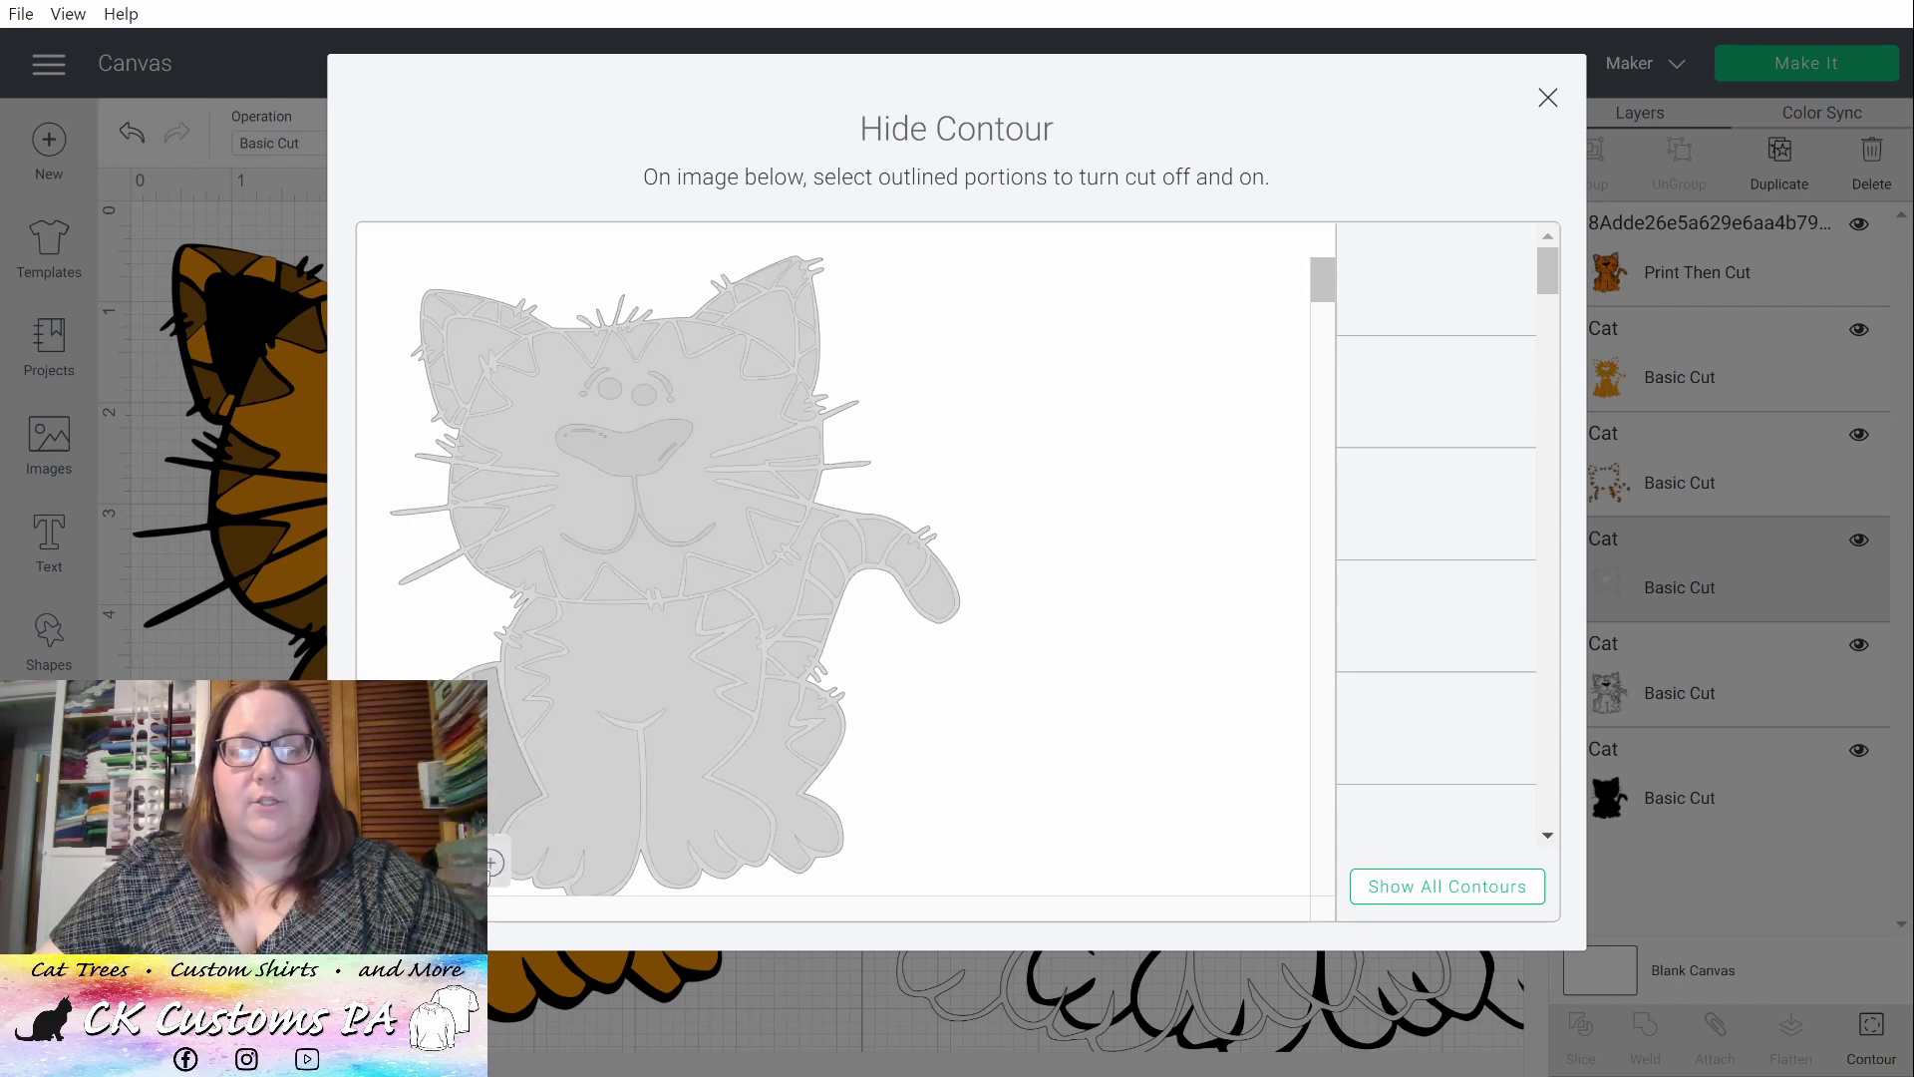
{"action": "left_click", "coordinate": [494, 869]}
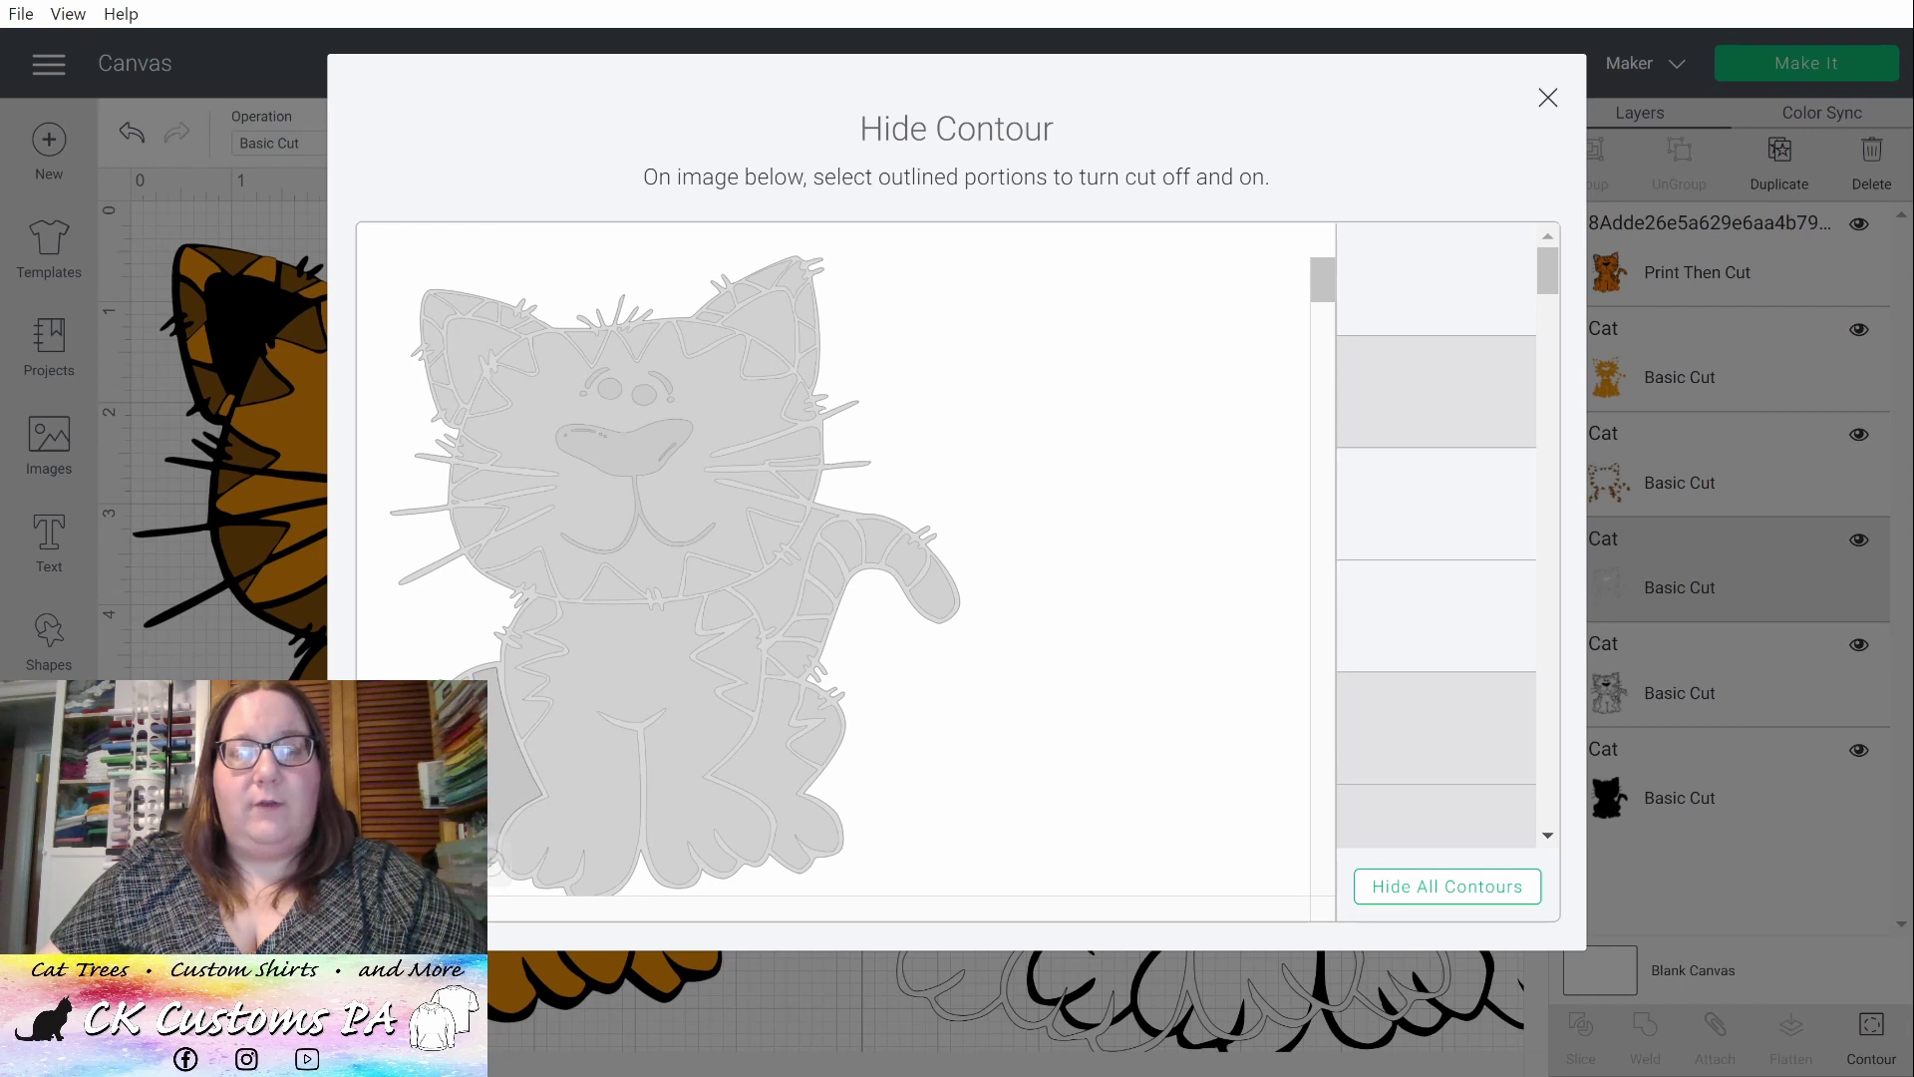
{"action": "scroll", "coordinate": [499, 779], "scroll_direction": "up", "scroll_amount": 2}
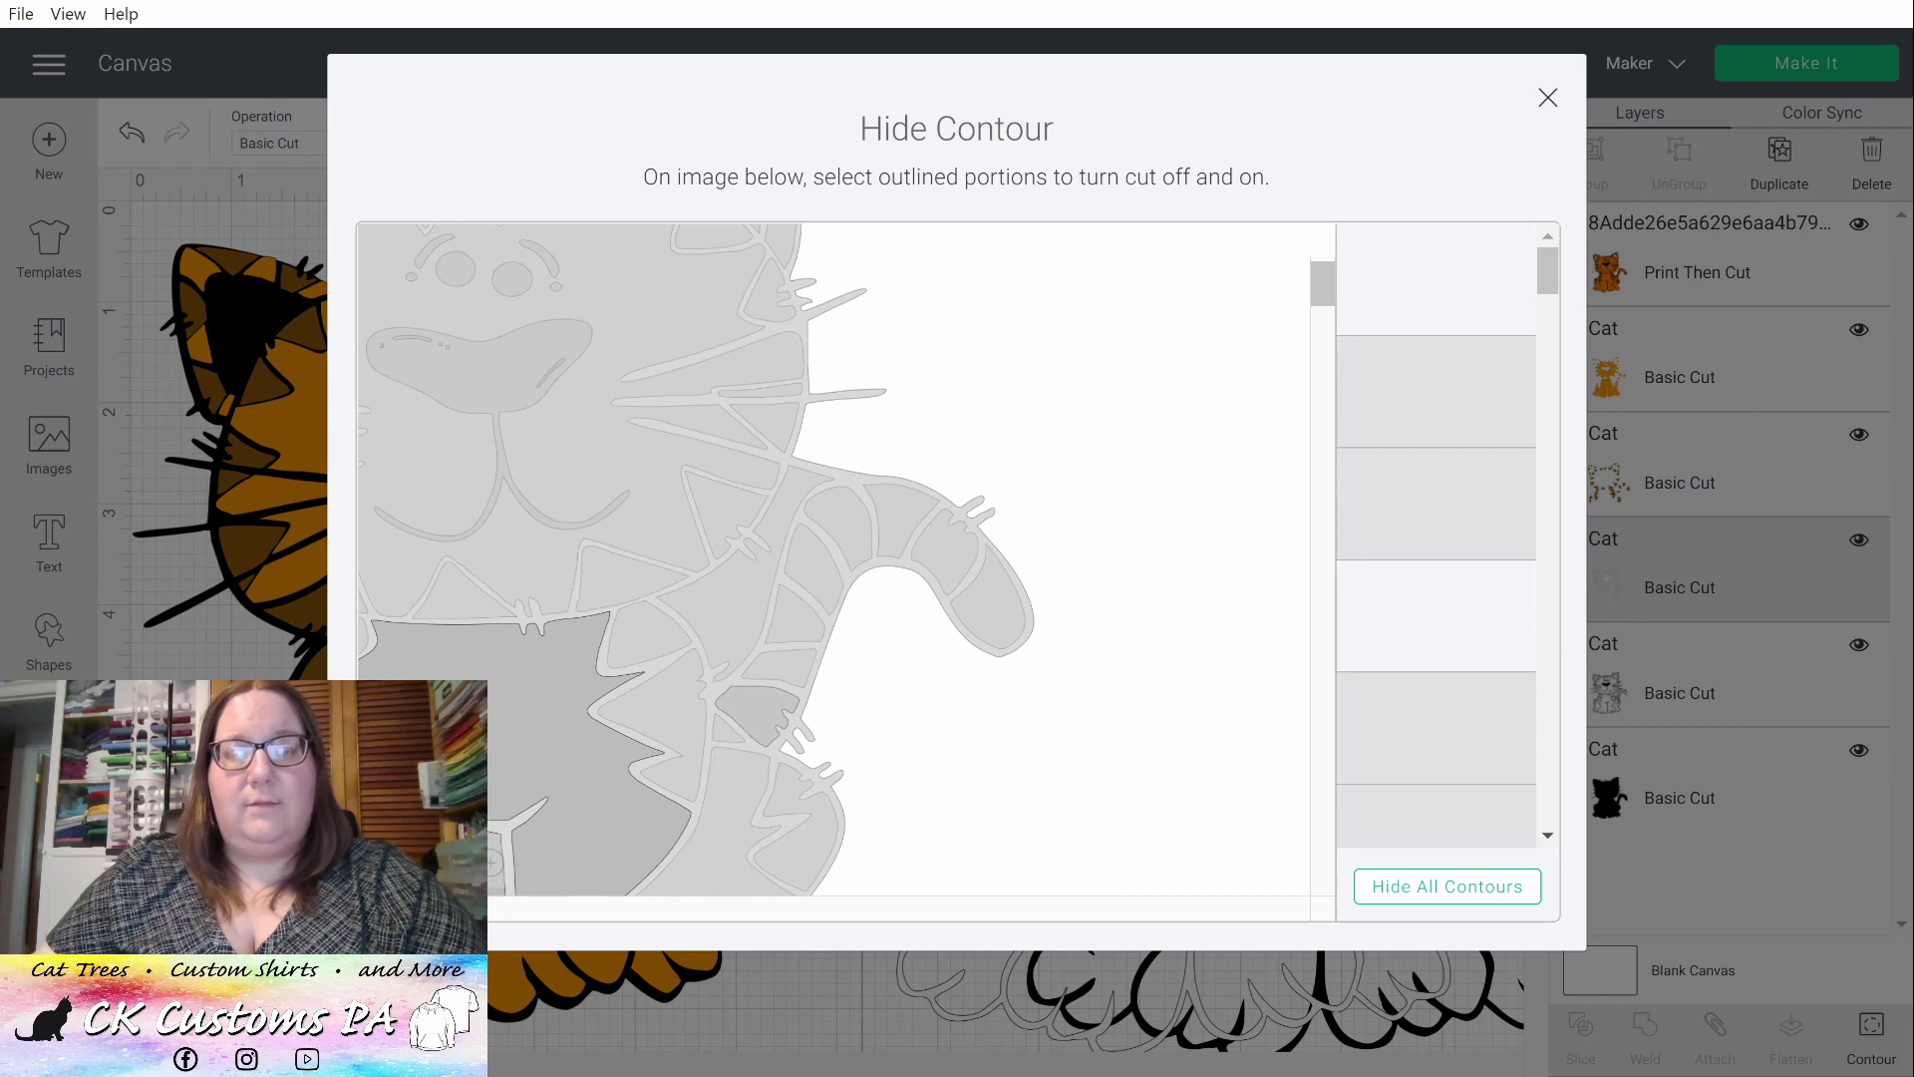
{"action": "left_click", "coordinate": [1435, 887]}
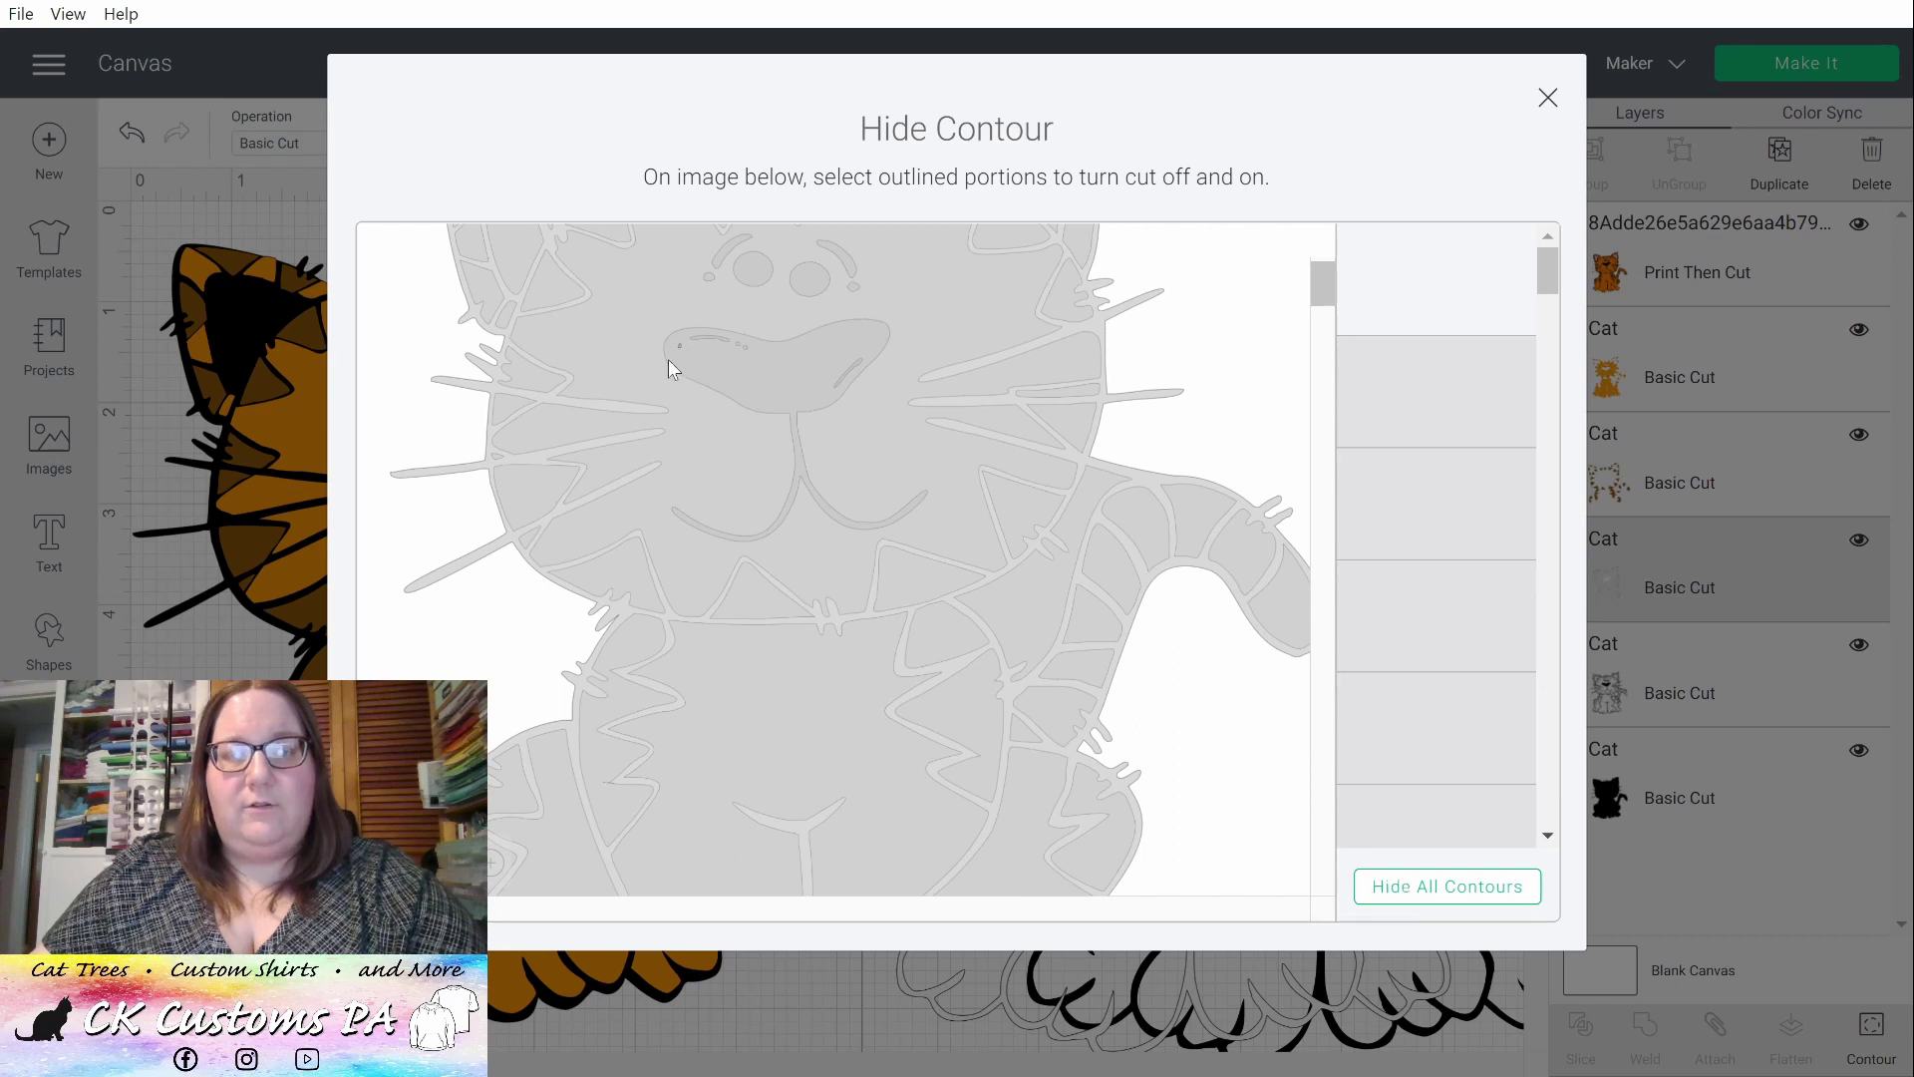
- Turn on only the white cat's small nose highlight contours and place the highlights on the layered cat's black nose
{"action": "left_click", "coordinate": [720, 332]}
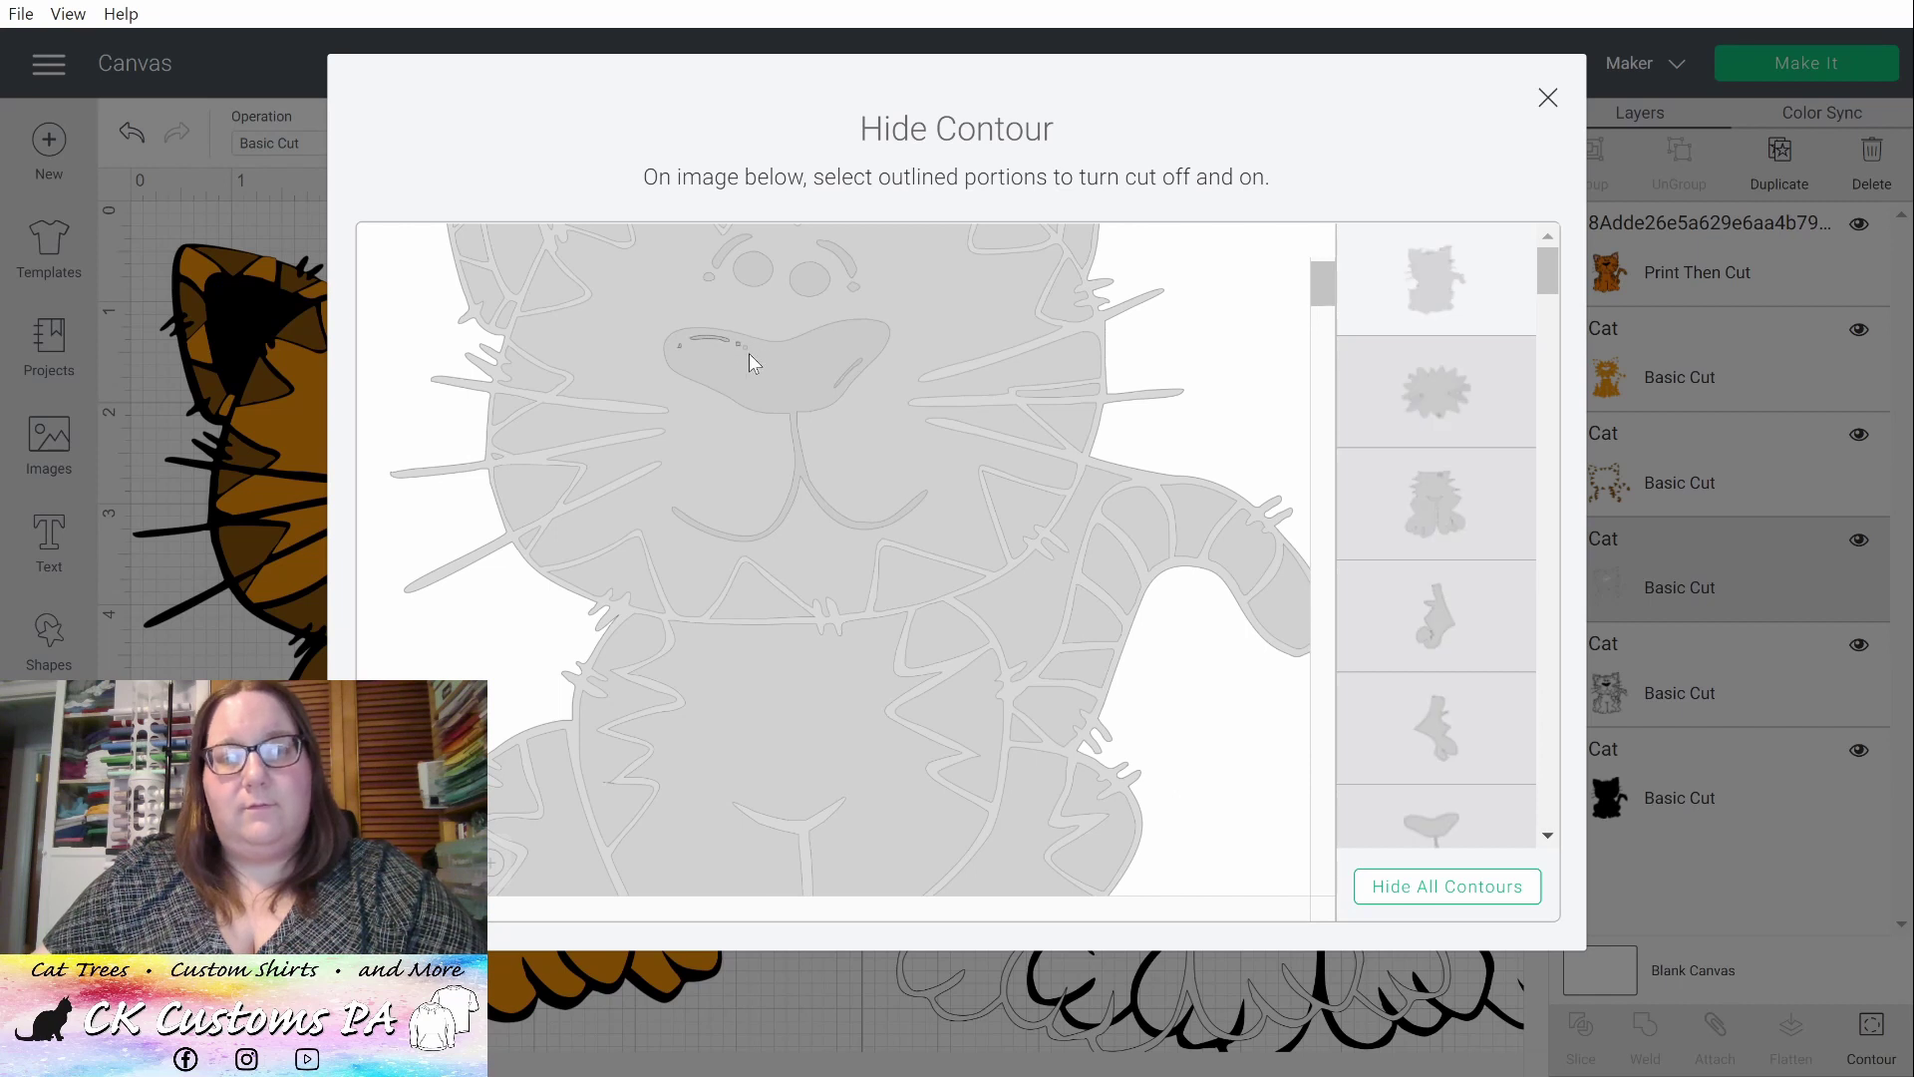
{"action": "left_click", "coordinate": [850, 371]}
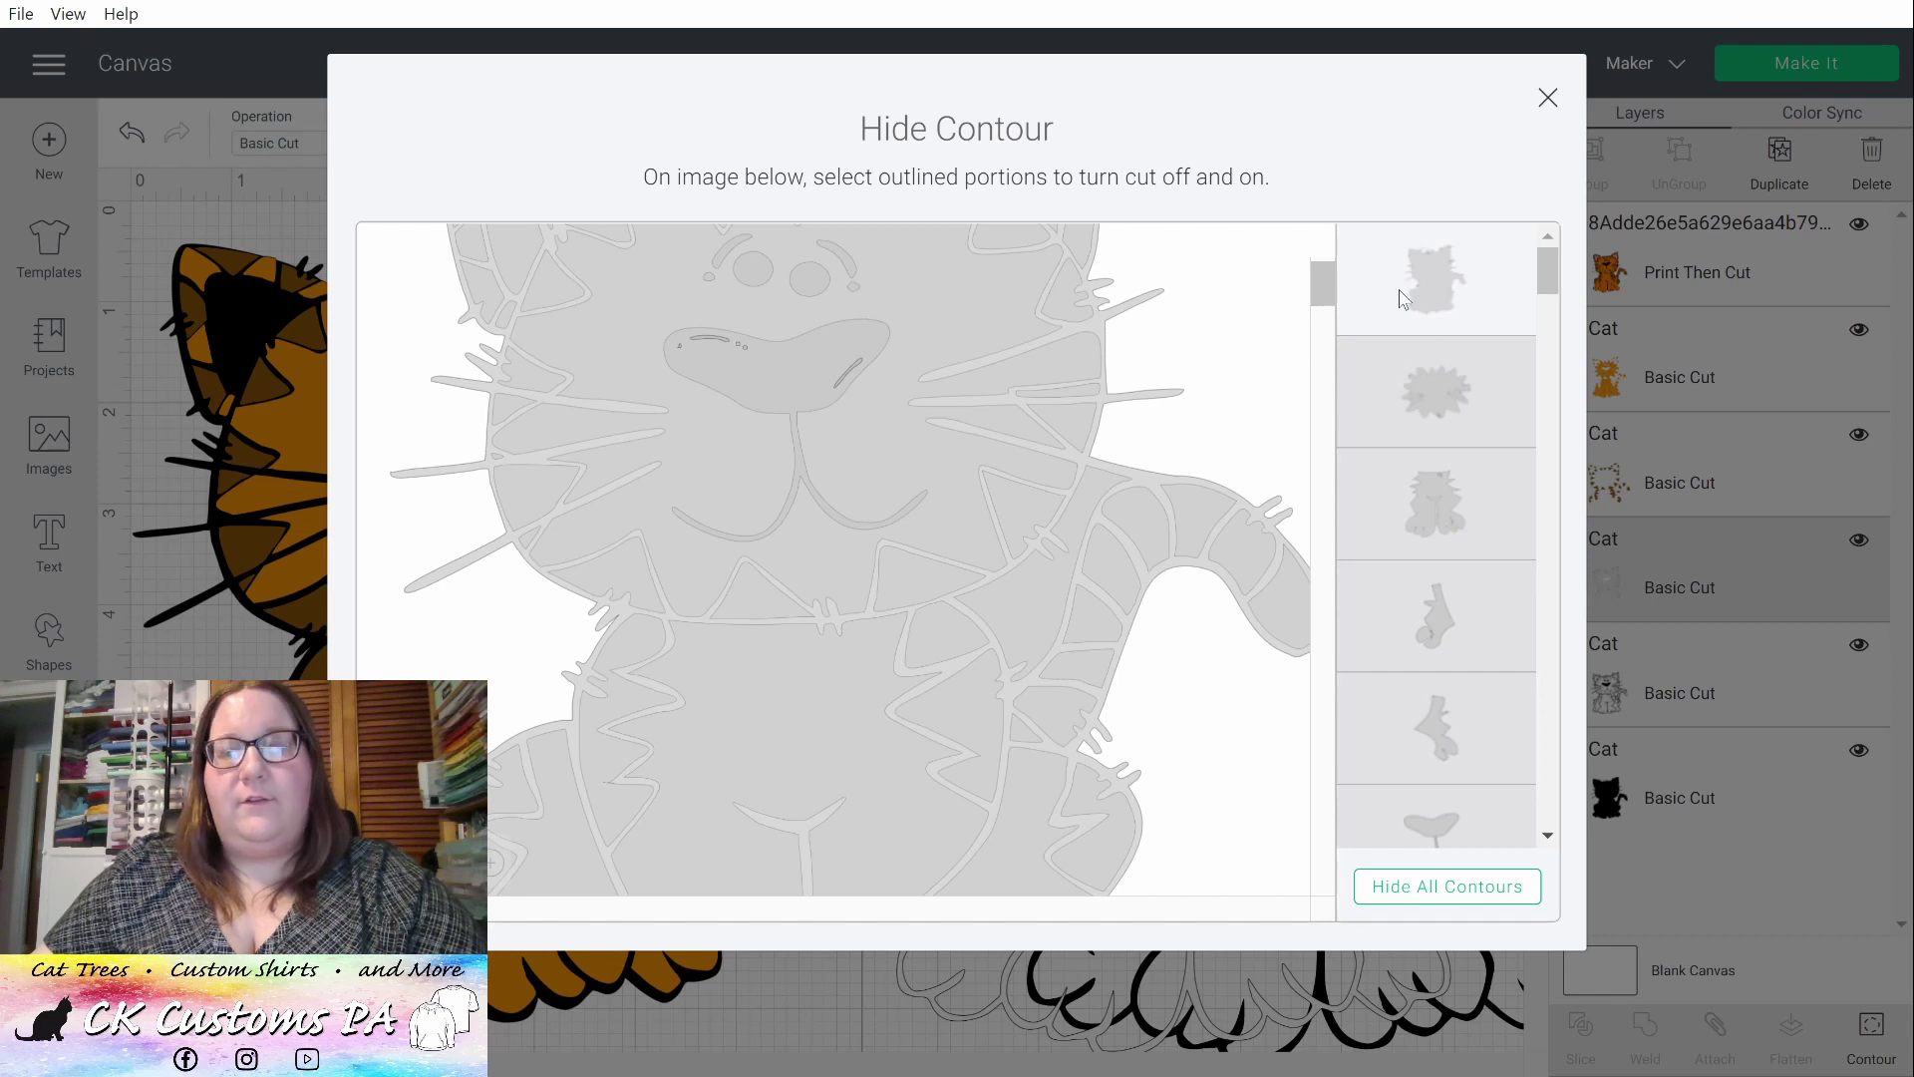
{"action": "left_click", "coordinate": [1547, 99]}
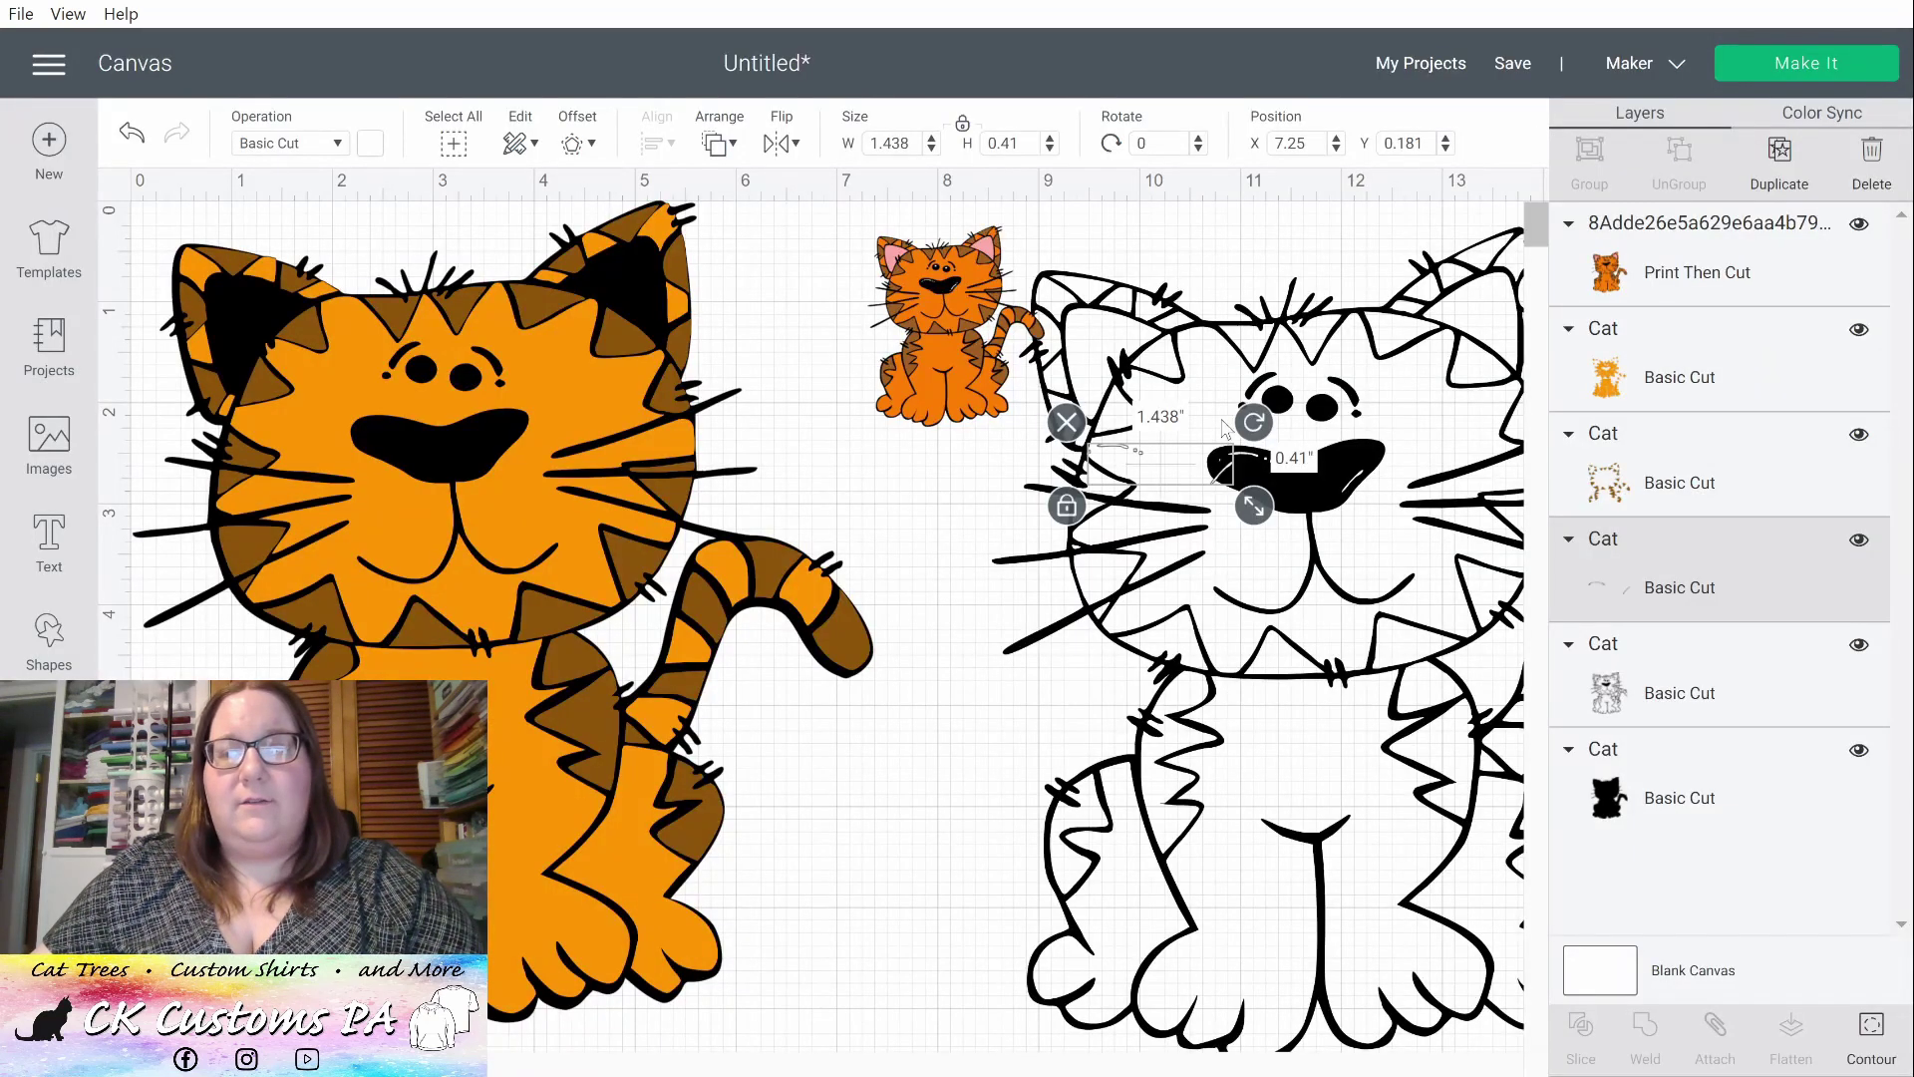
{"action": "left_click_drag", "start_coordinate": [1125, 454], "coordinate": [395, 431]}
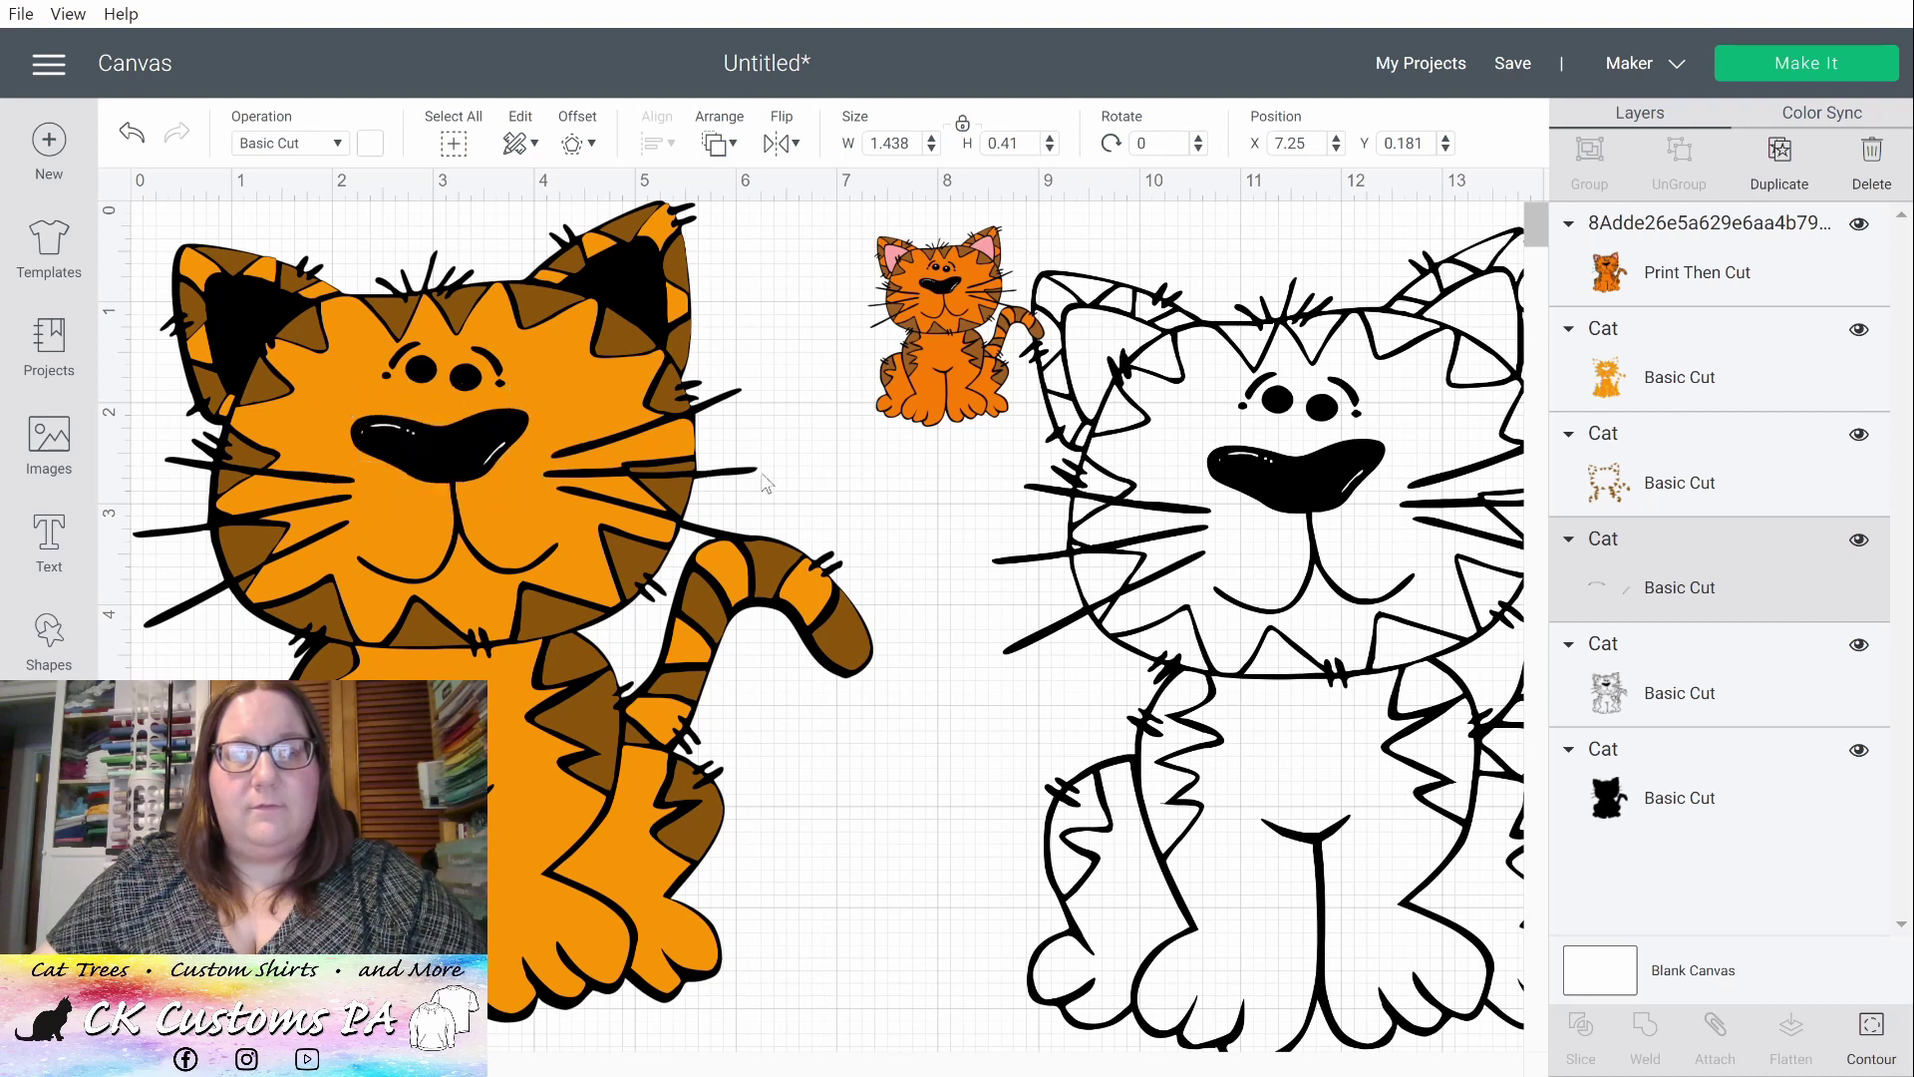
{"action": "left_click", "coordinate": [831, 466]}
- Change the color of the remaining black outline copy beside the layered cat to light pink
{"action": "left_click", "coordinate": [1236, 446]}
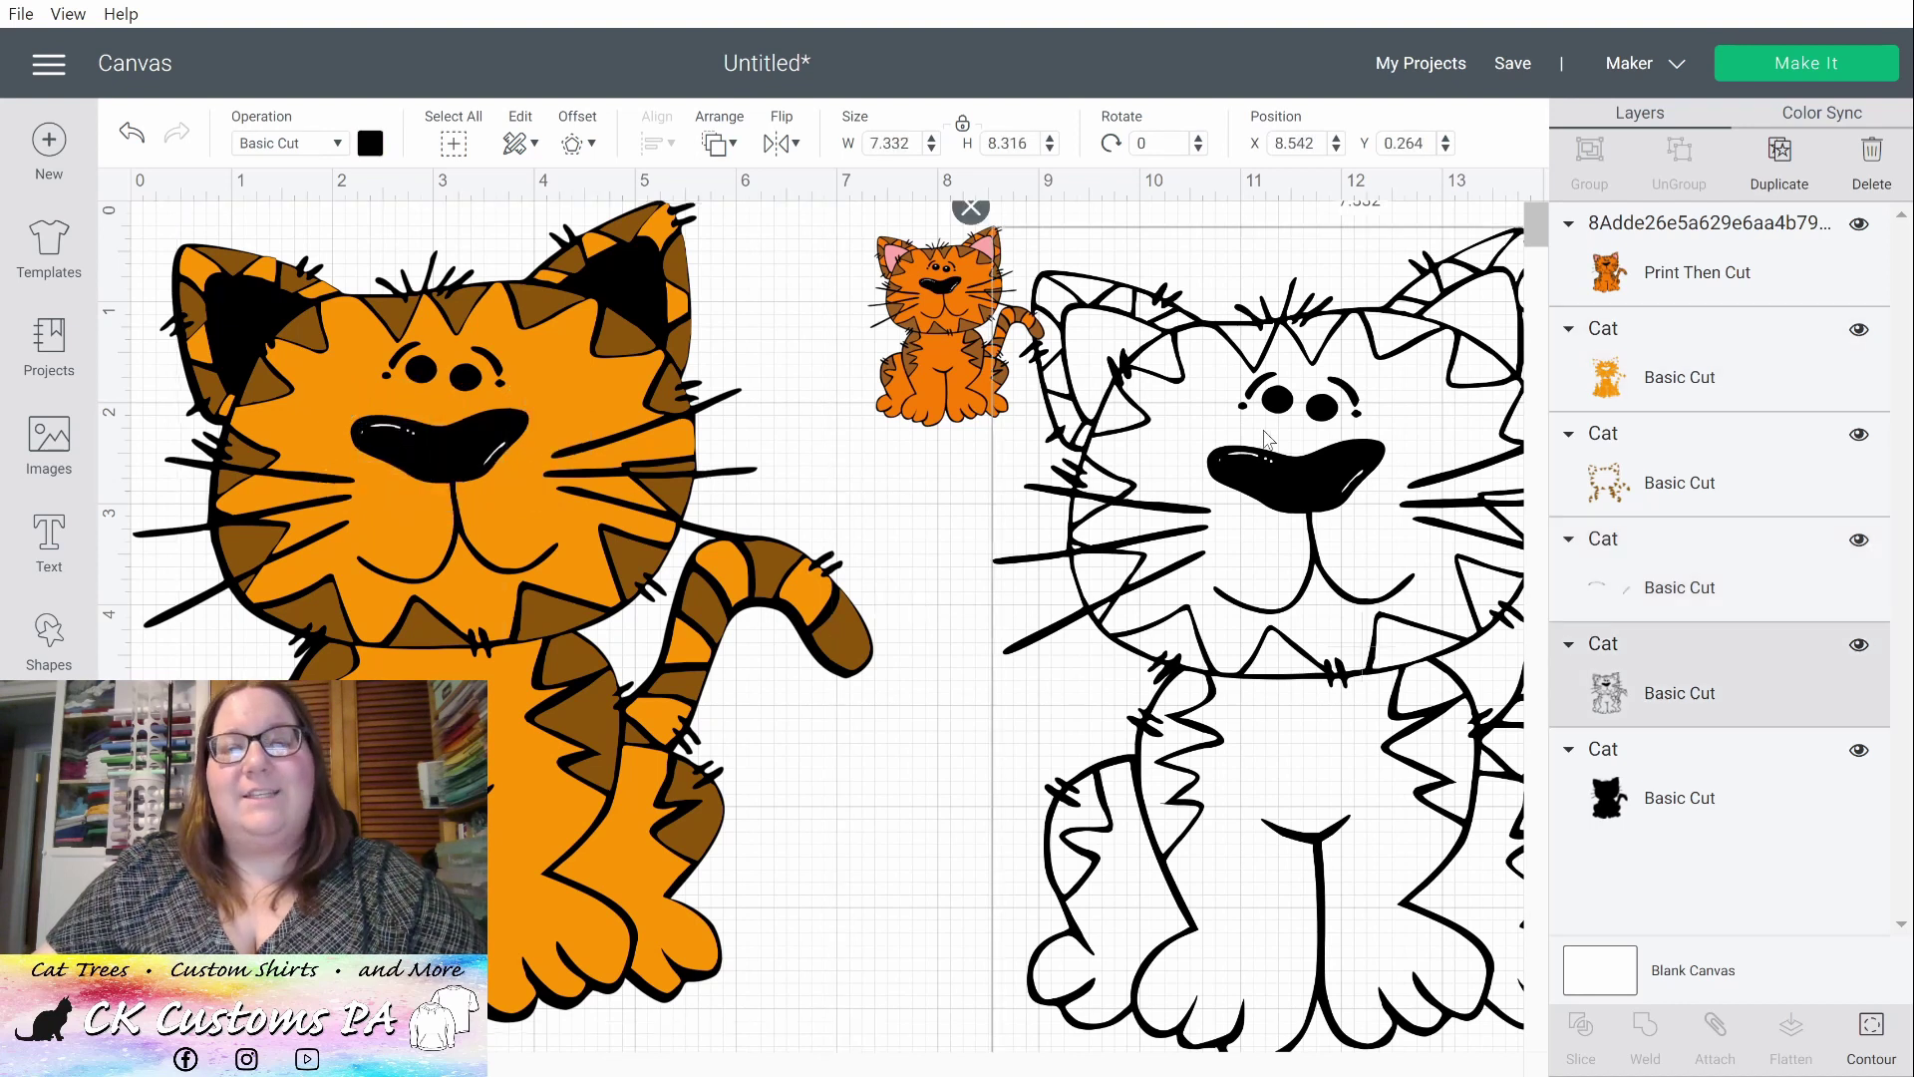
{"action": "left_click", "coordinate": [370, 144]}
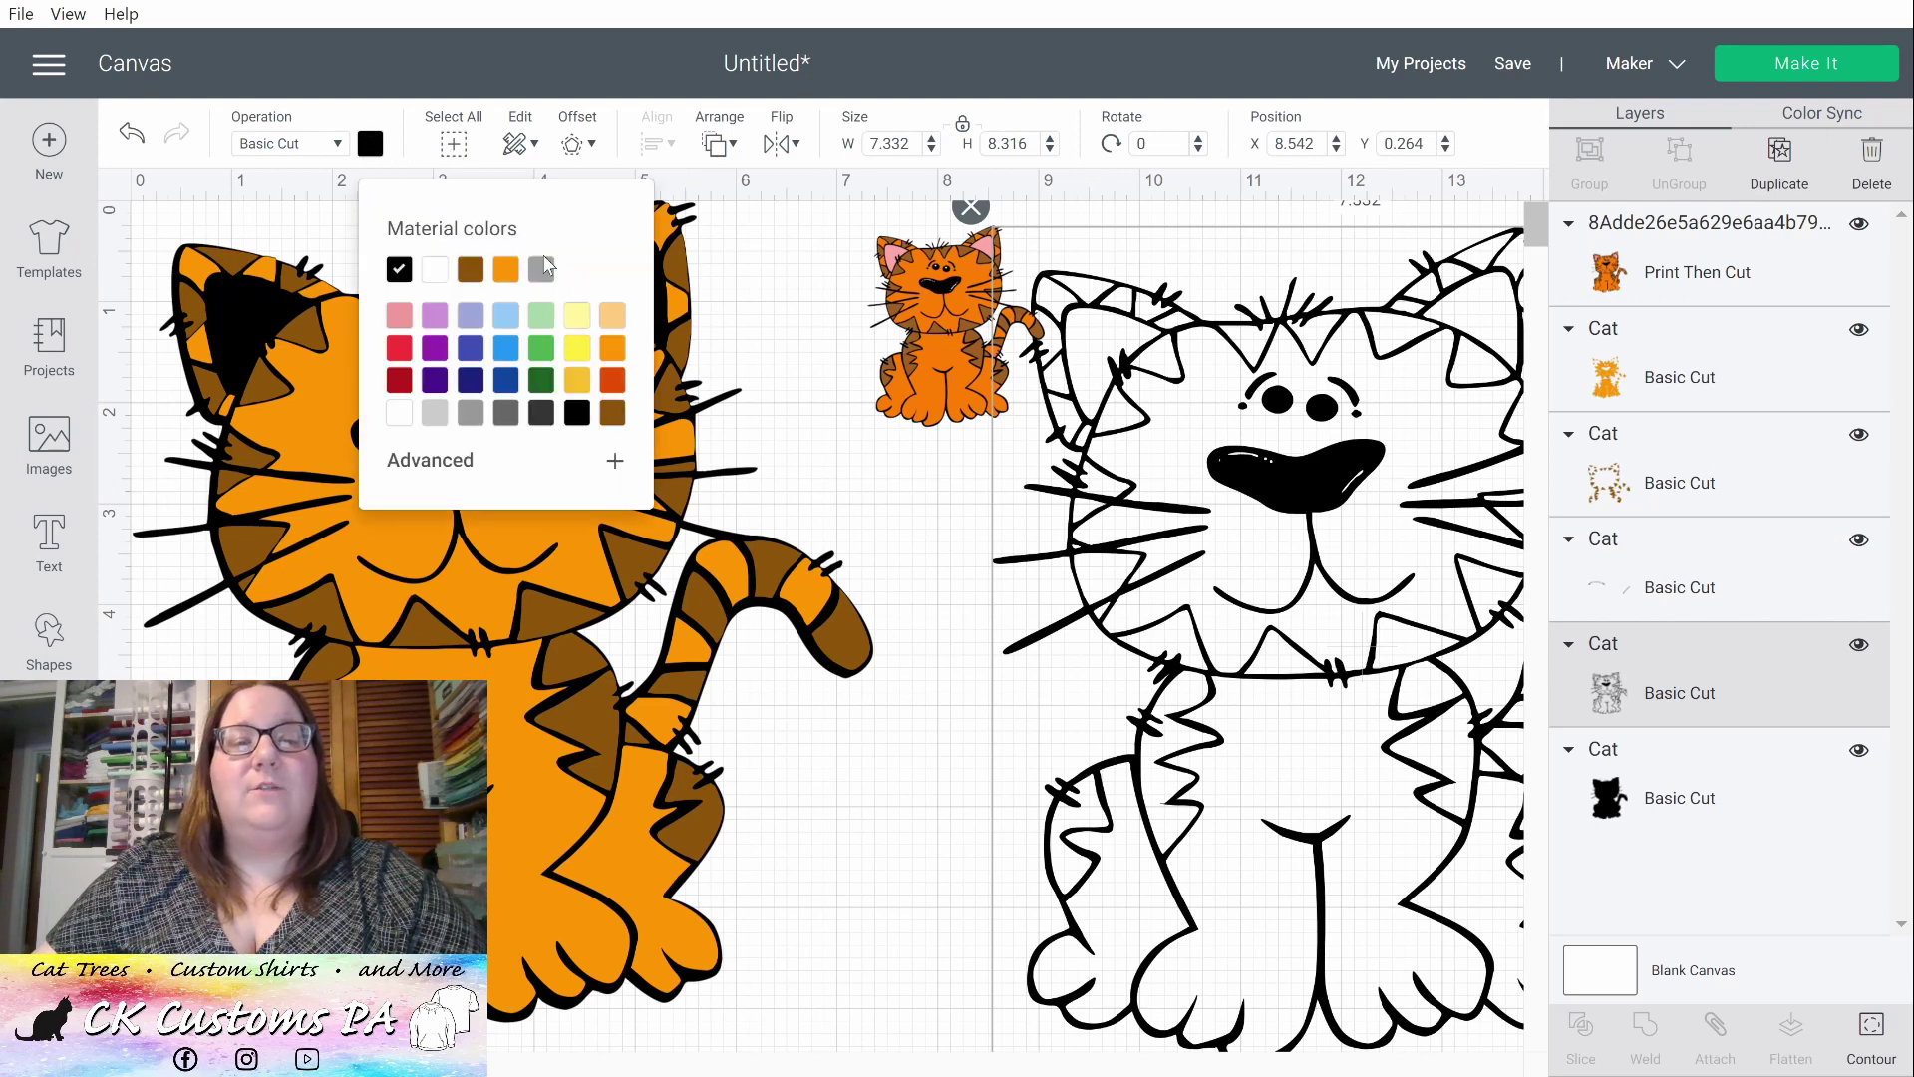
{"action": "left_click", "coordinate": [397, 317]}
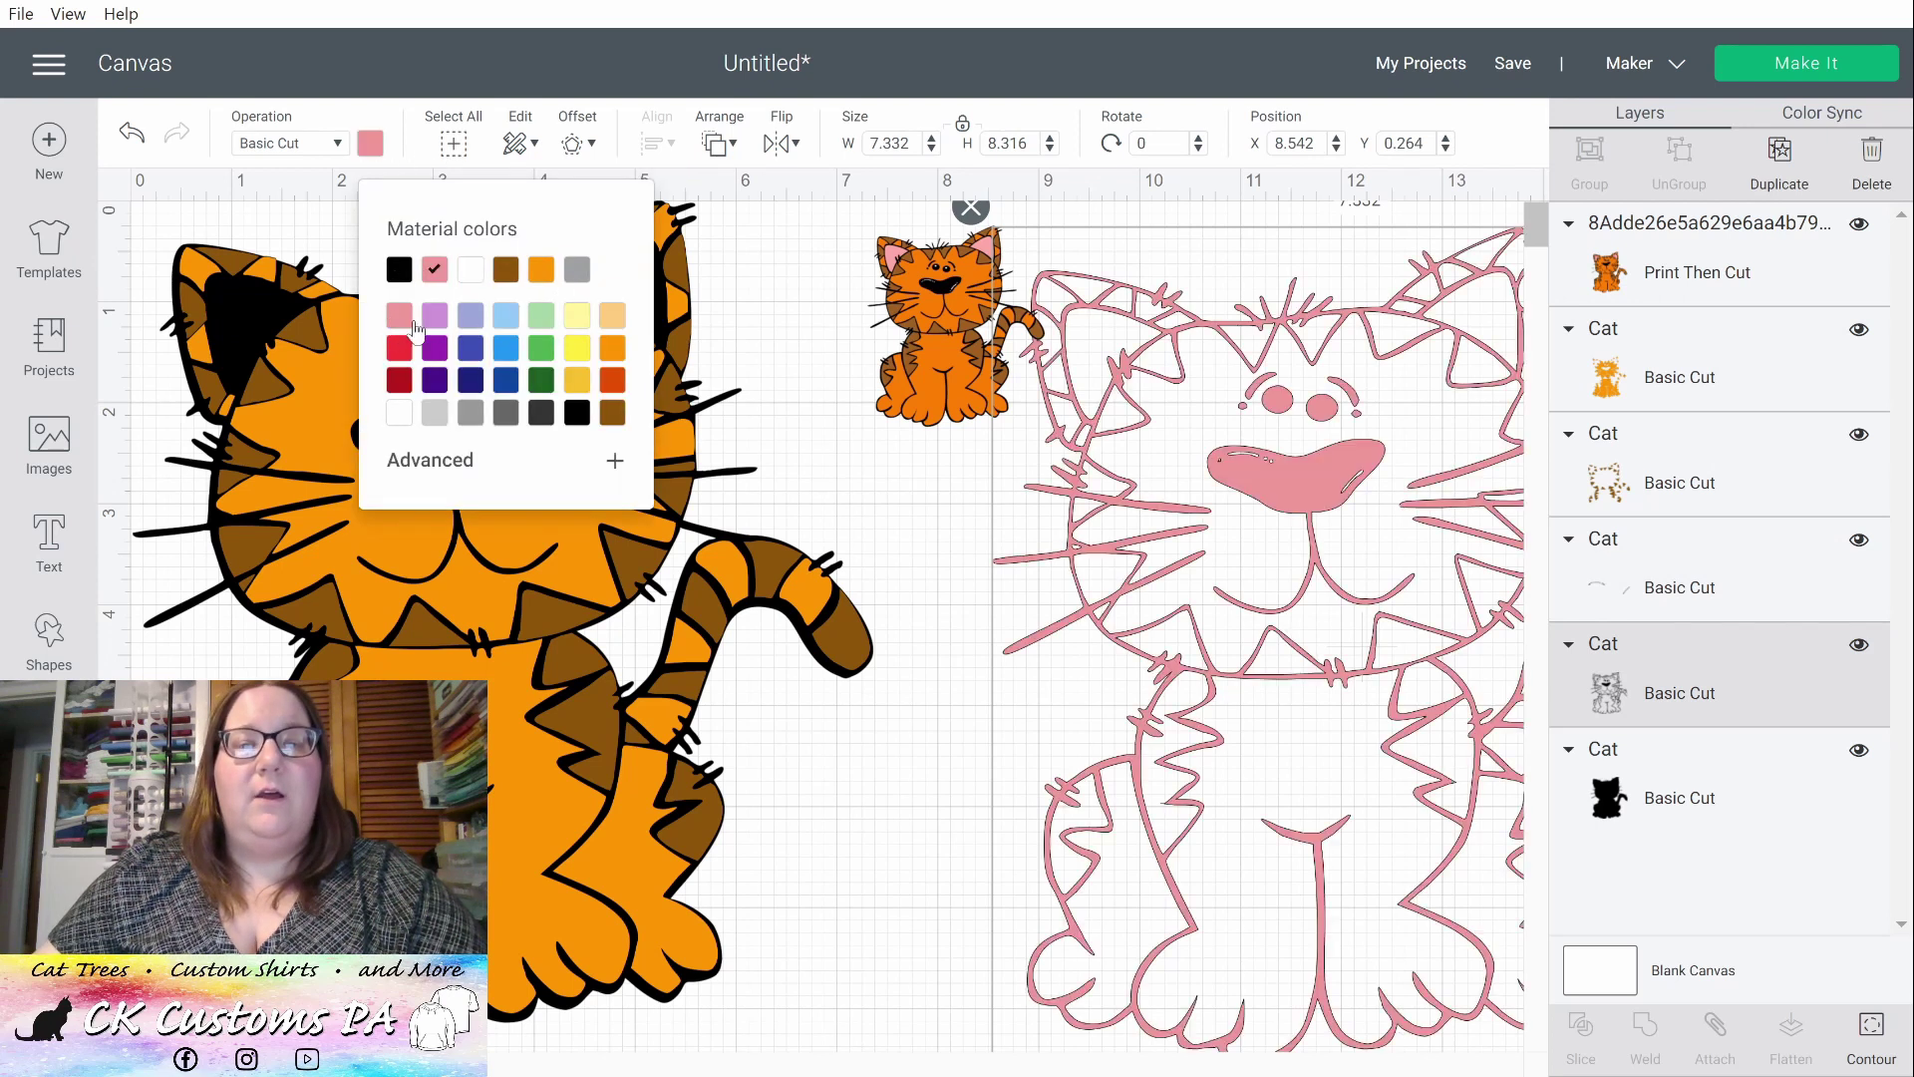
- Hide all contours of the pink cat copy
{"action": "left_click", "coordinate": [1870, 1037]}
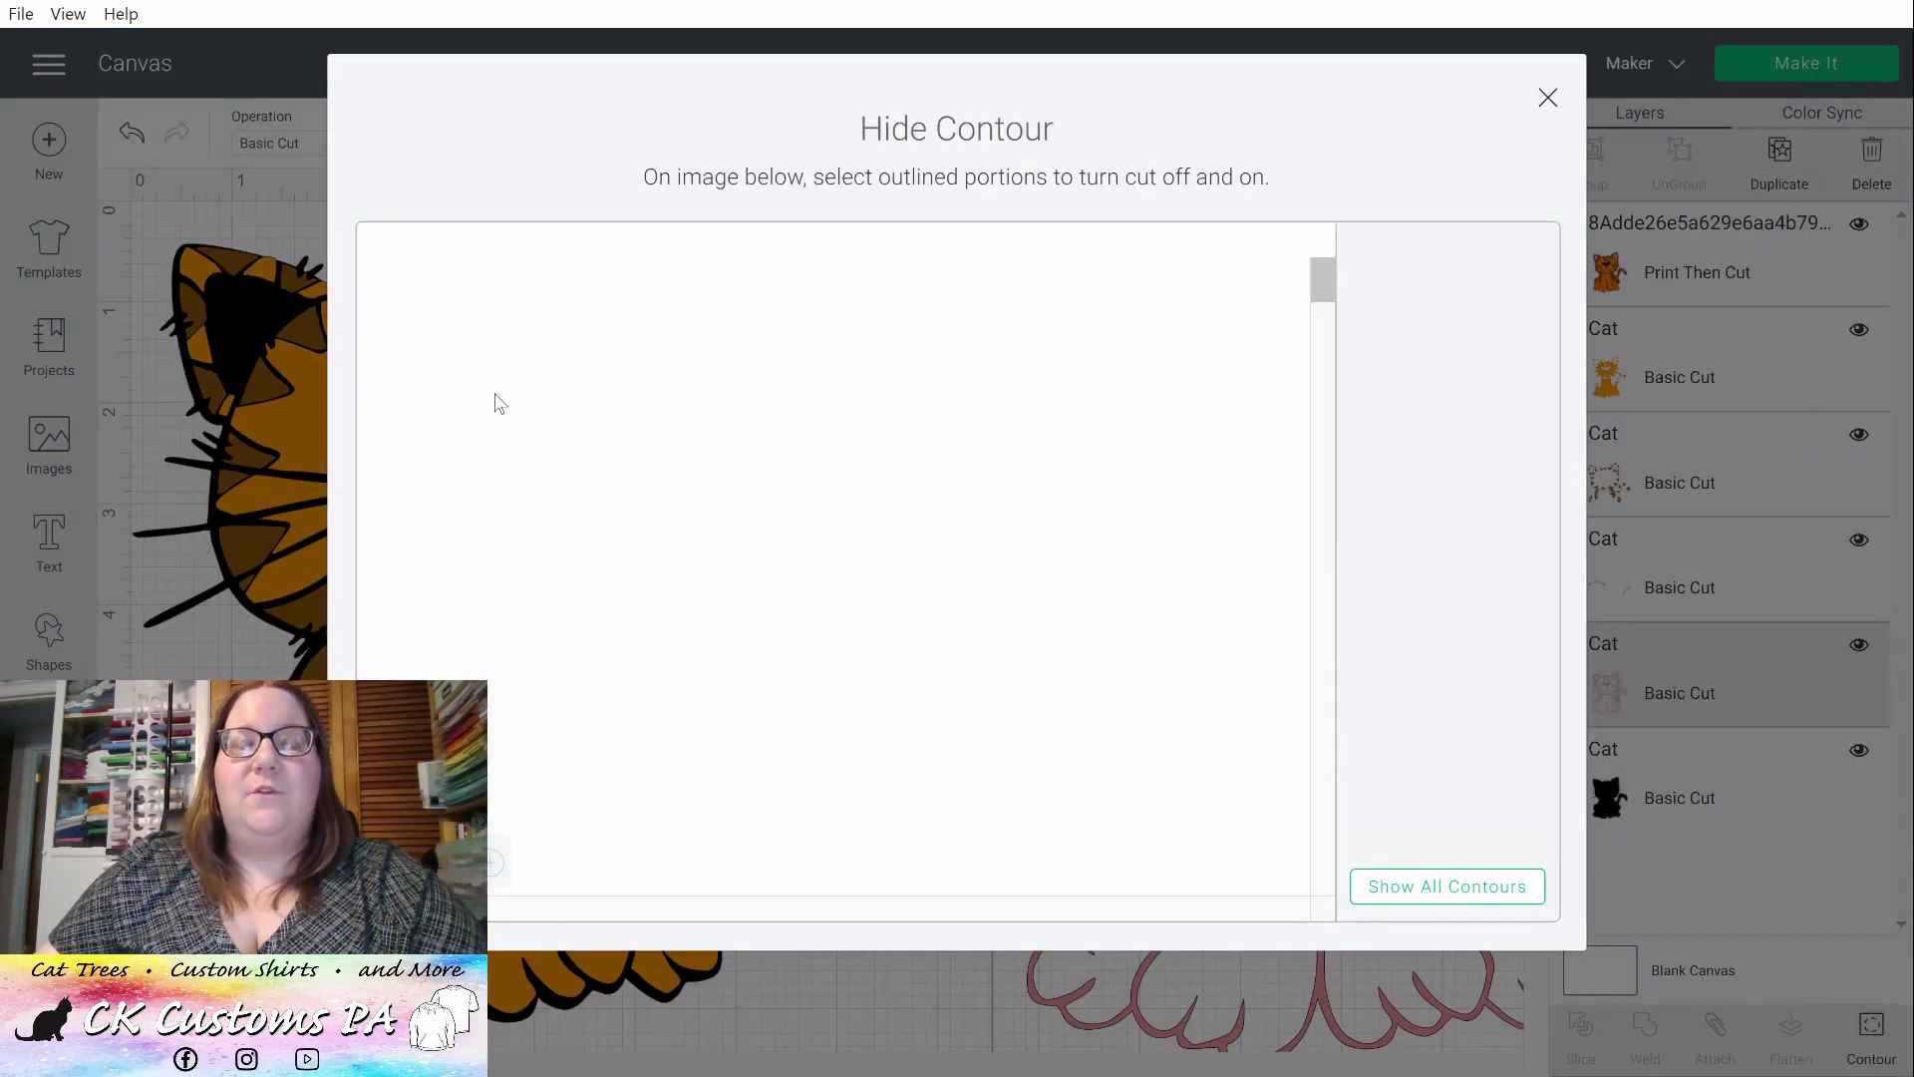
{"action": "left_click", "coordinate": [1446, 886]}
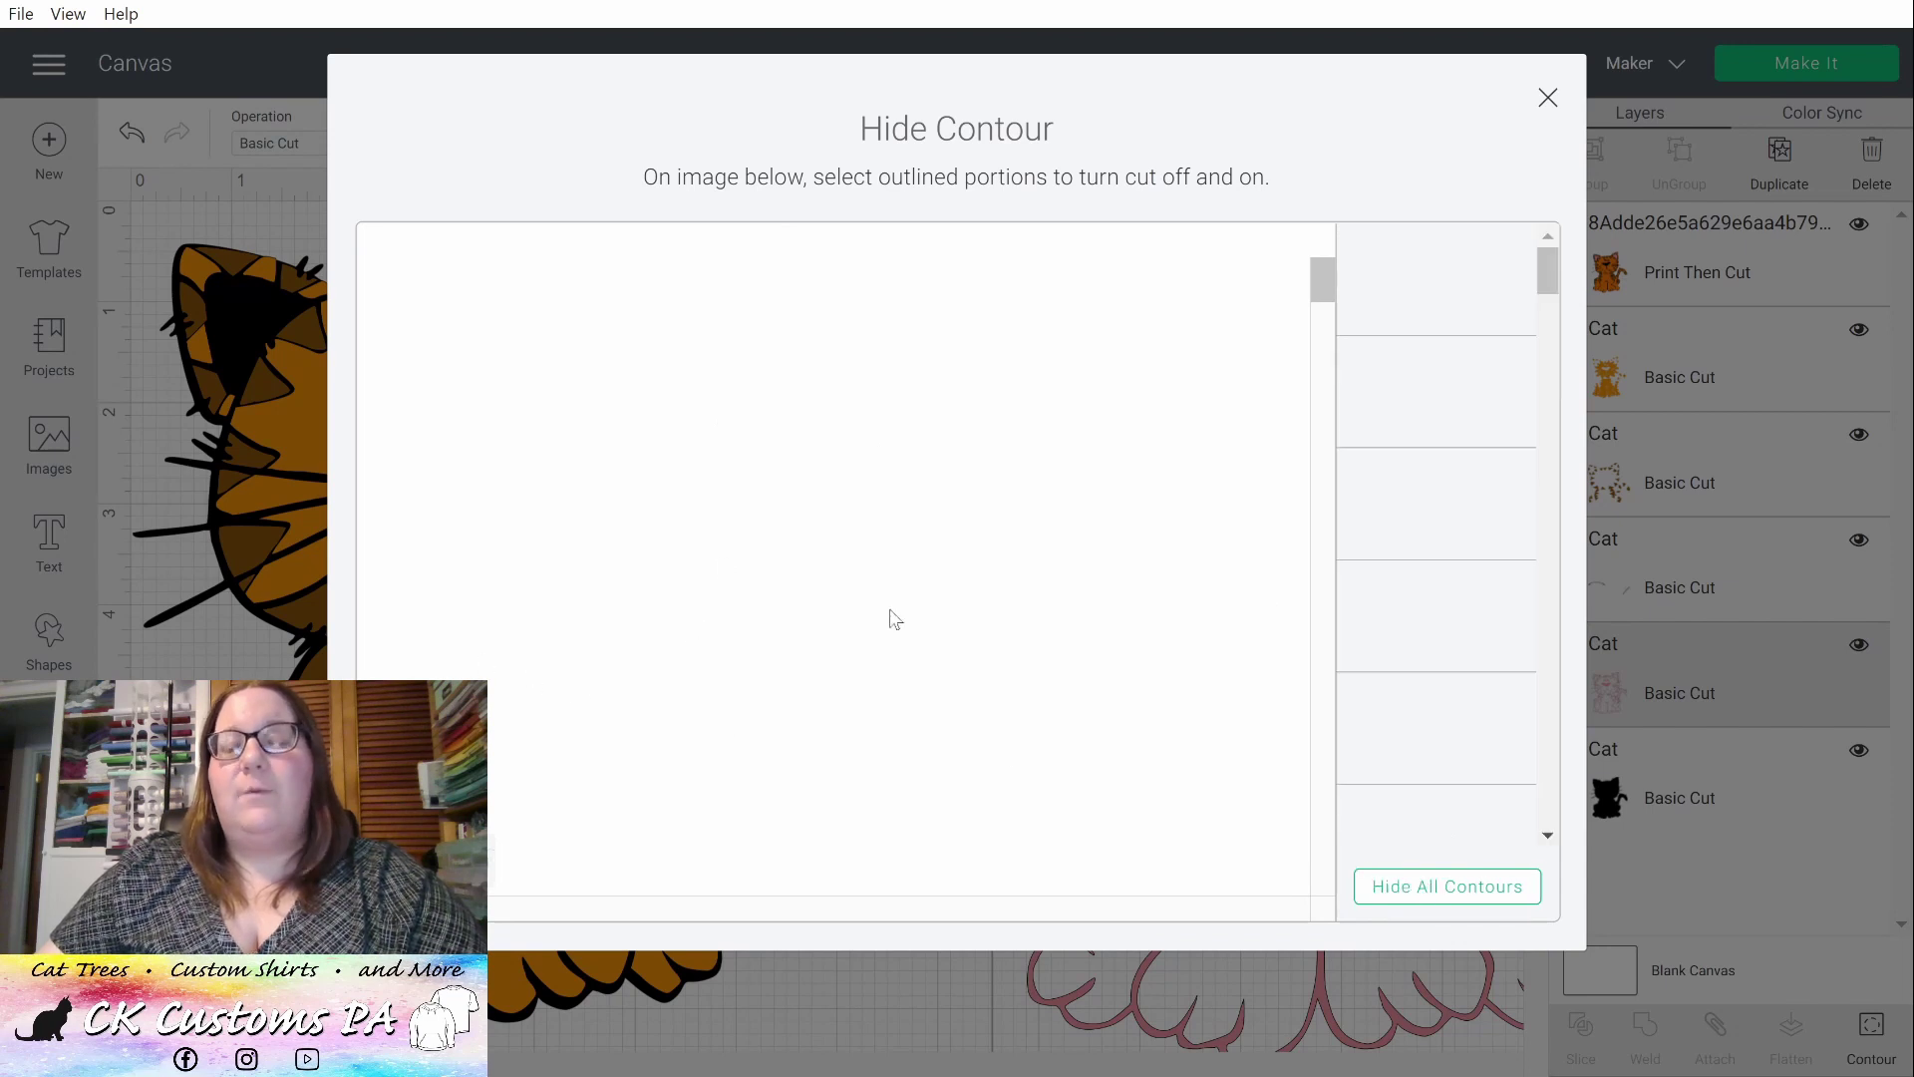
{"action": "left_click", "coordinate": [1432, 889]}
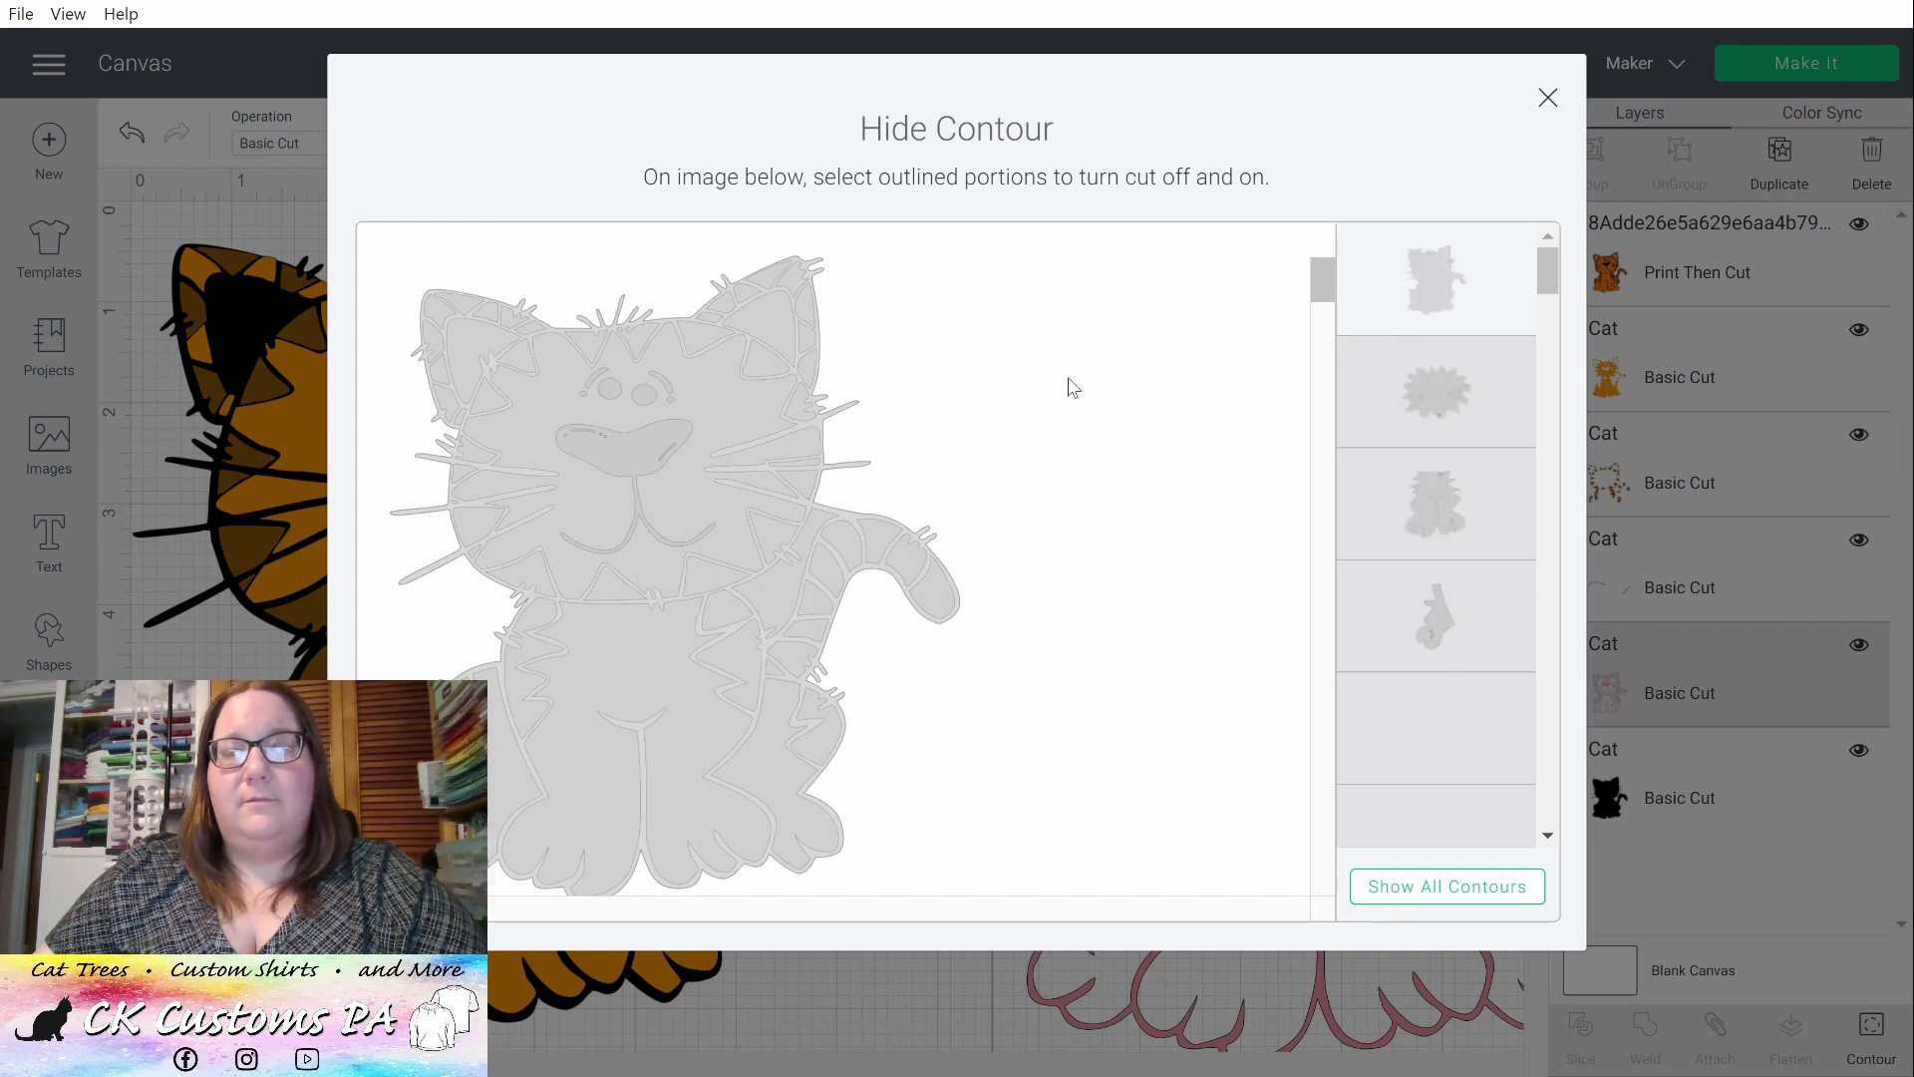
- Turn on only the pink cat's inner ear contours and place the pink pieces inside the layered cat's ears
{"action": "left_click", "coordinate": [755, 326]}
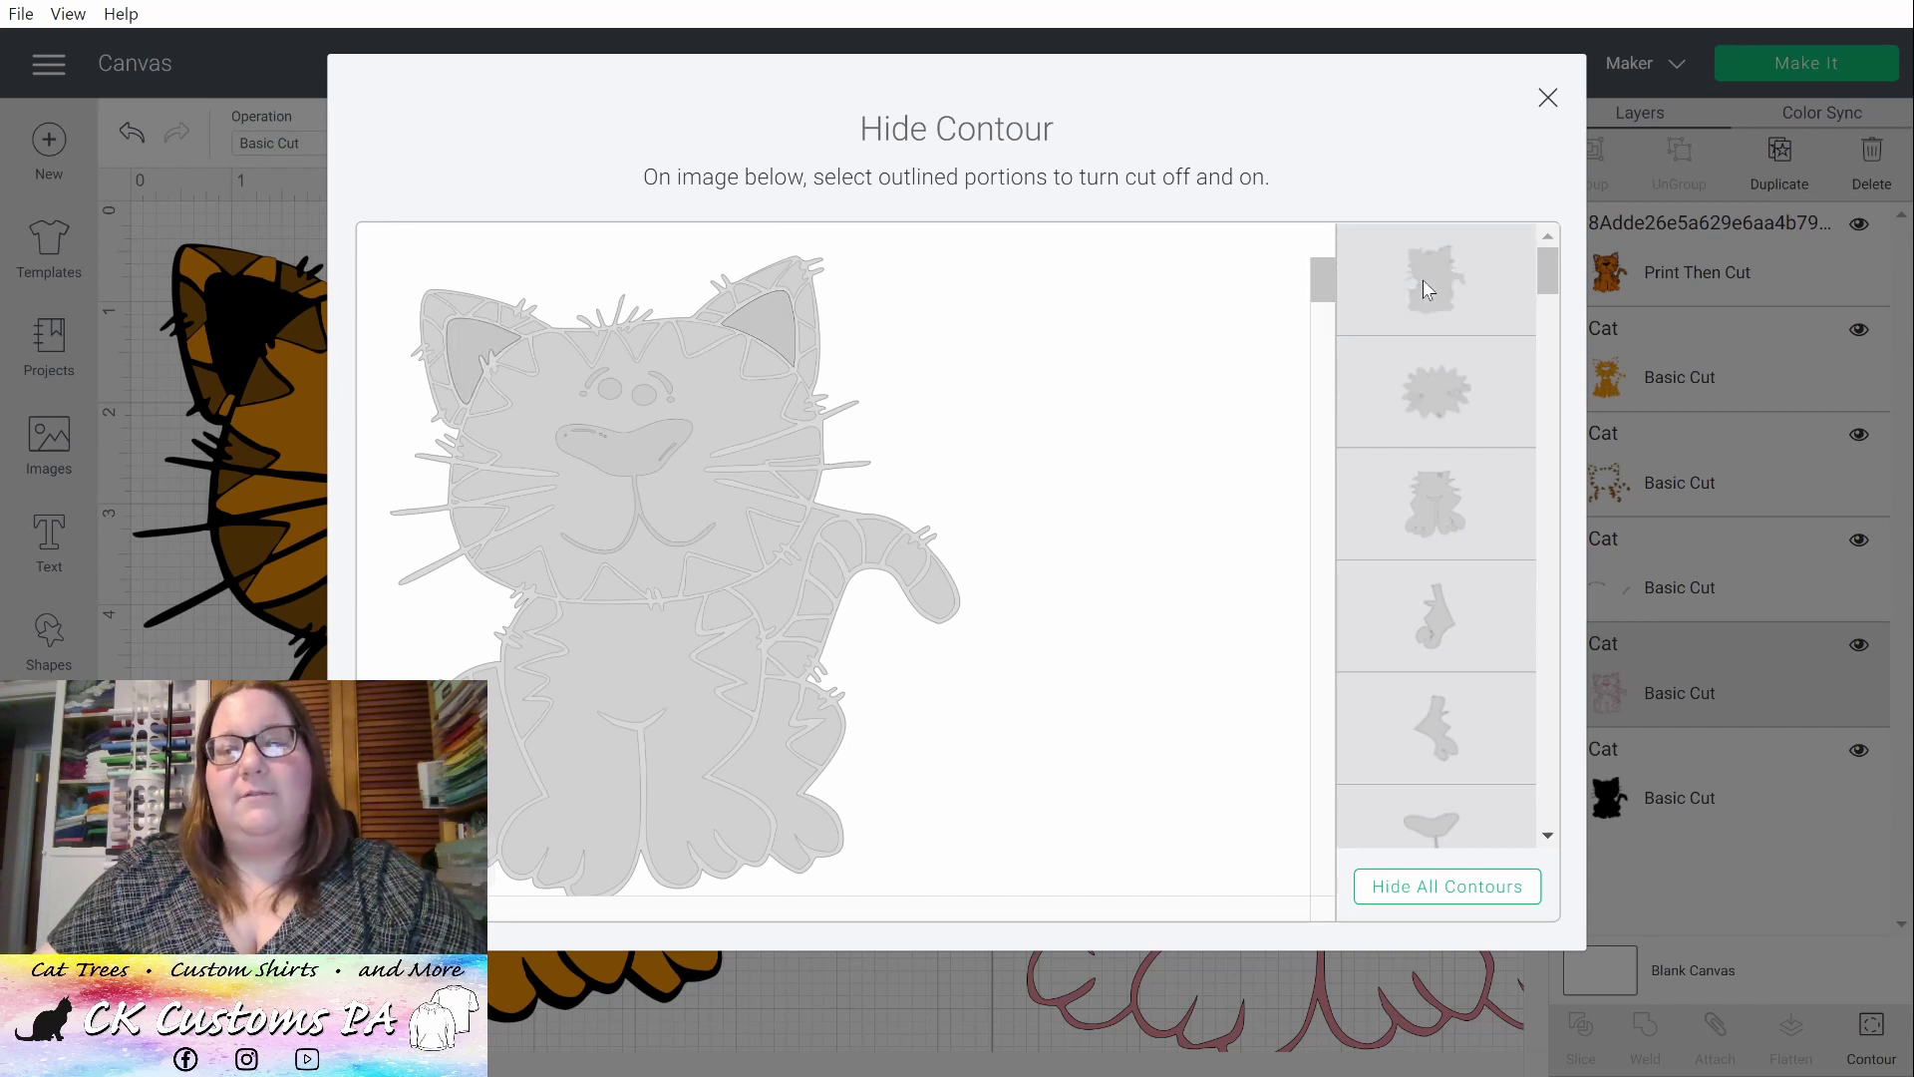
{"action": "left_click", "coordinate": [1548, 99]}
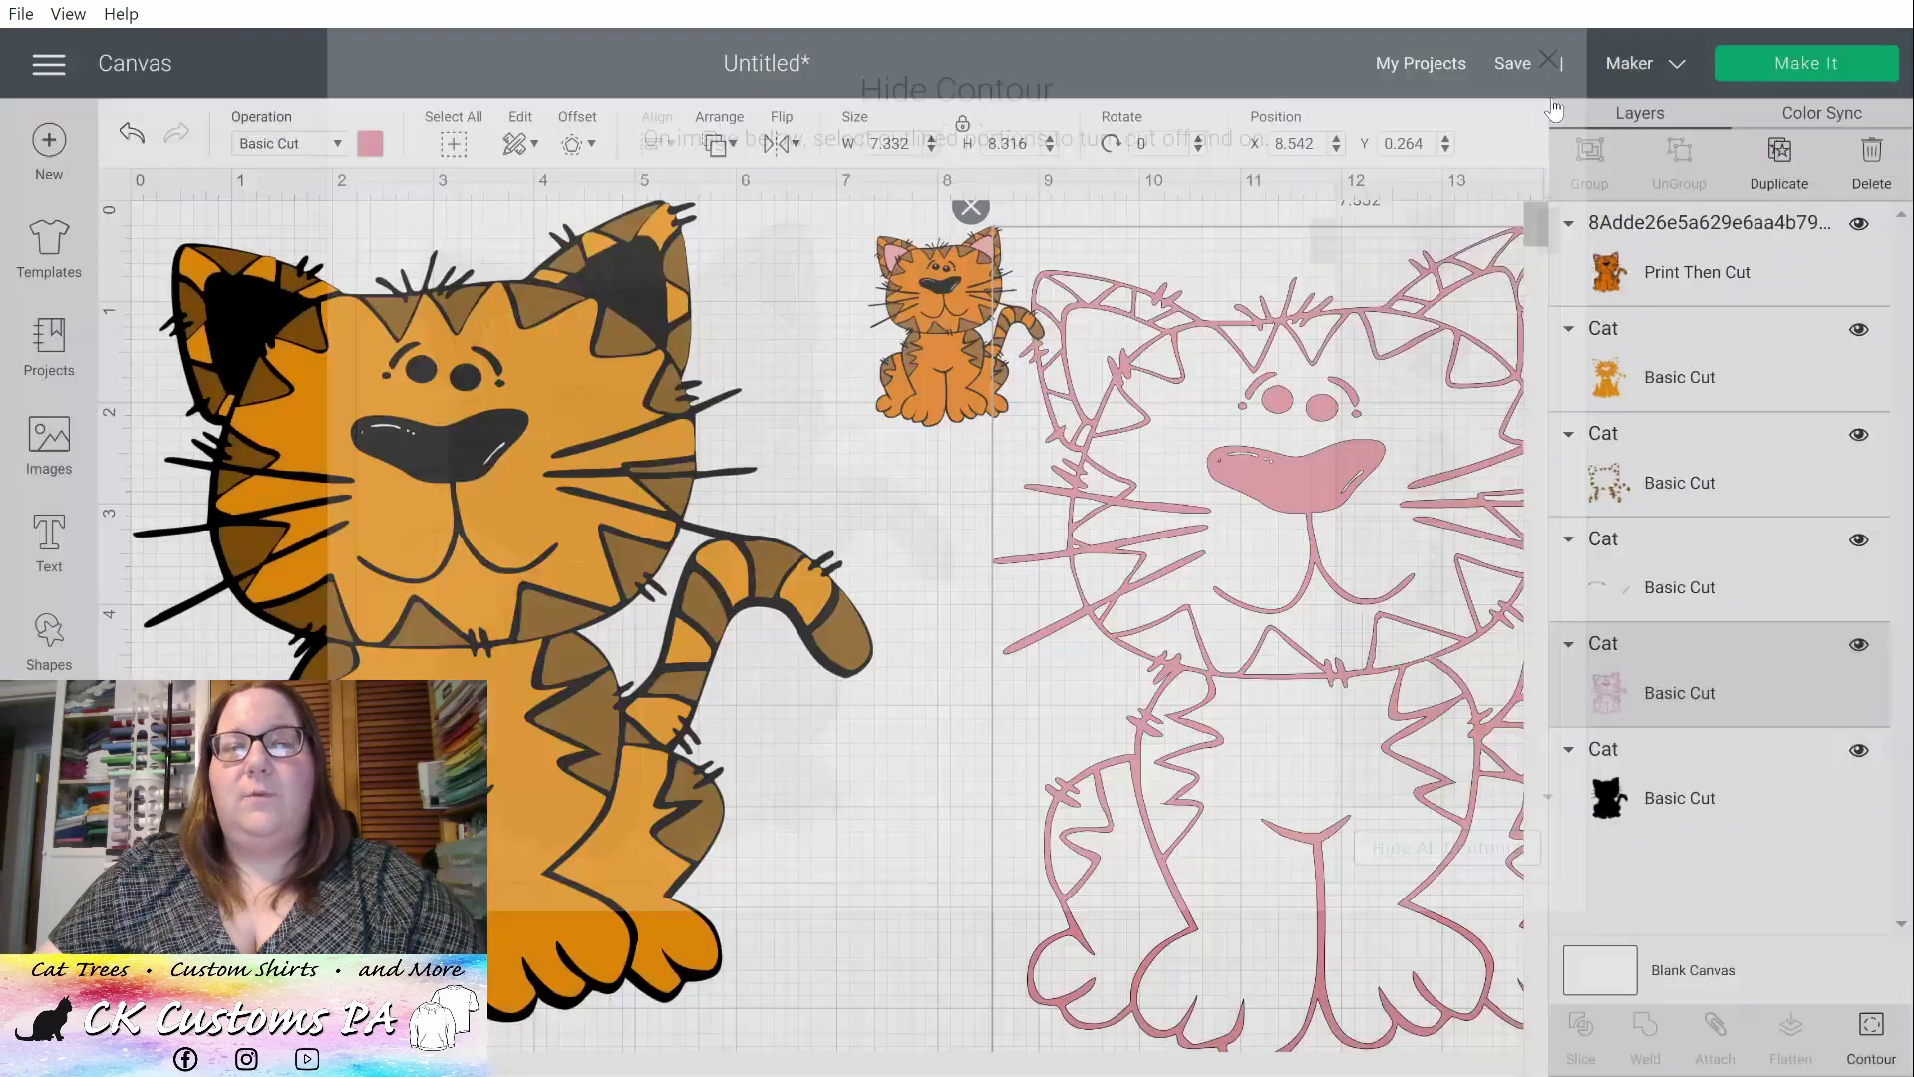
{"action": "left_click_drag", "start_coordinate": [1088, 353], "coordinate": [231, 325]}
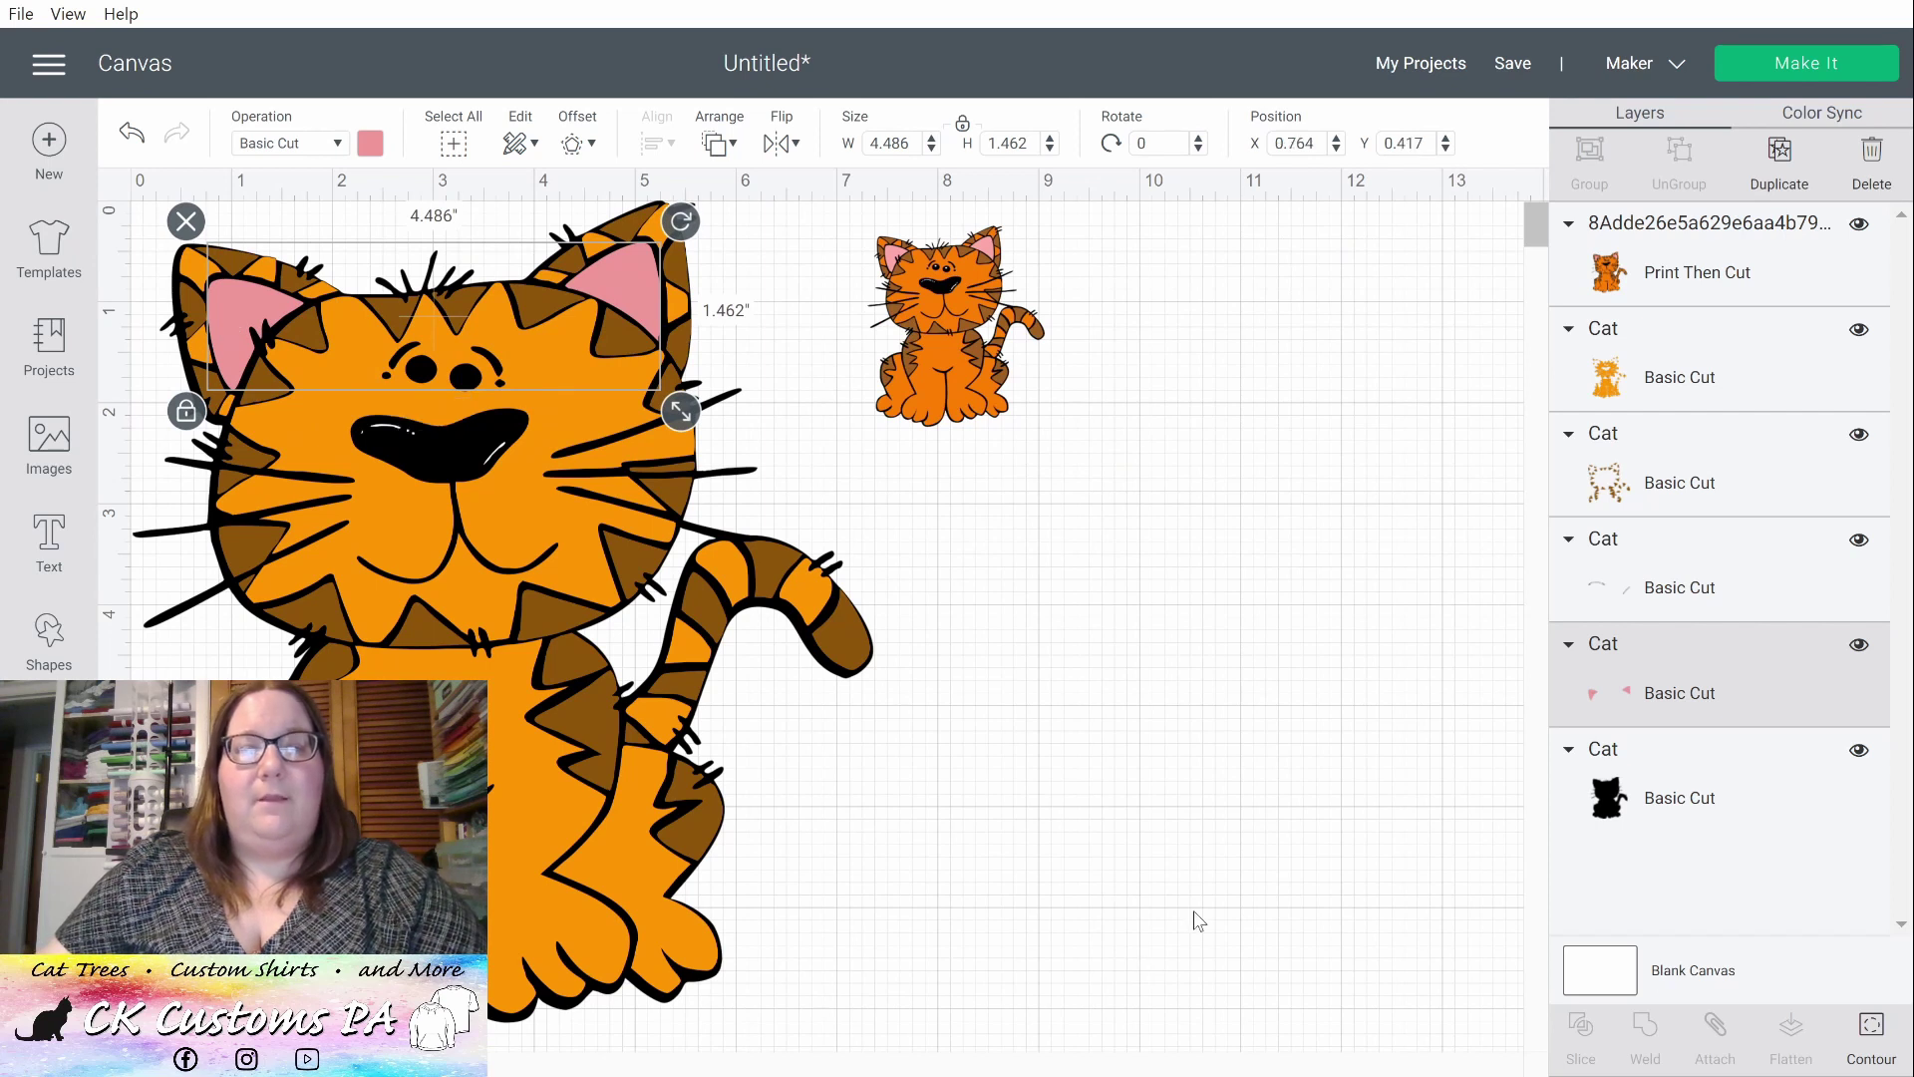
{"action": "left_click", "coordinate": [1314, 713]}
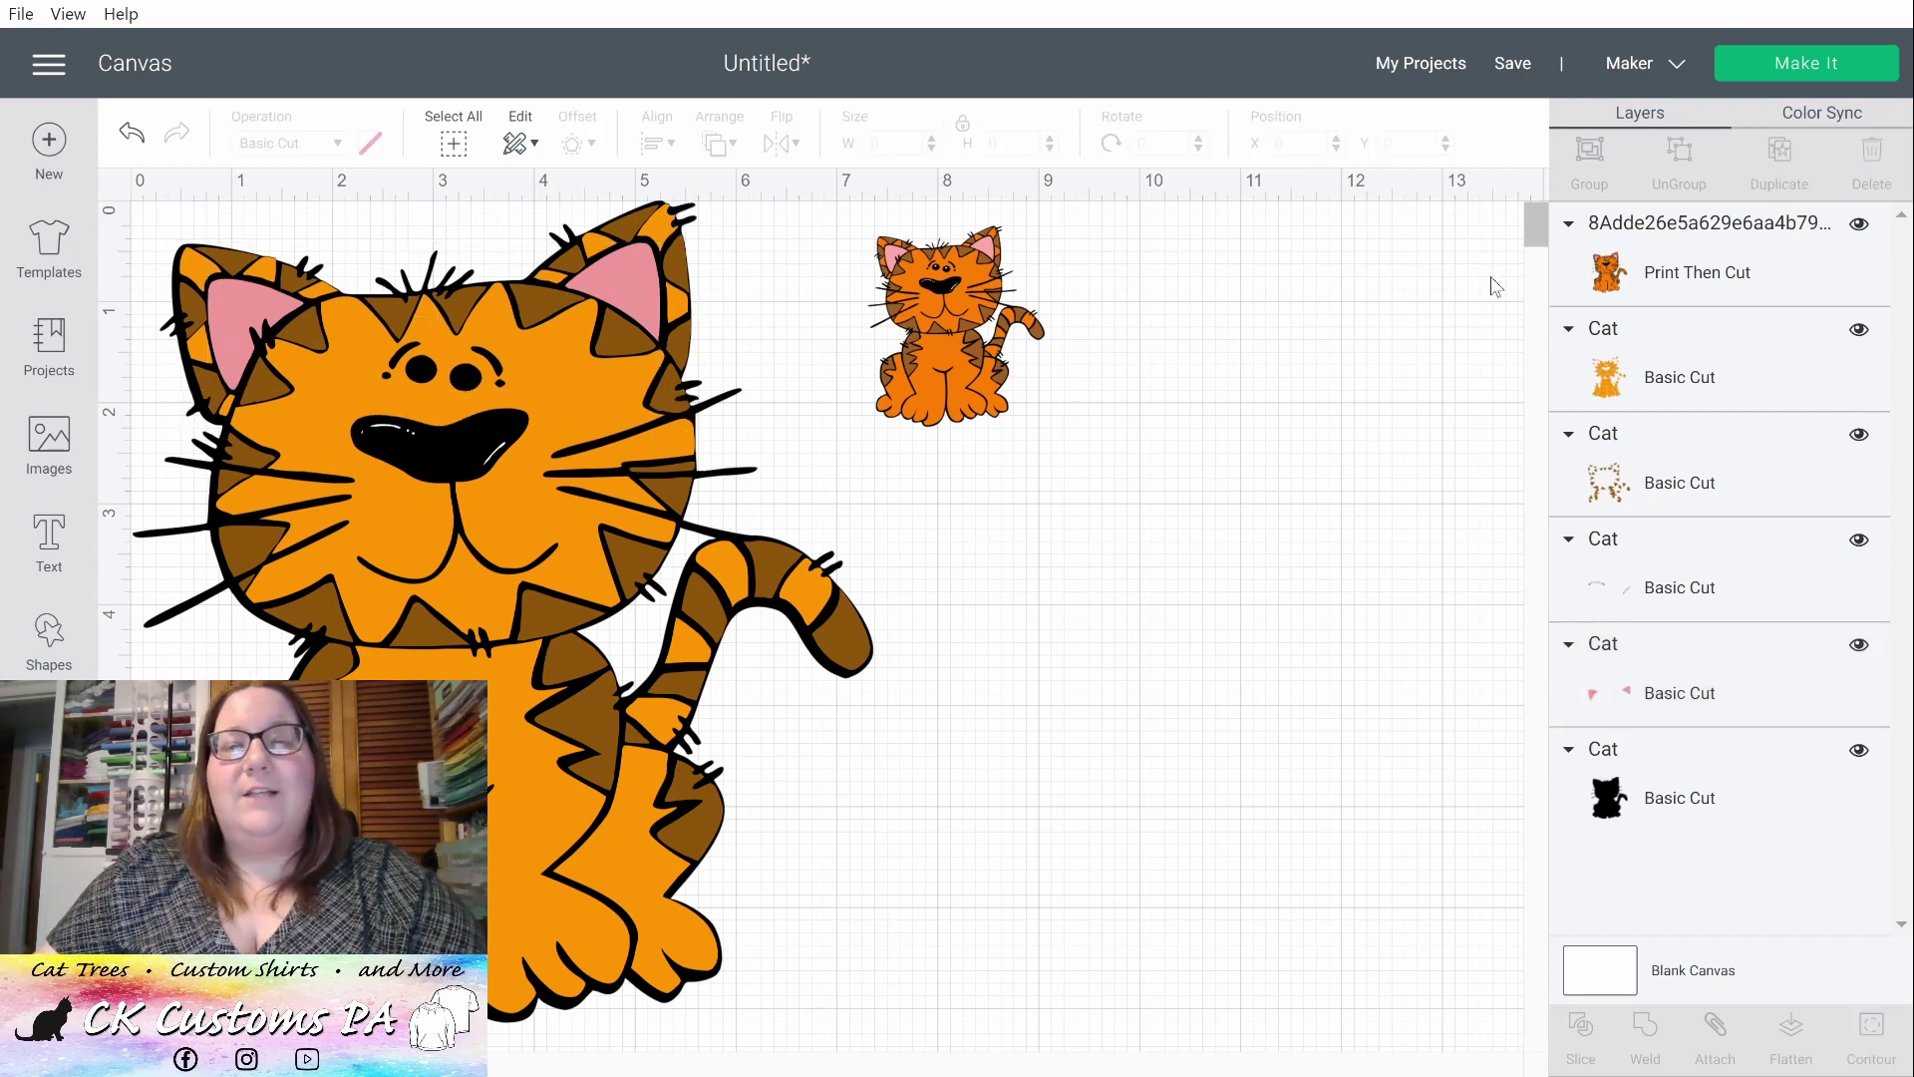
- Delete the small Print Then Cut reference cat from the canvas
{"action": "left_click", "coordinate": [1648, 267]}
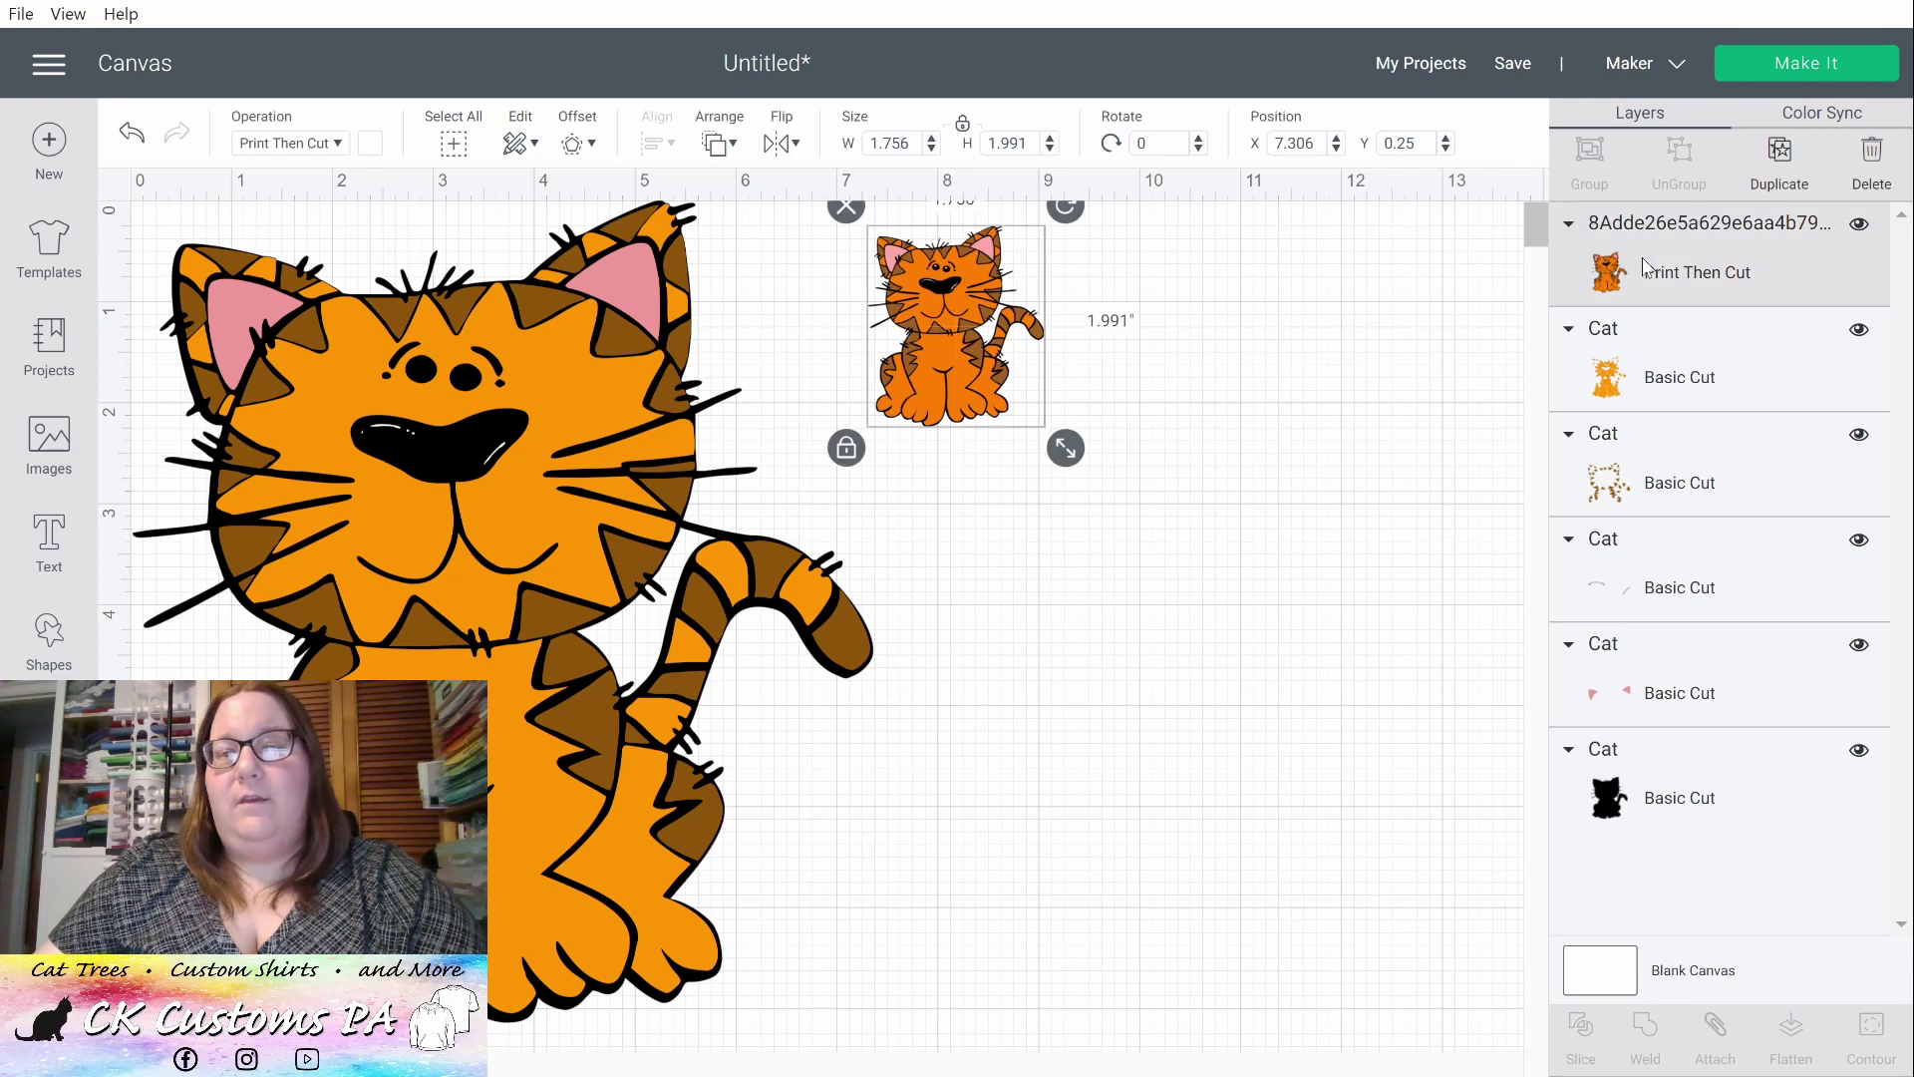
{"action": "left_click", "coordinate": [1879, 155]}
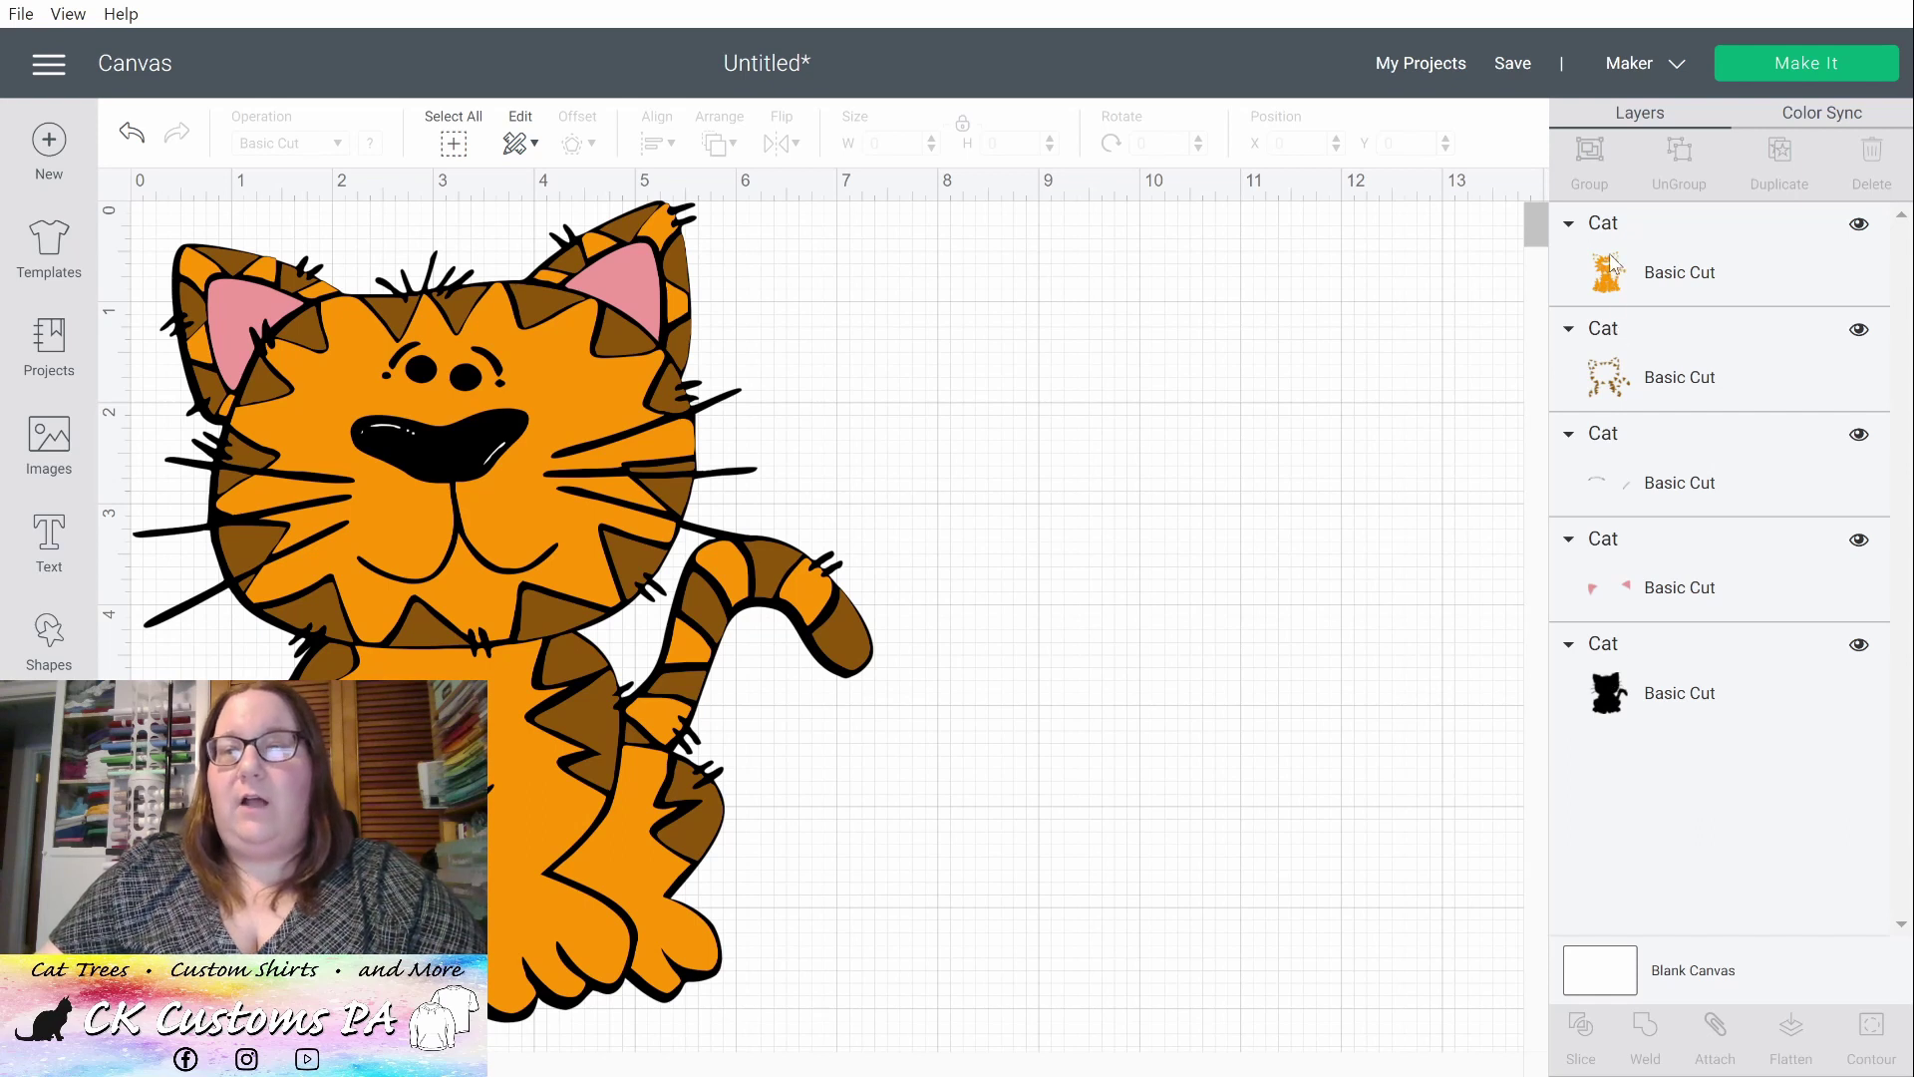
- Send the layered cat to mat preparation and look through the mats for each color
{"action": "left_click", "coordinate": [1724, 80]}
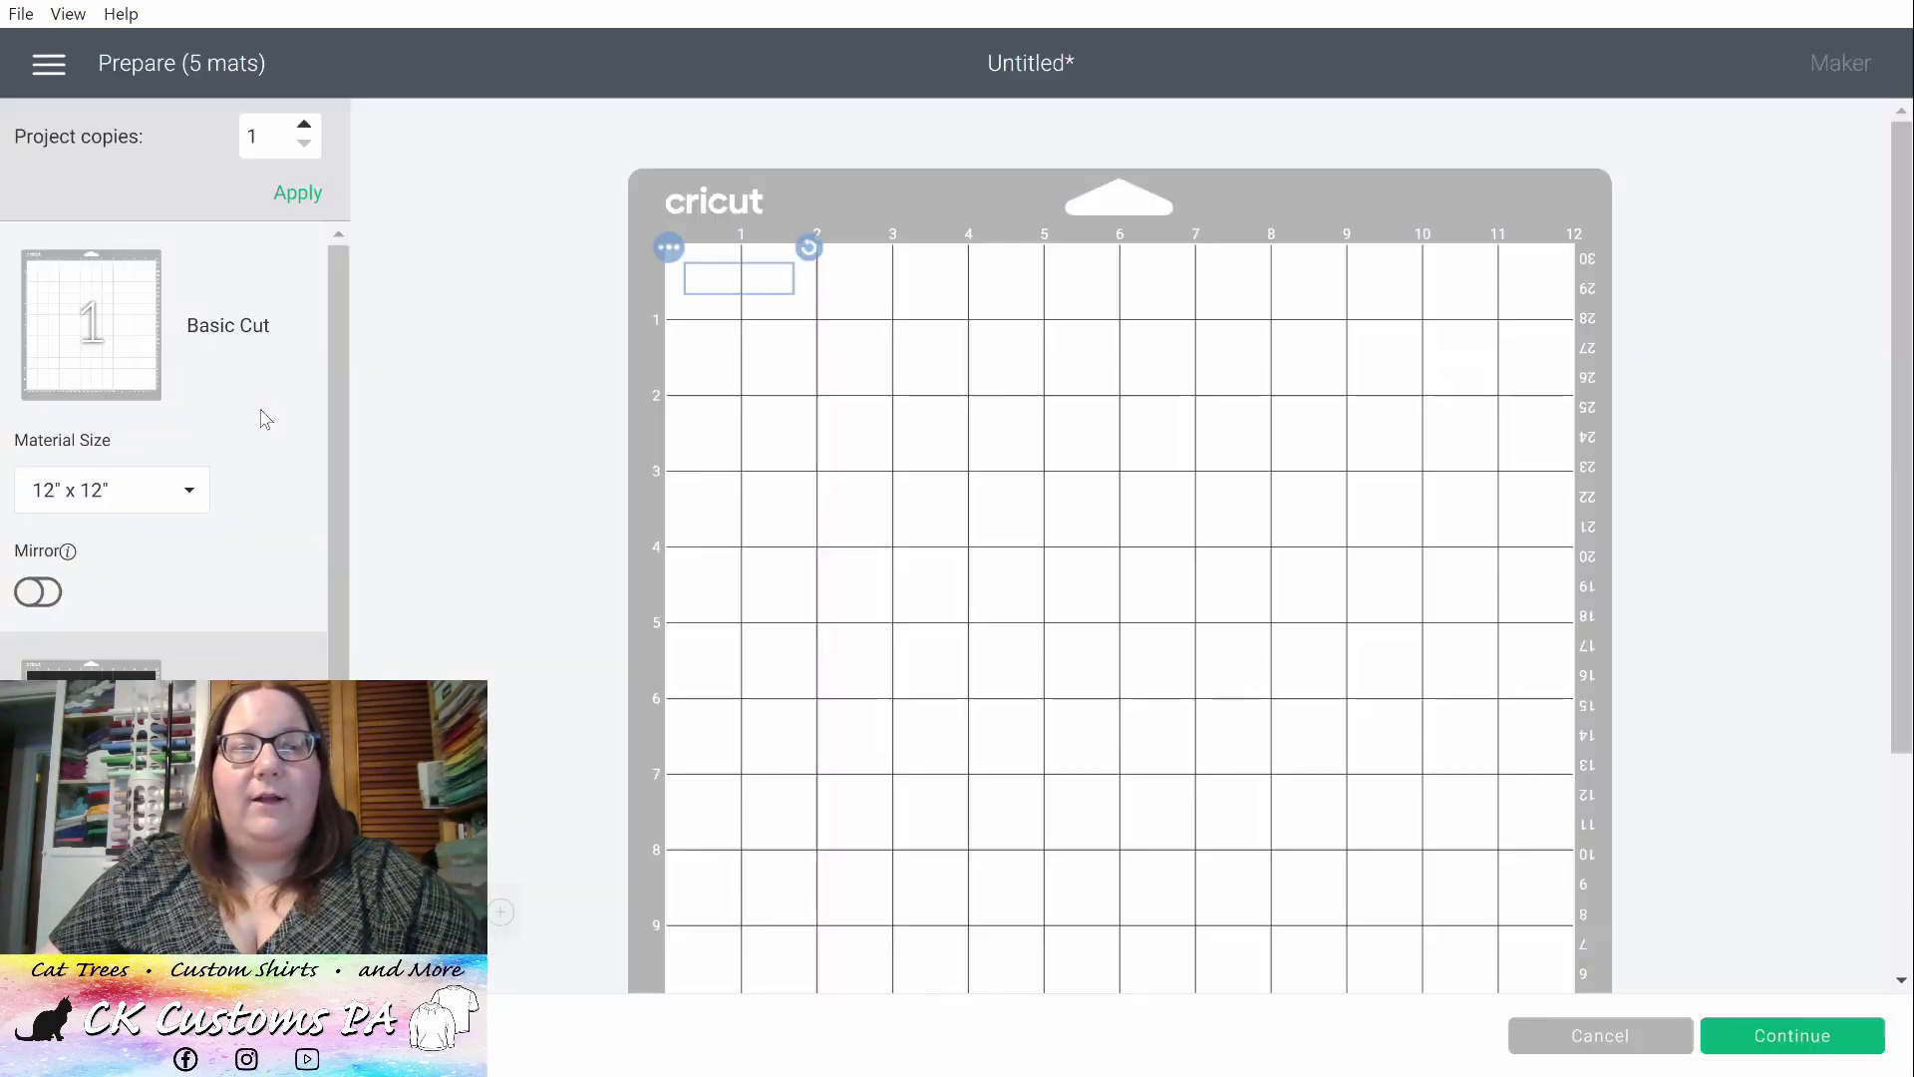
{"action": "scroll", "coordinate": [342, 419], "scroll_direction": "down", "scroll_amount": 5}
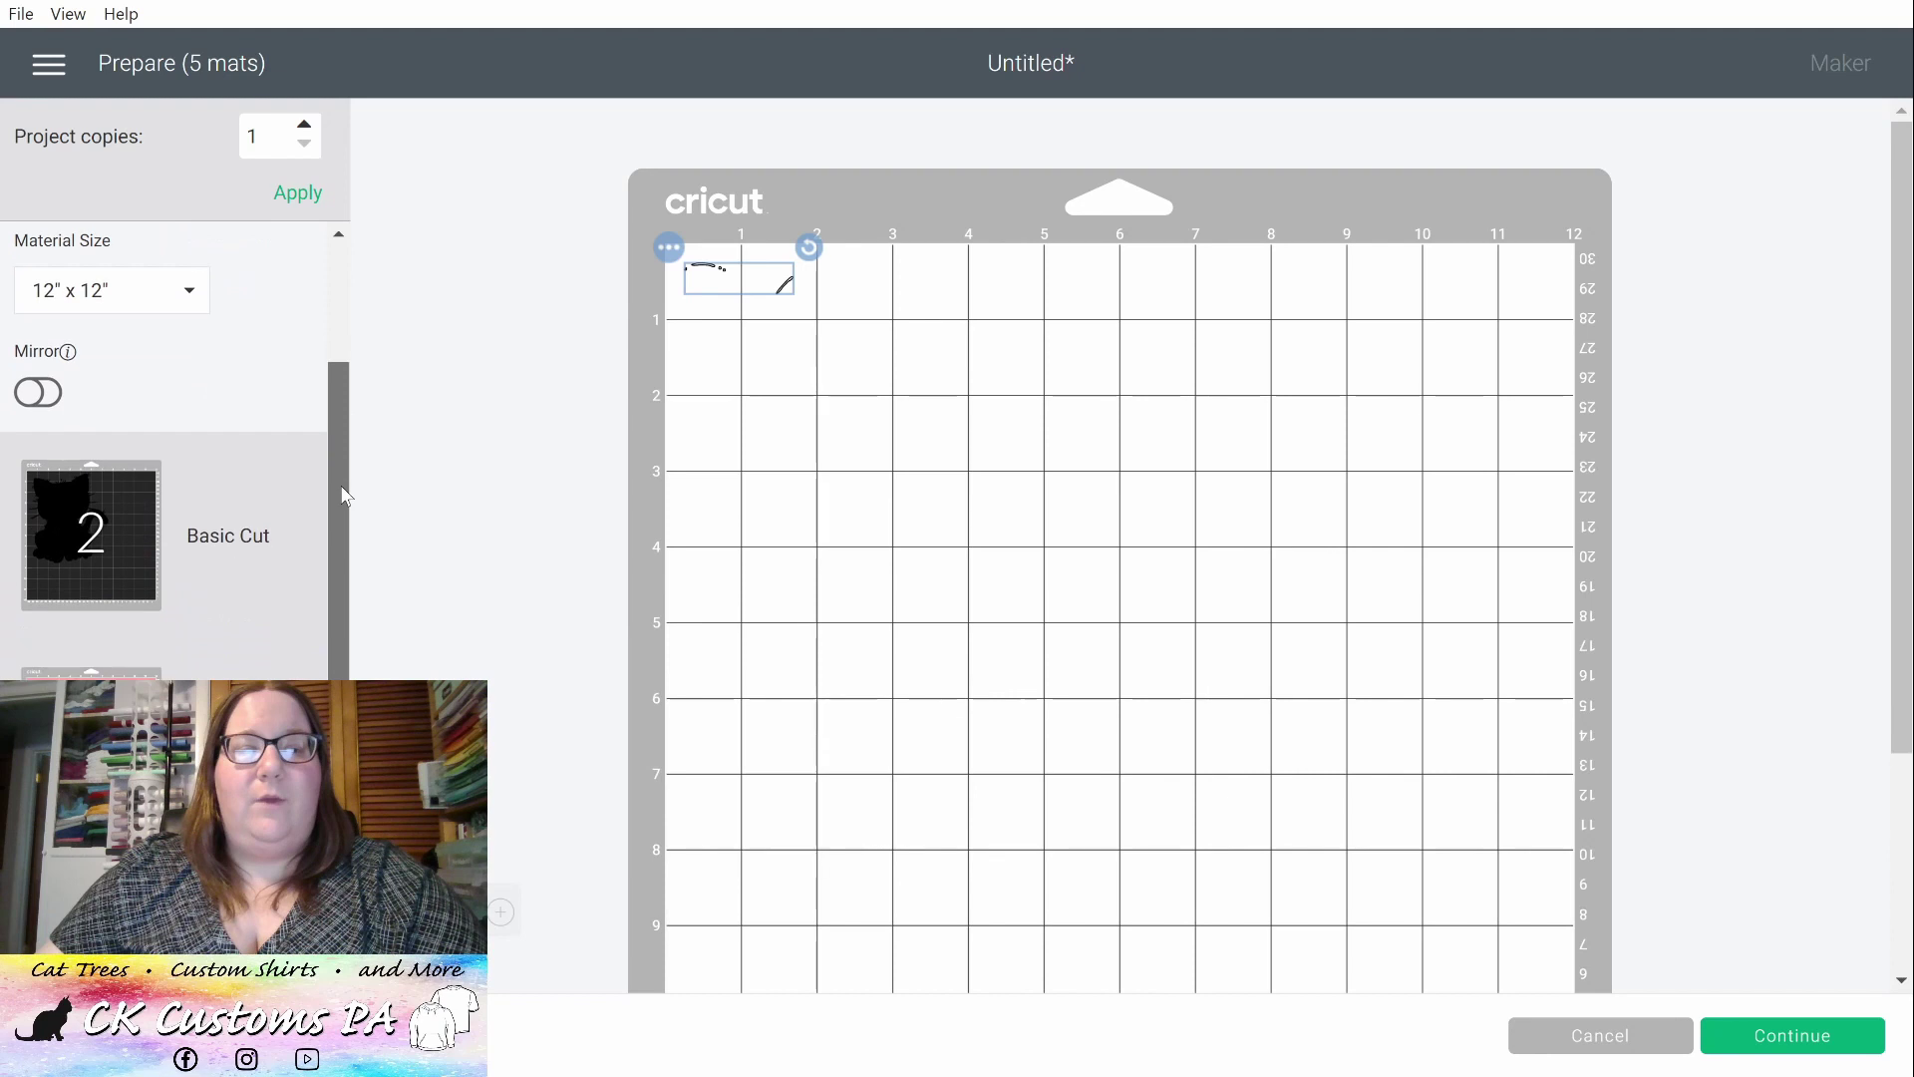